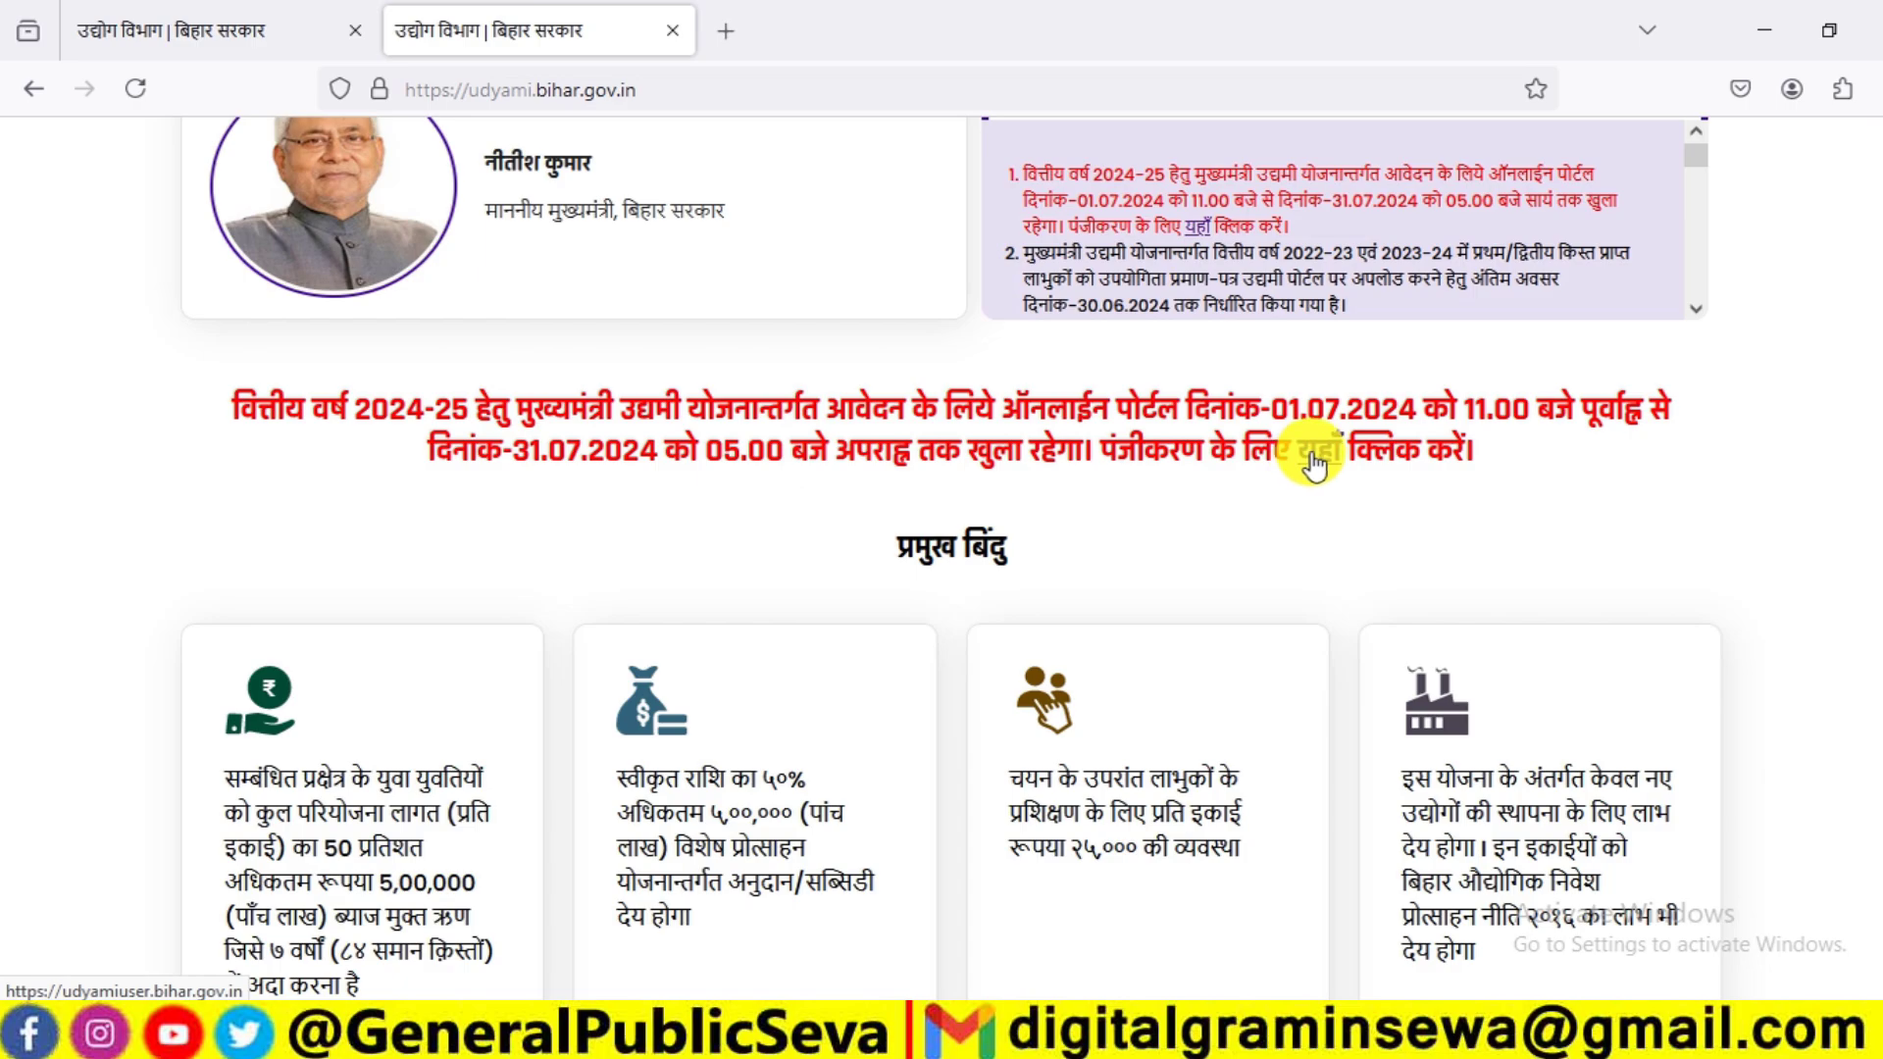
- Open the online registration form for the 2024-25 मुख्यमंत्री उद्यमी योजना from the notice's registration link
left_click(1314, 461)
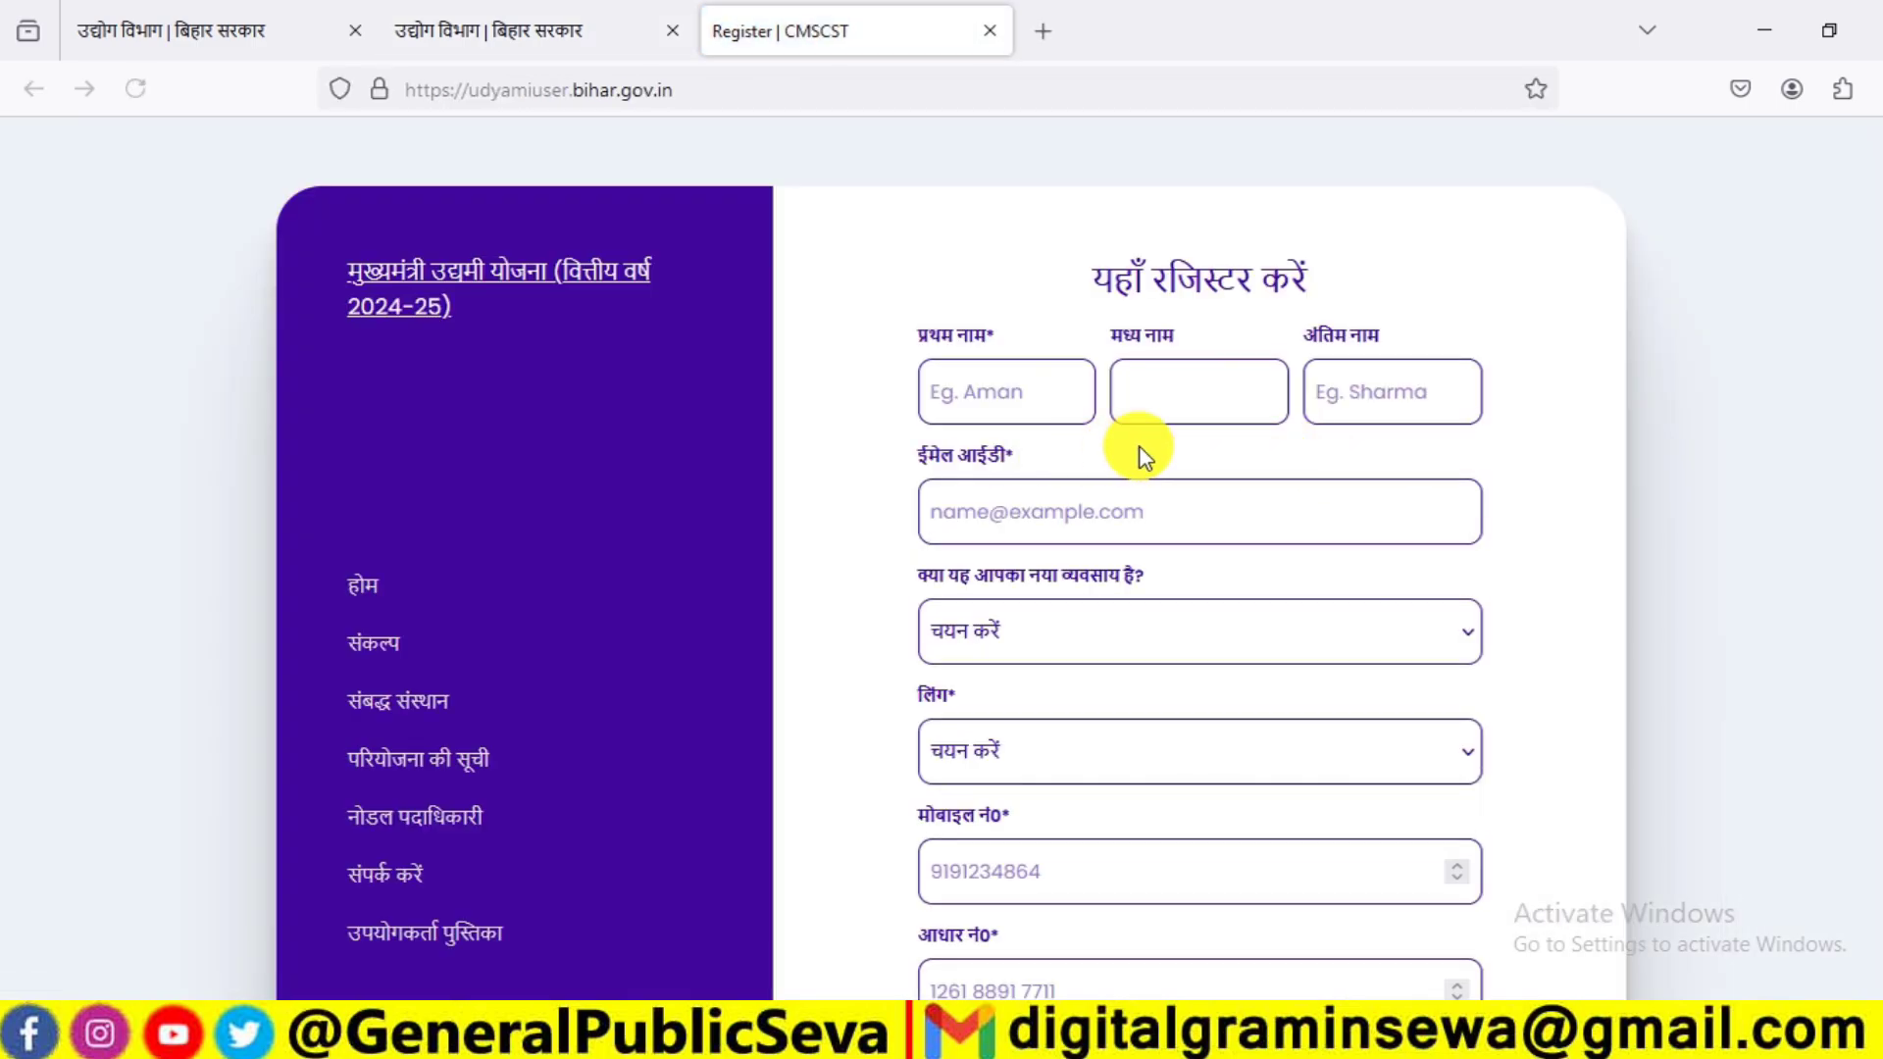
scroll(1135, 445, "down", 3)
scroll(1099, 593, "up", 2)
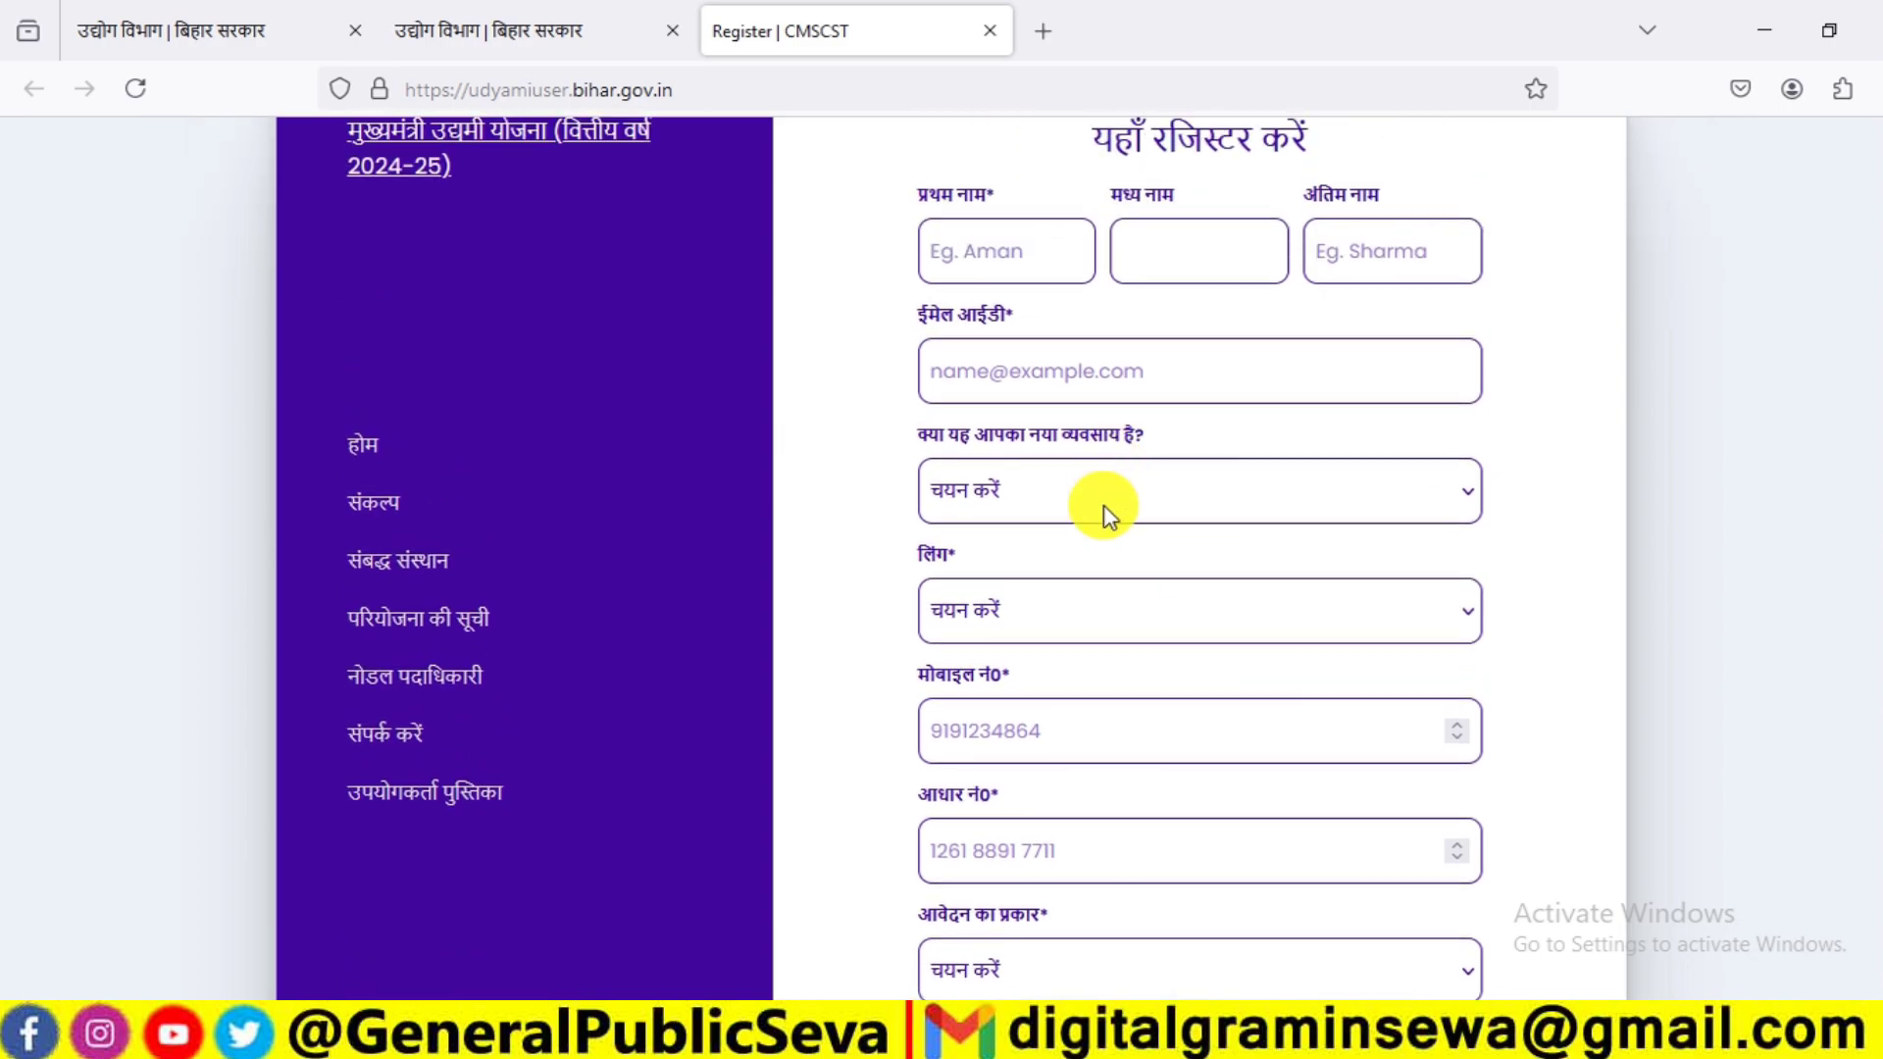
scroll(1103, 505, "up", 2)
scroll(1094, 493, "down", 2)
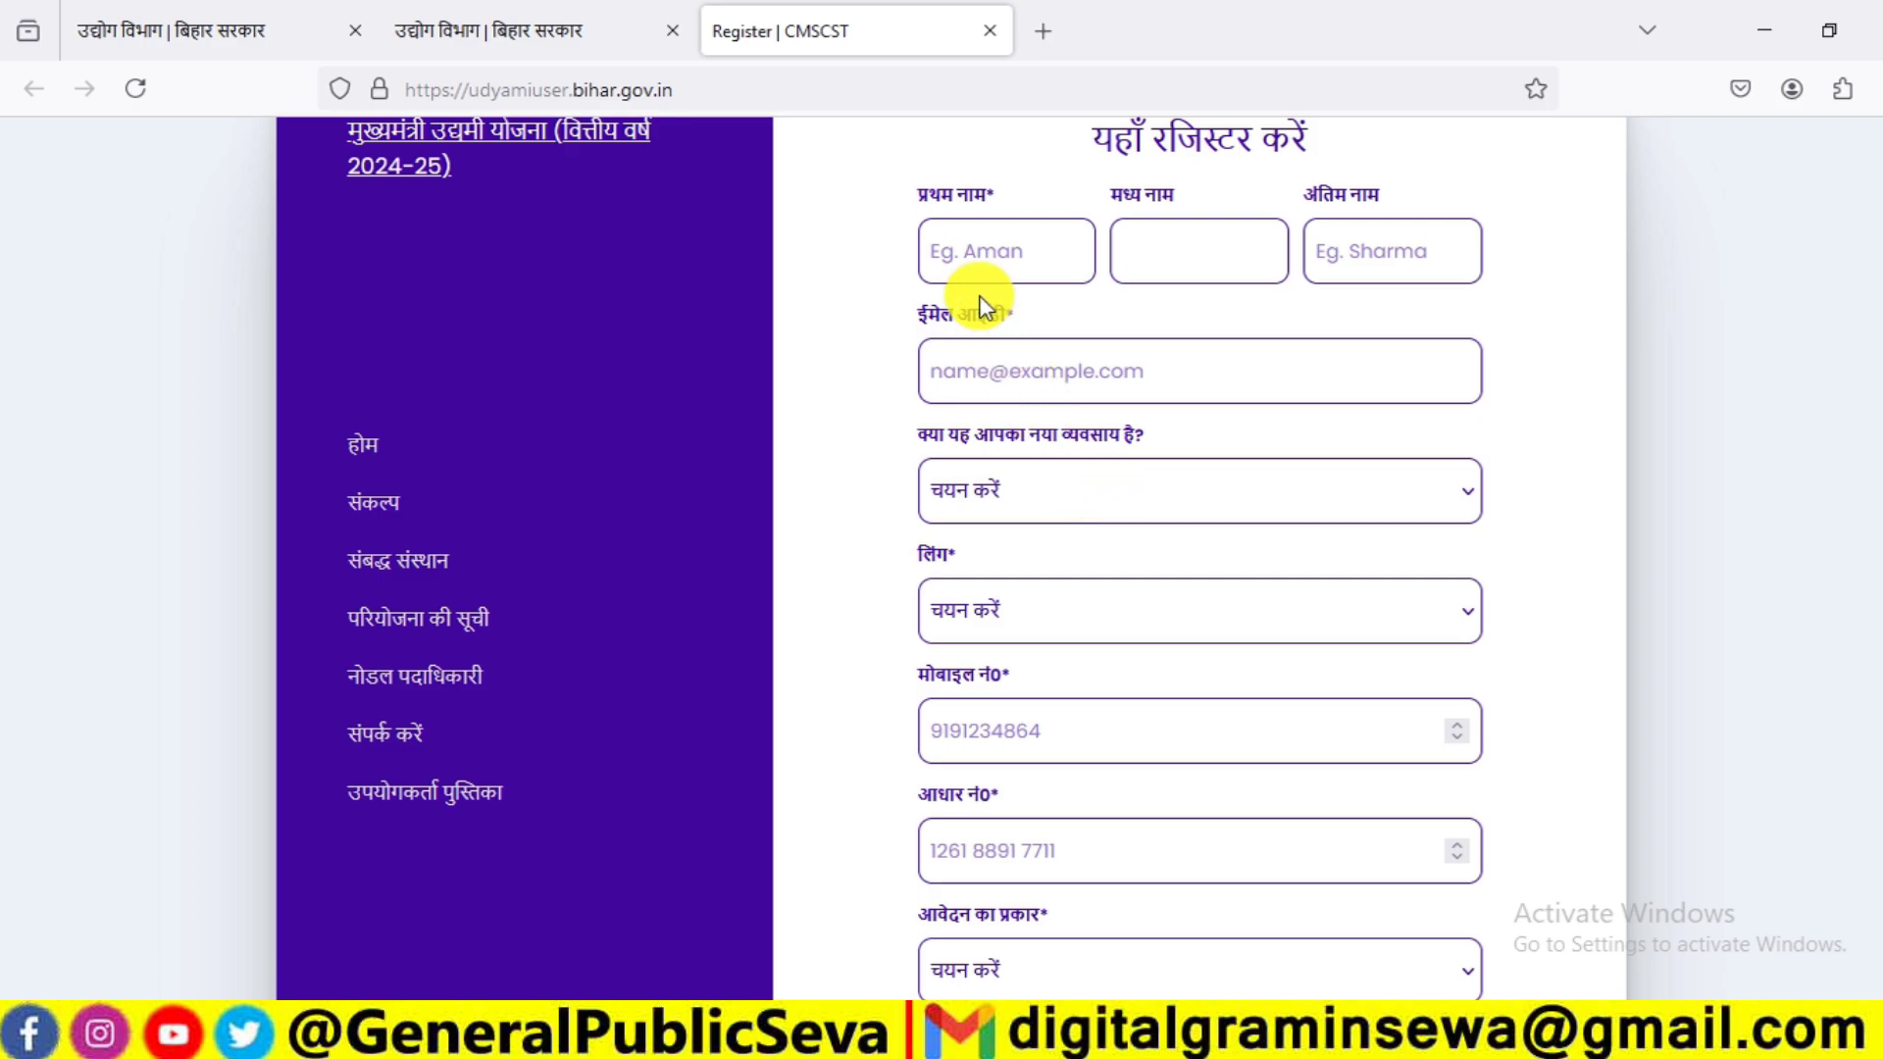
- Go through the first, middle and last name fields and the email field of the registration form
left_click(980, 251)
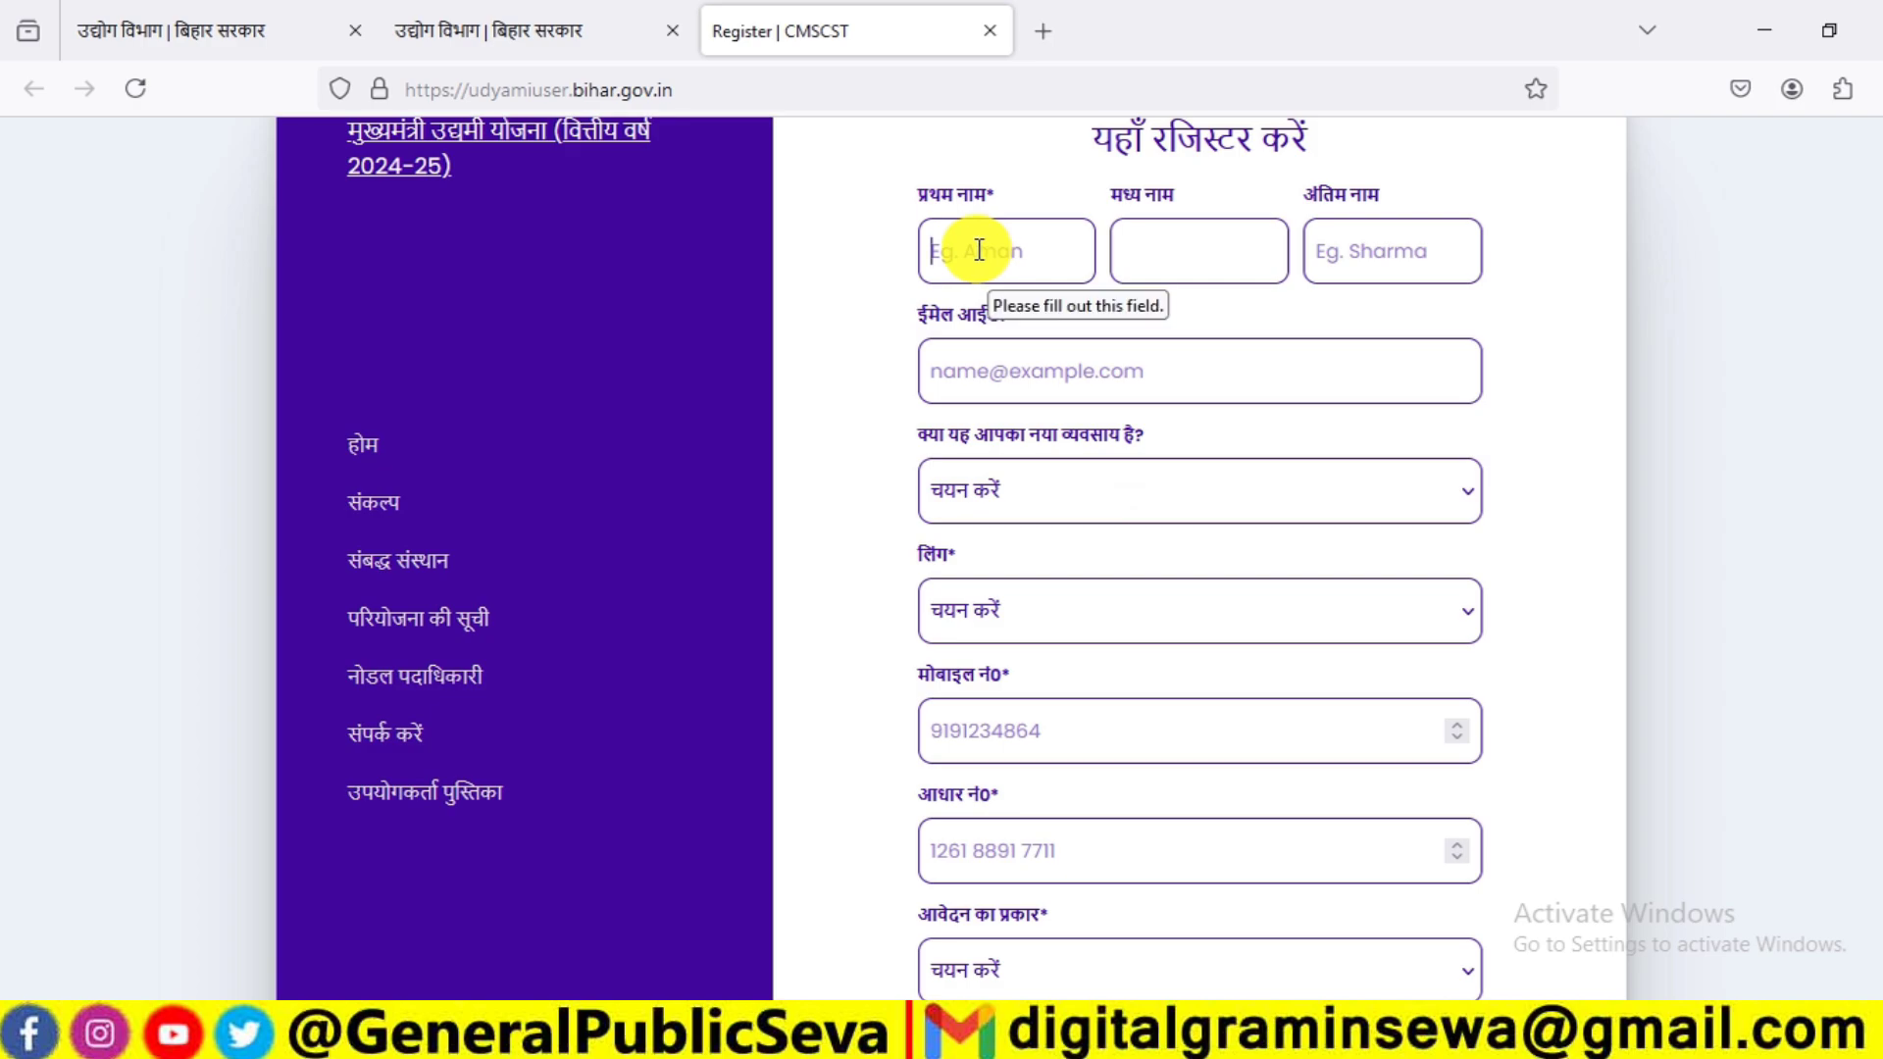
left_click(1205, 231)
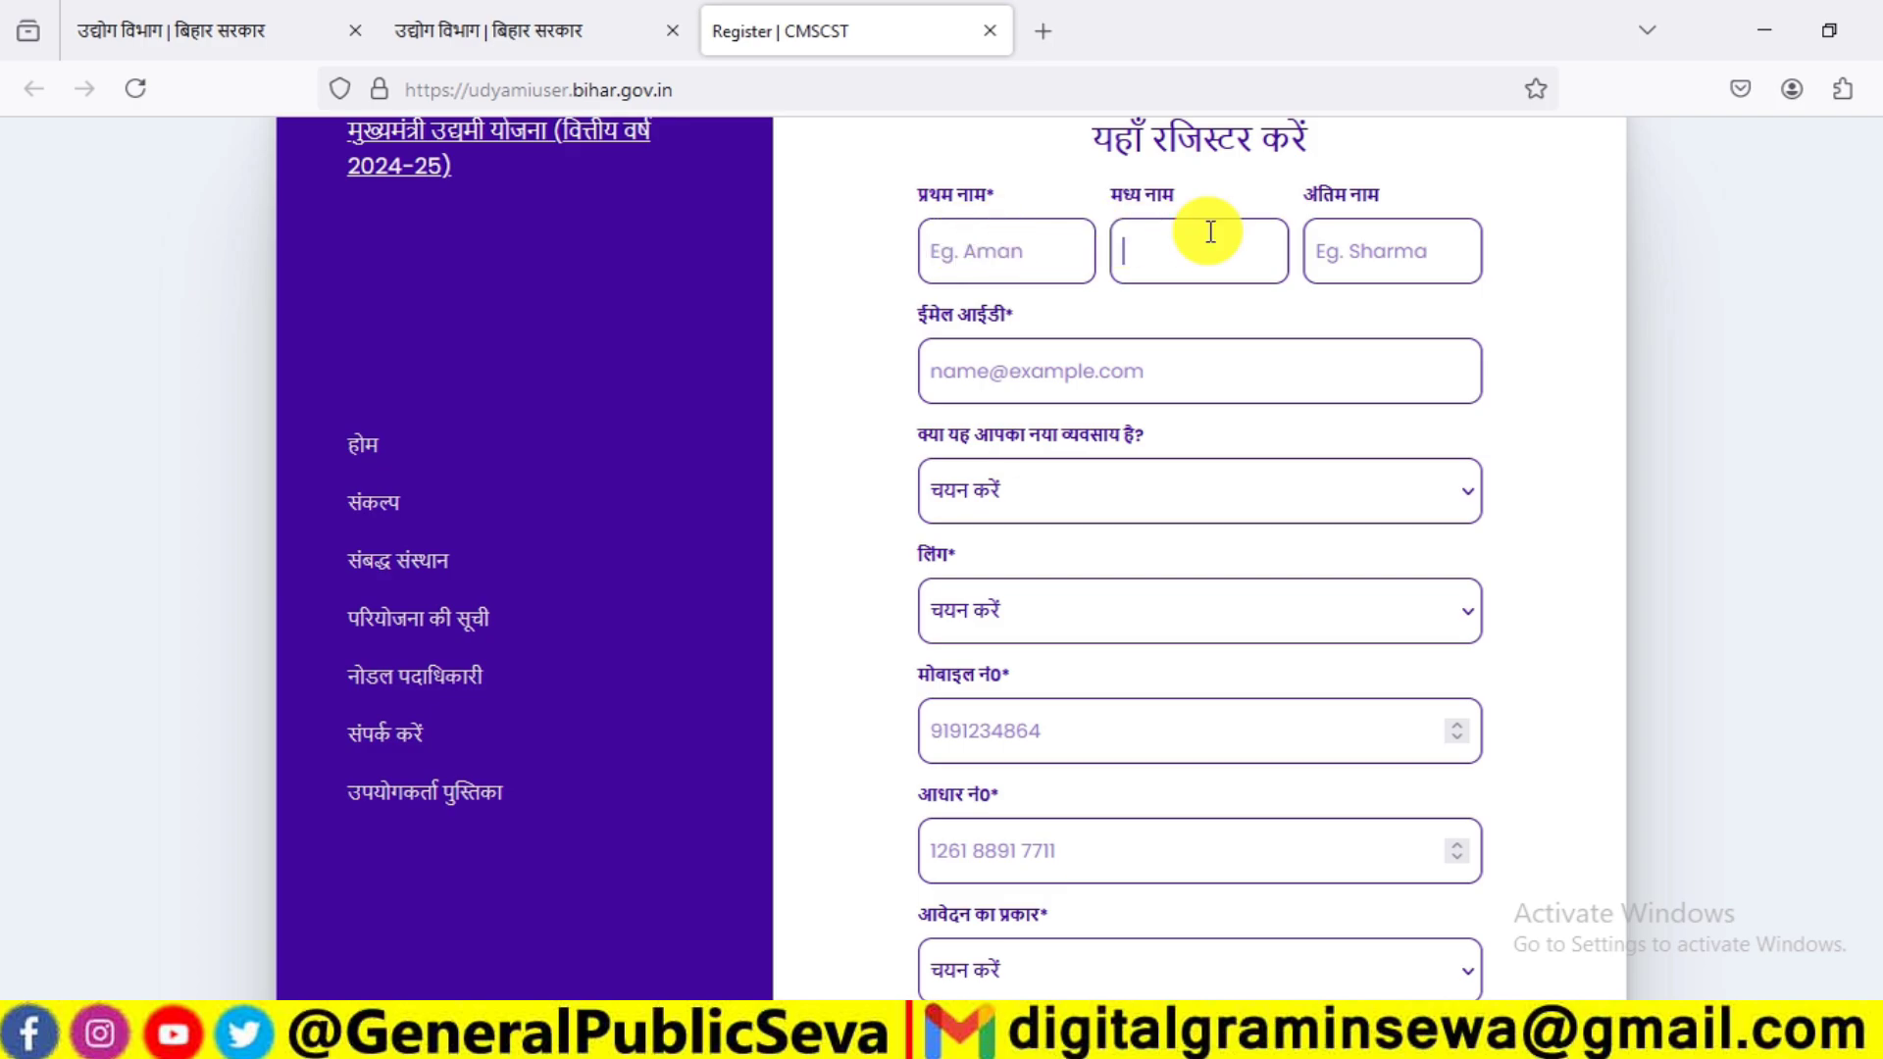
left_click(1323, 240)
left_click(1066, 341)
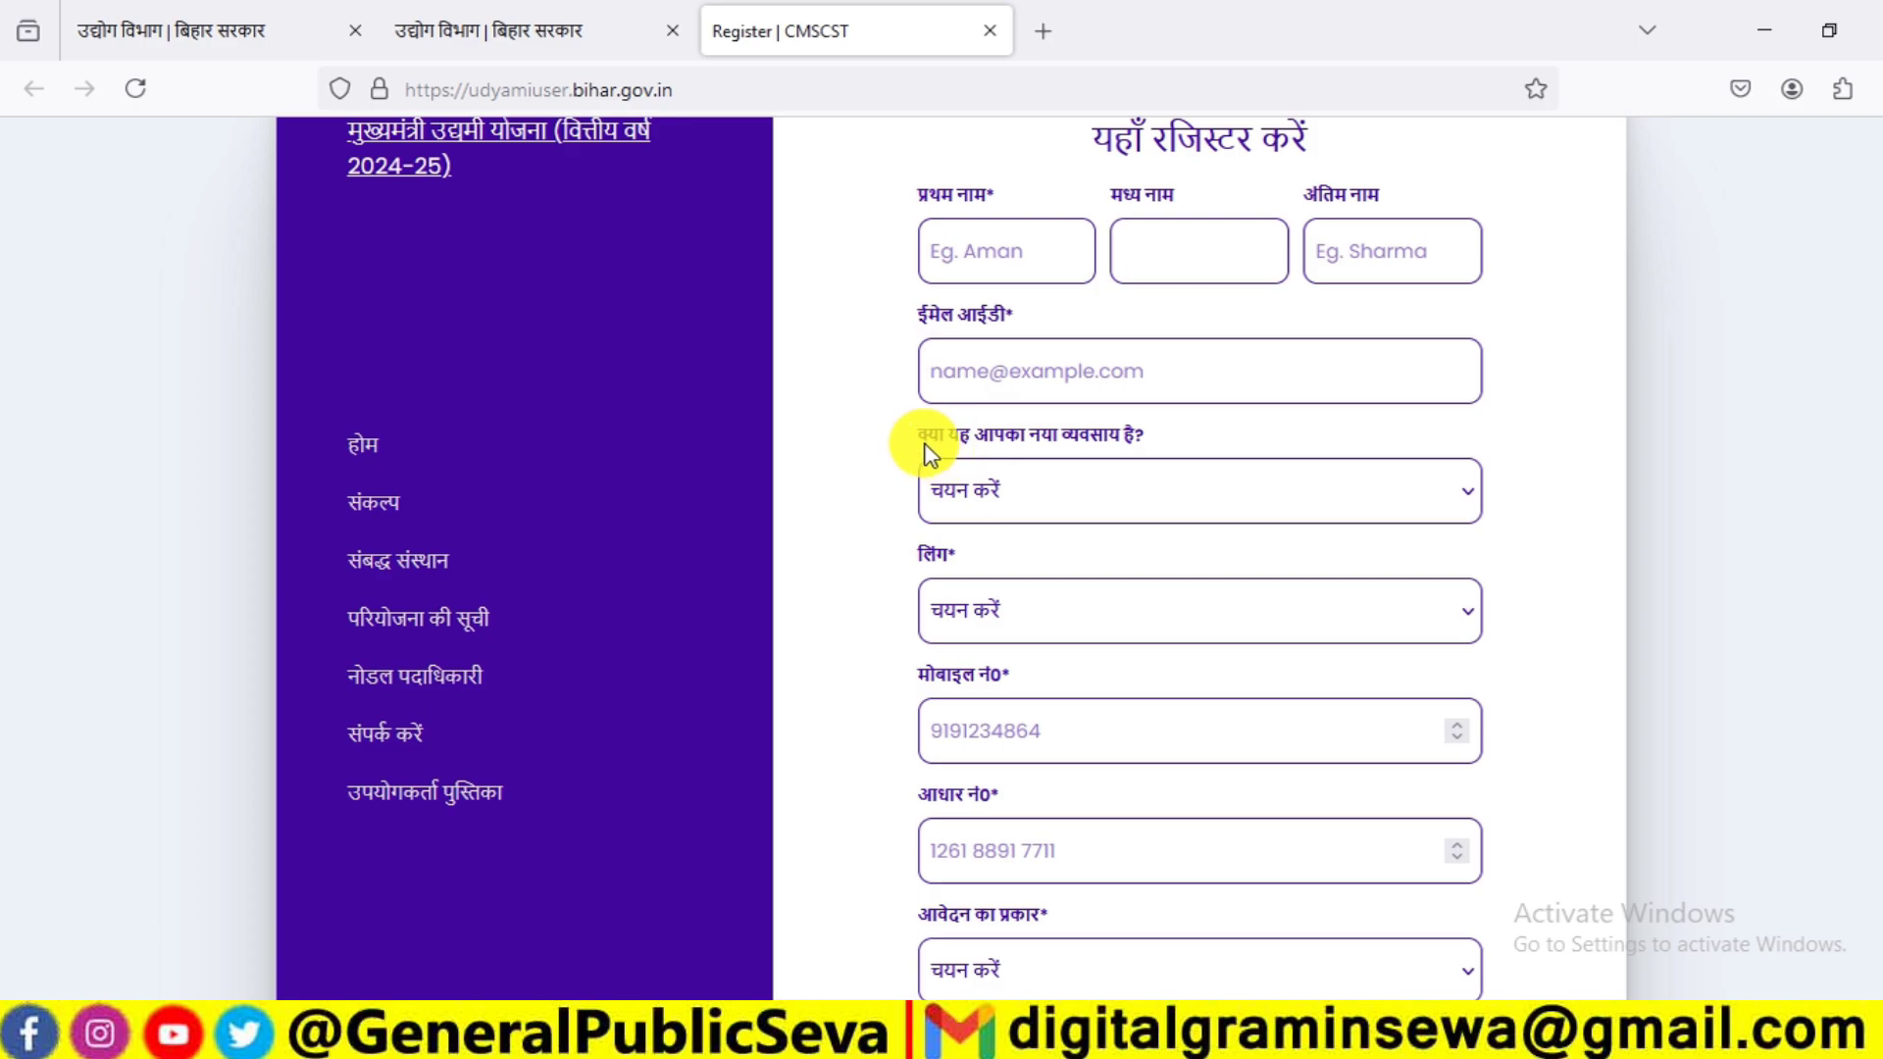
- Answer Yes to the new business question and set the gender to पुरुष
left_click(1084, 487)
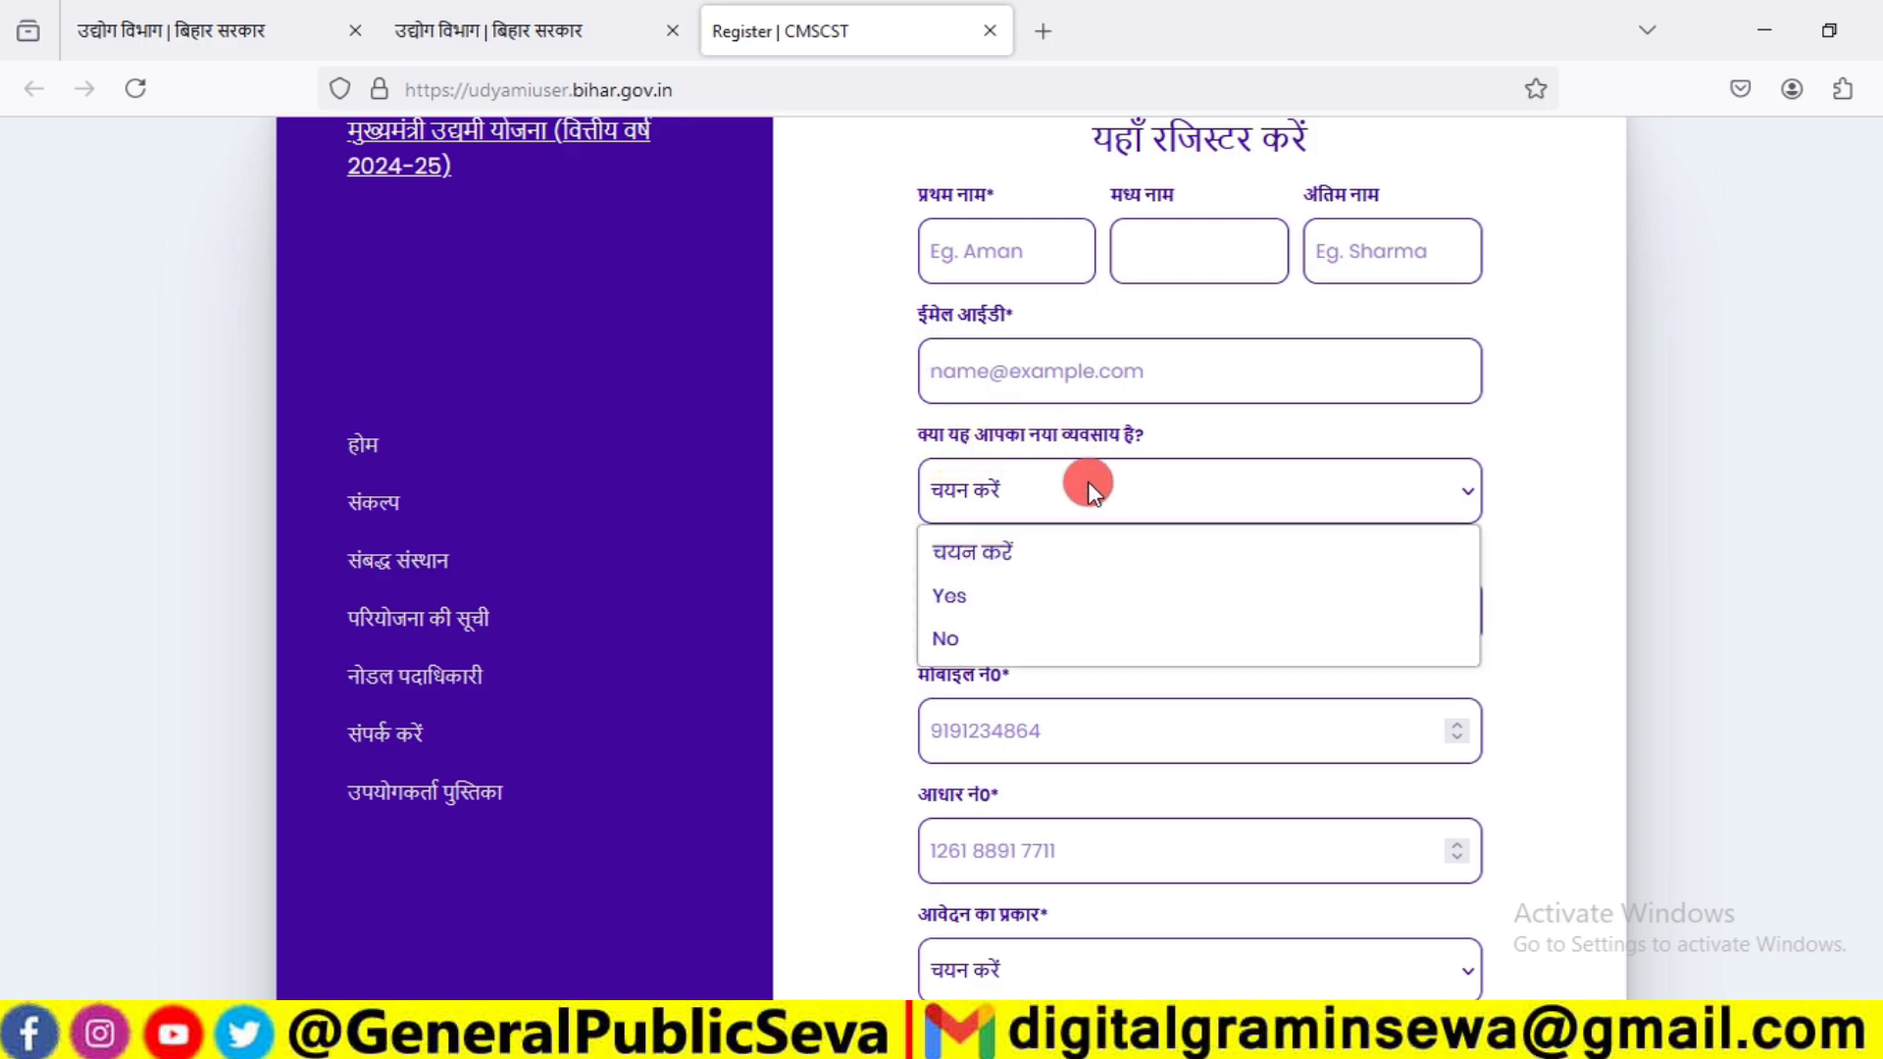
left_click(978, 593)
scroll(975, 505, "down", 2)
left_click(1000, 473)
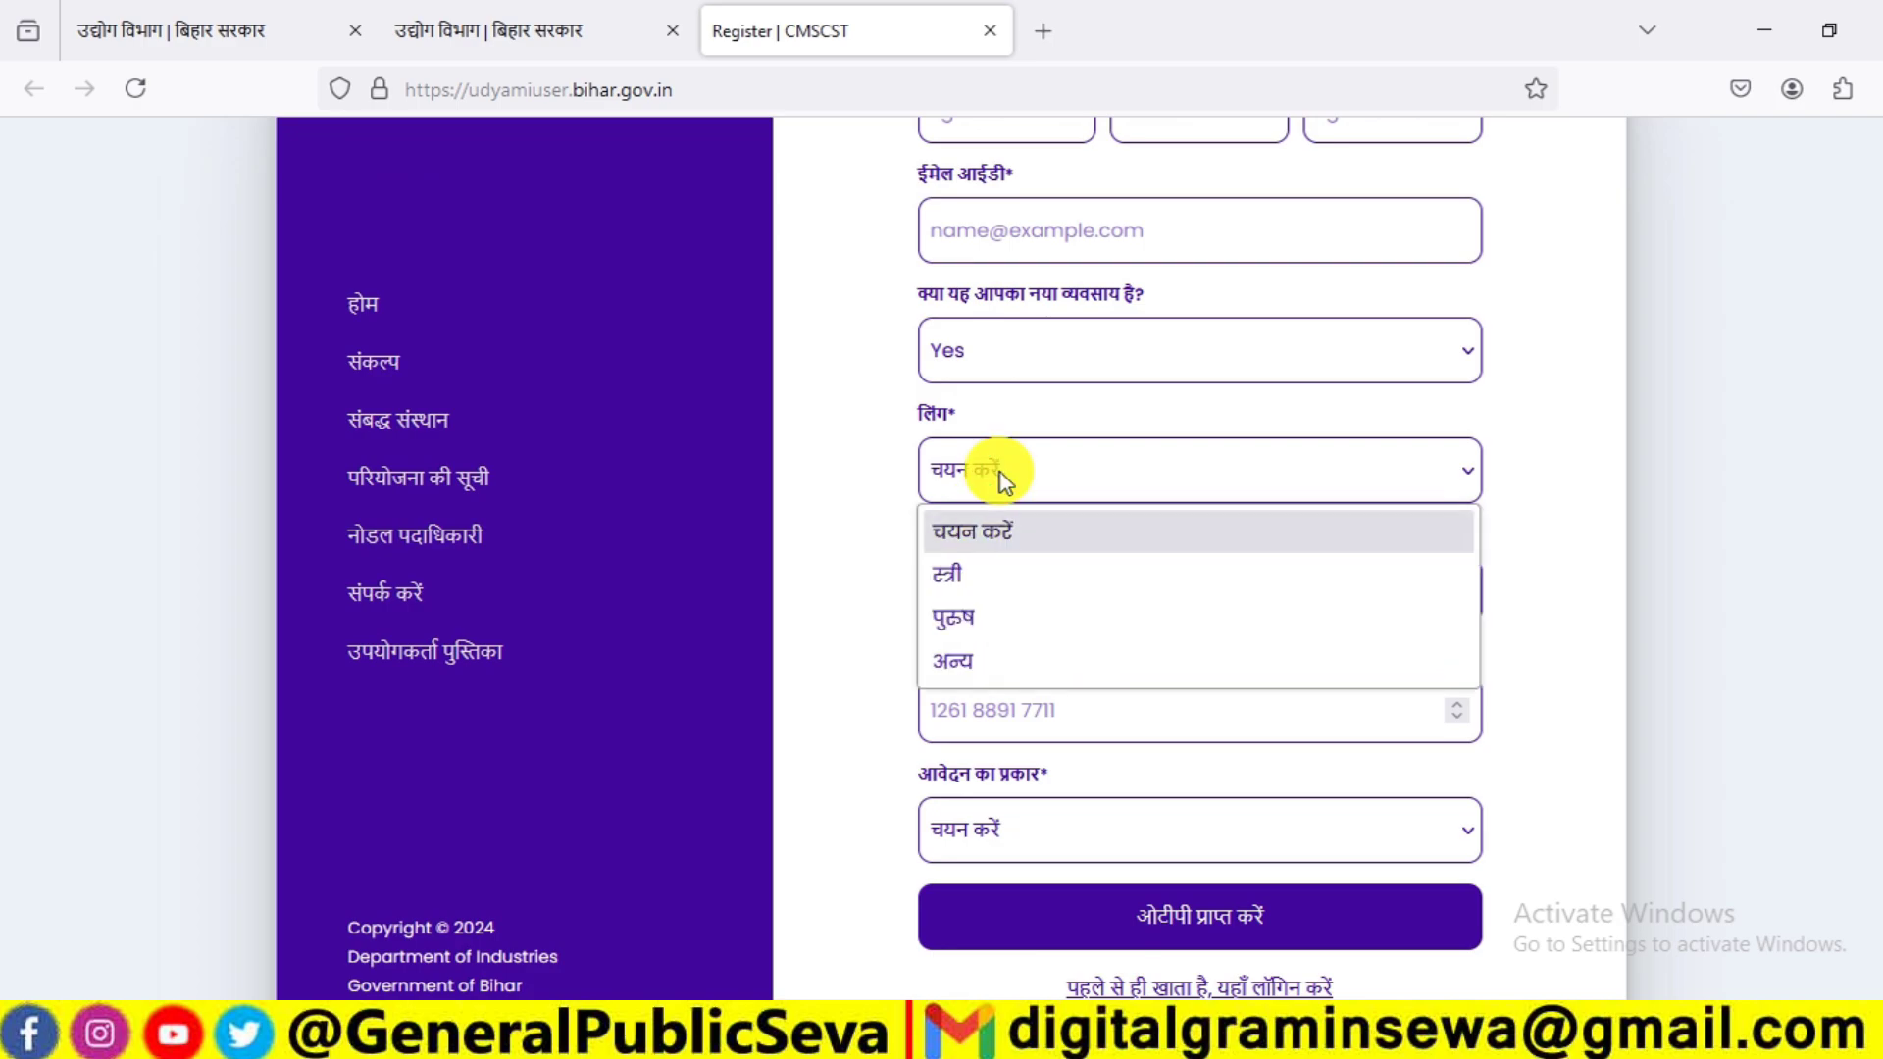
left_click(981, 613)
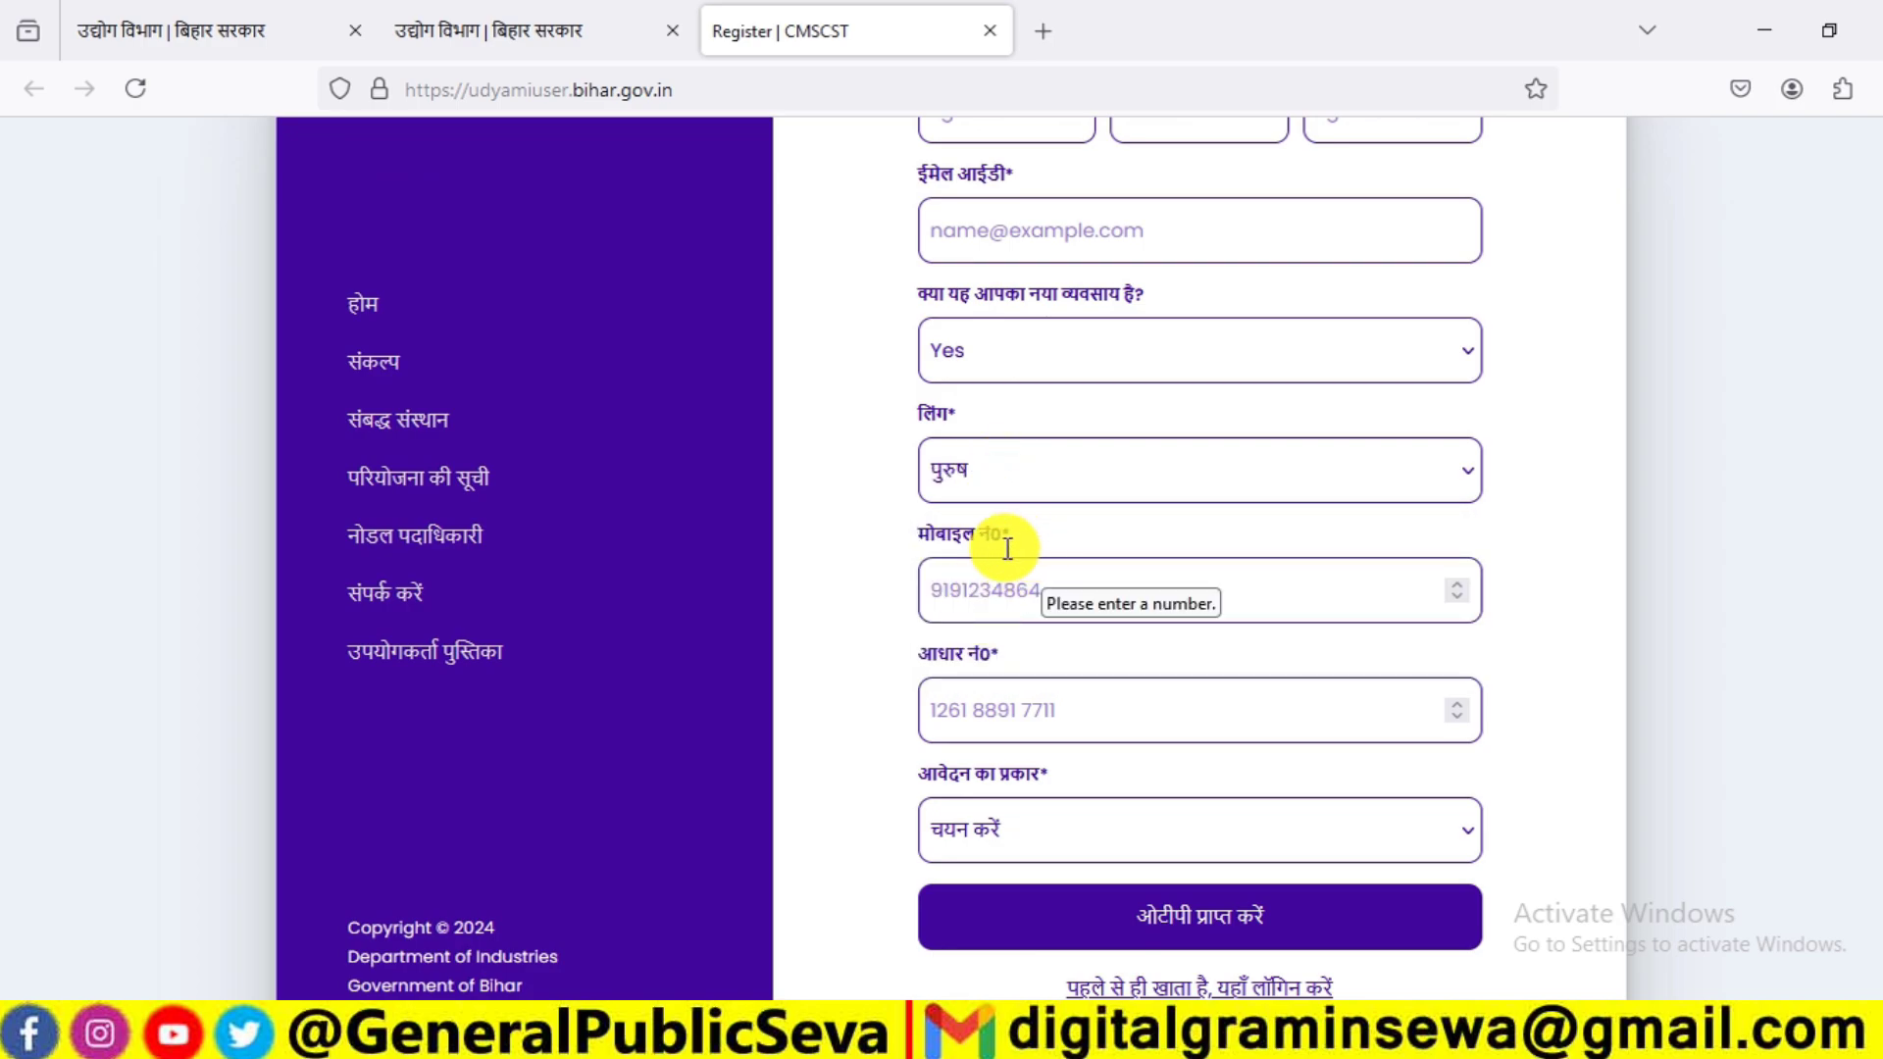
- Enter placeholder values in the mobile number and Aadhaar number fields
left_click(990, 564)
type("-1")
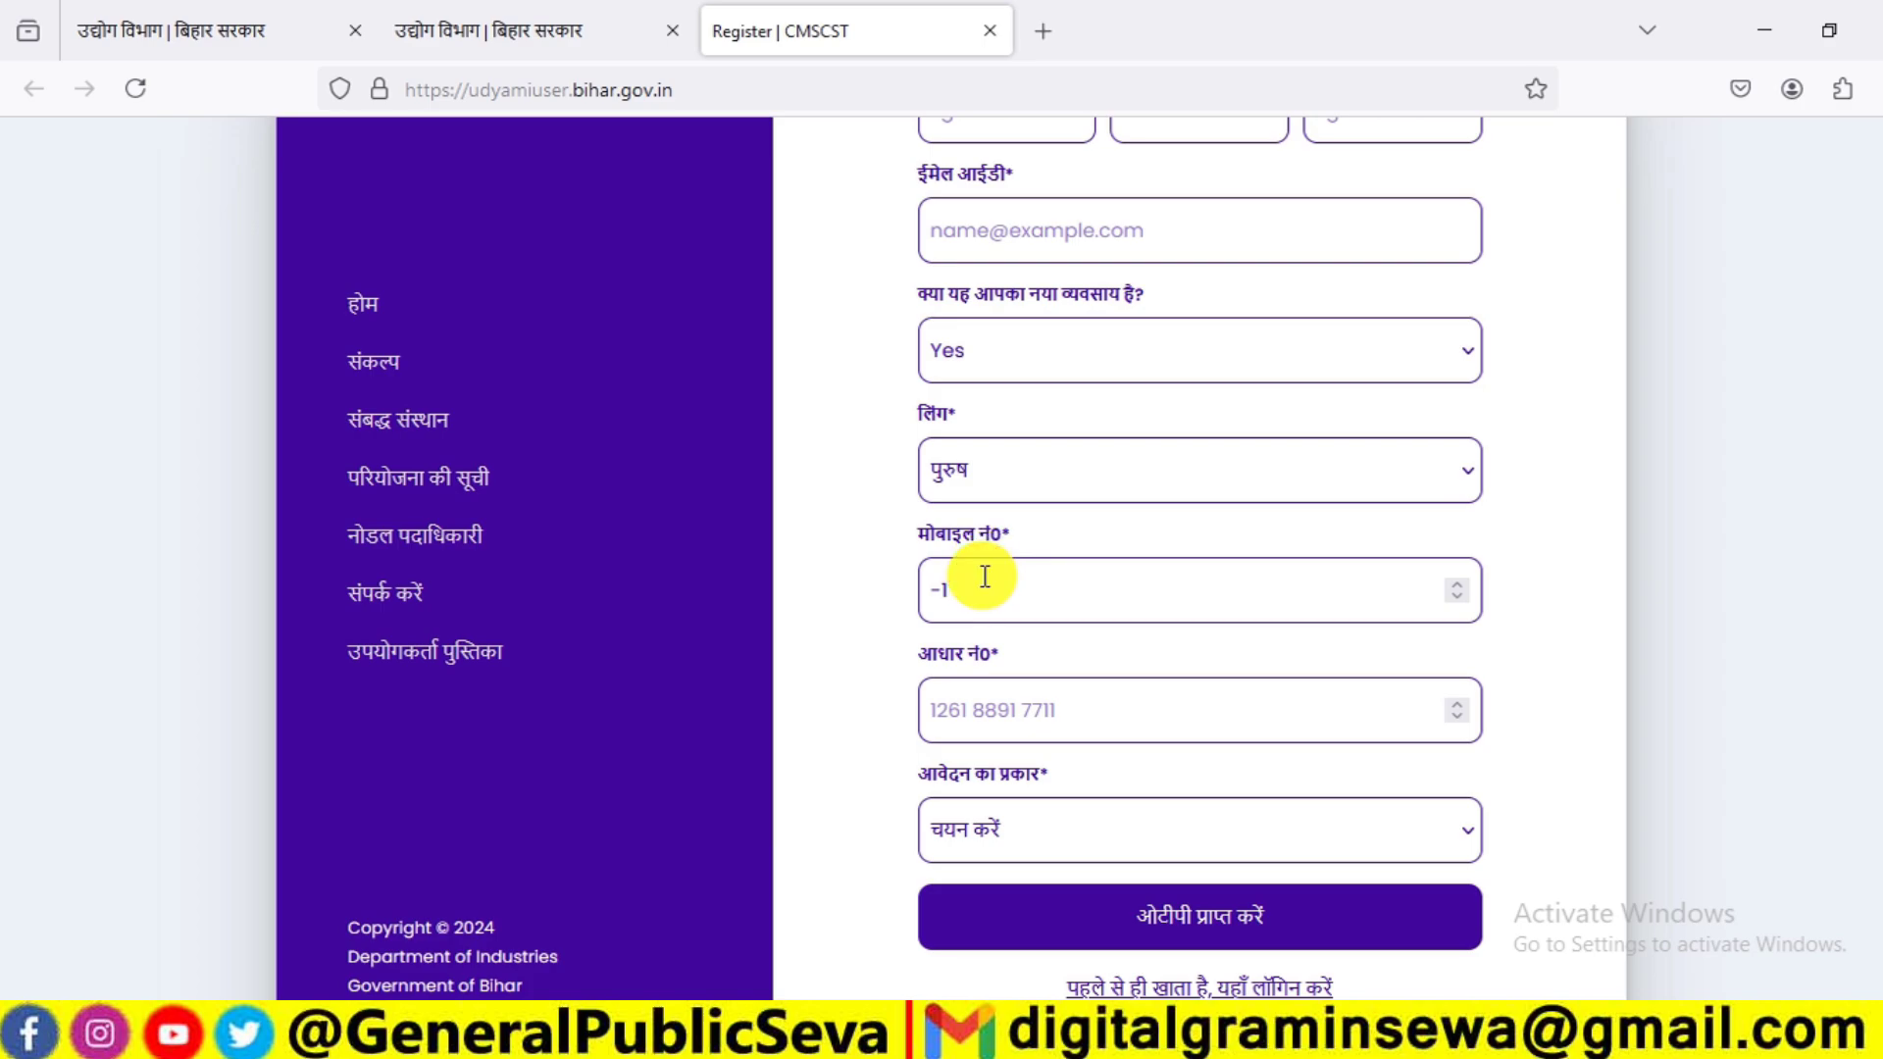
key("BackSpace")
key("BackSpace")
type("0")
left_click(994, 698)
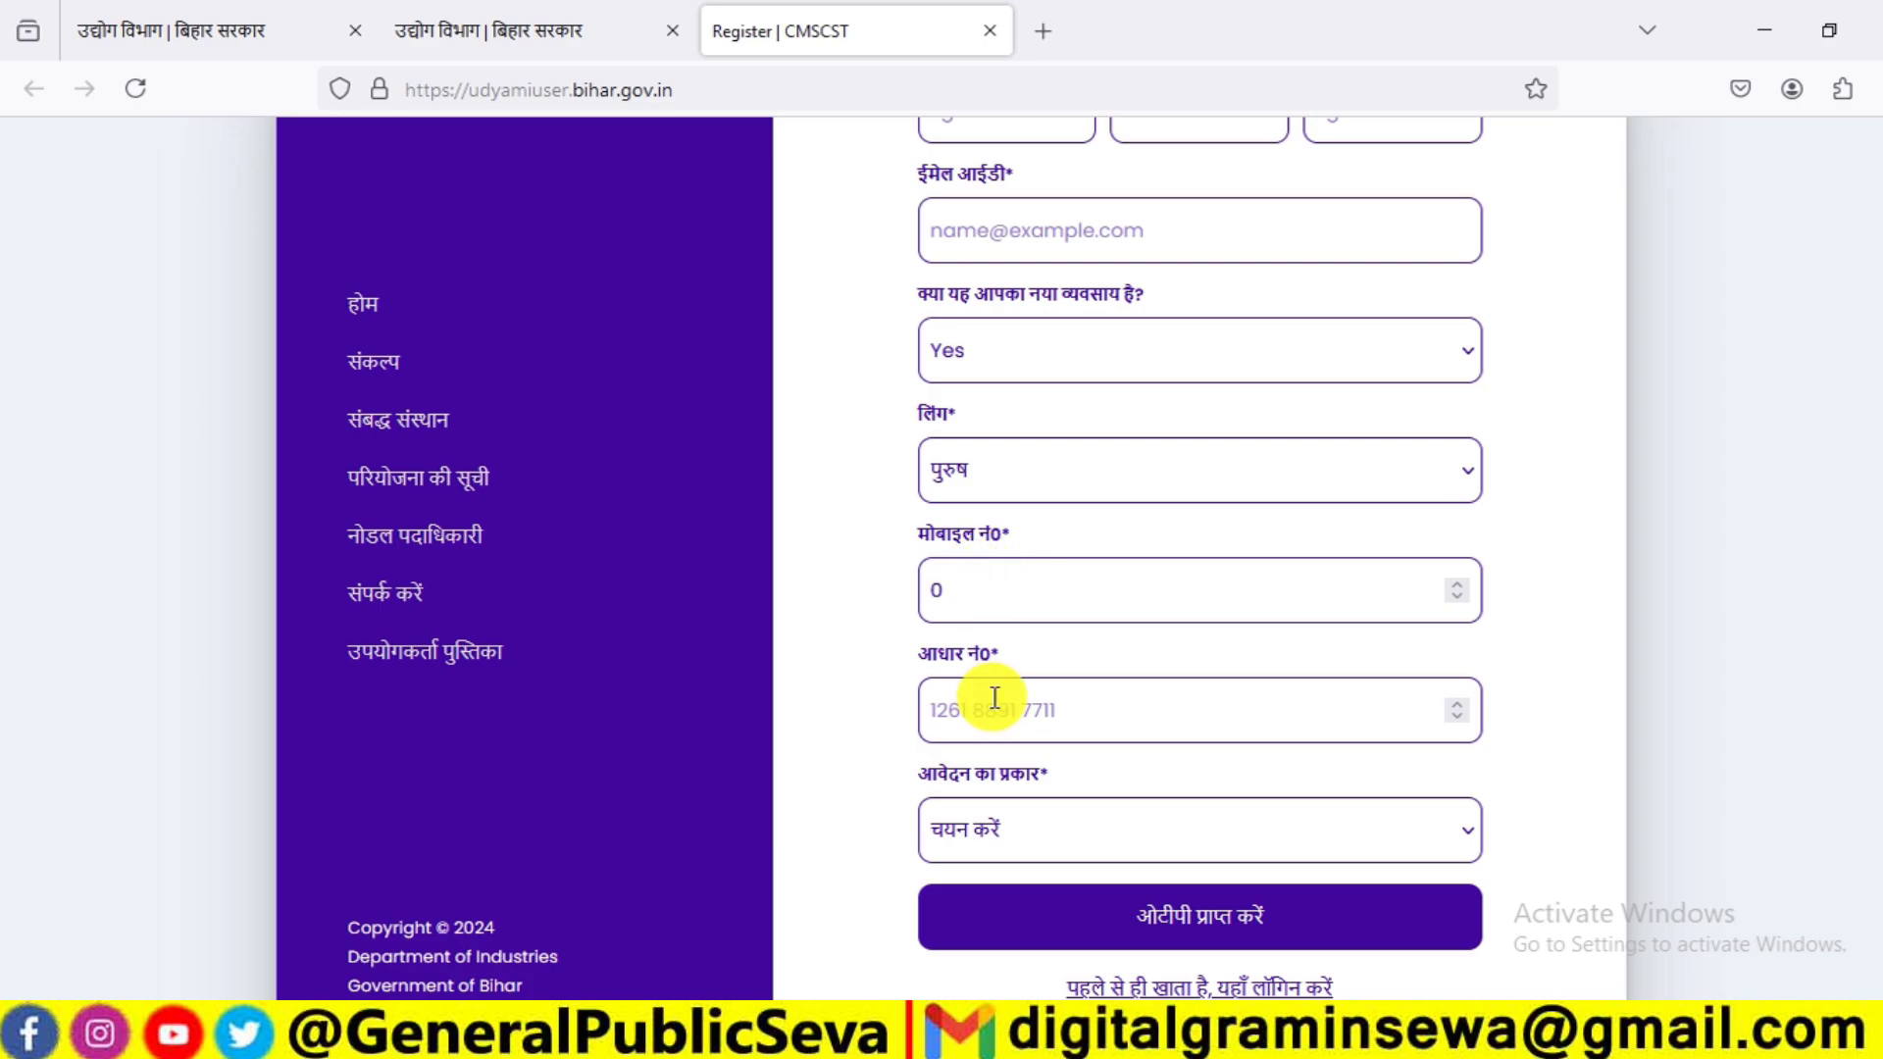
scroll(994, 697, "down", 2)
scroll(994, 697, "up", 1)
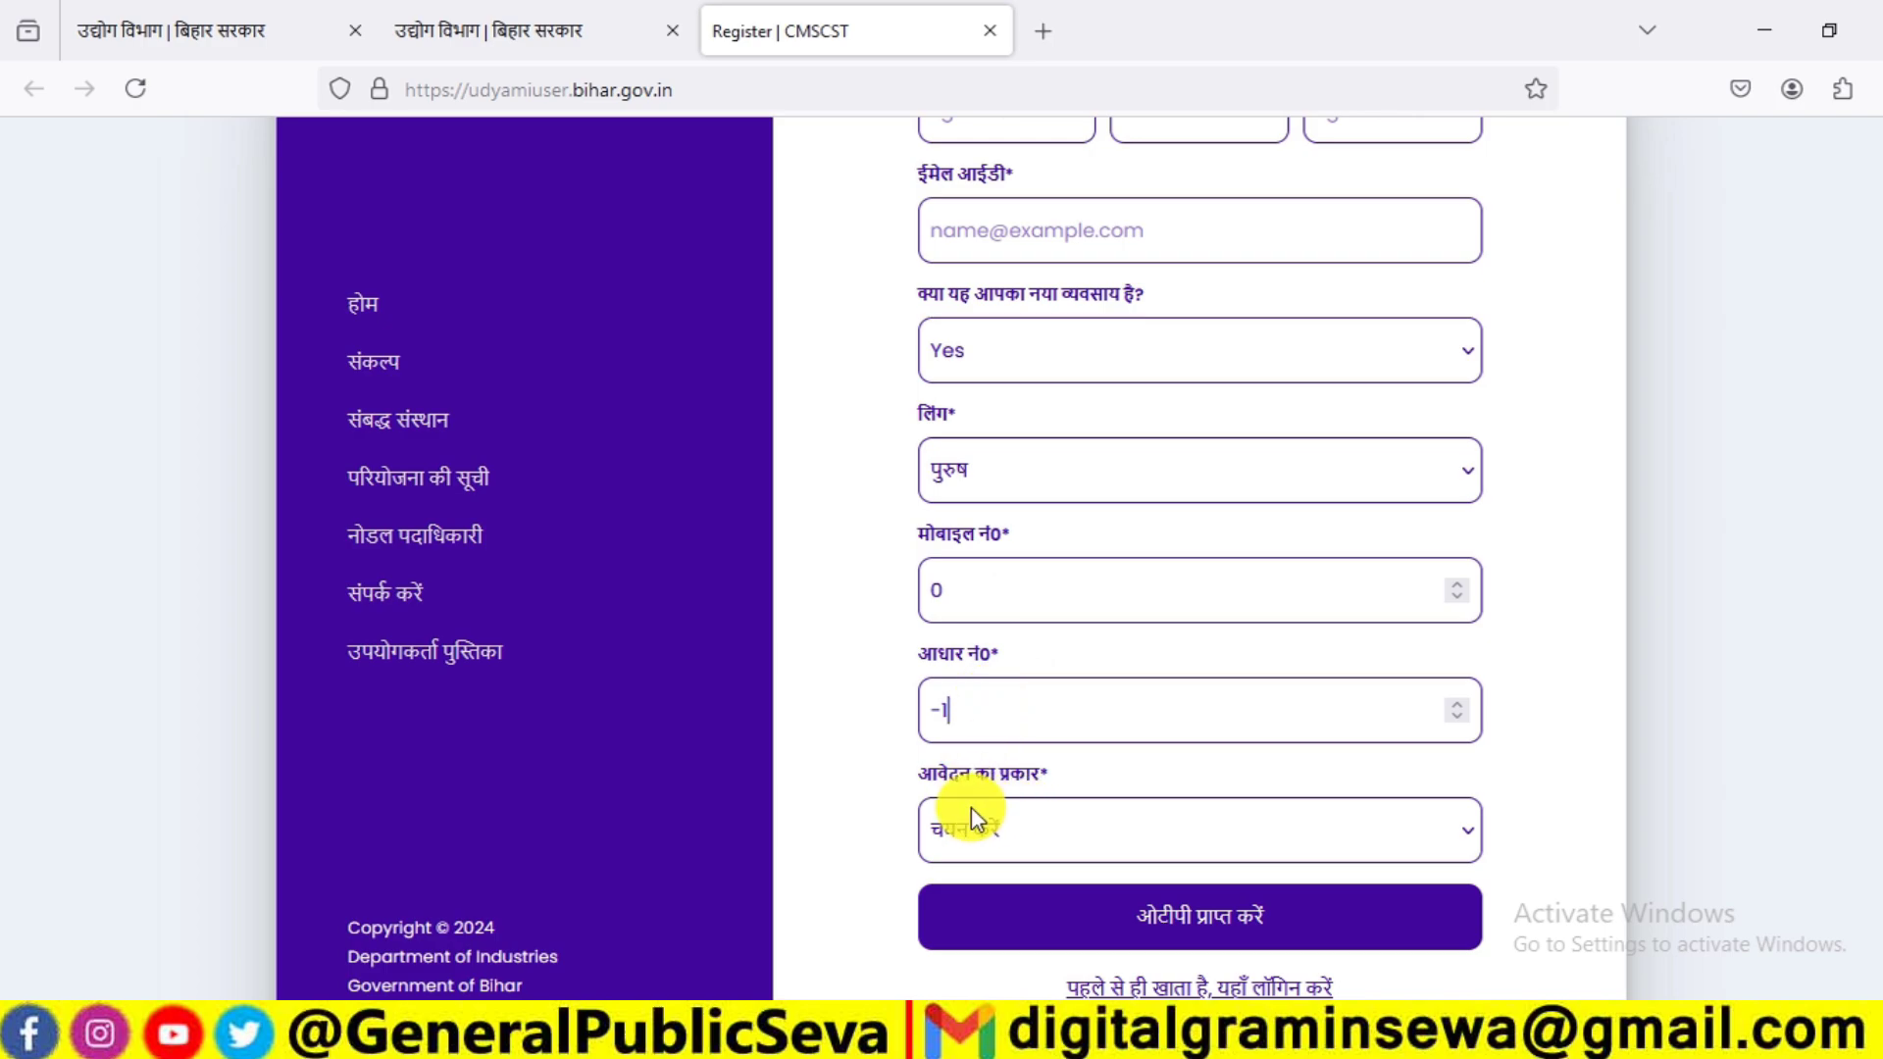
- Set the application type to युवा उद्यमी, then request the OTP and confirm submitting the form
left_click(989, 829)
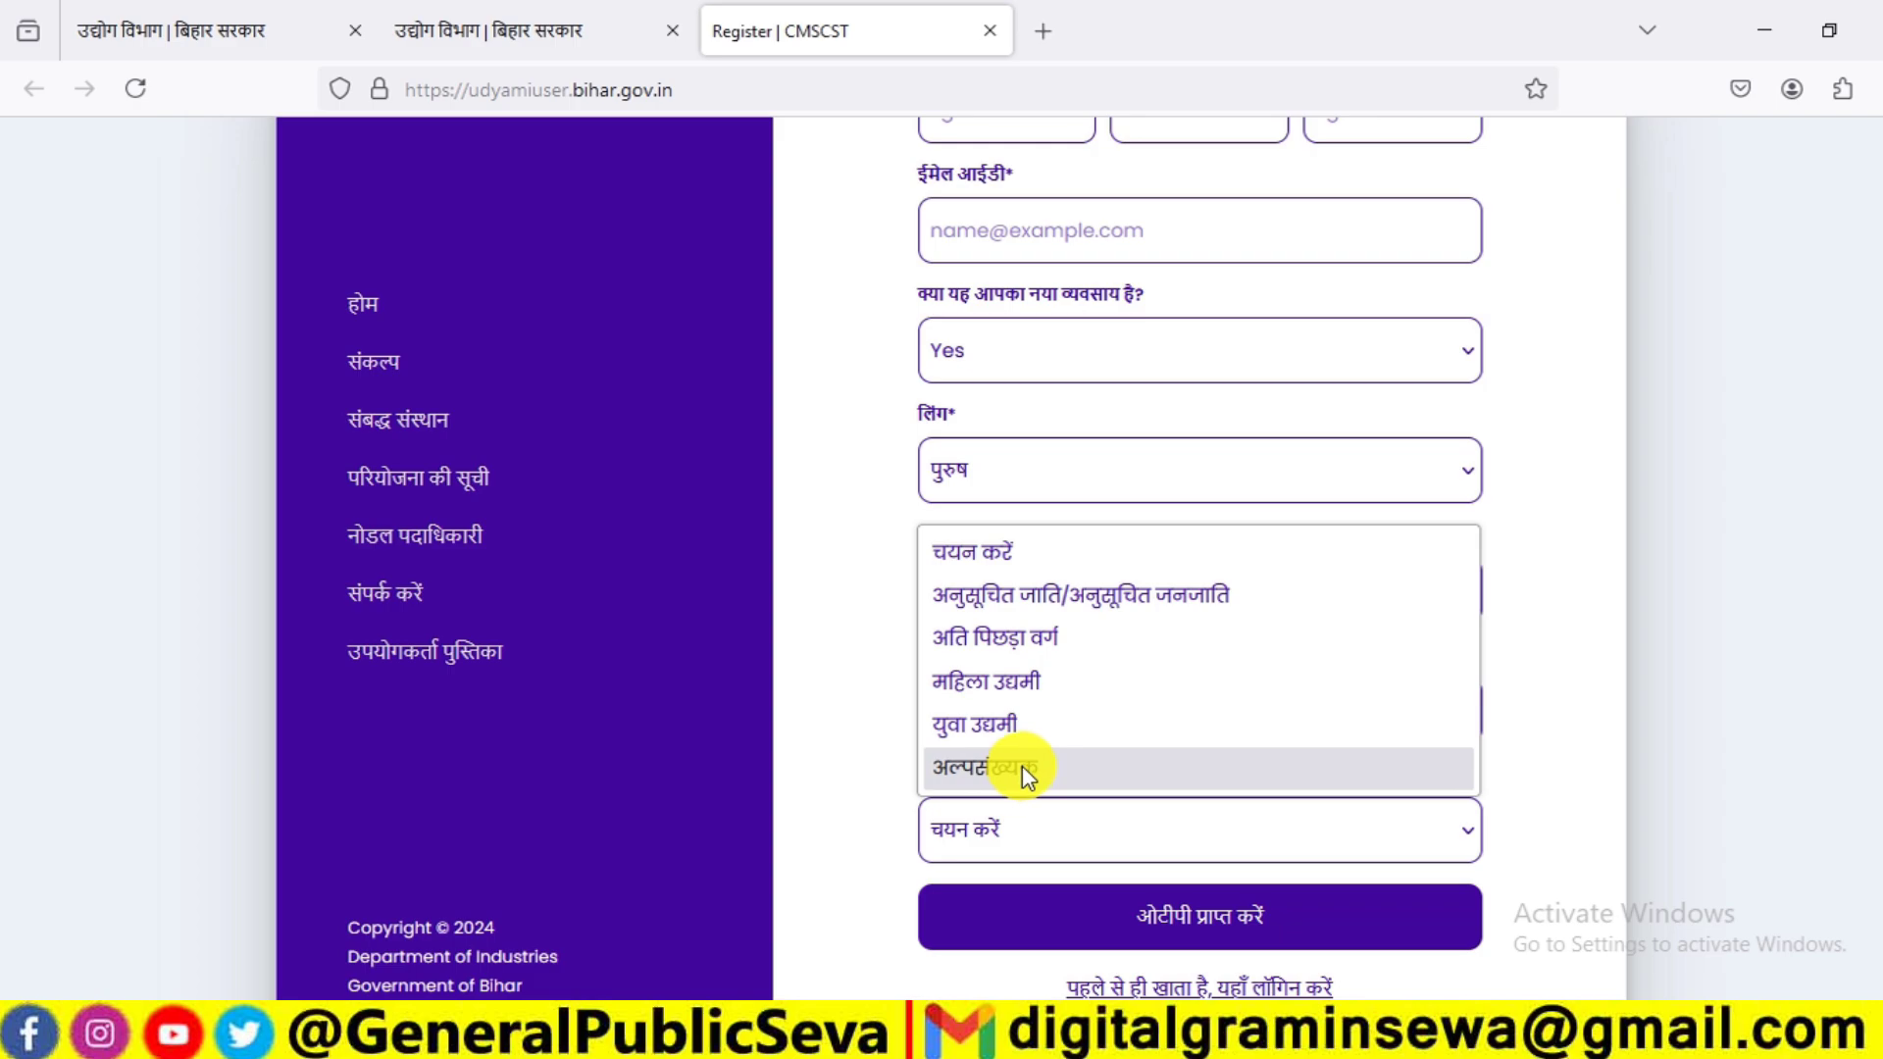
left_click(991, 722)
scroll(1206, 745, "down", 2)
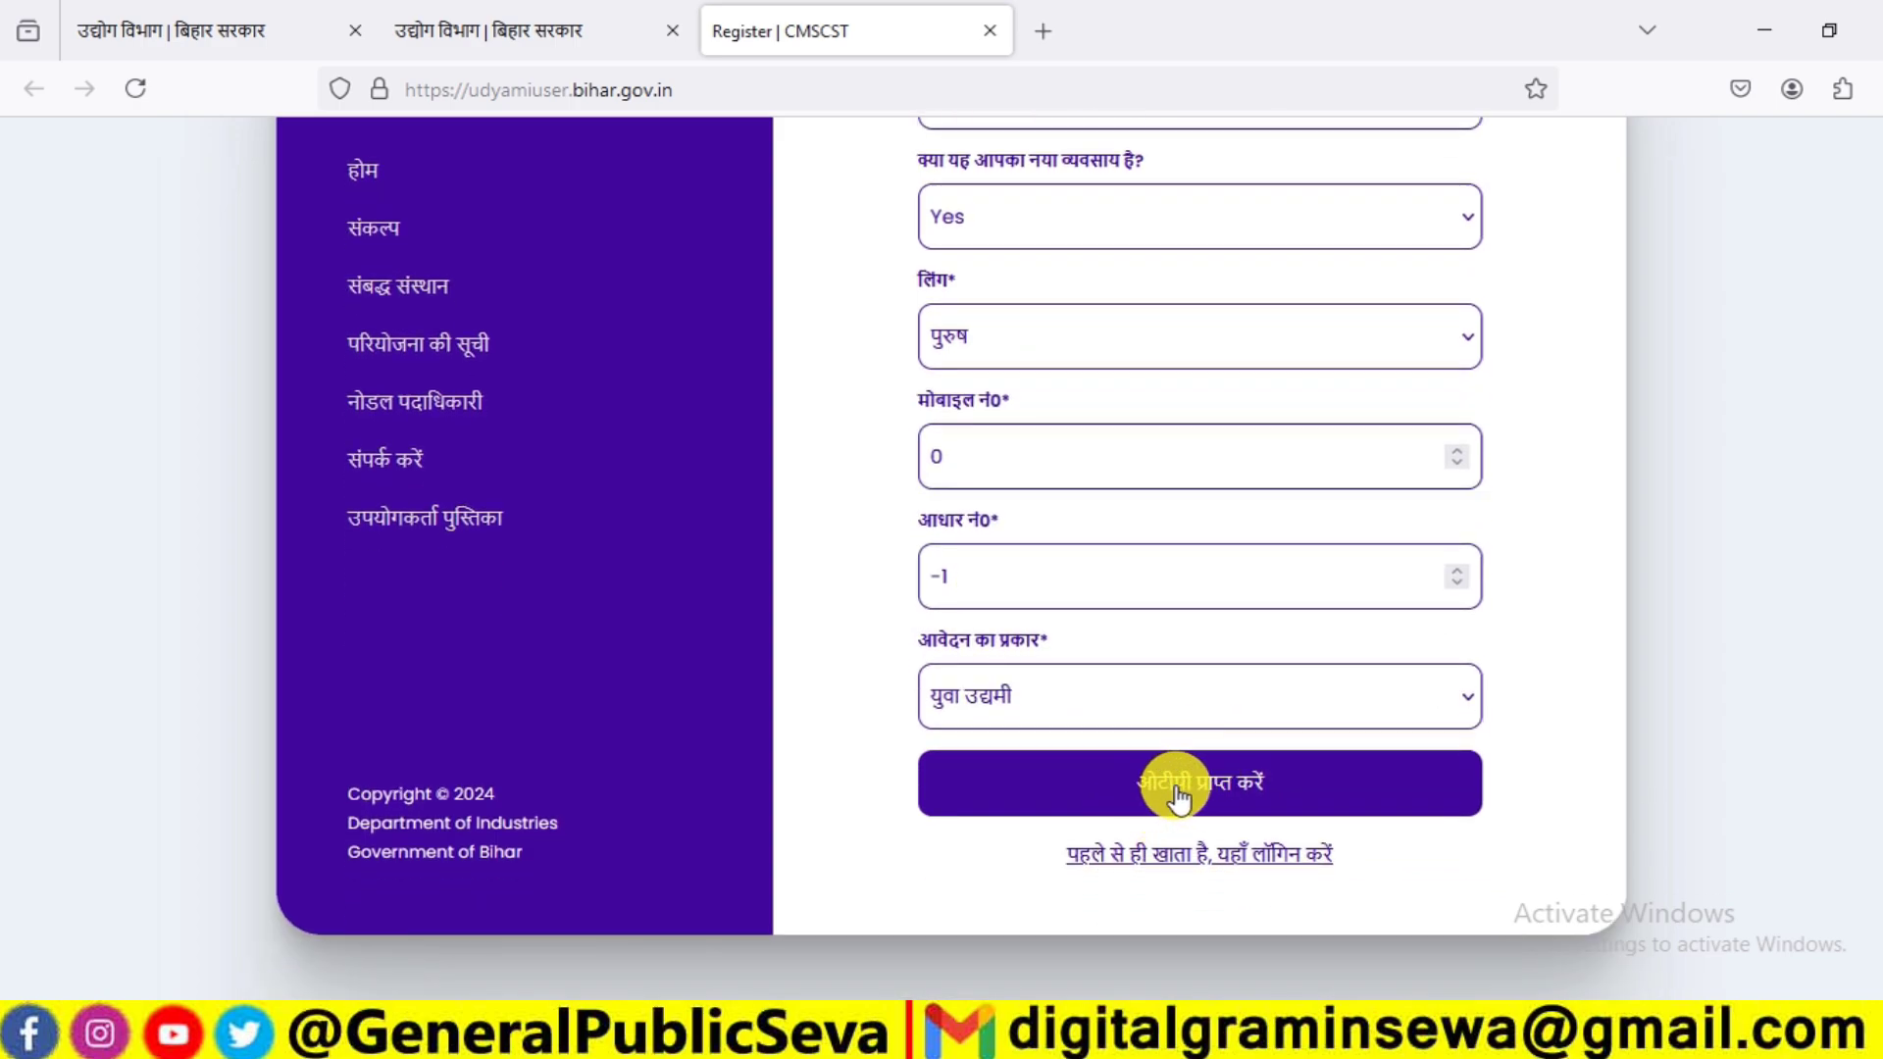
left_click(1177, 796)
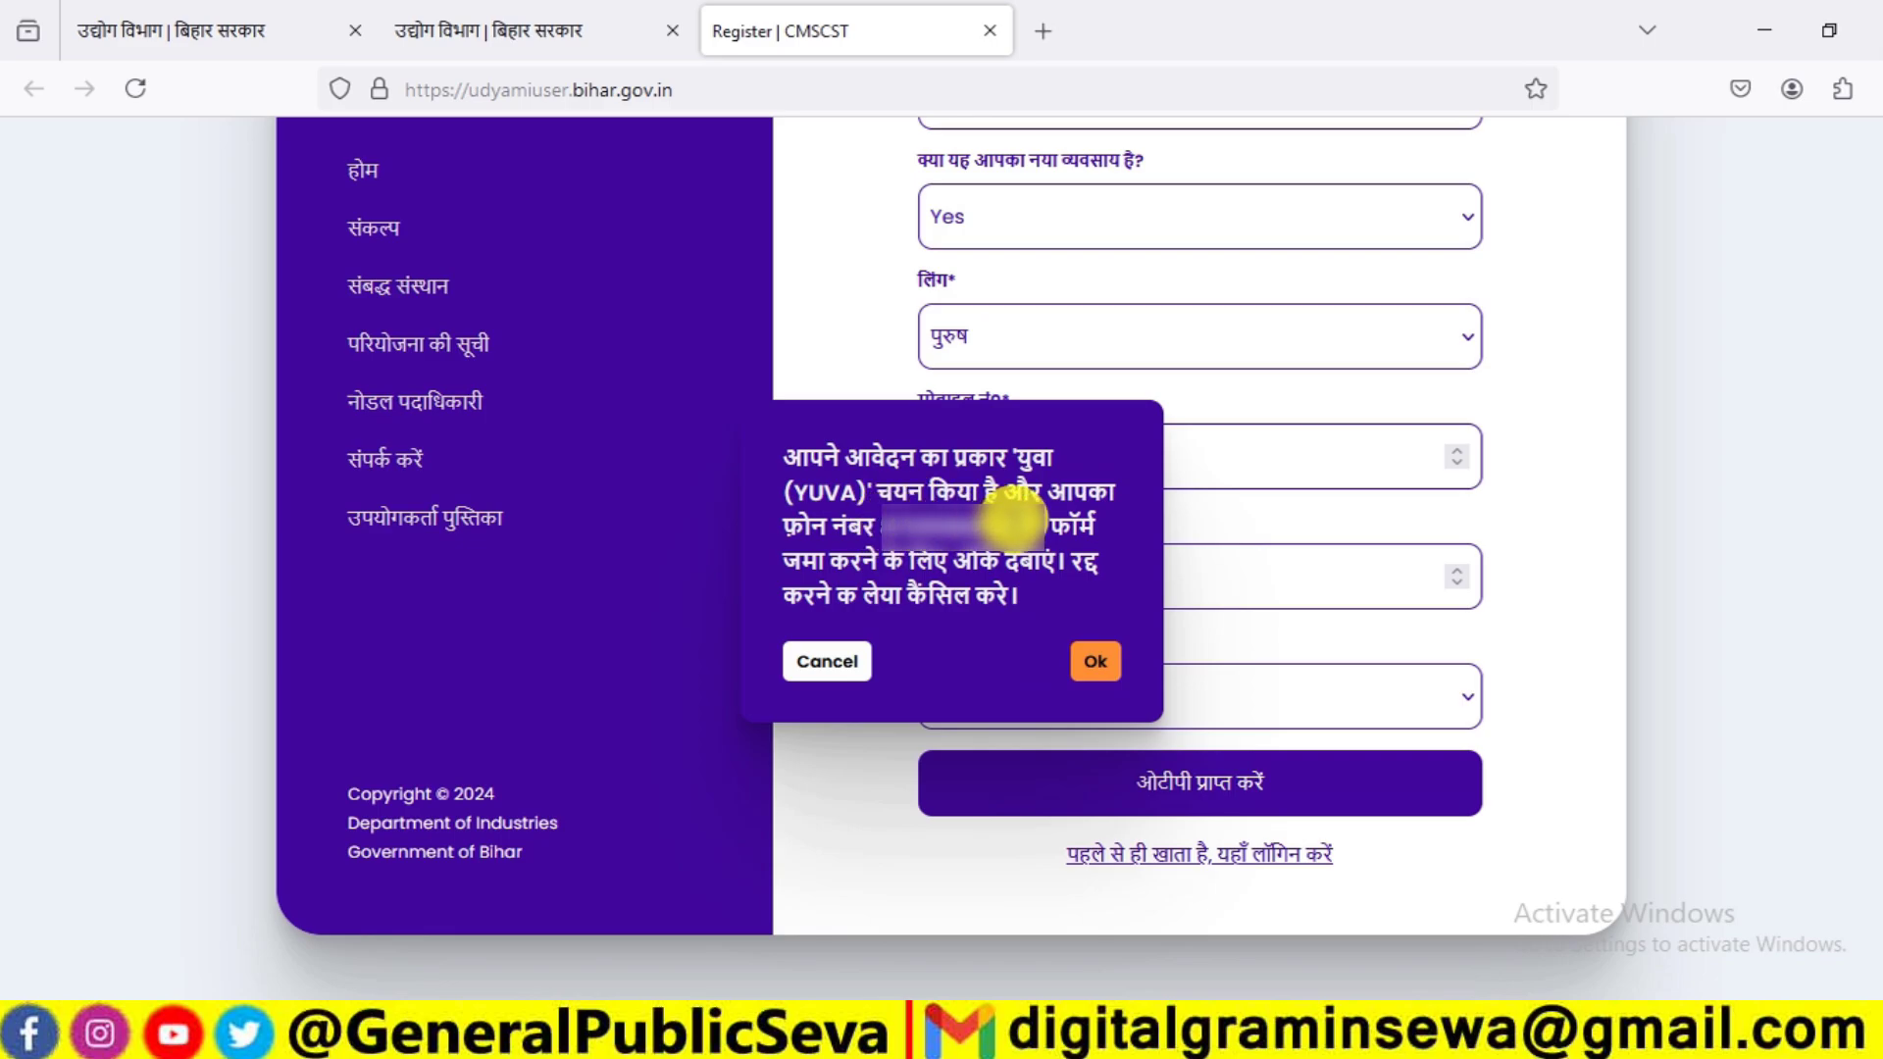
left_click(1090, 662)
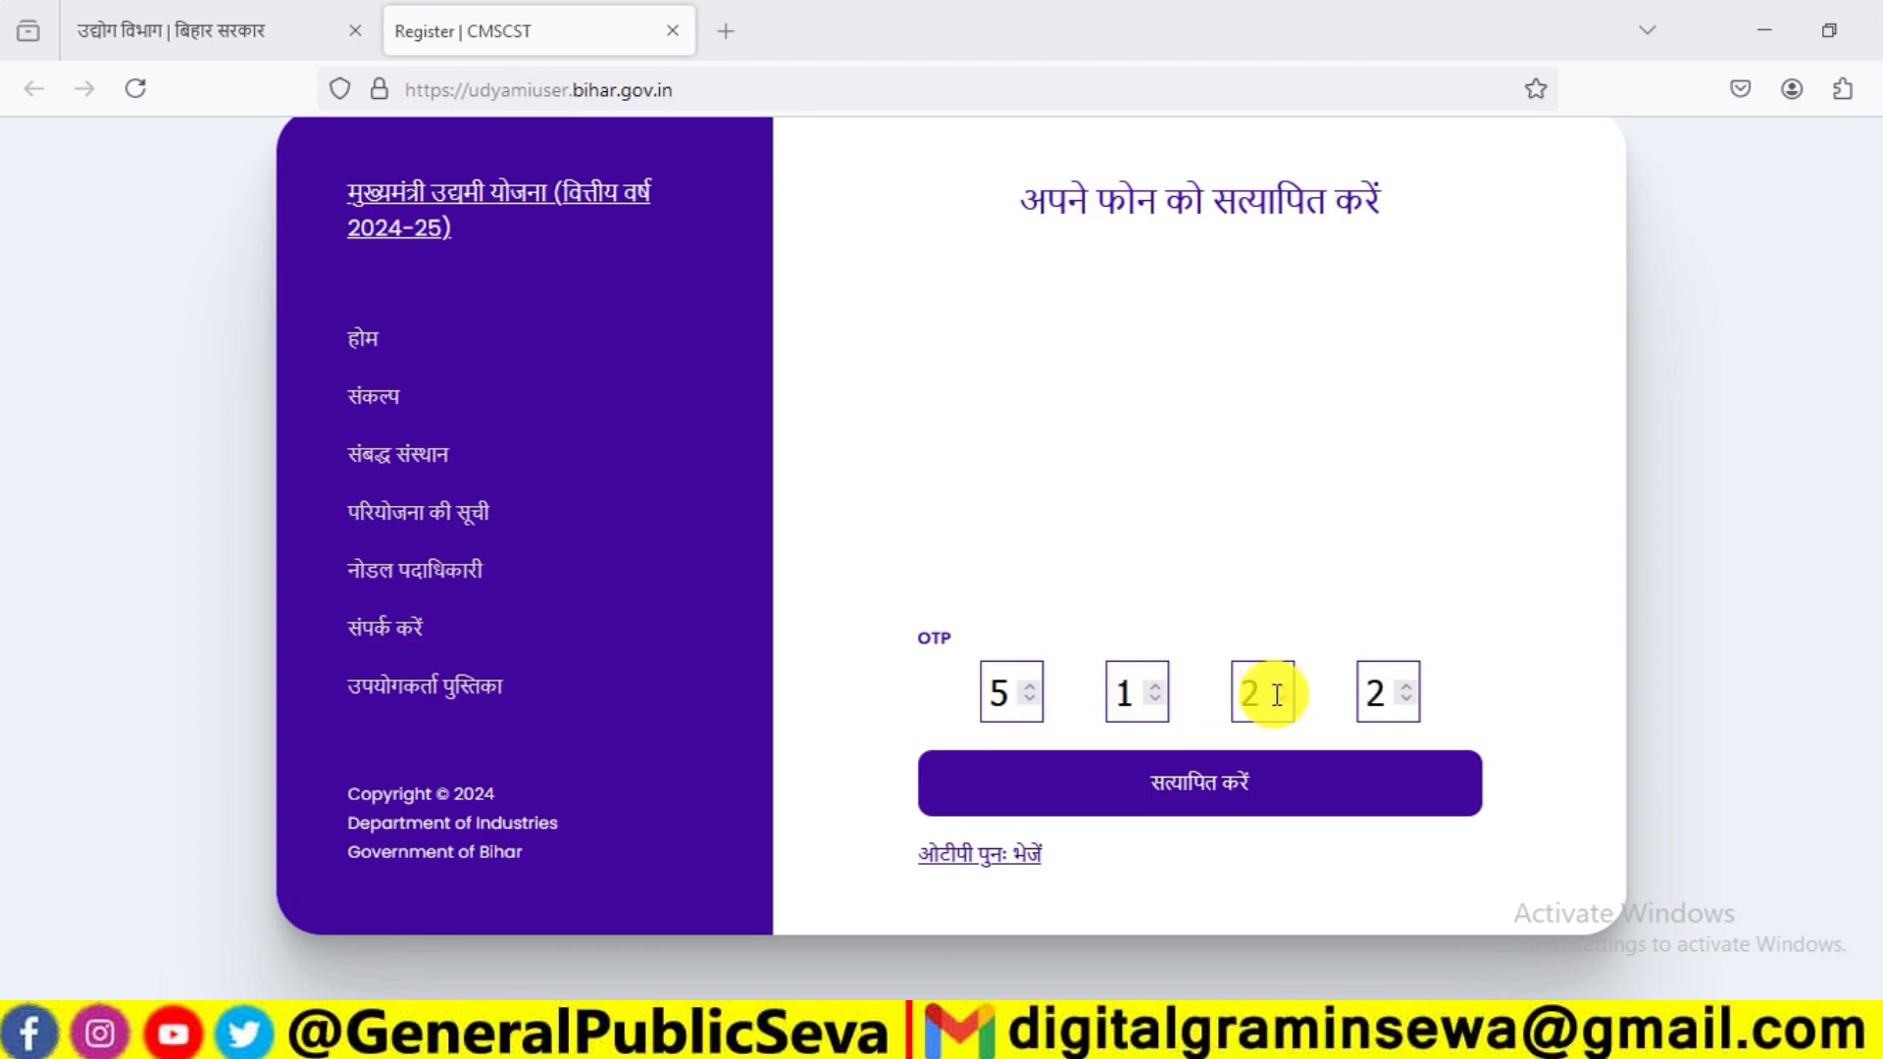
- Verify the phone with the received OTP and log in with the Aadhaar number and password
left_click(1190, 787)
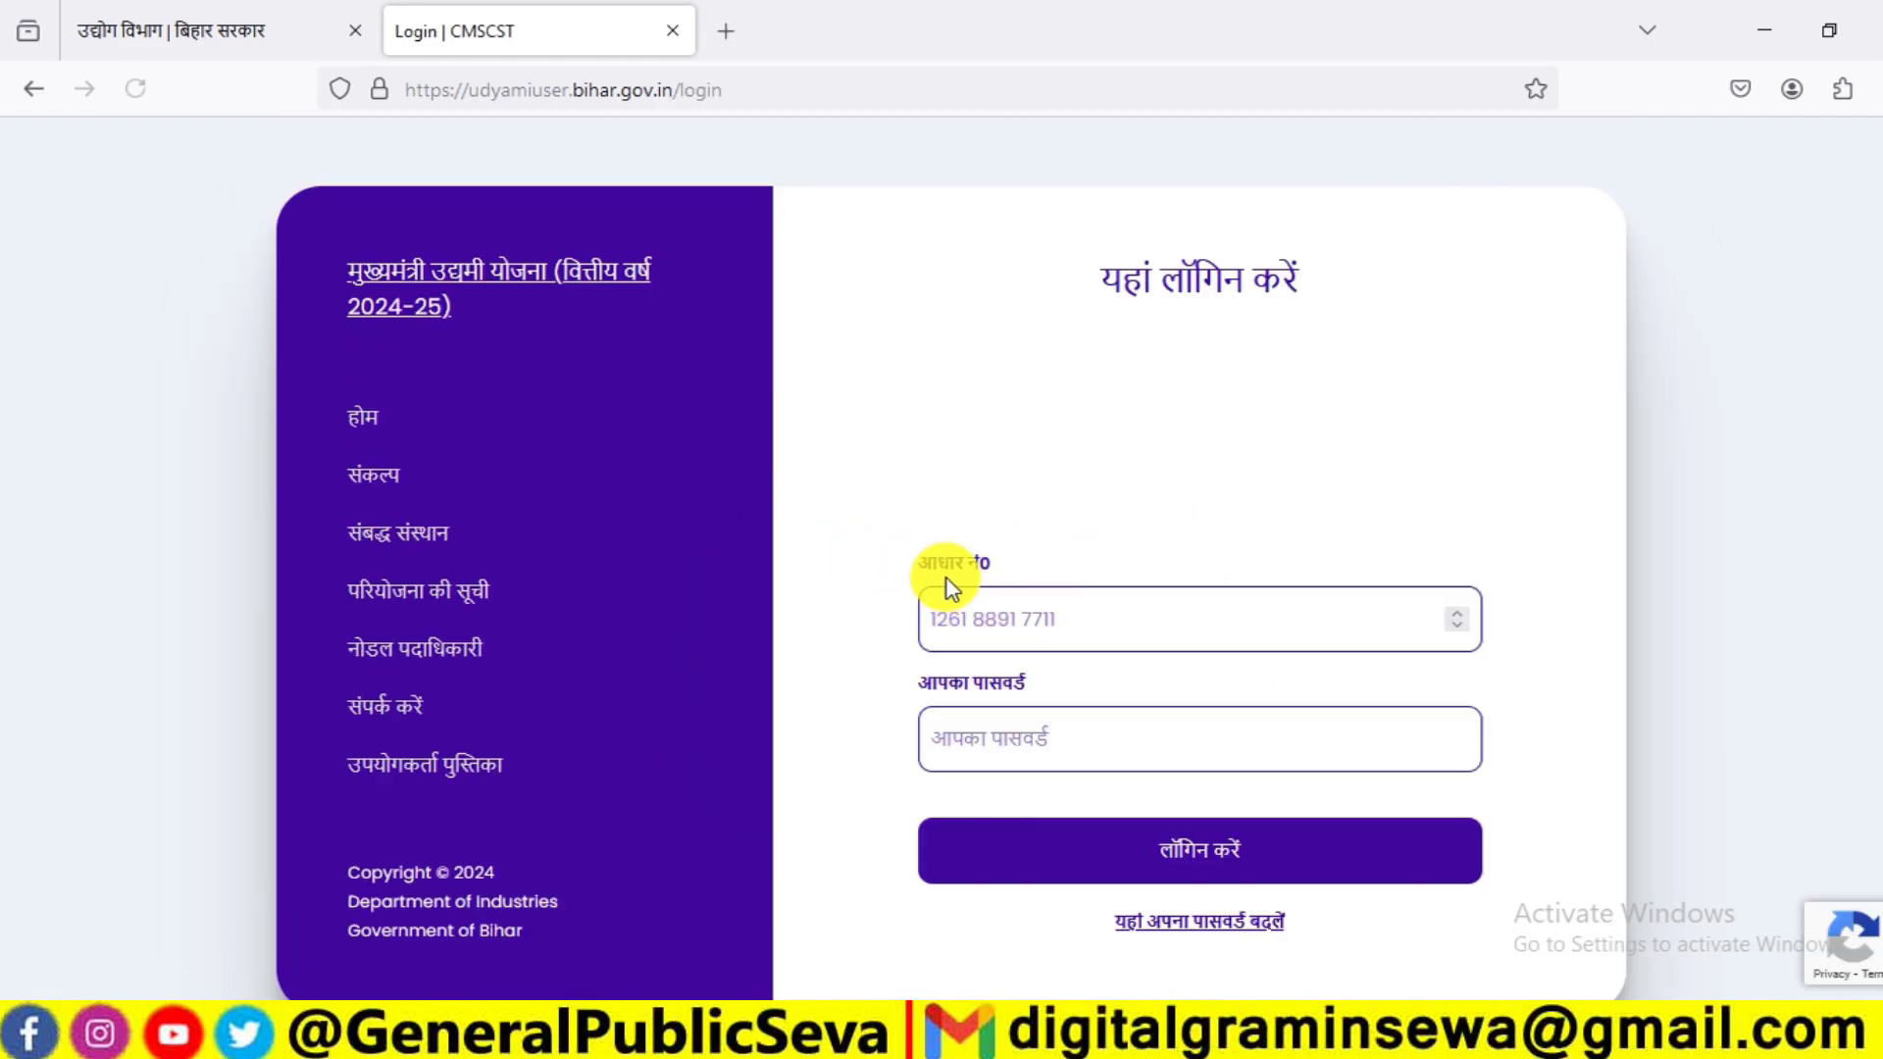
scroll(1007, 599, "down", 2)
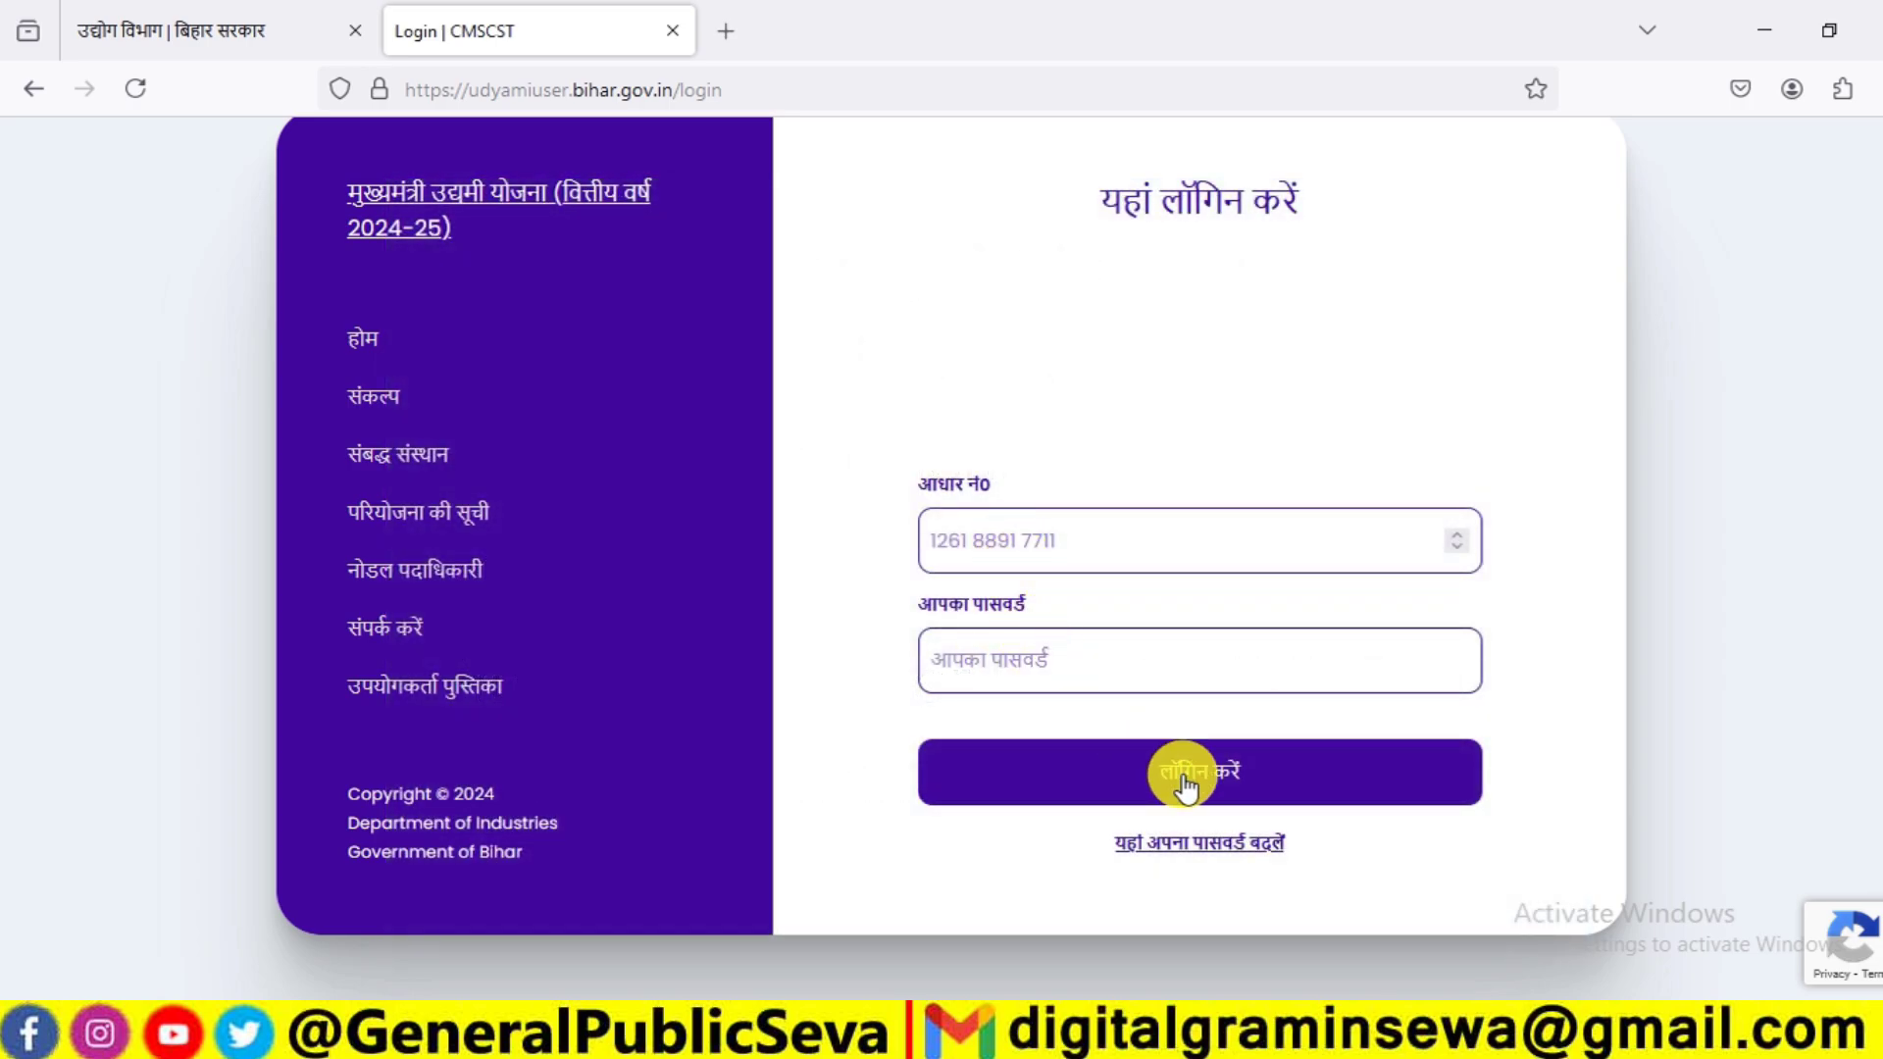
left_click(1184, 780)
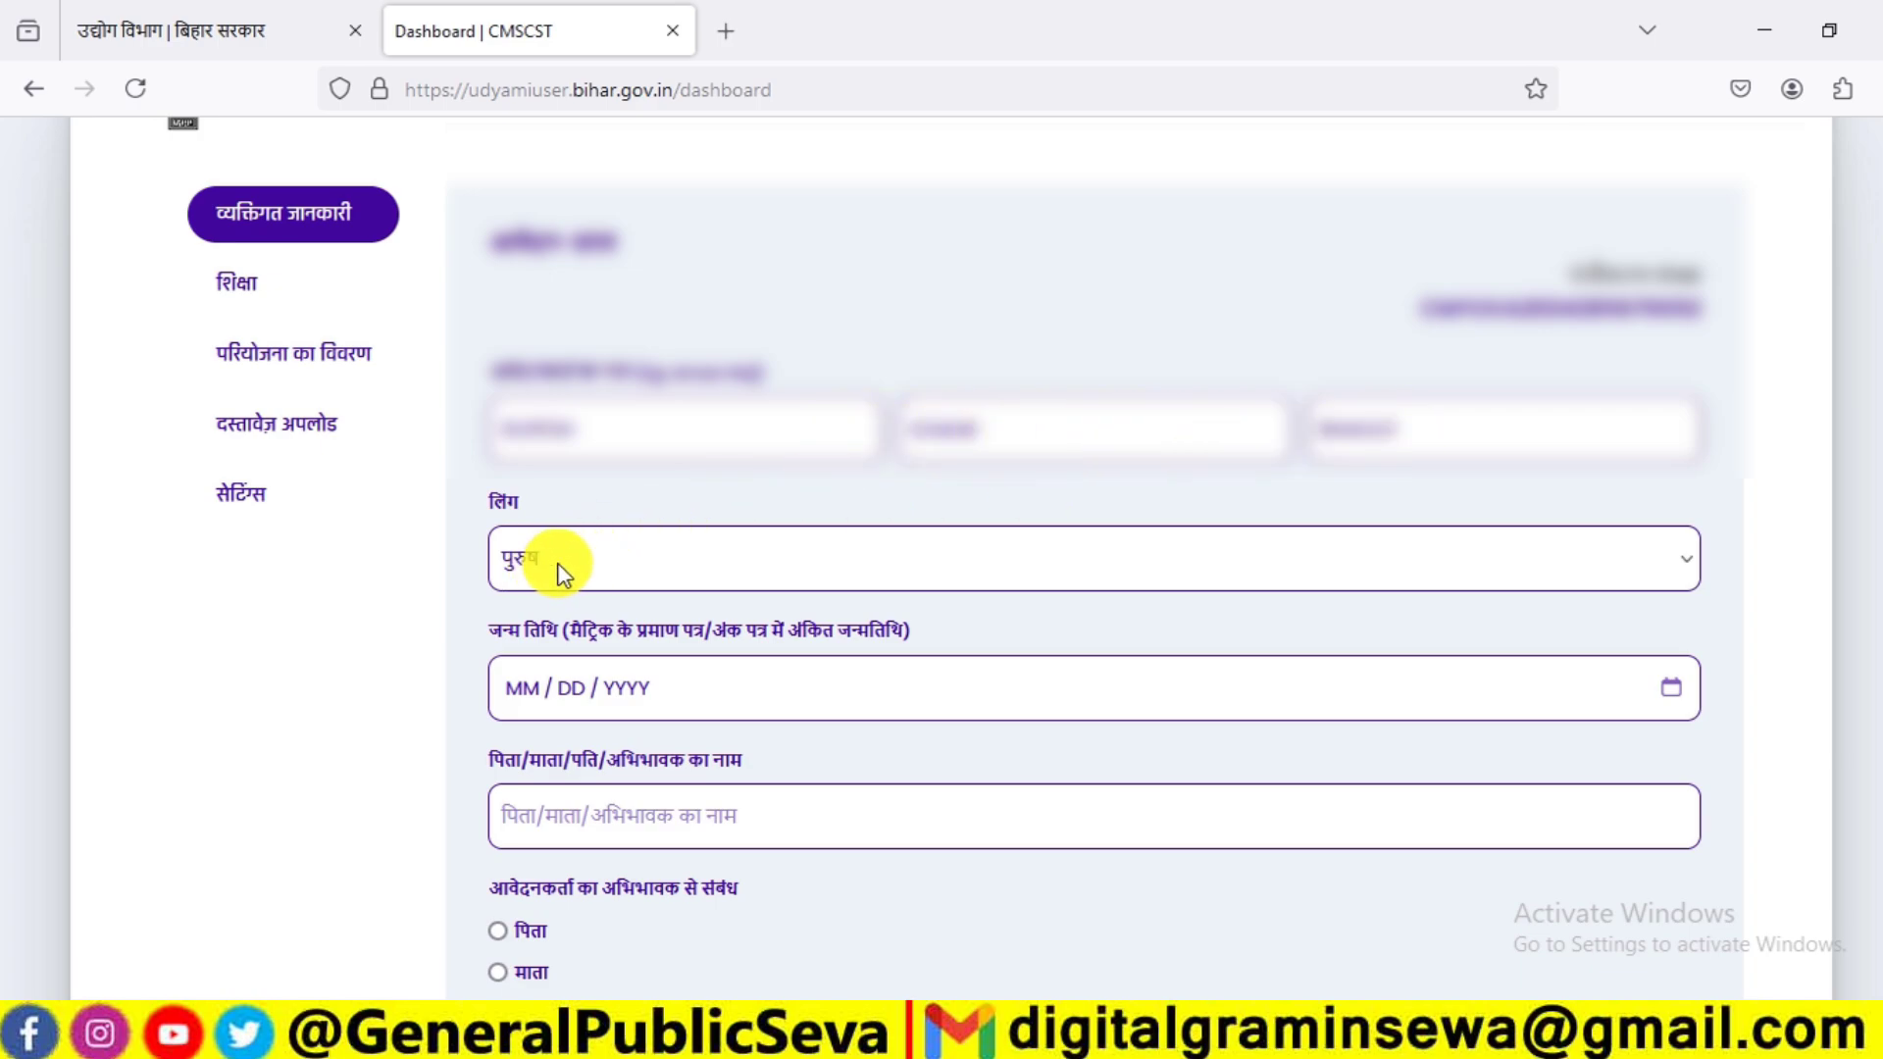
- In the personal information form, set the guardian relationship to पिता and the disability question to No
scroll(751, 531, "down", 3)
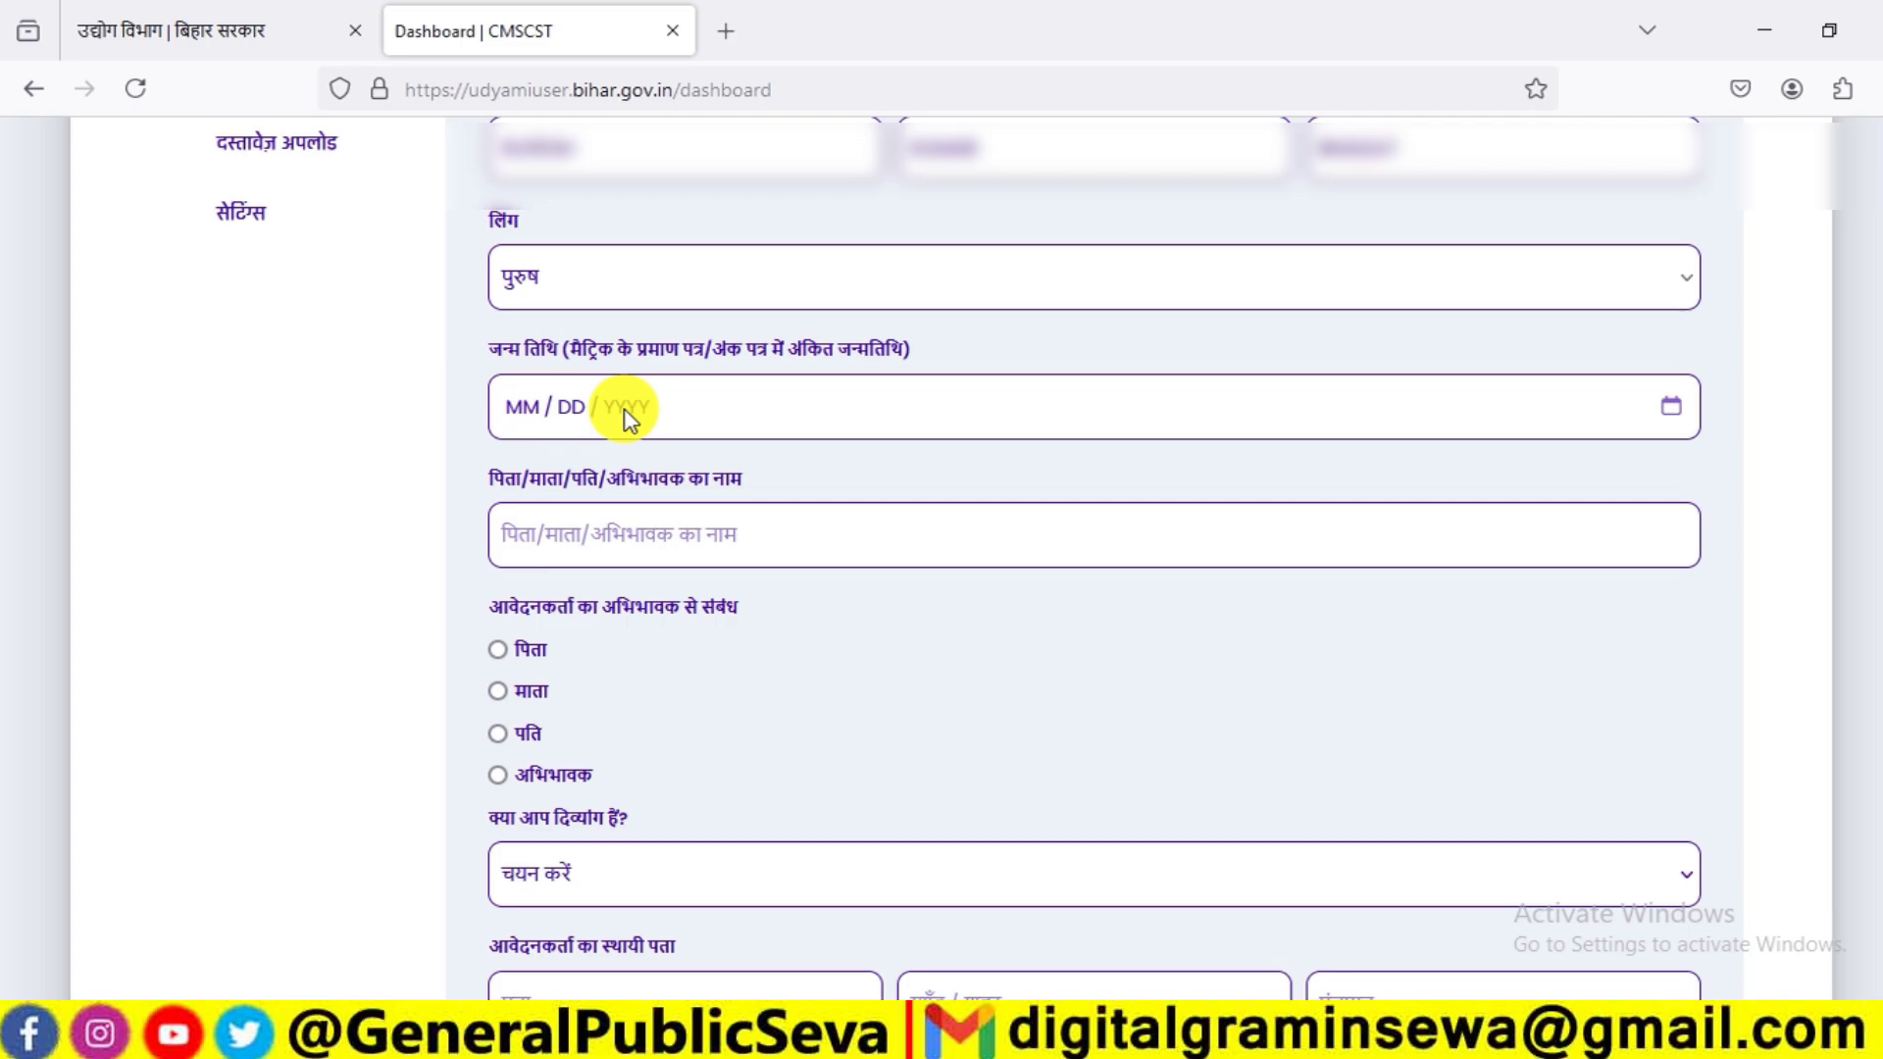
scroll(618, 414, "down", 2)
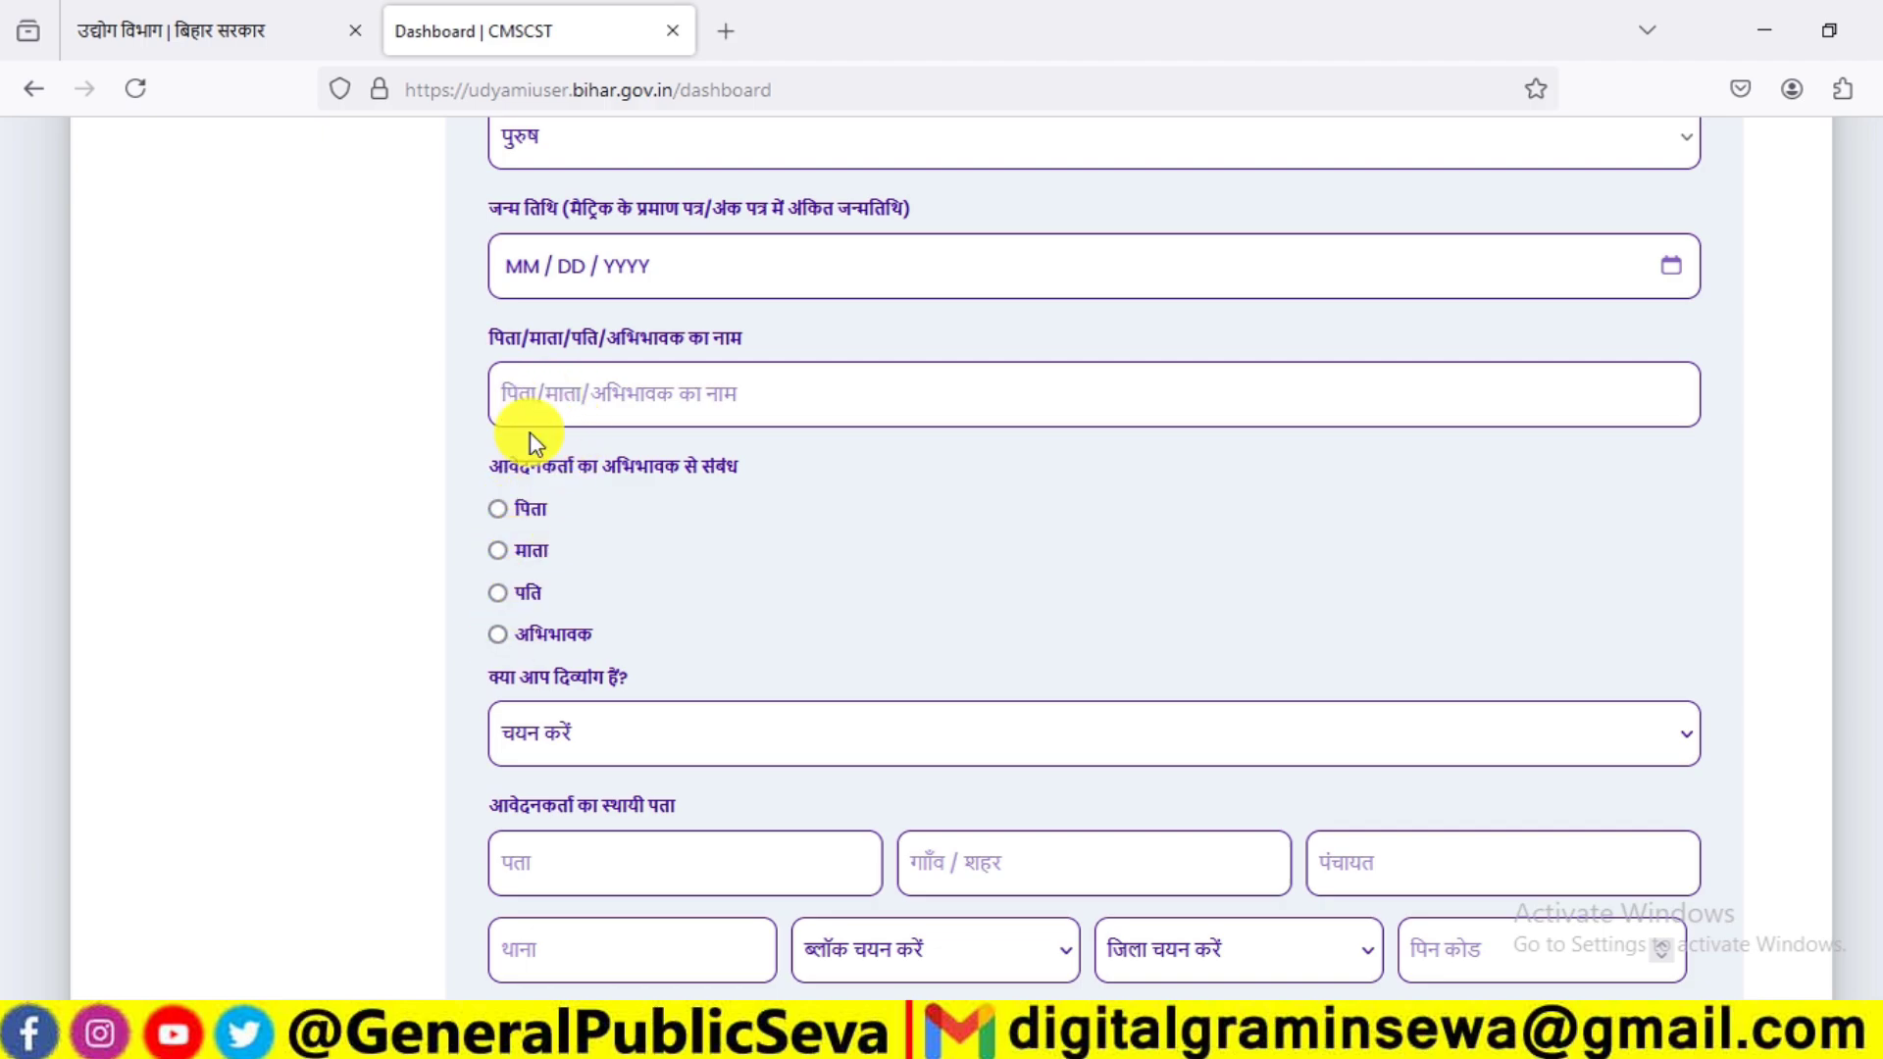
left_click(498, 510)
scroll(702, 513, "down", 3)
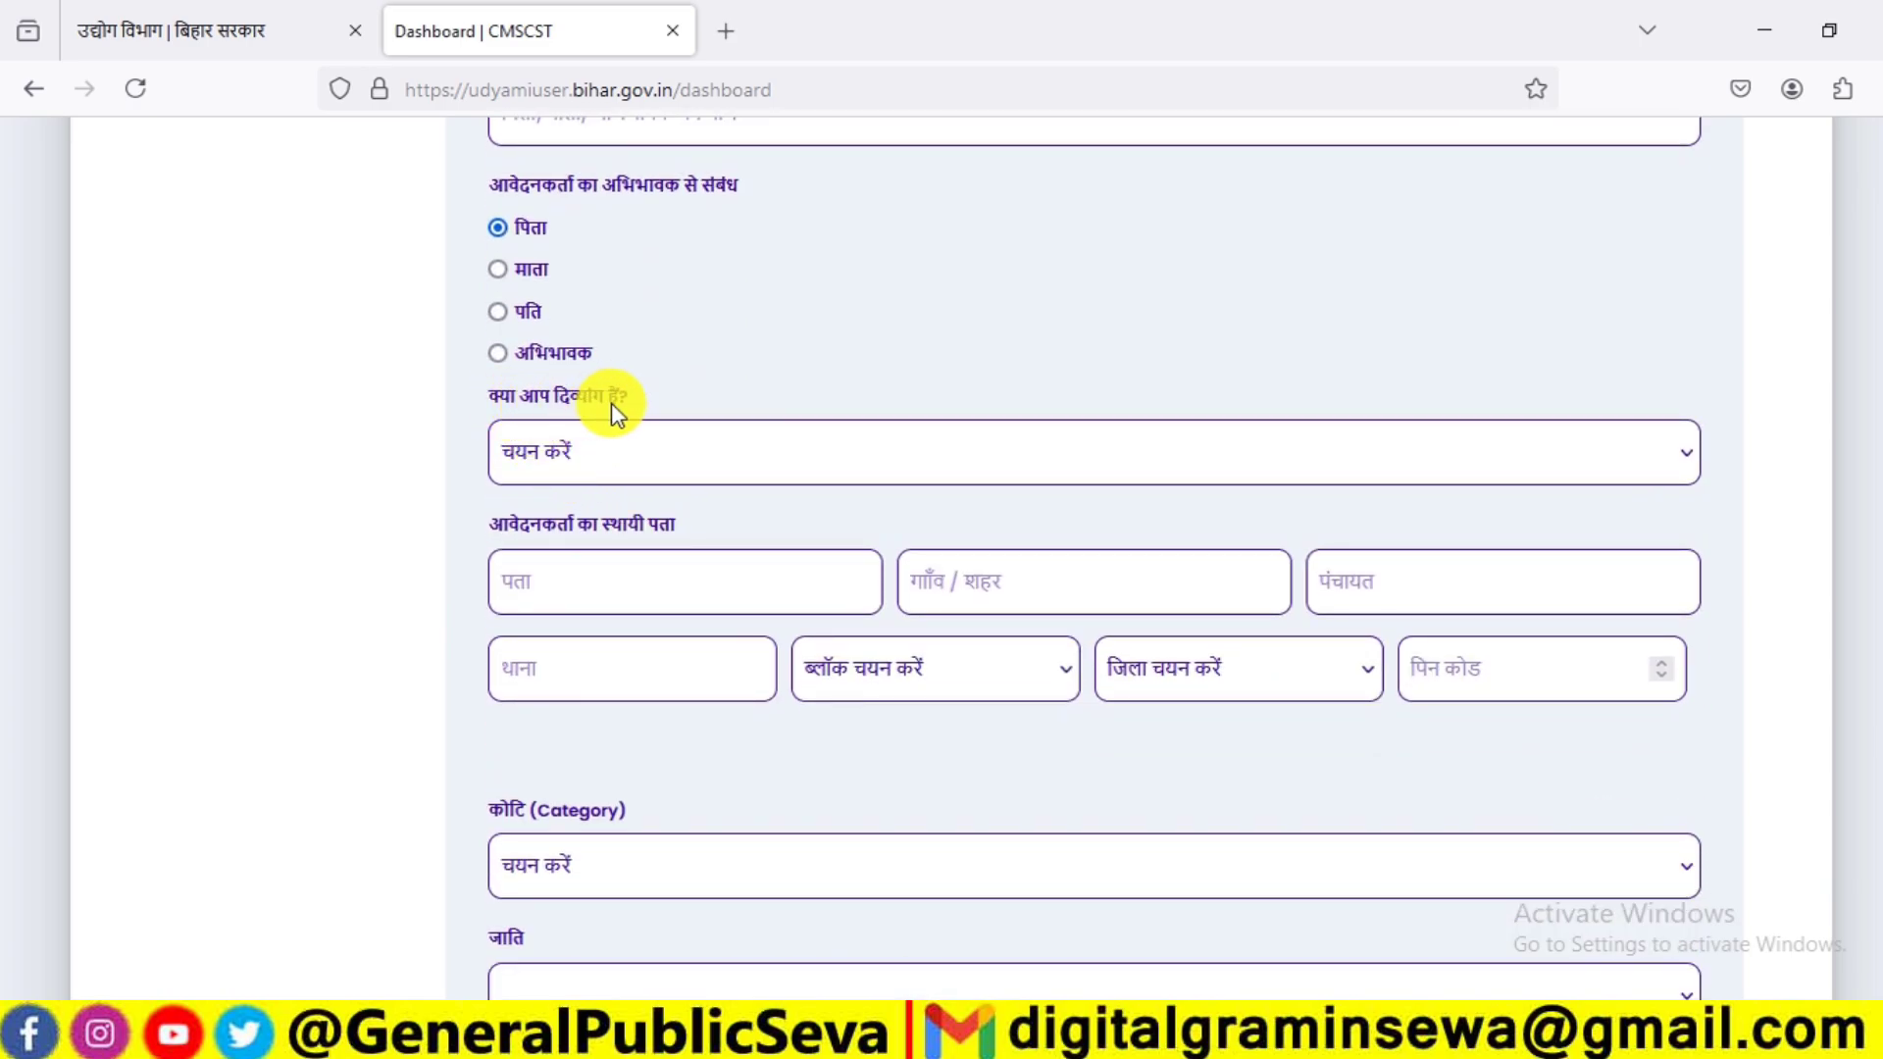
left_click(605, 461)
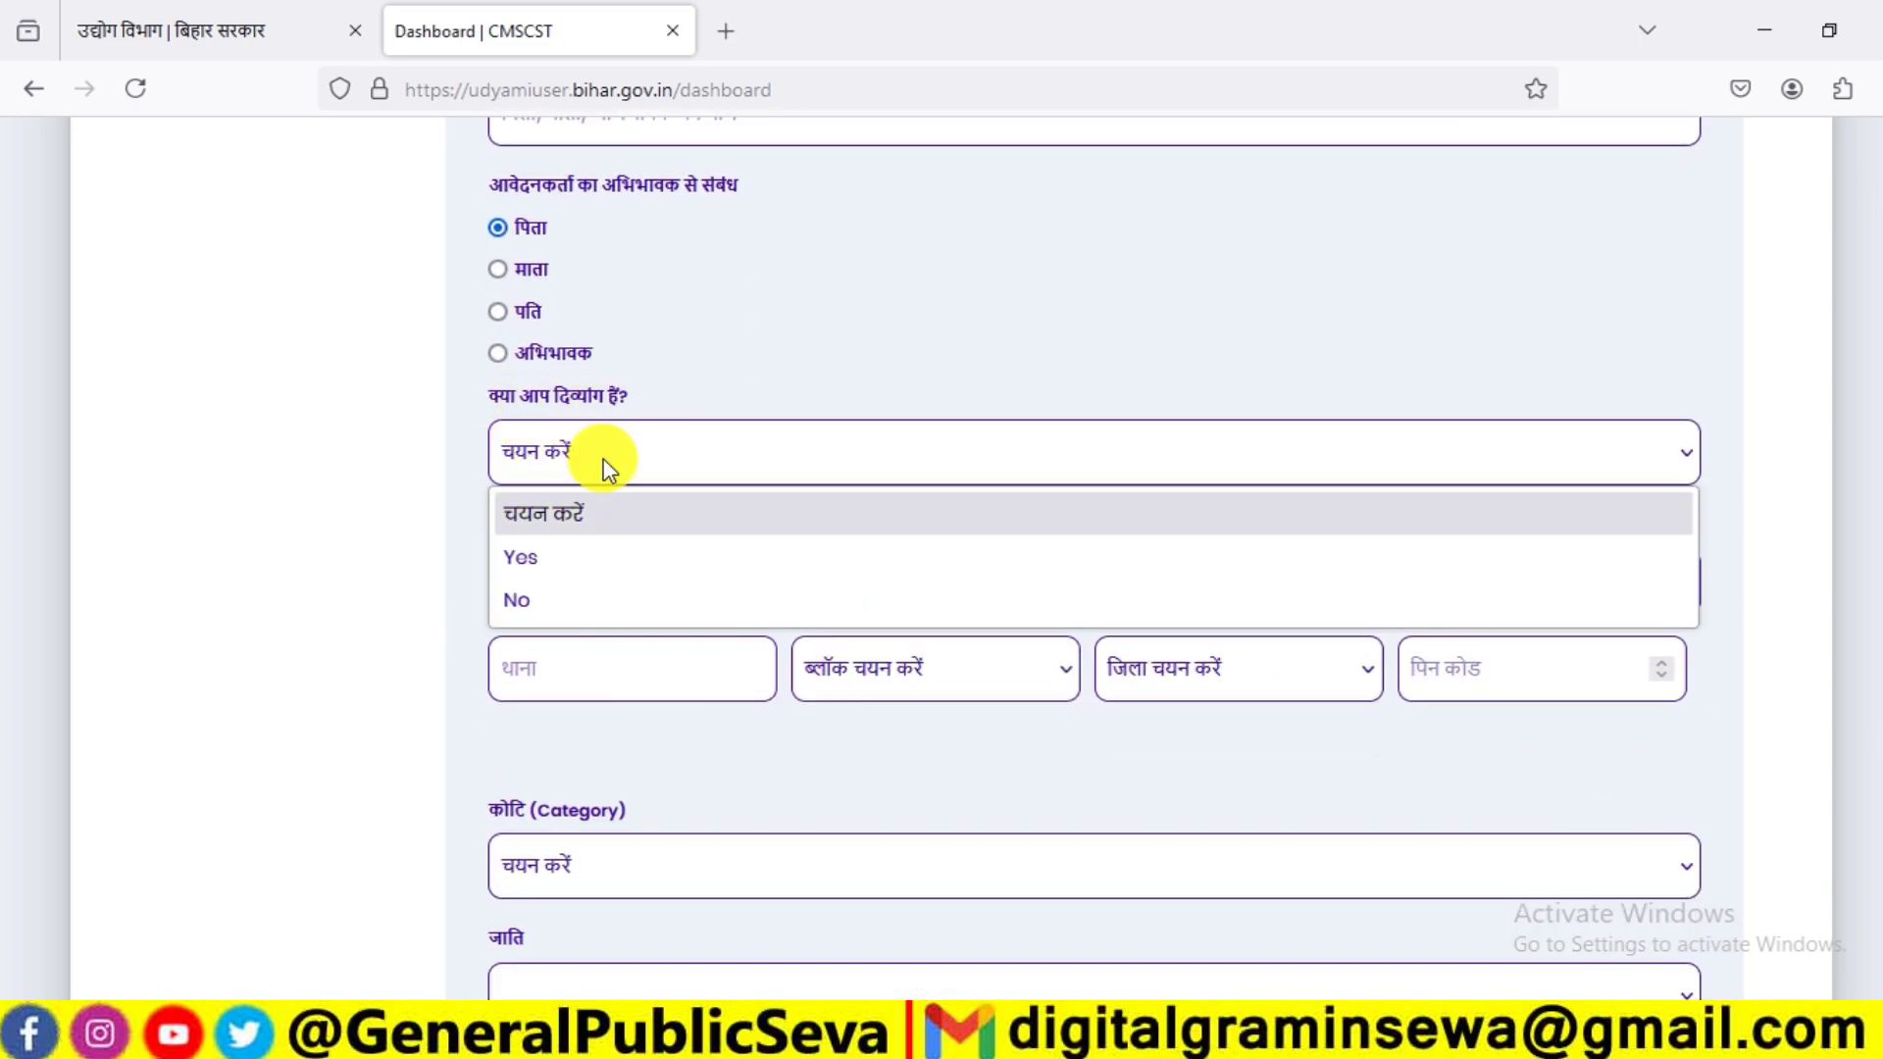
left_click(527, 603)
scroll(608, 510, "down", 2)
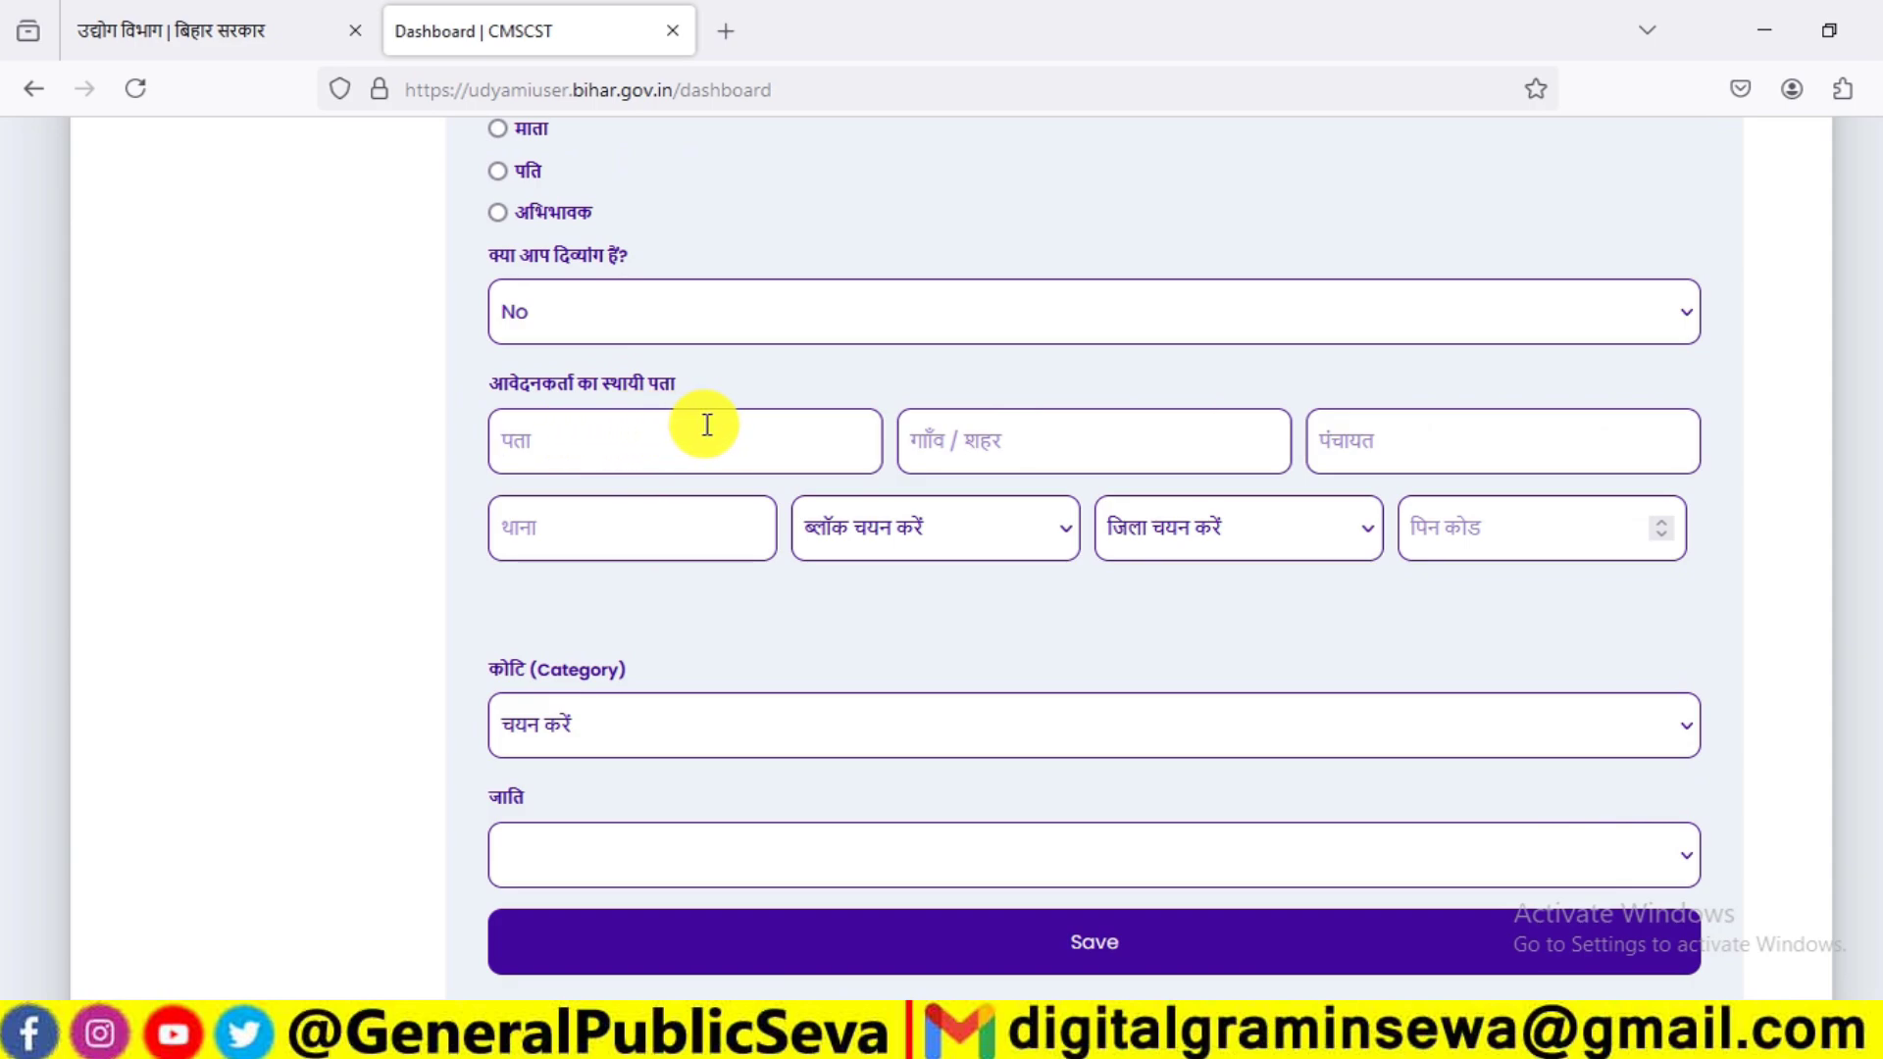
- Set the applicant's category (कोटि) to पिछड़ा वर्ग(BC-2)
left_click(602, 424)
scroll(1470, 521, "down", 2)
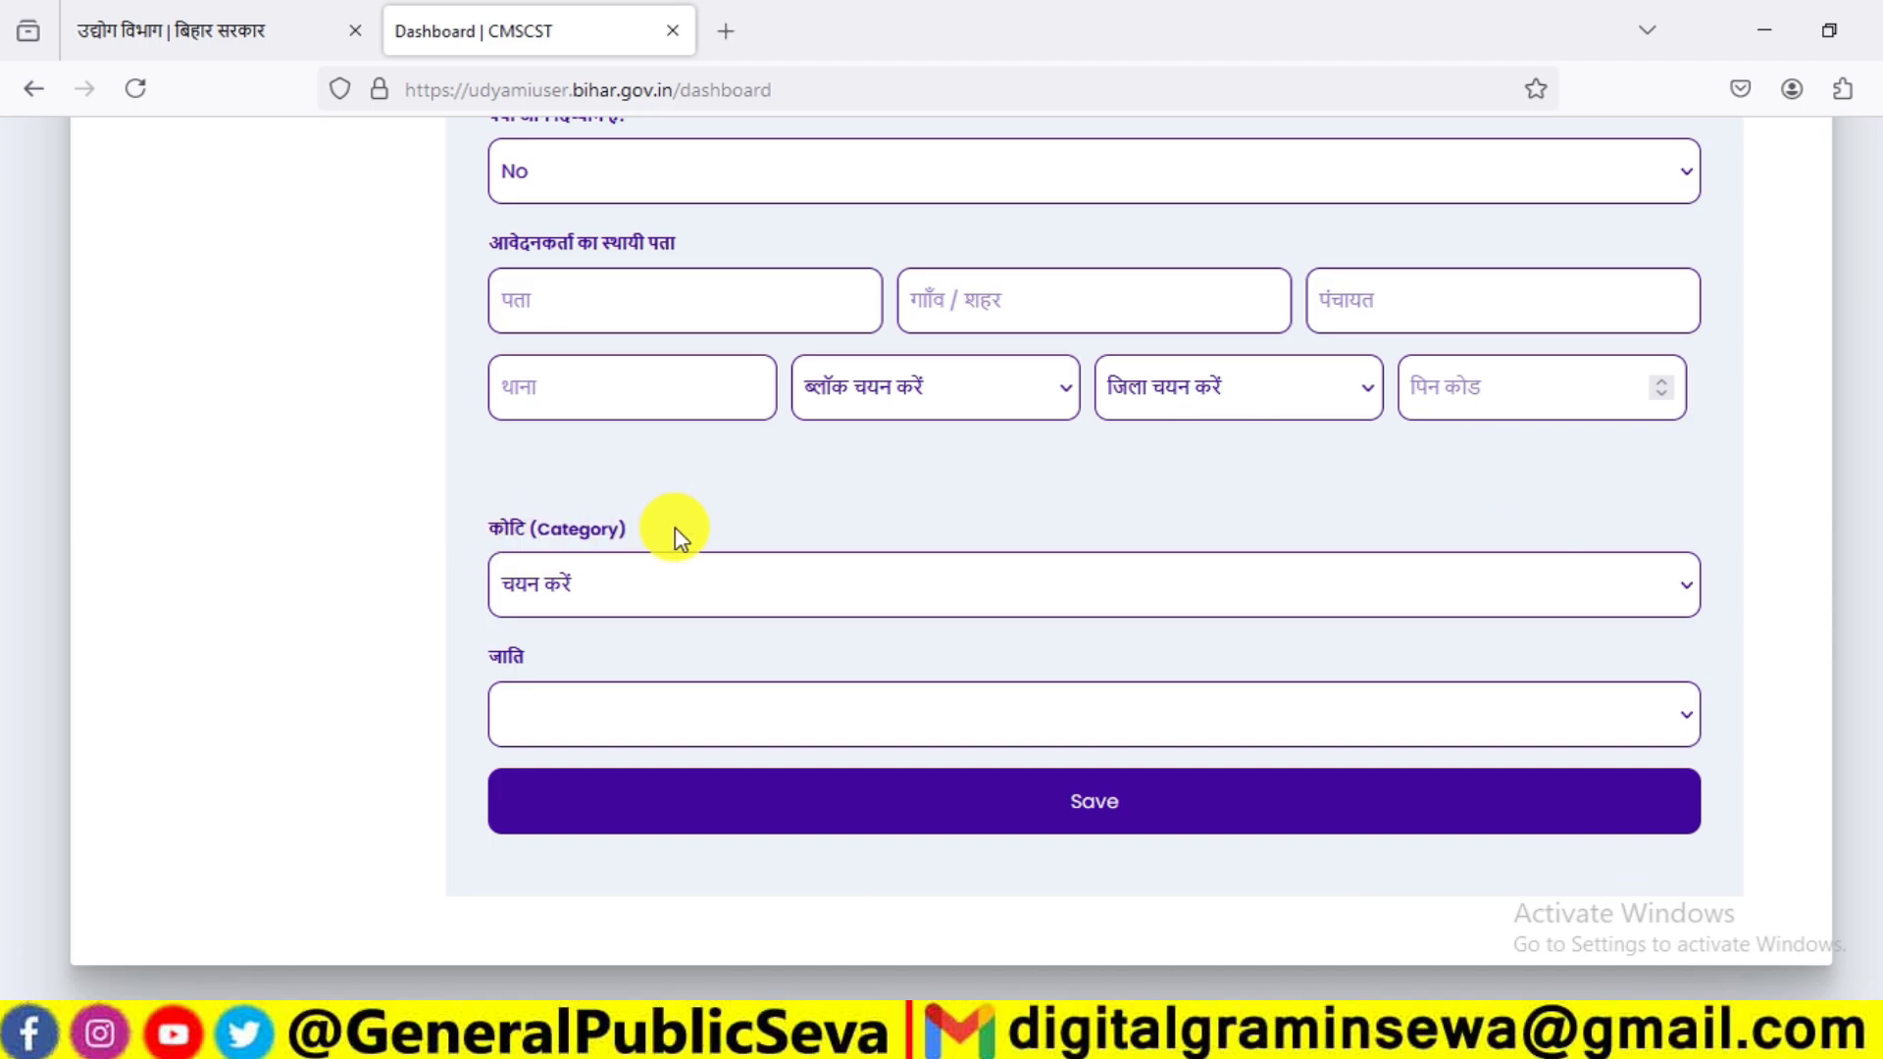
scroll(675, 526, "down", 1)
left_click(561, 552)
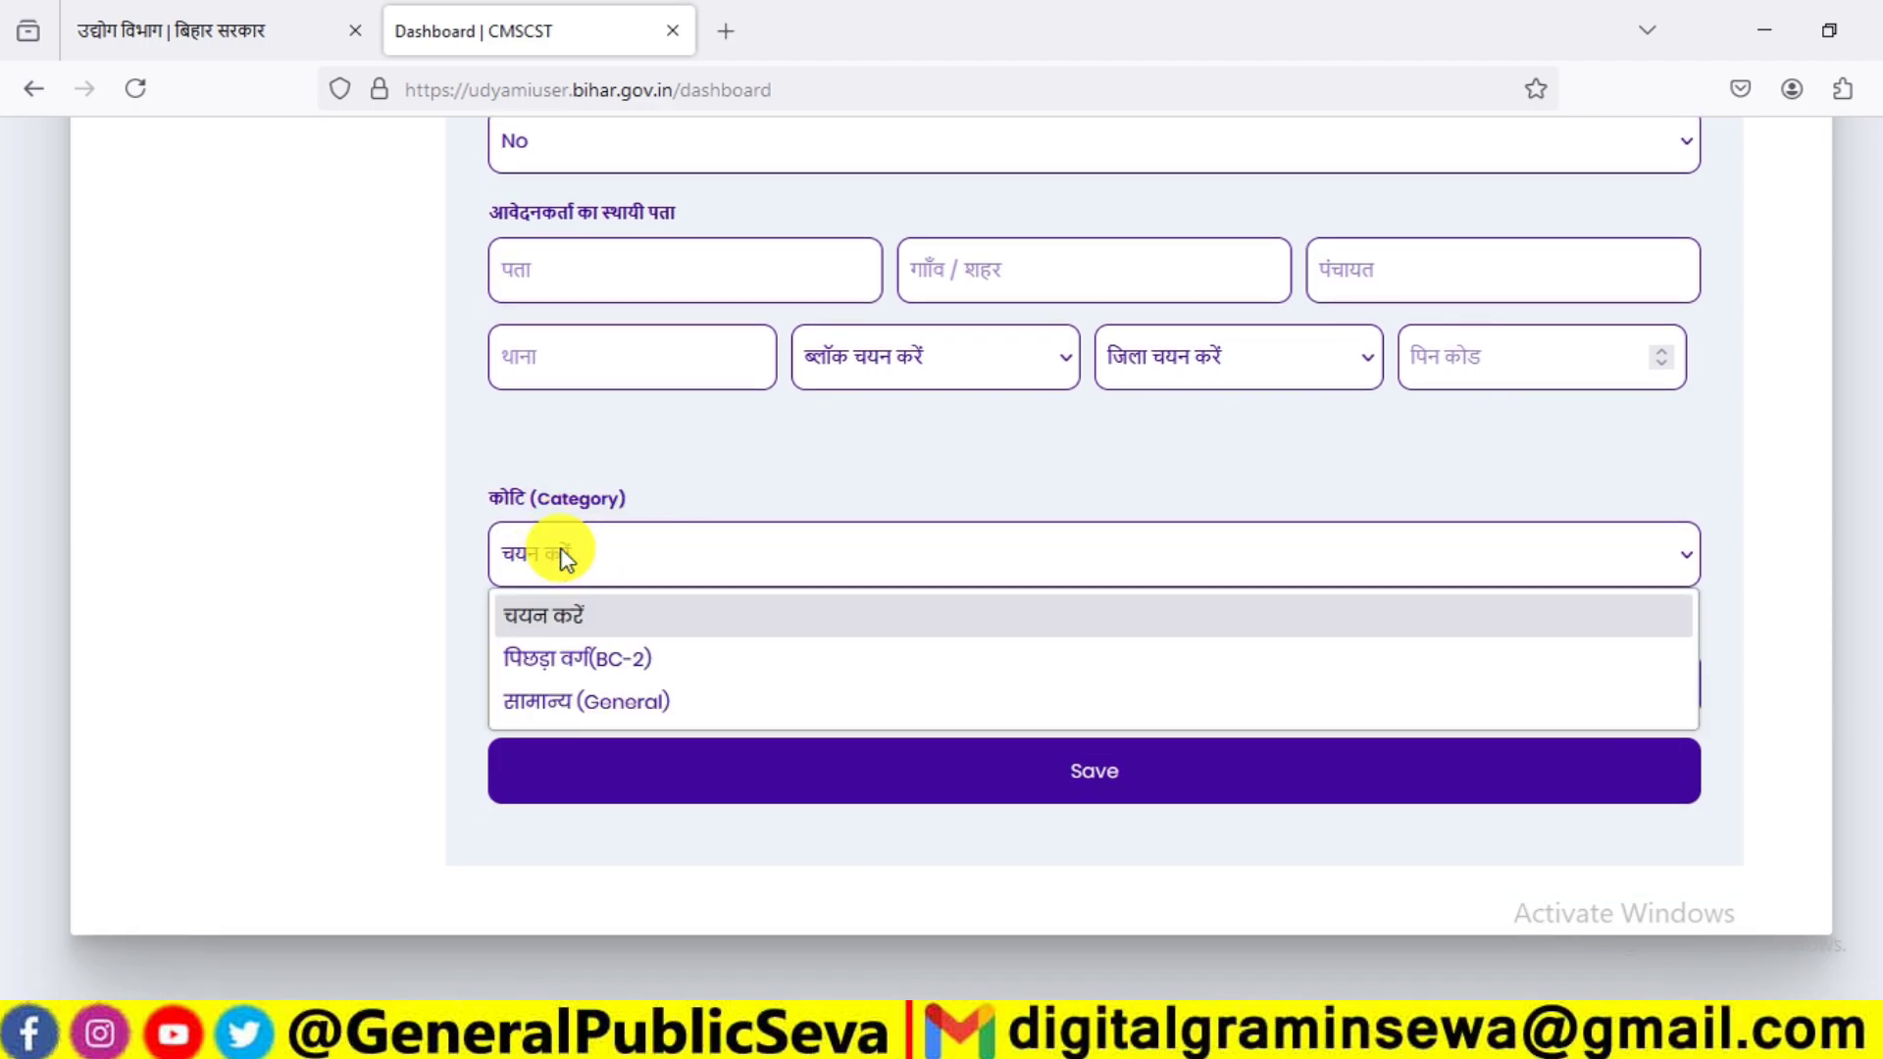
left_click(556, 698)
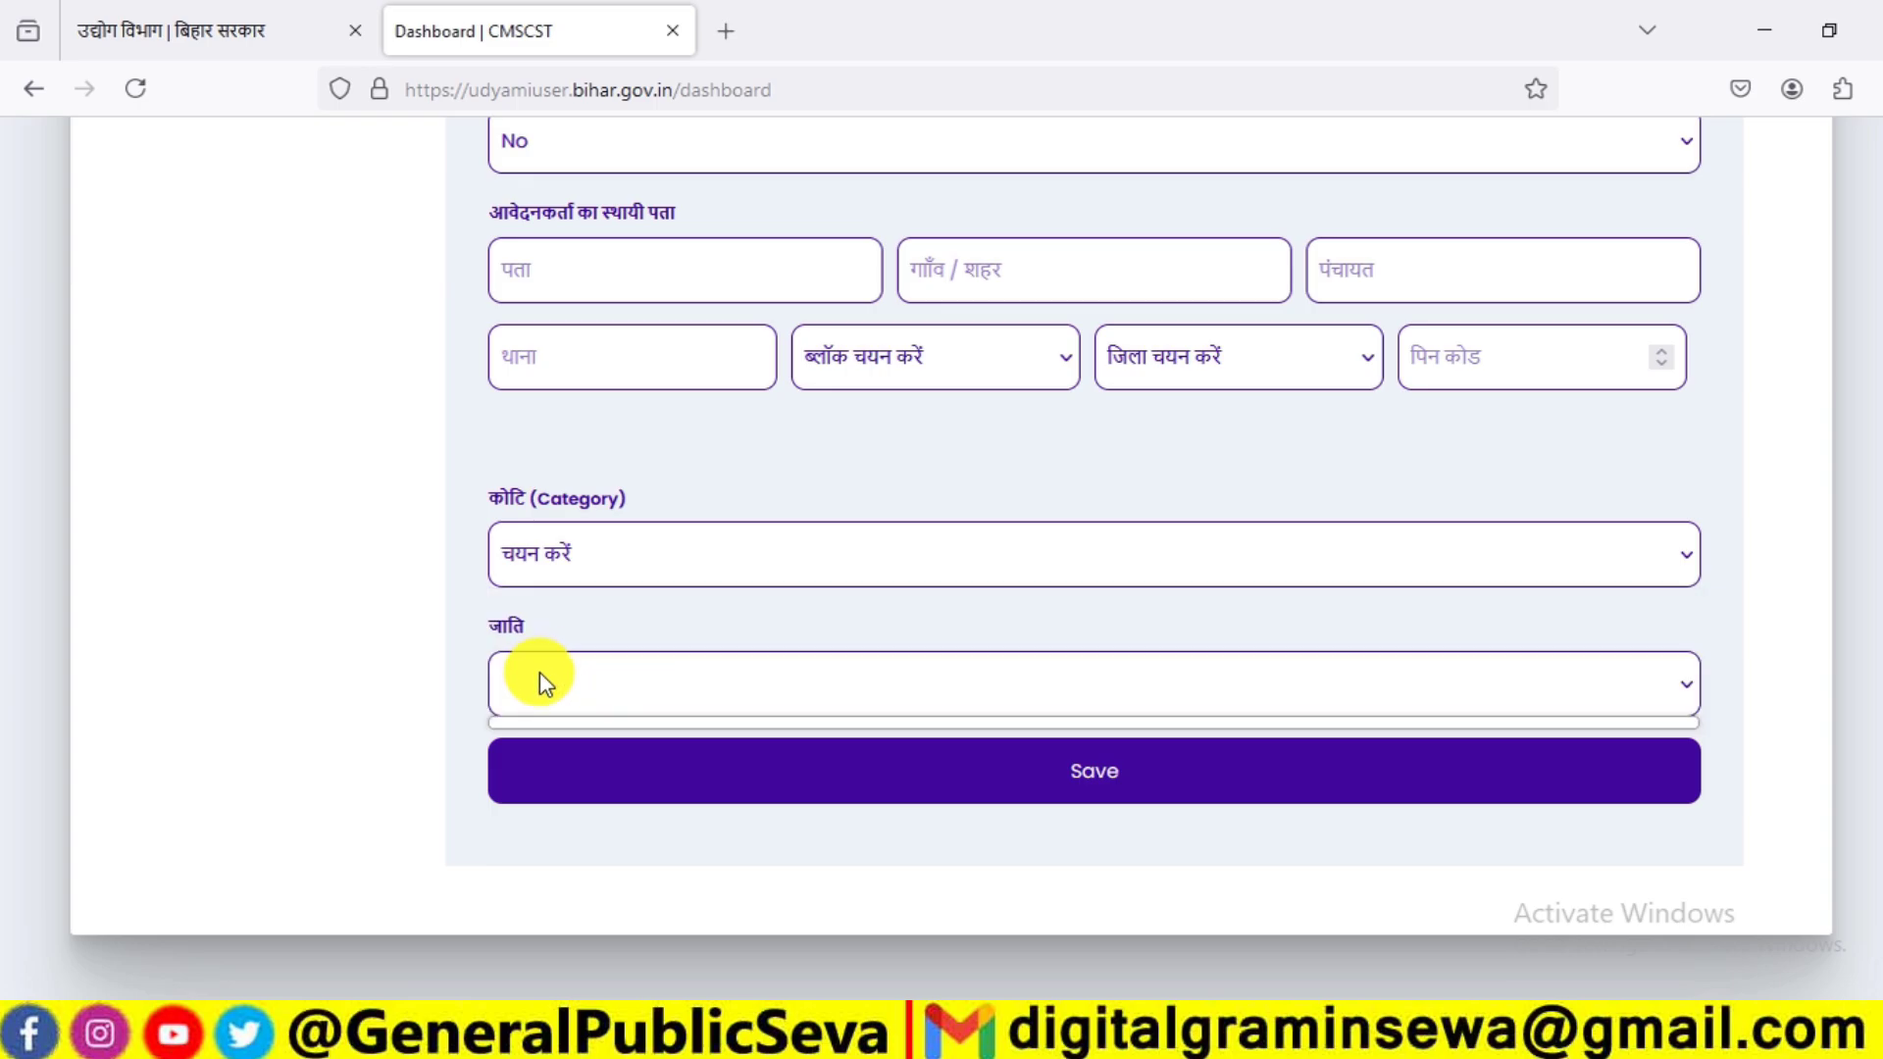
left_click(588, 567)
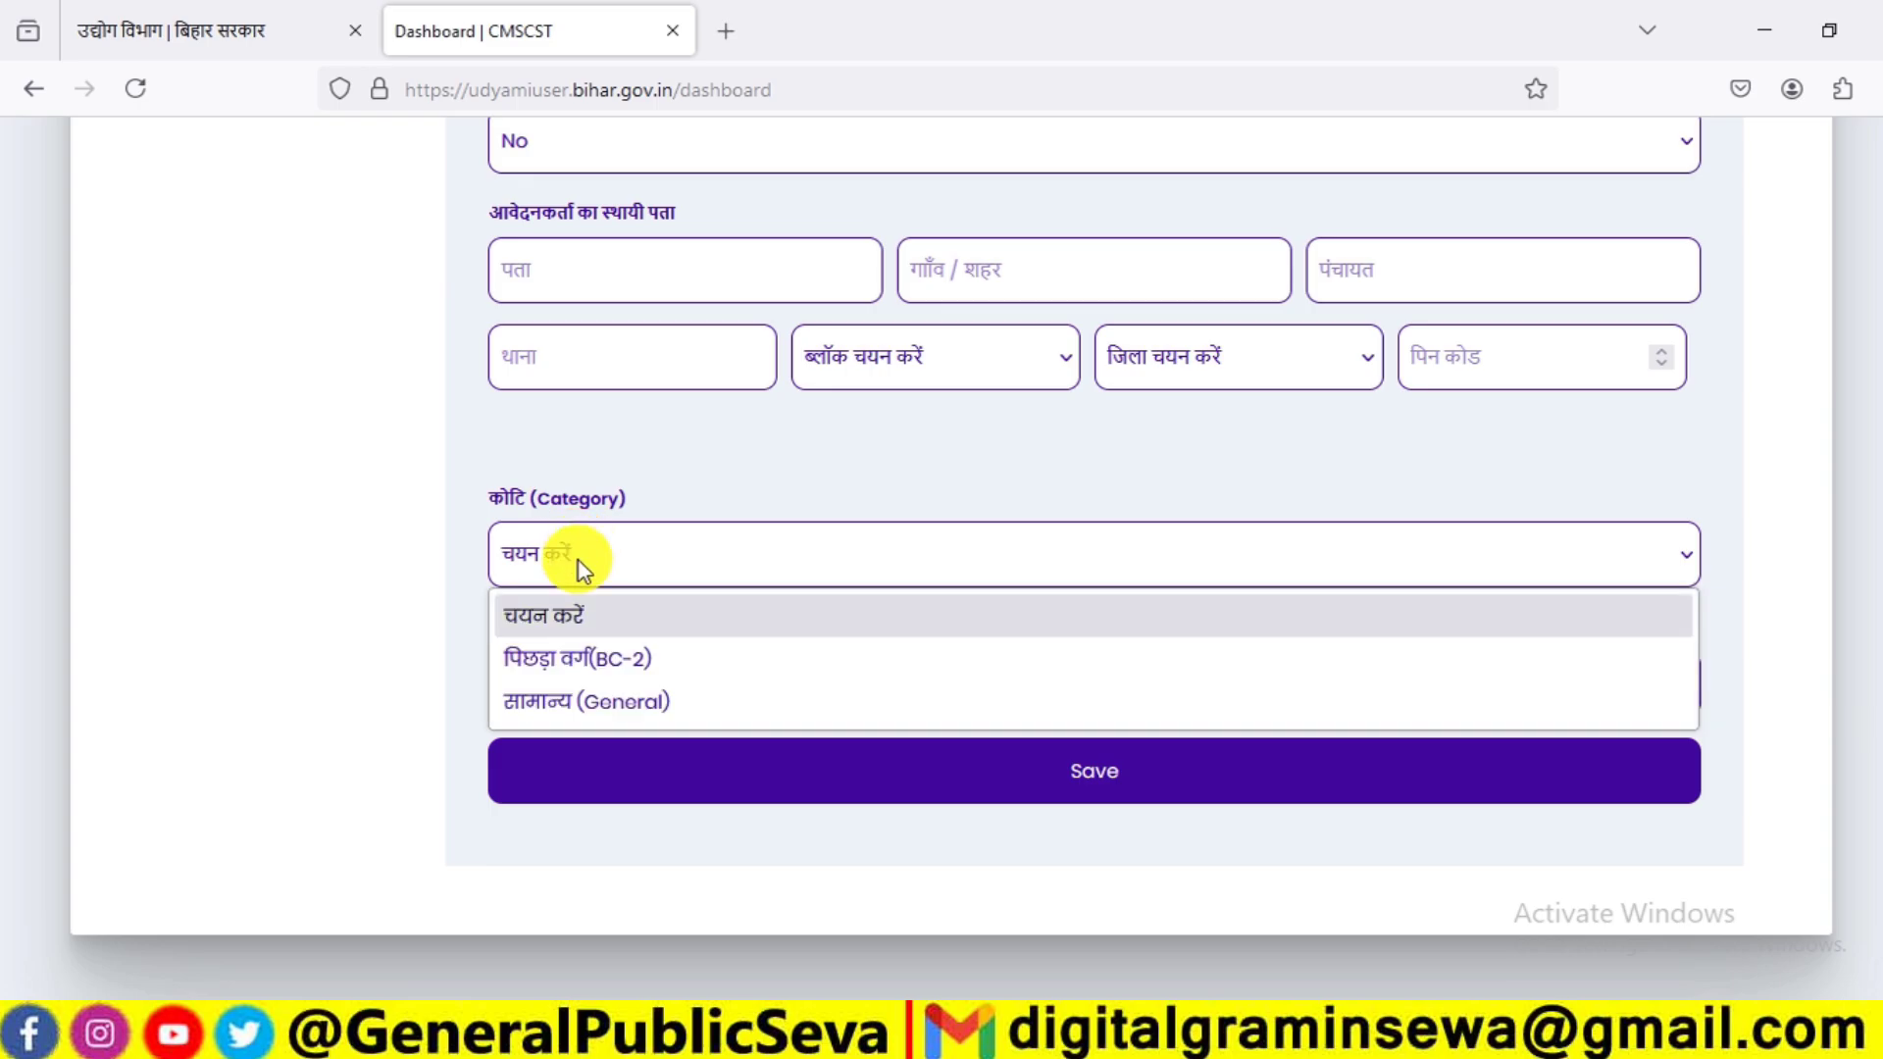
left_click(567, 663)
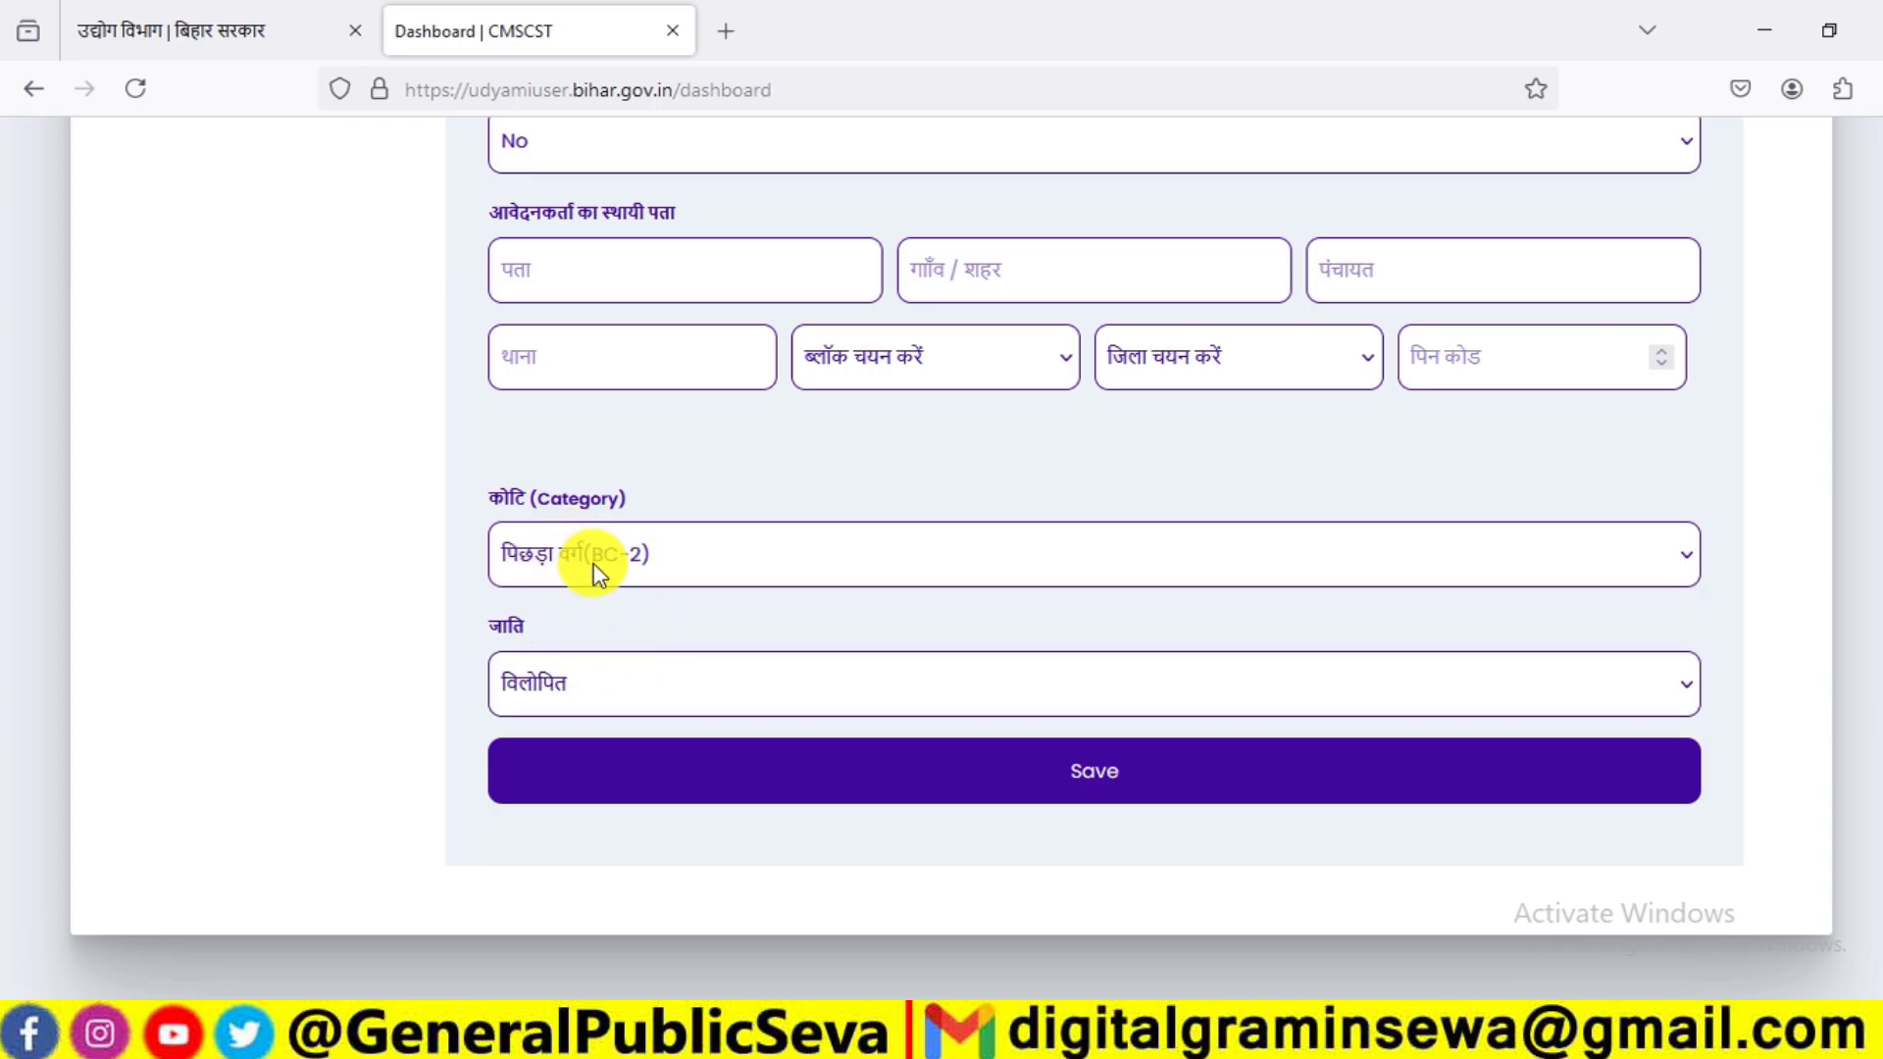
- Look through the caste (जाति) options offered for the chosen category and close the list without changing the selection
left_click(571, 683)
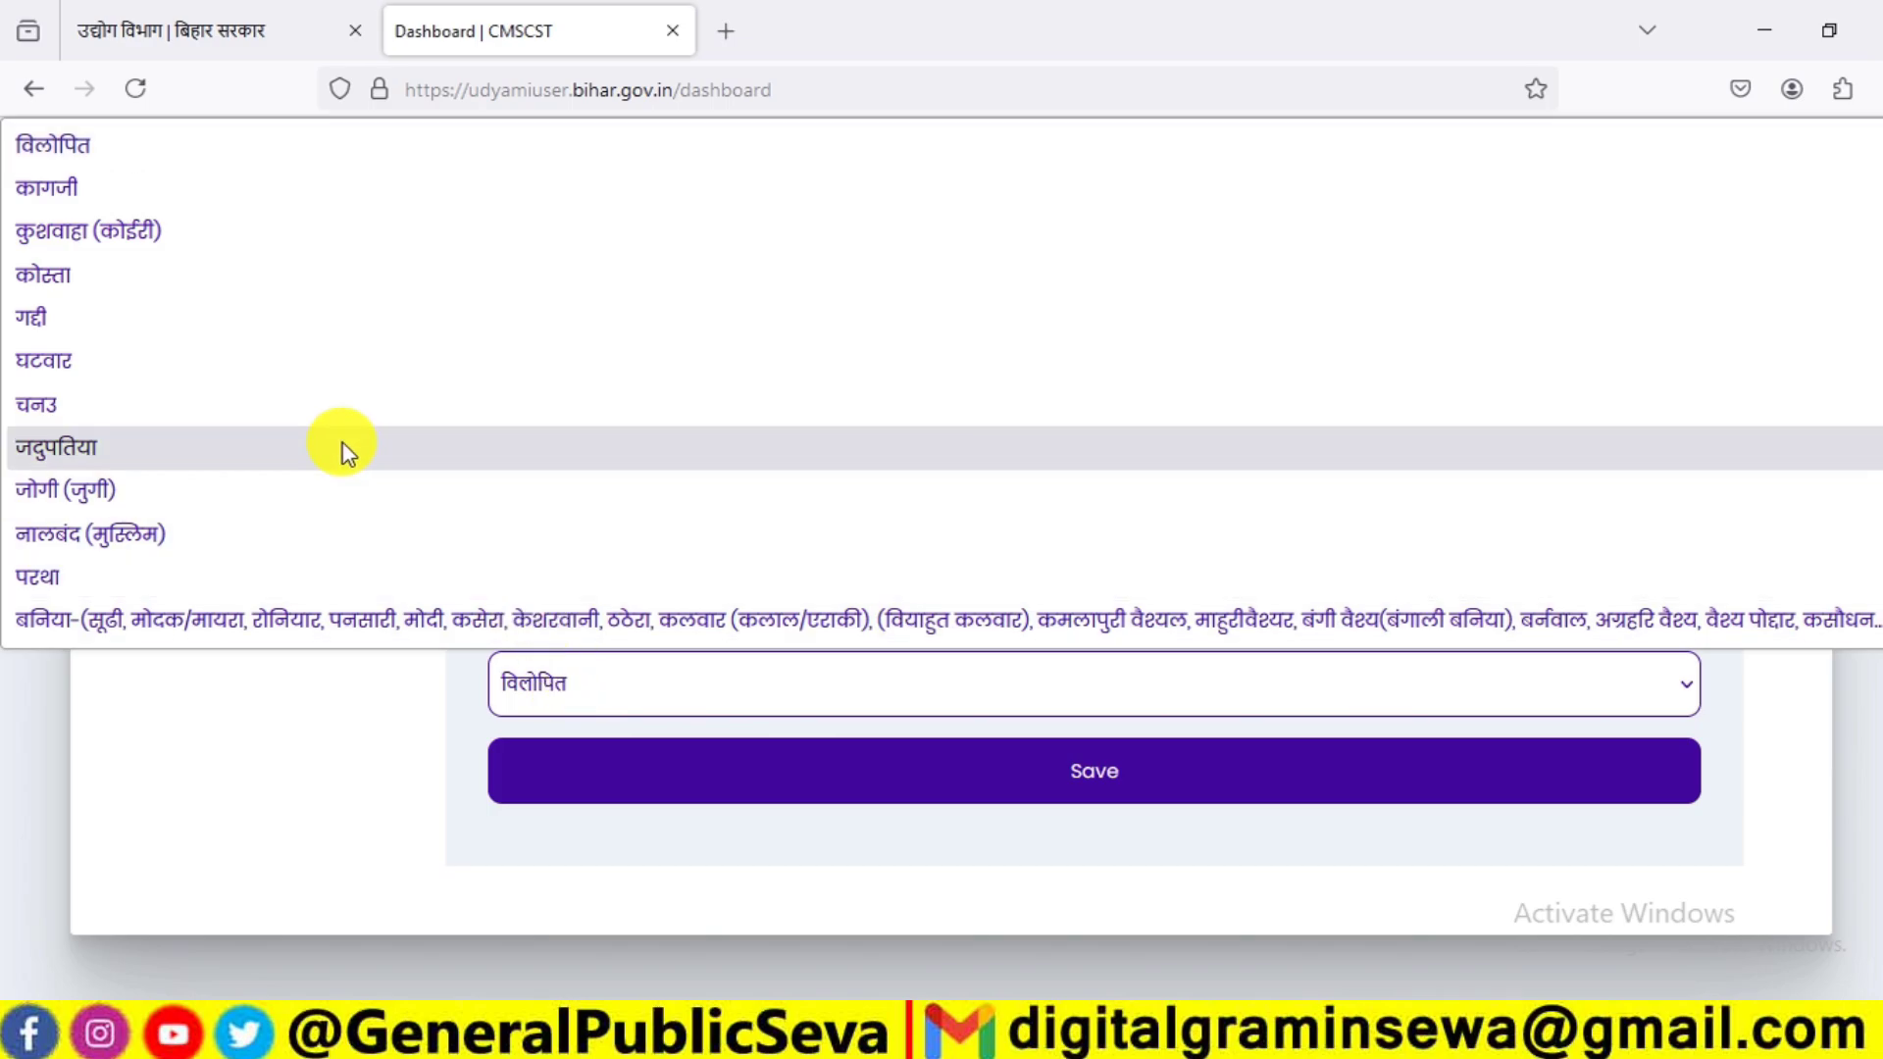
scroll(244, 284, "down", 2)
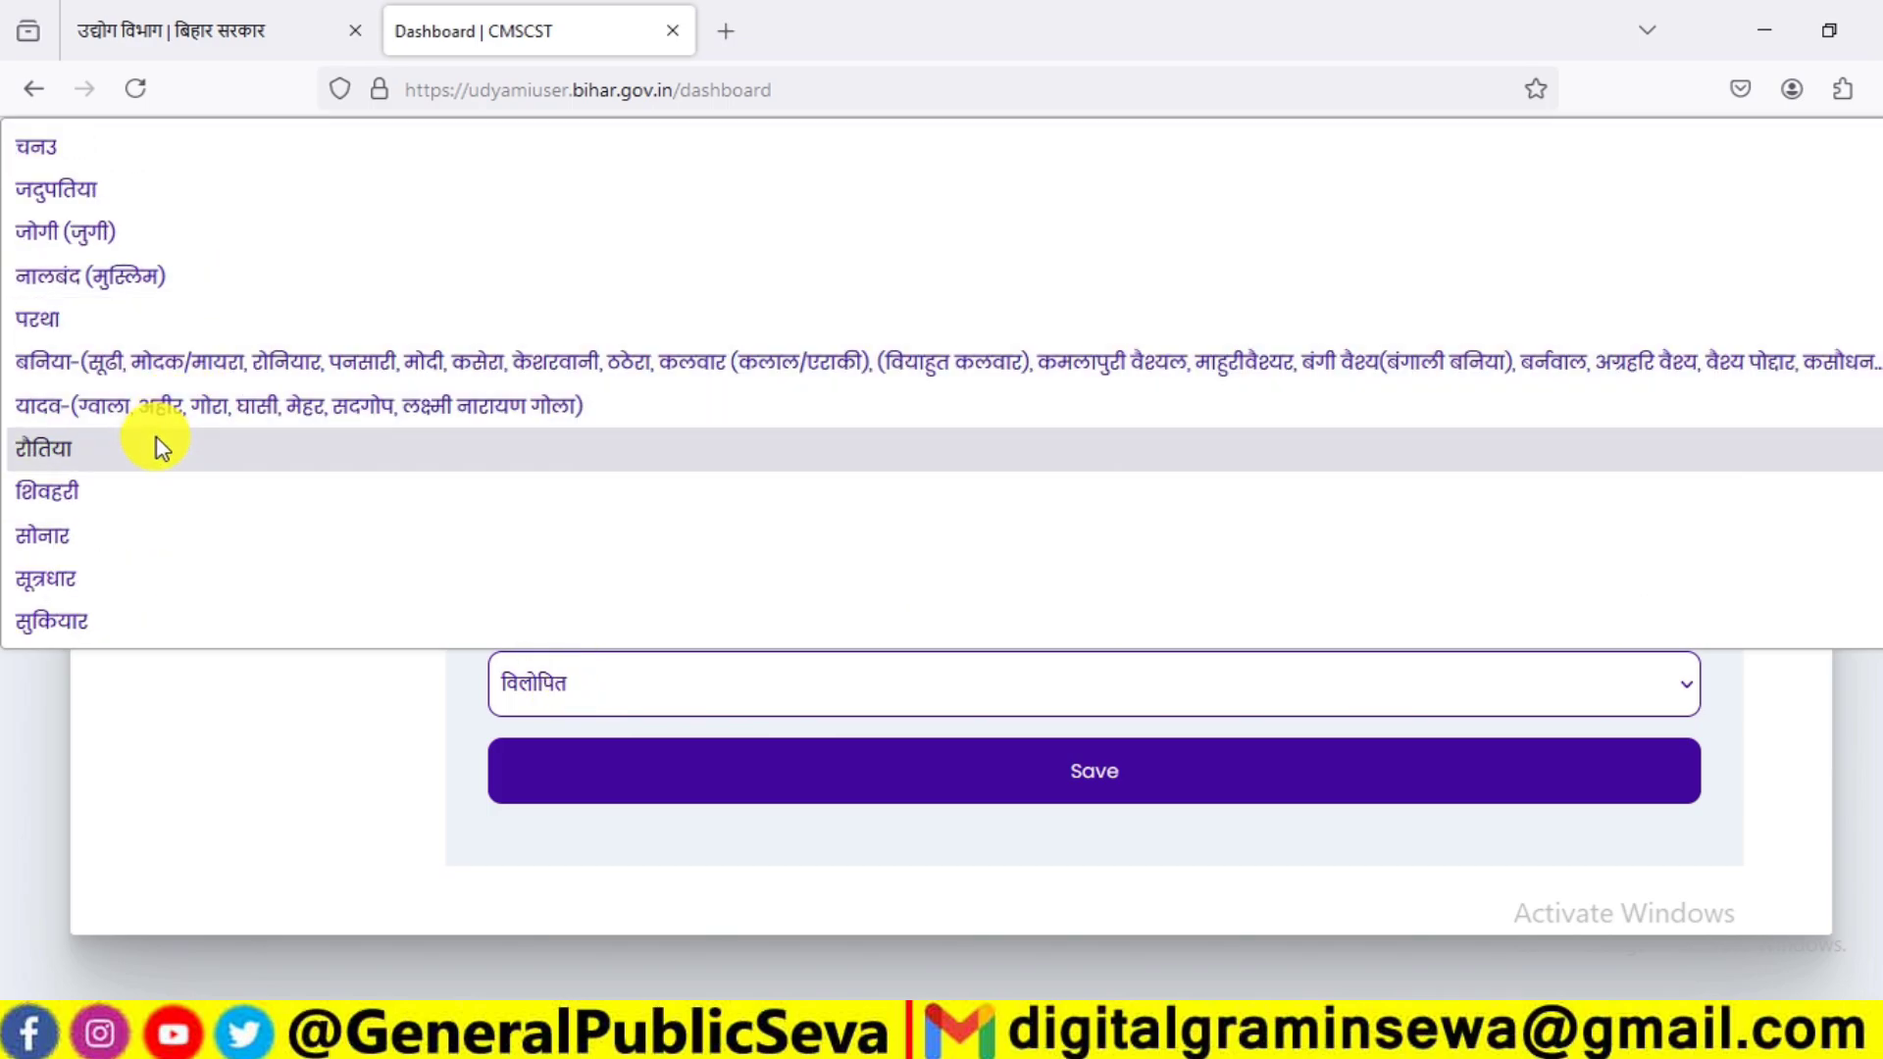
scroll(139, 475, "down", 5)
scroll(101, 422, "down", 2)
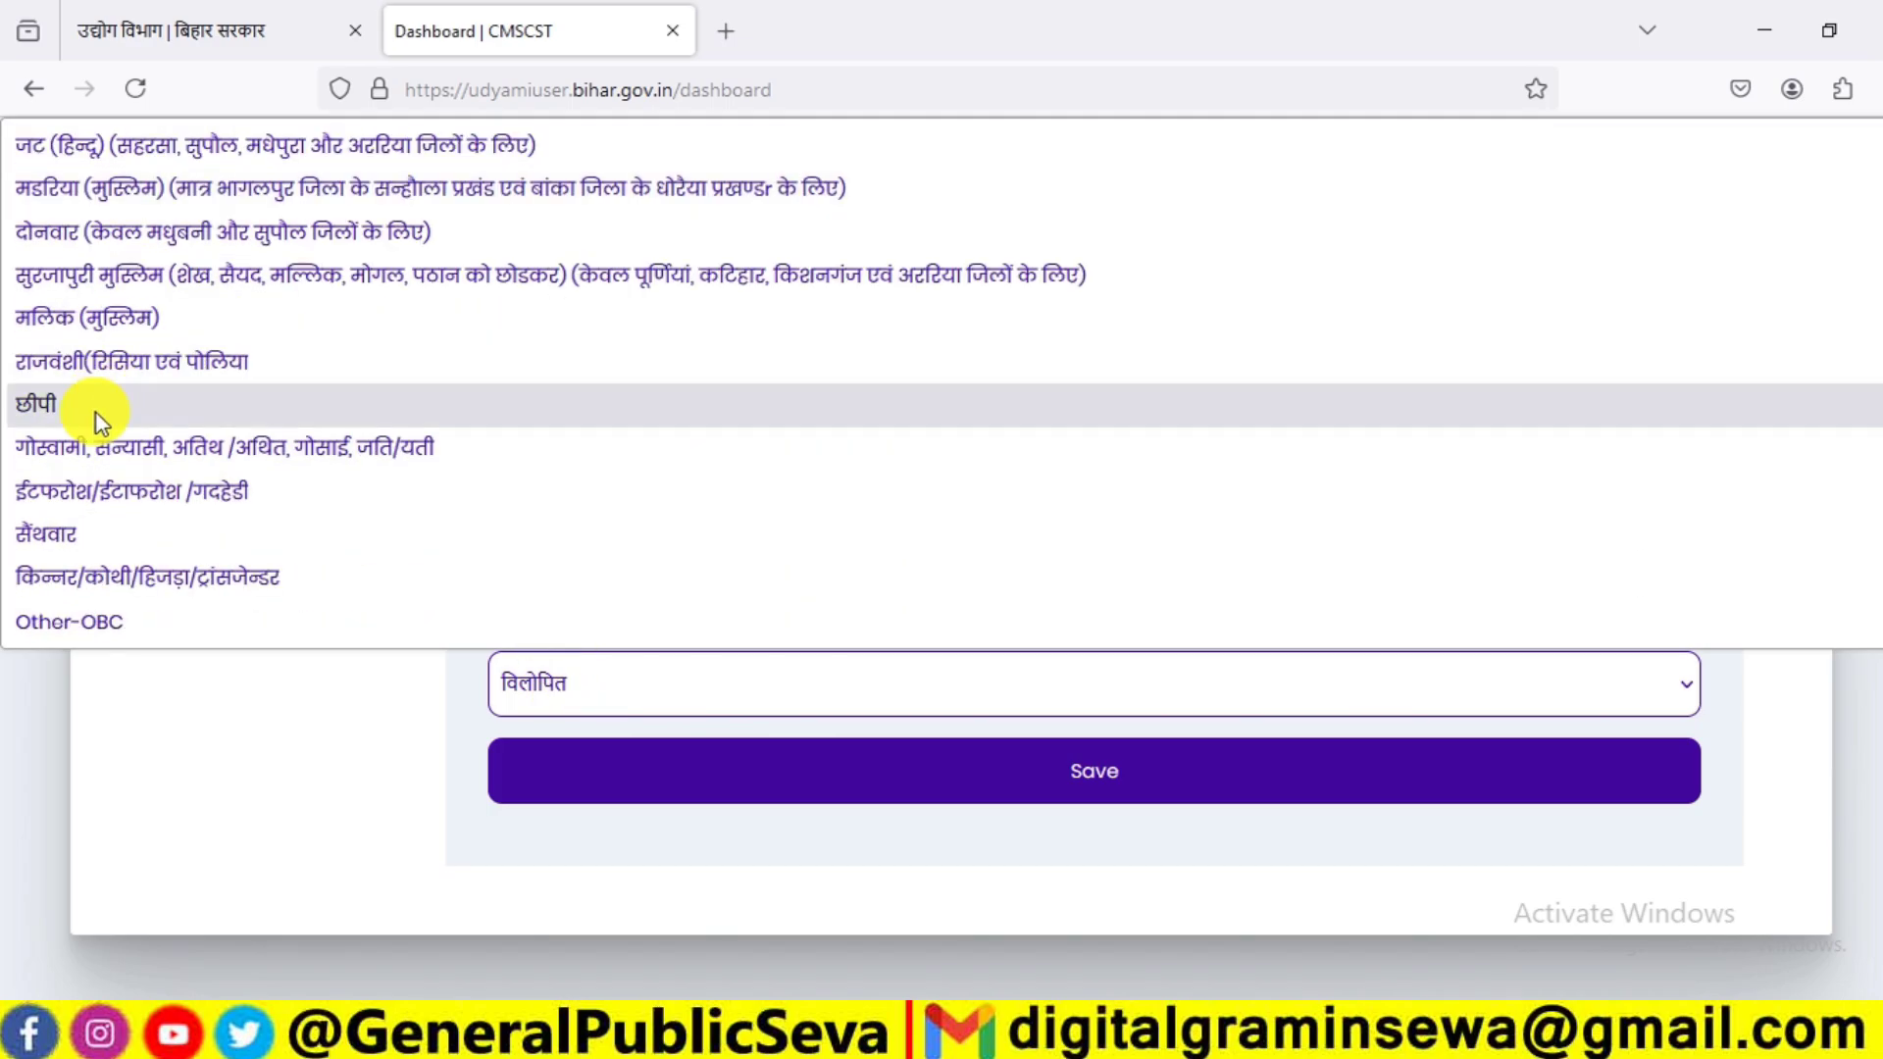
left_click(219, 715)
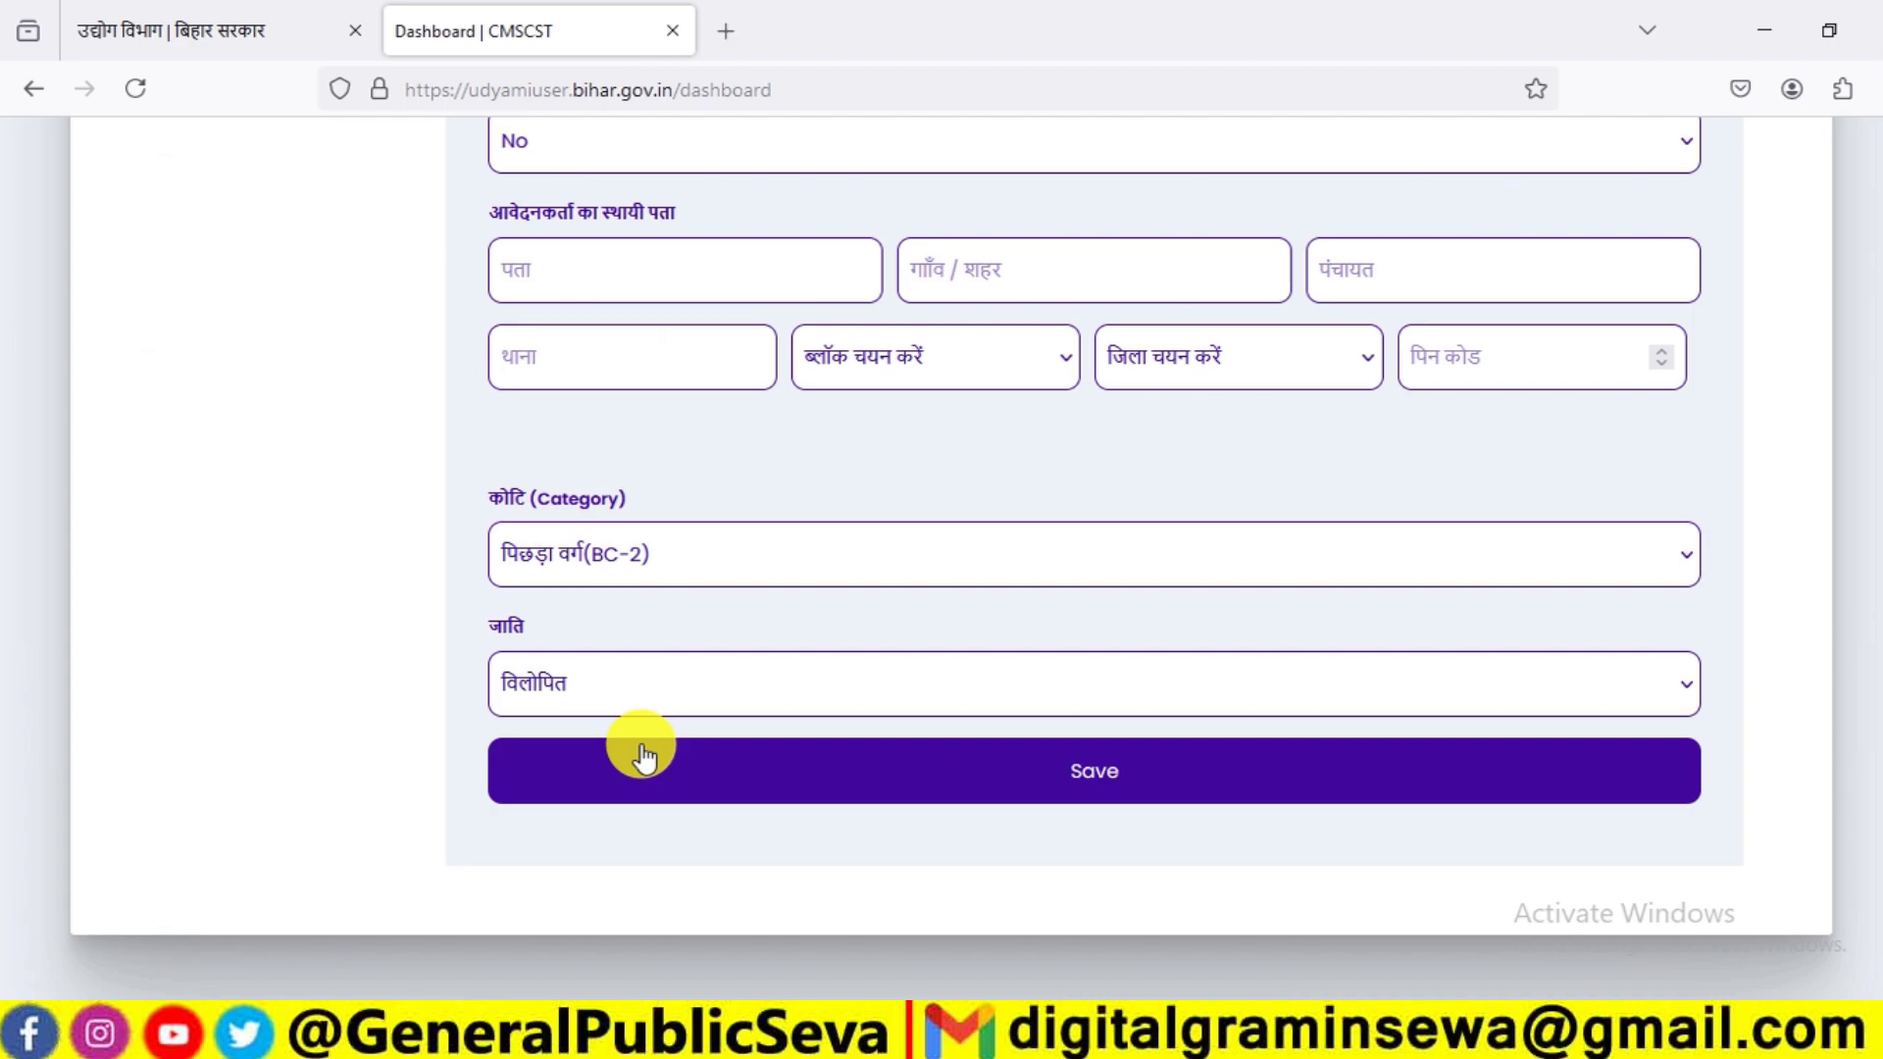
- Save the personal information and open the form for adding educational details
left_click(1078, 786)
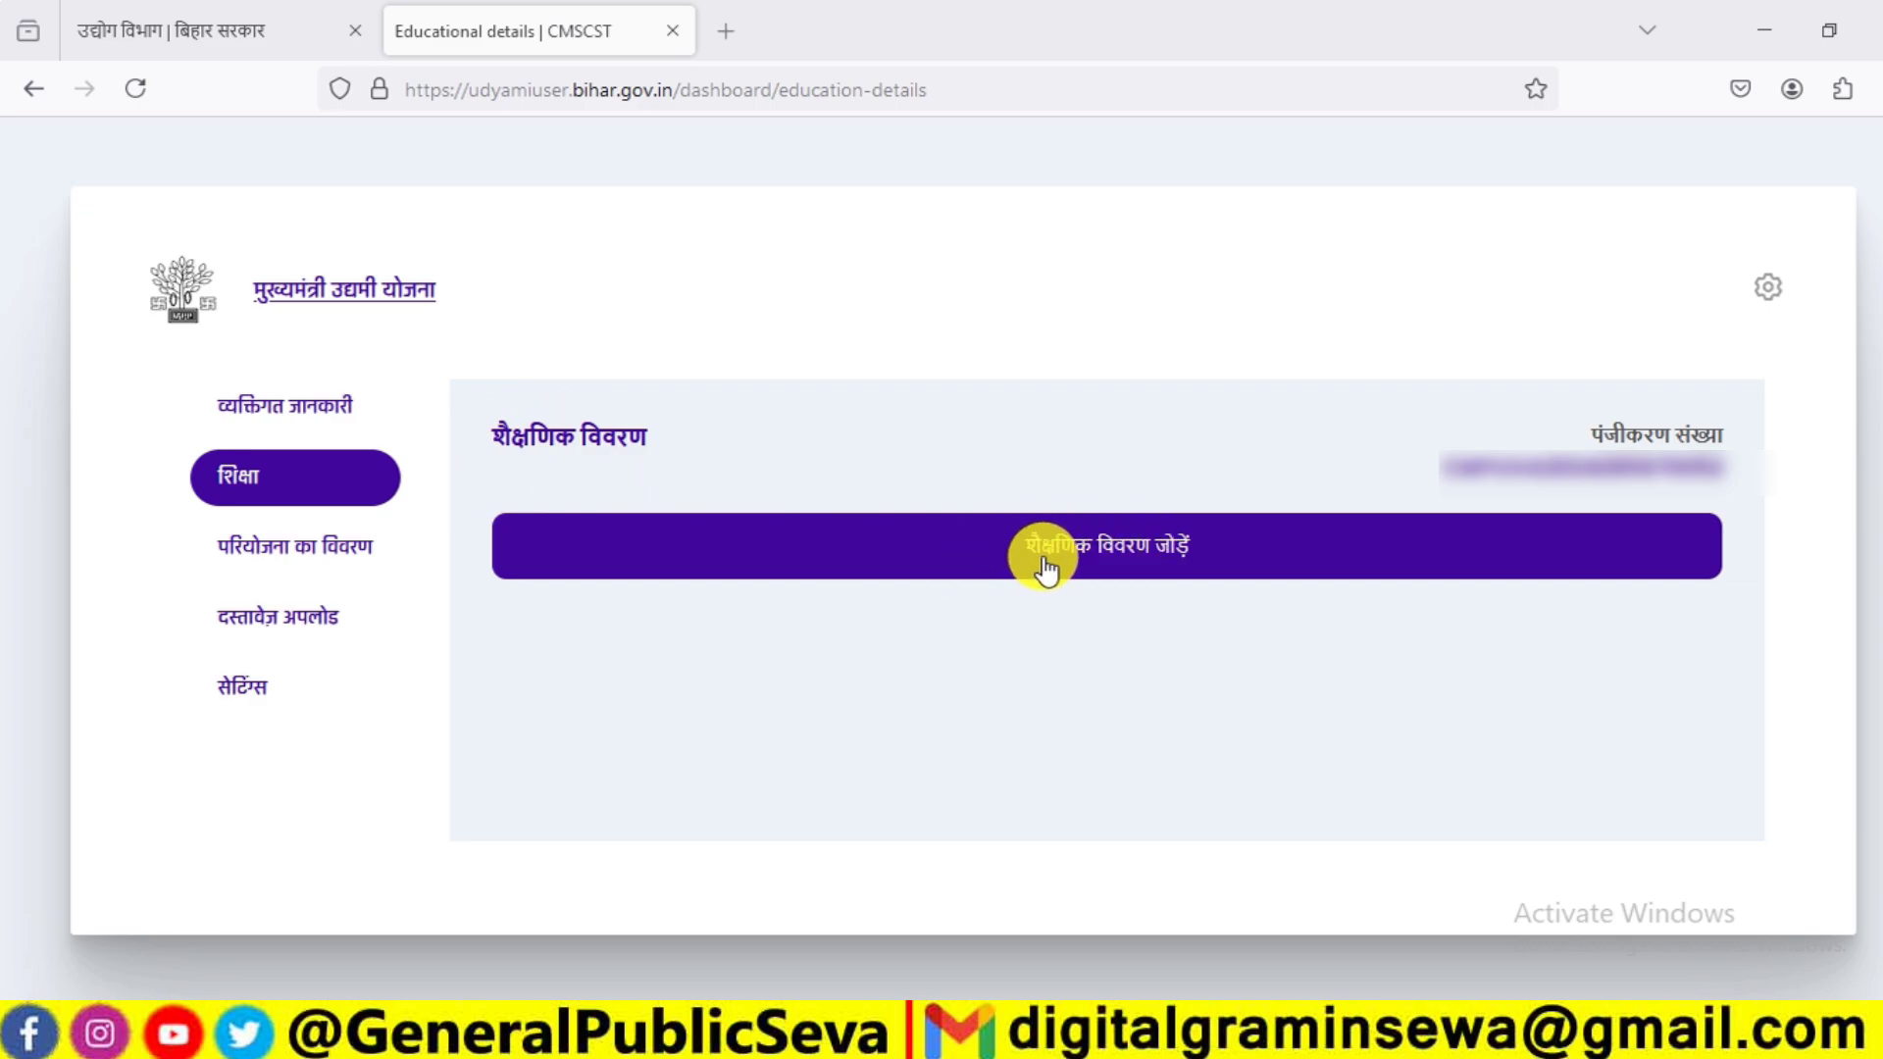
left_click(1130, 567)
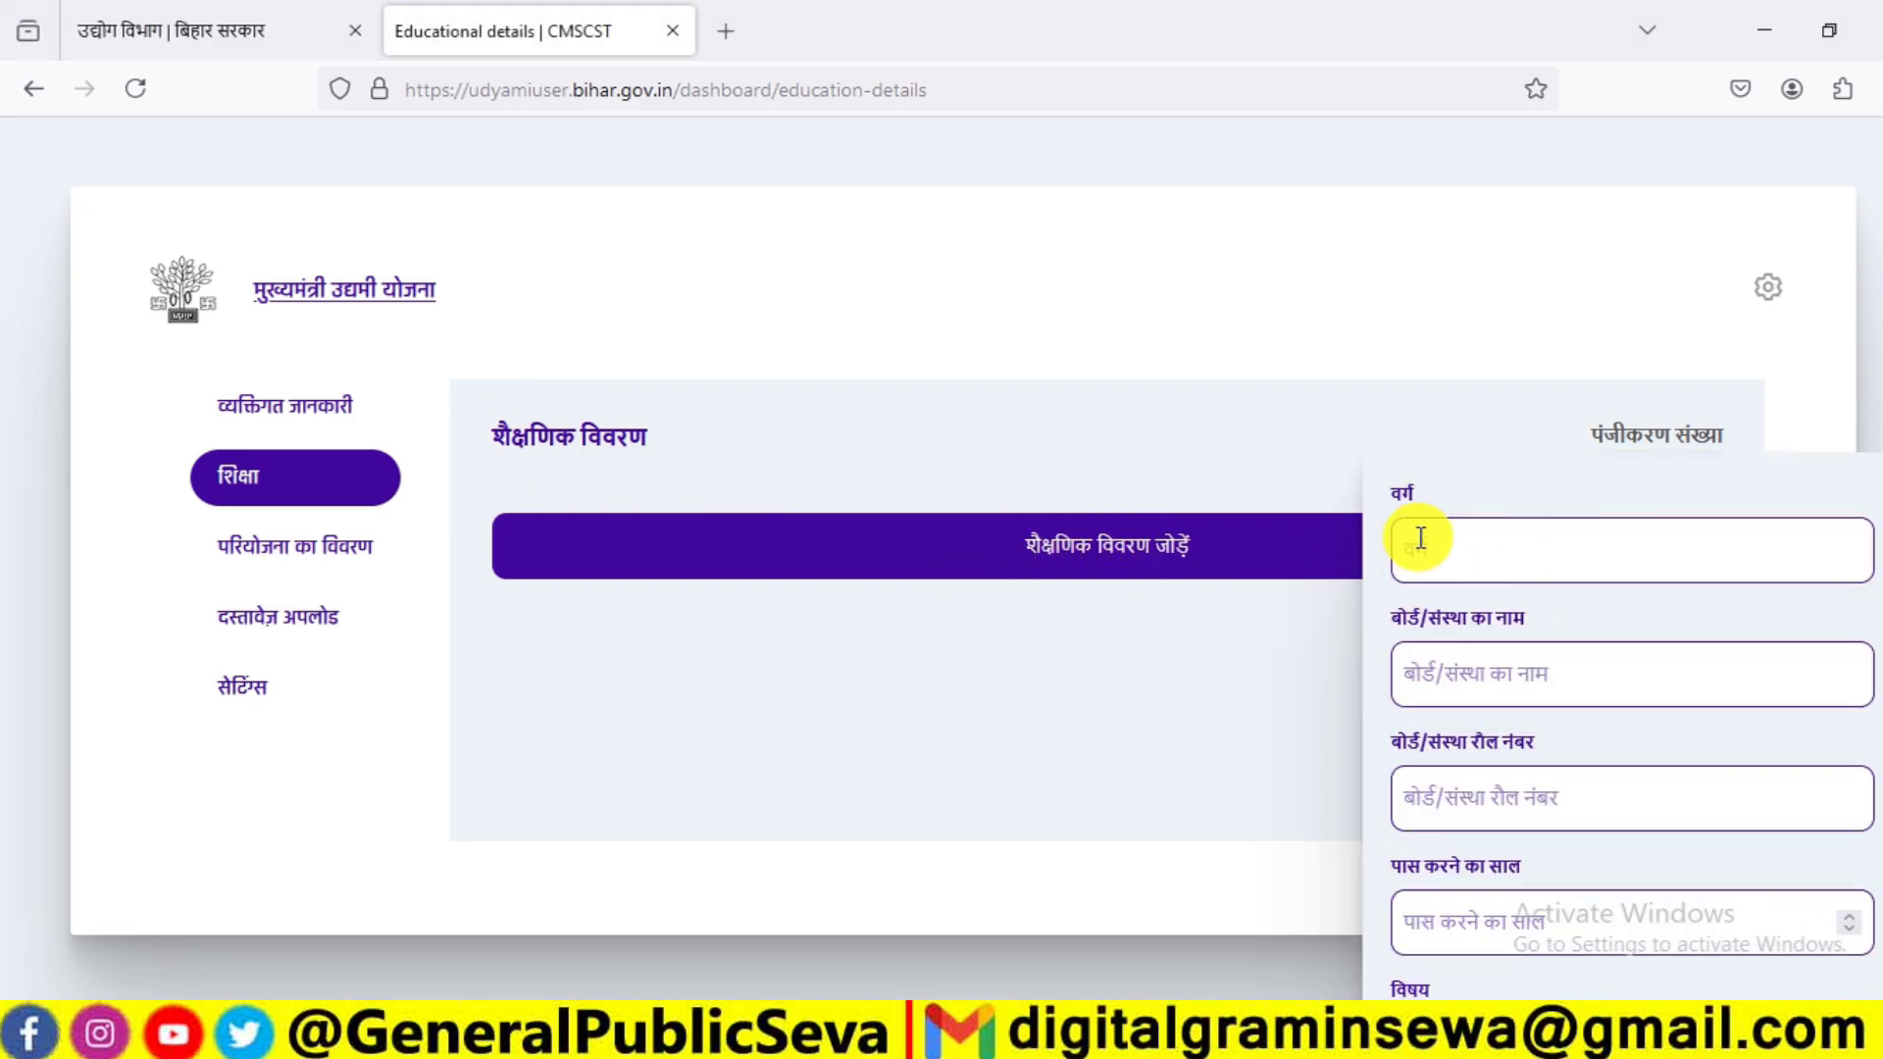
- In the educational details form, enter 10TH as the class (वर्ग) and BSEB PATNA as the board name
left_click(1487, 522)
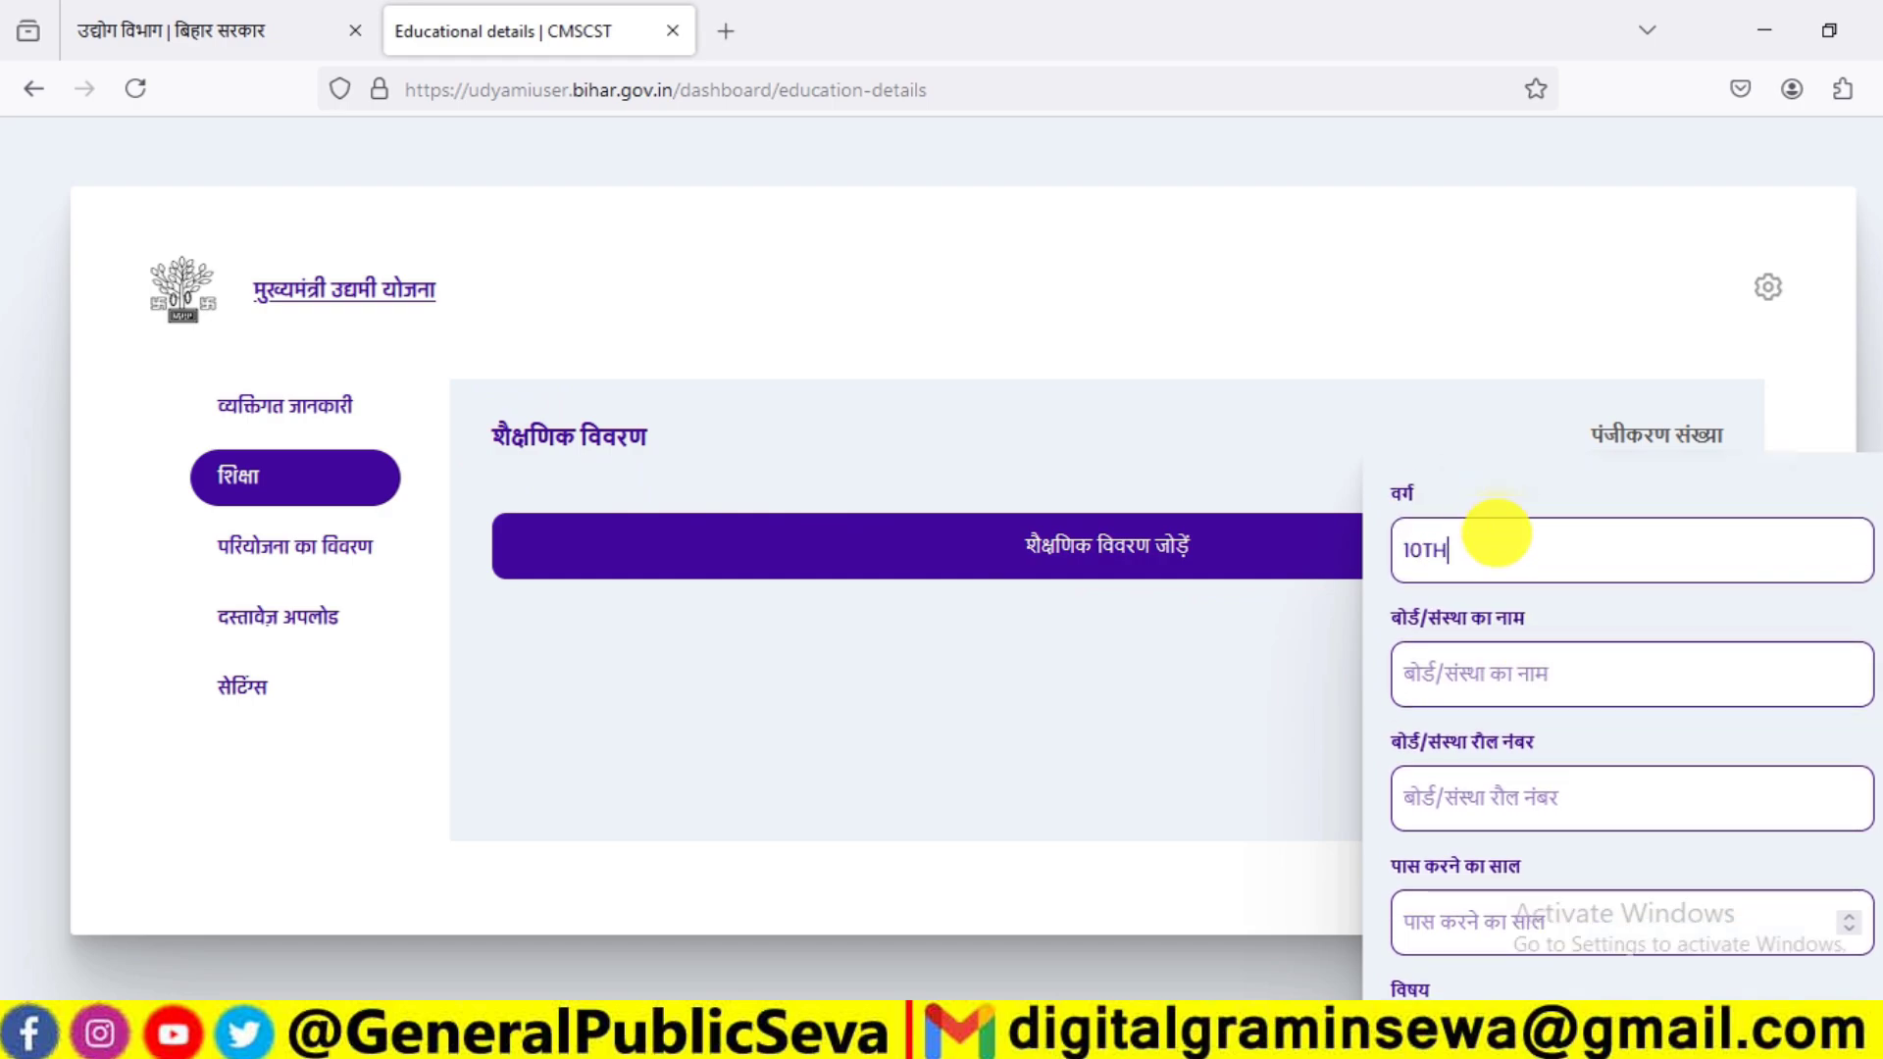
scroll(1597, 580, "down", 2)
left_click(1525, 521)
type("B")
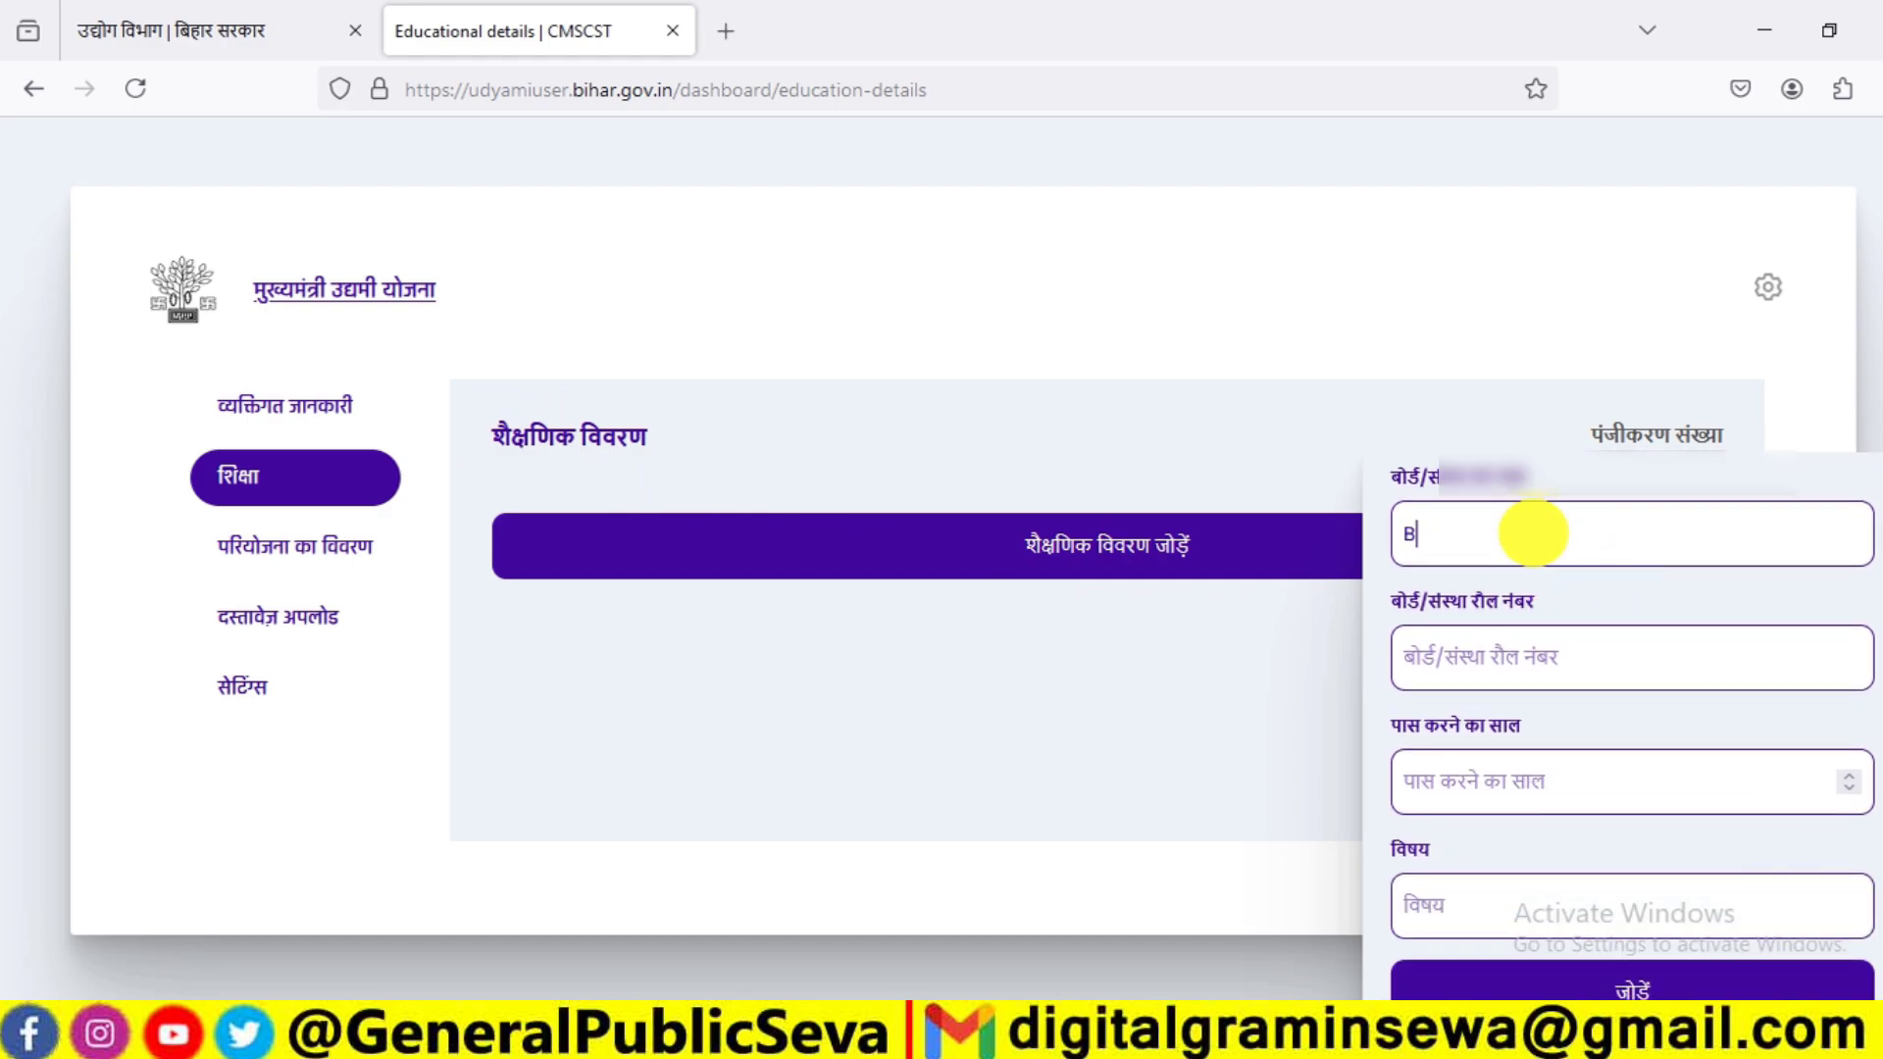
type("SEB PATNA")
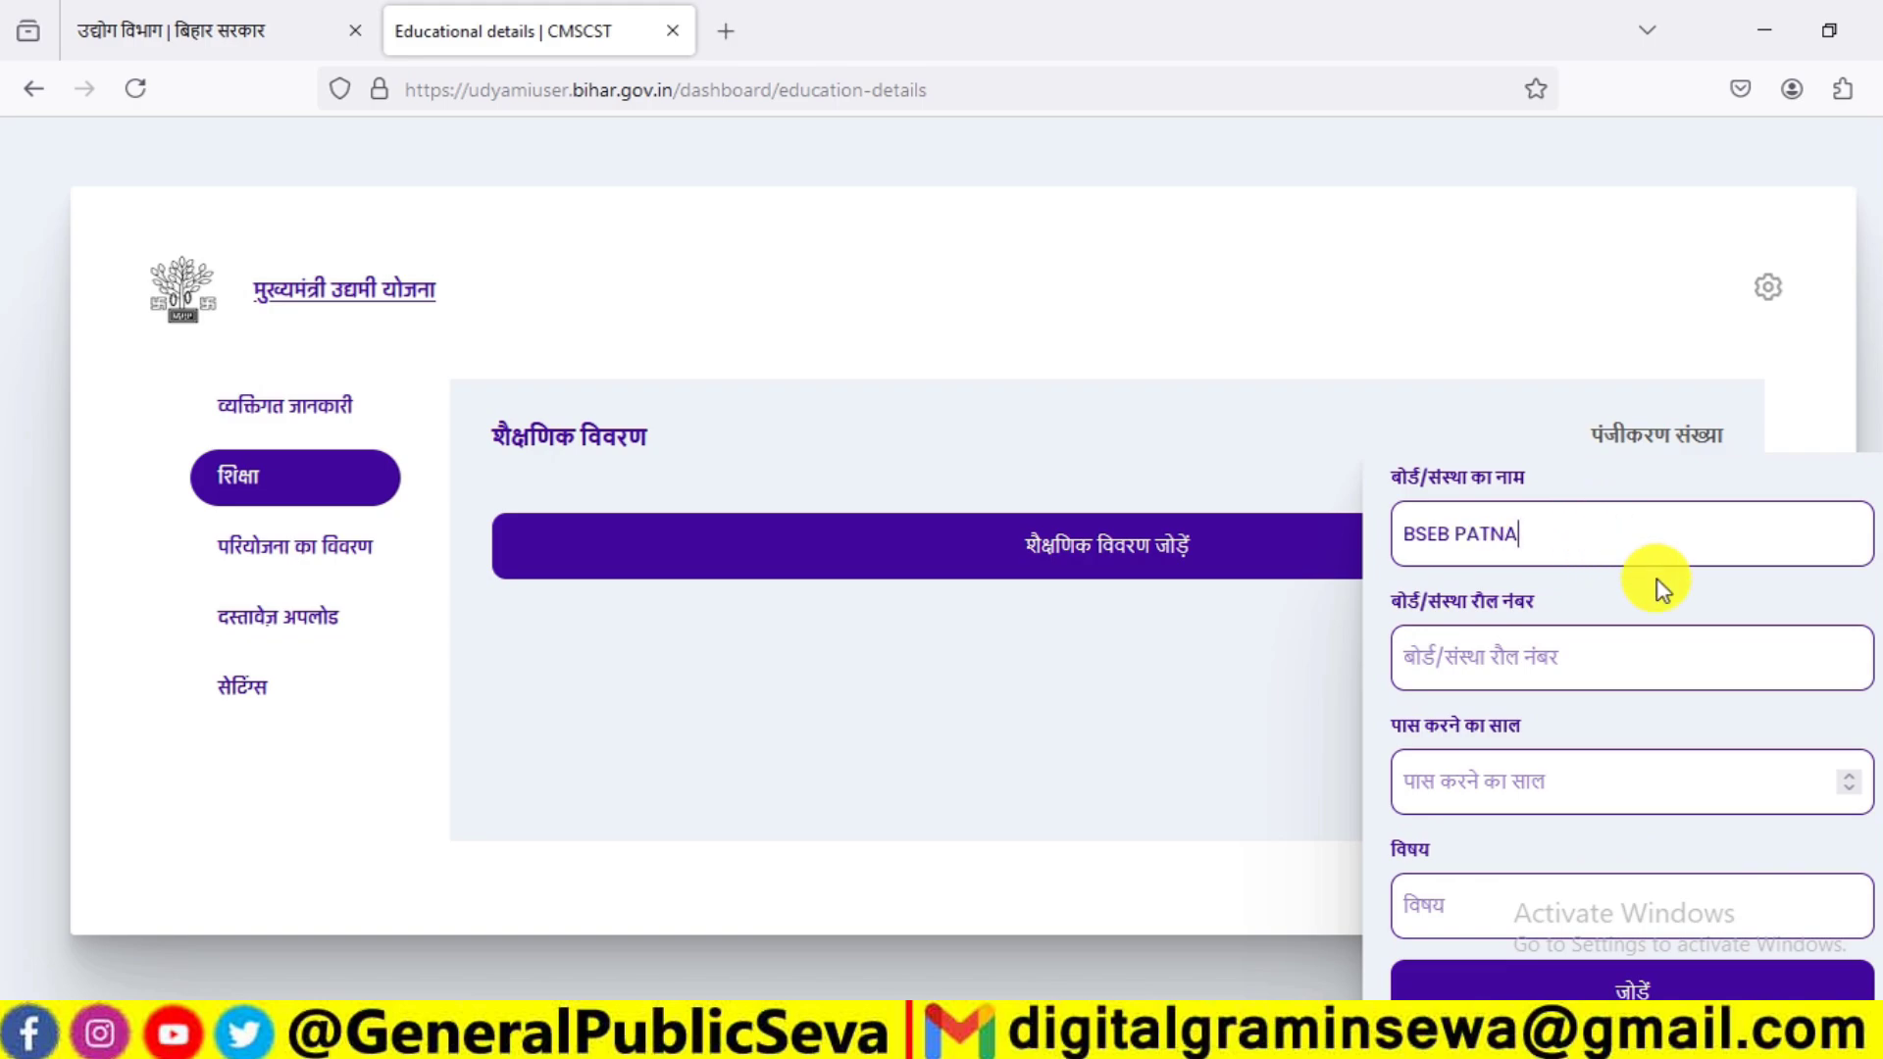
- Fill in the board roll number, enter 0000 as the passing year, and activate the subject (विषय) field
left_click(1500, 642)
type("0000")
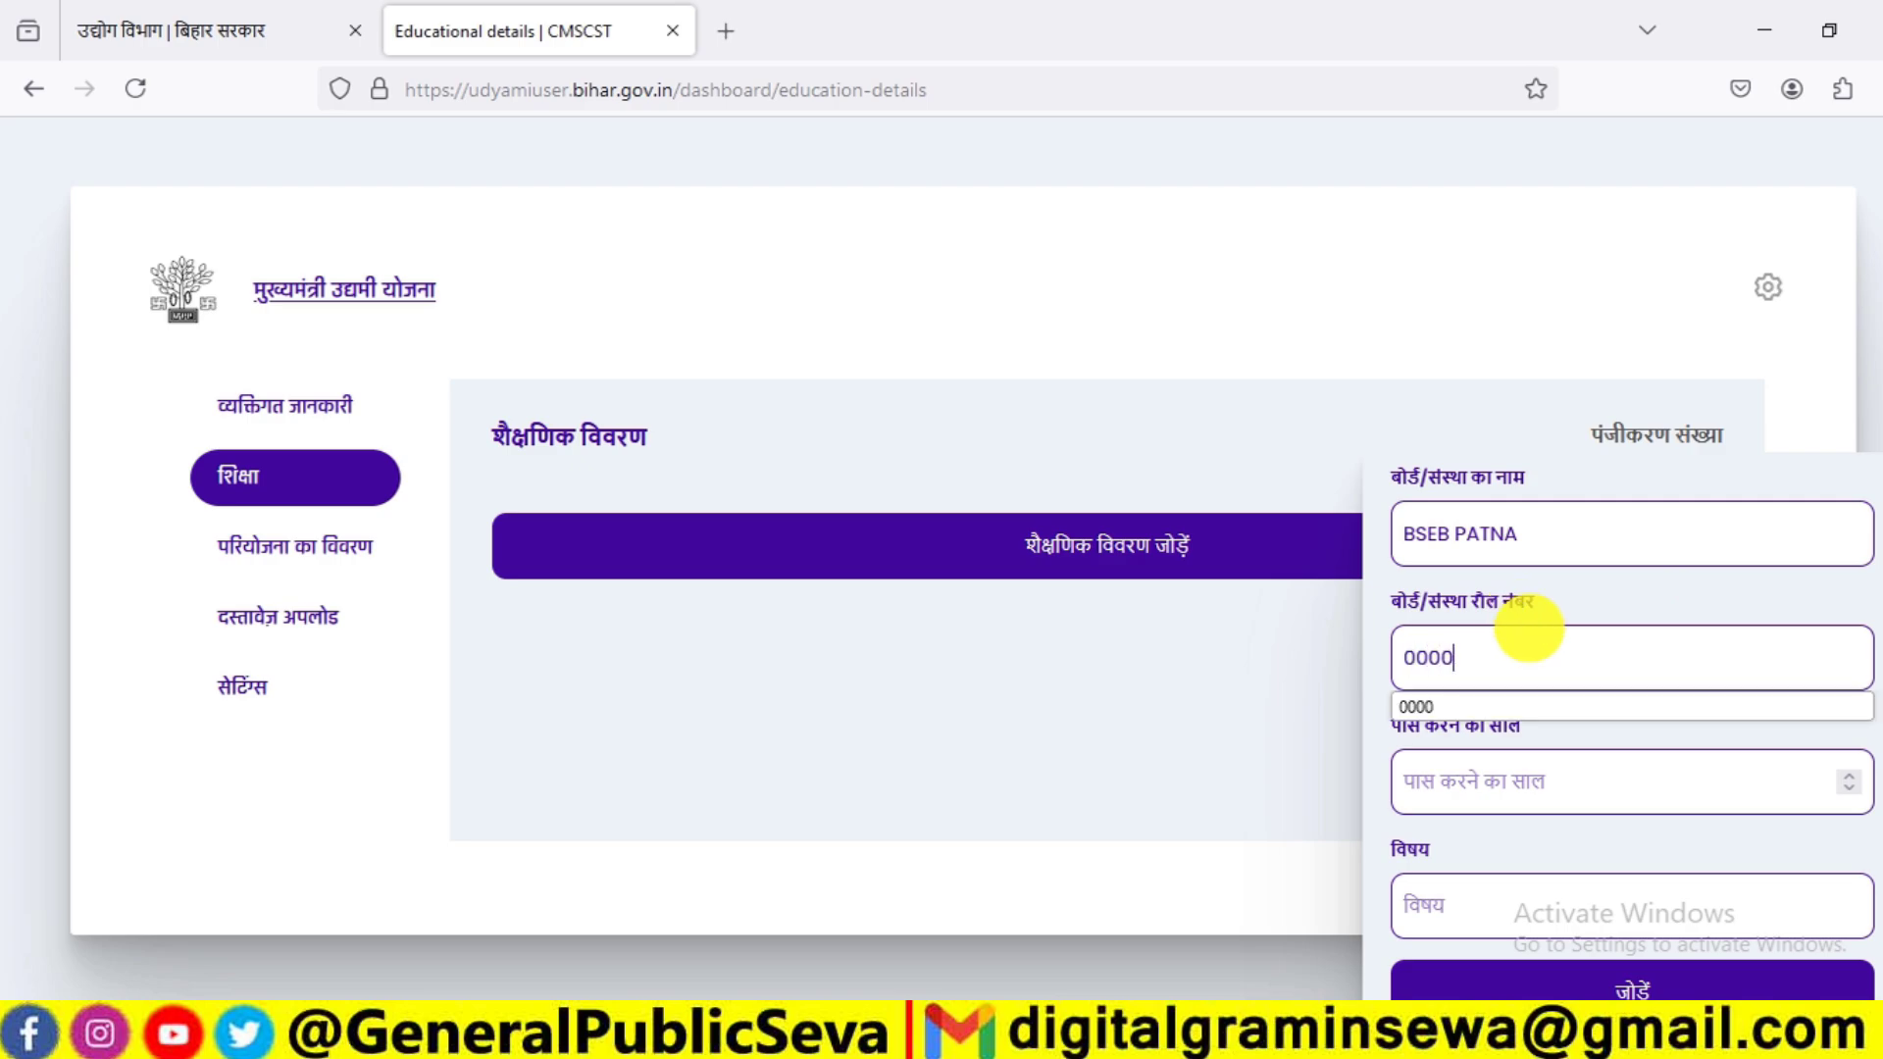
scroll(1522, 619, "down", 2)
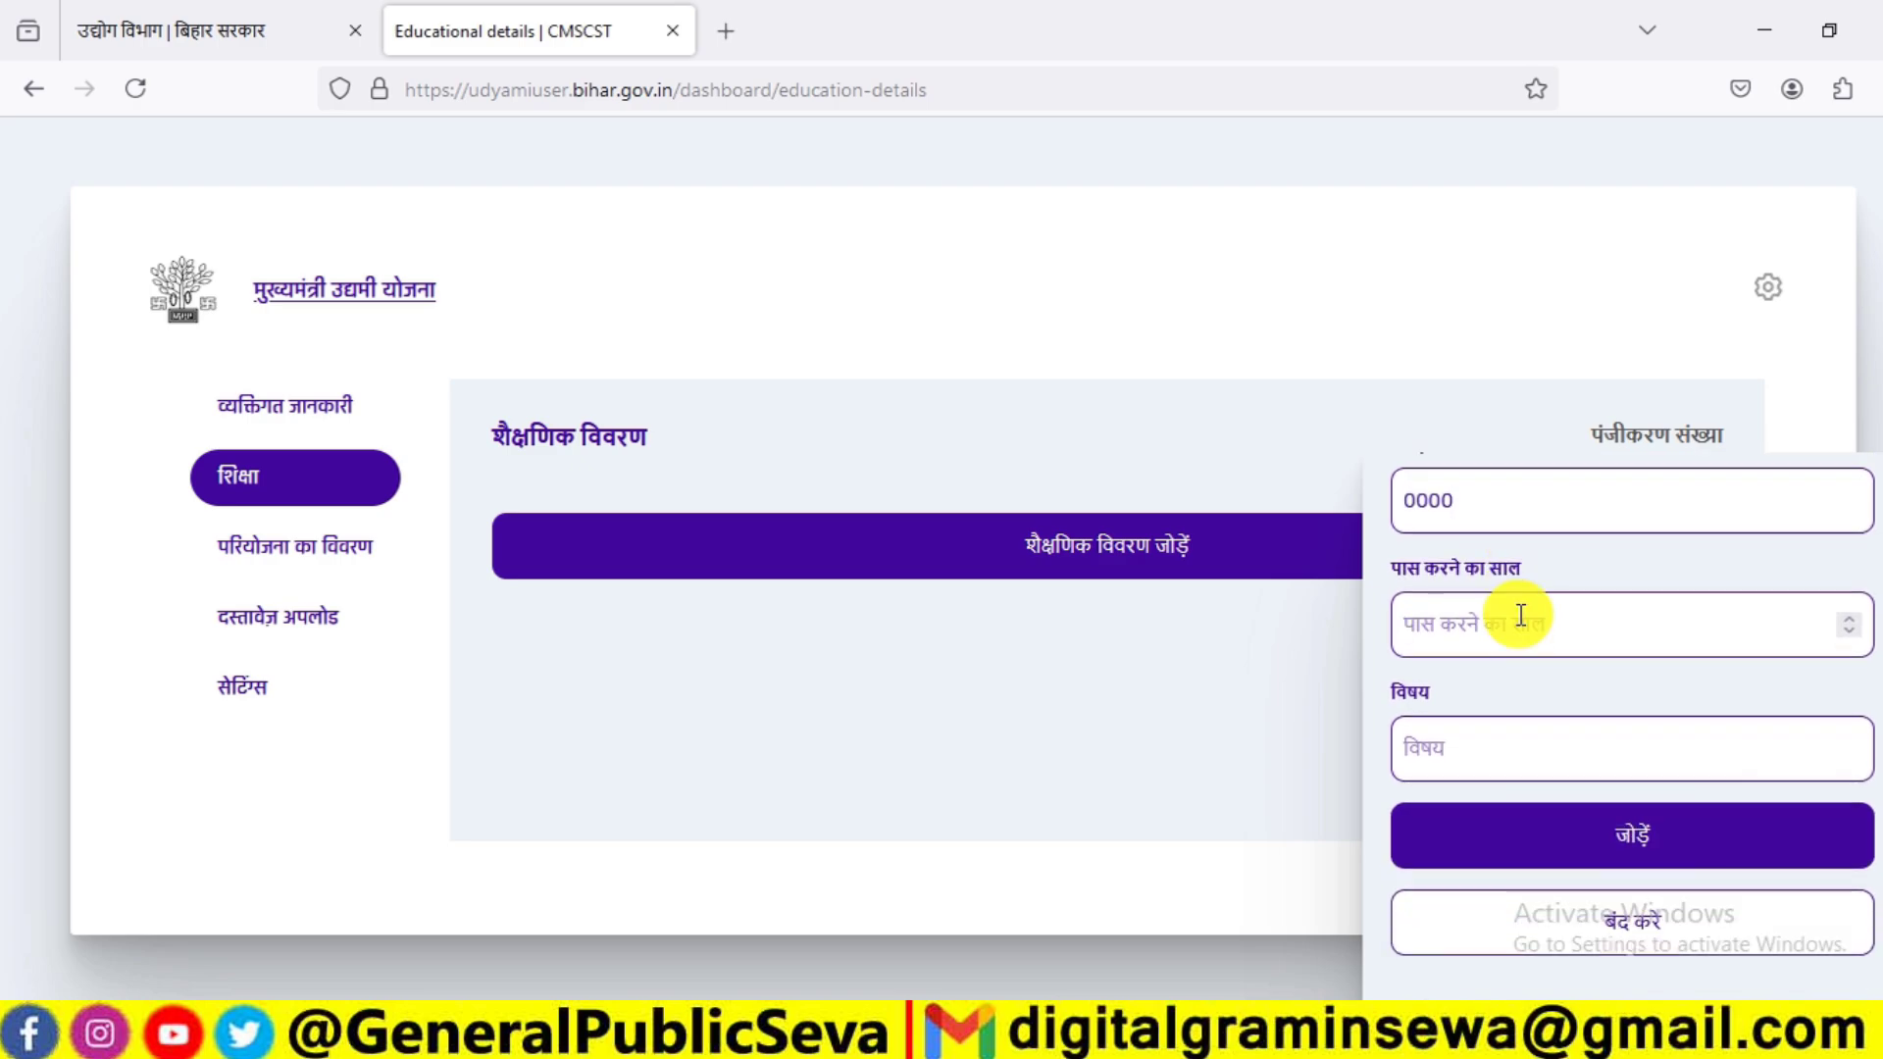
left_click(1522, 620)
type("0000")
left_click(1465, 738)
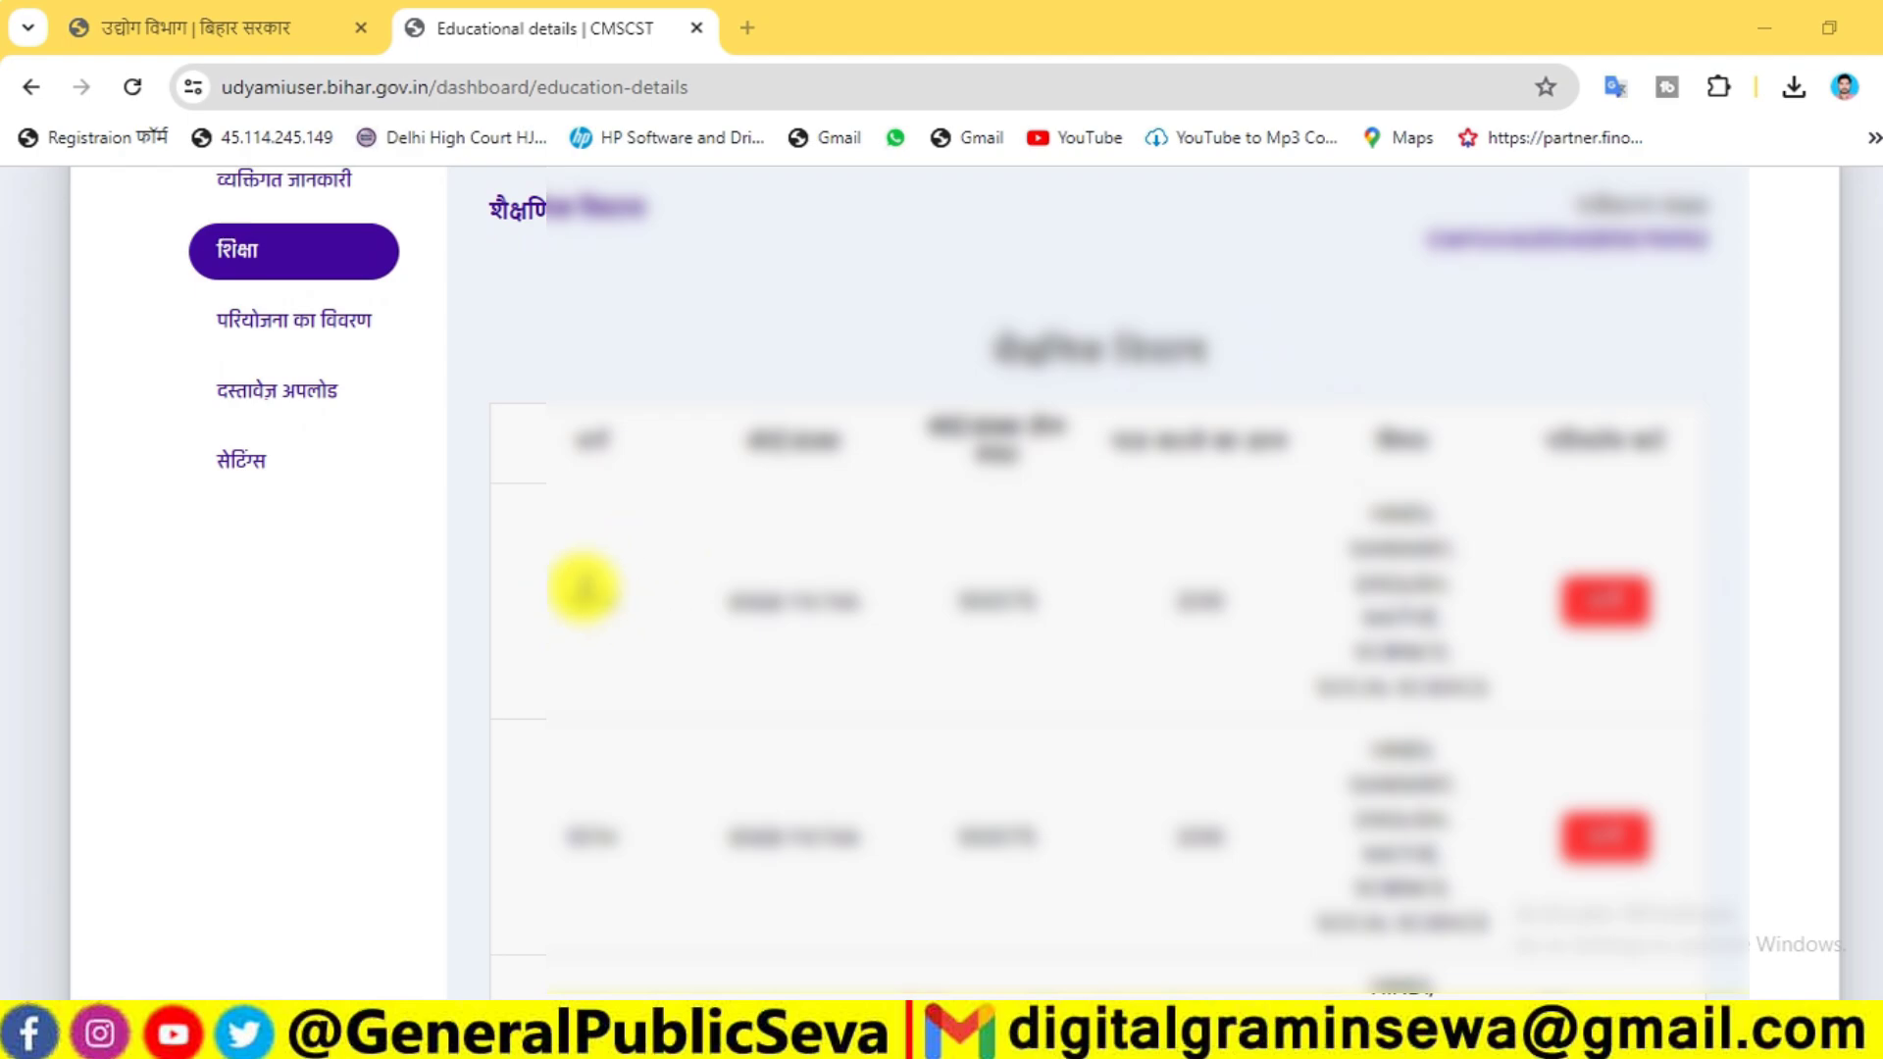
- Look over the table of added educational details and open the project details (परियोजना का विवरण) section
scroll(1263, 593, "down", 4)
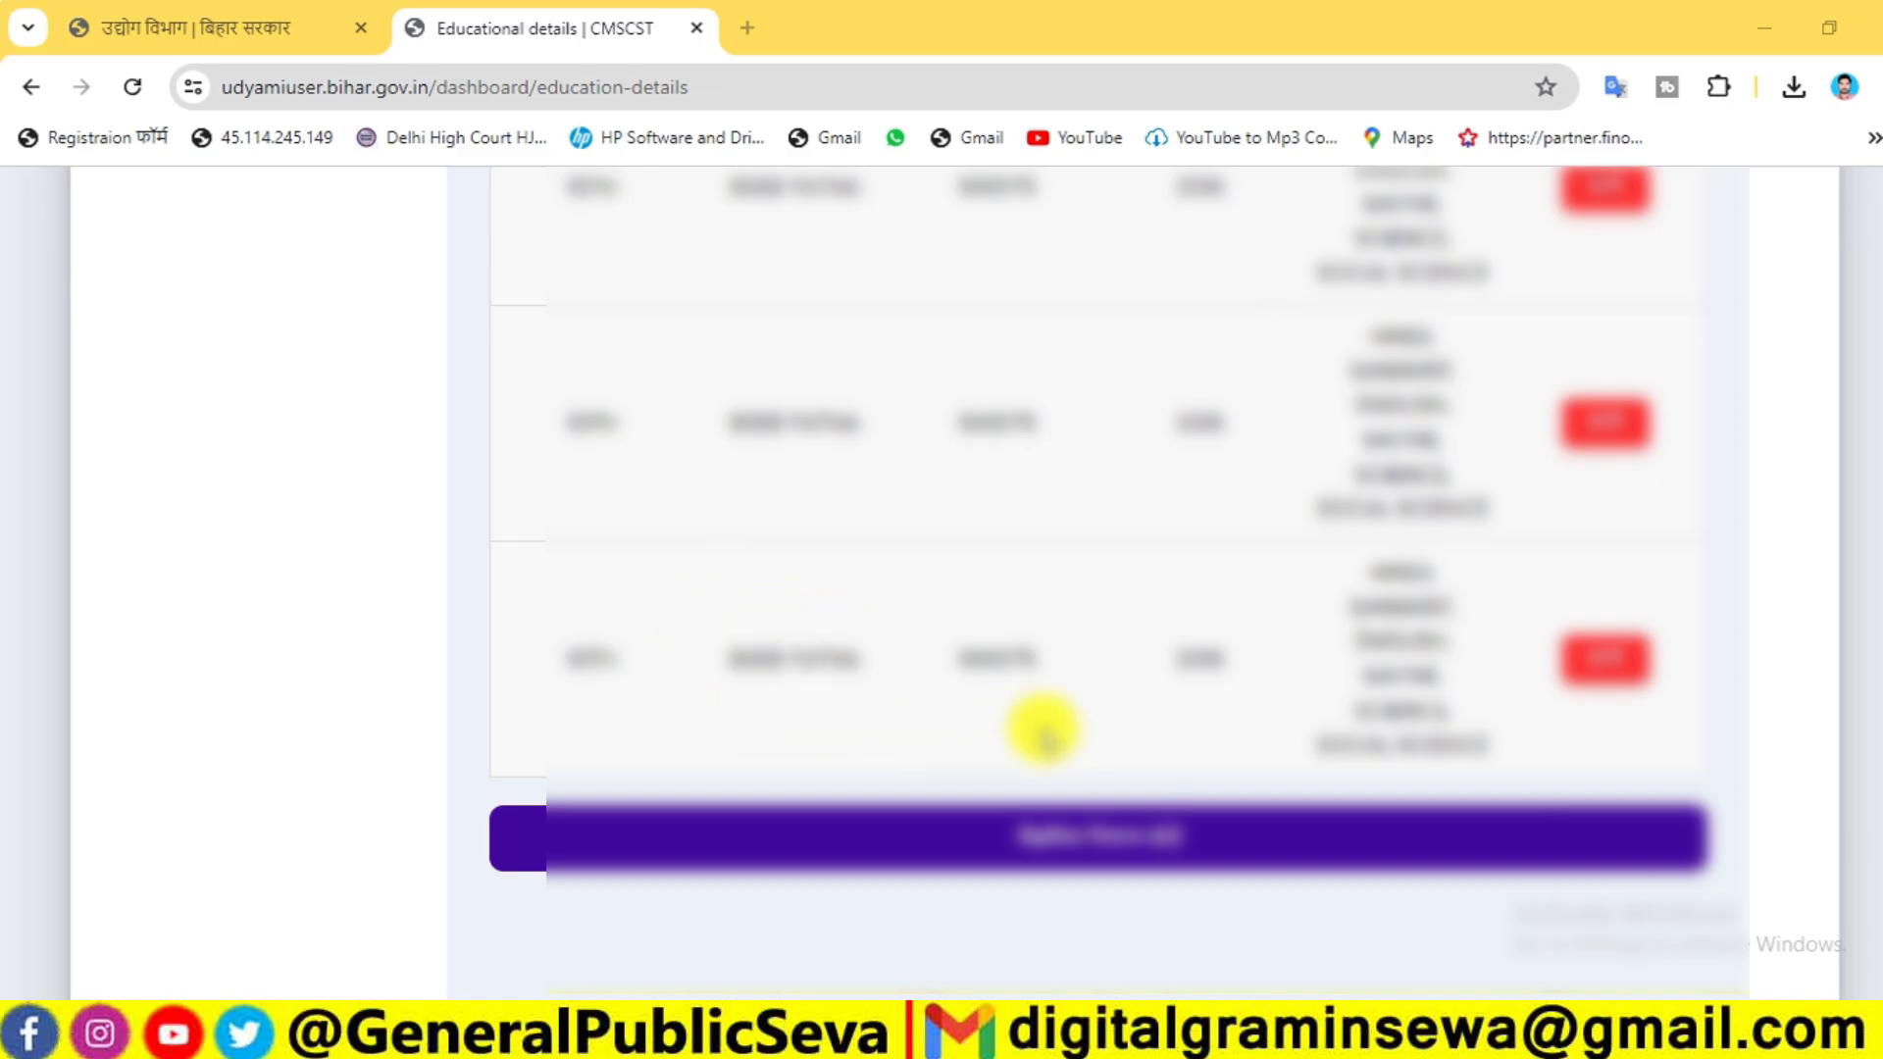
scroll(886, 593, "up", 3)
scroll(885, 593, "up", 4)
scroll(667, 544, "down", 1)
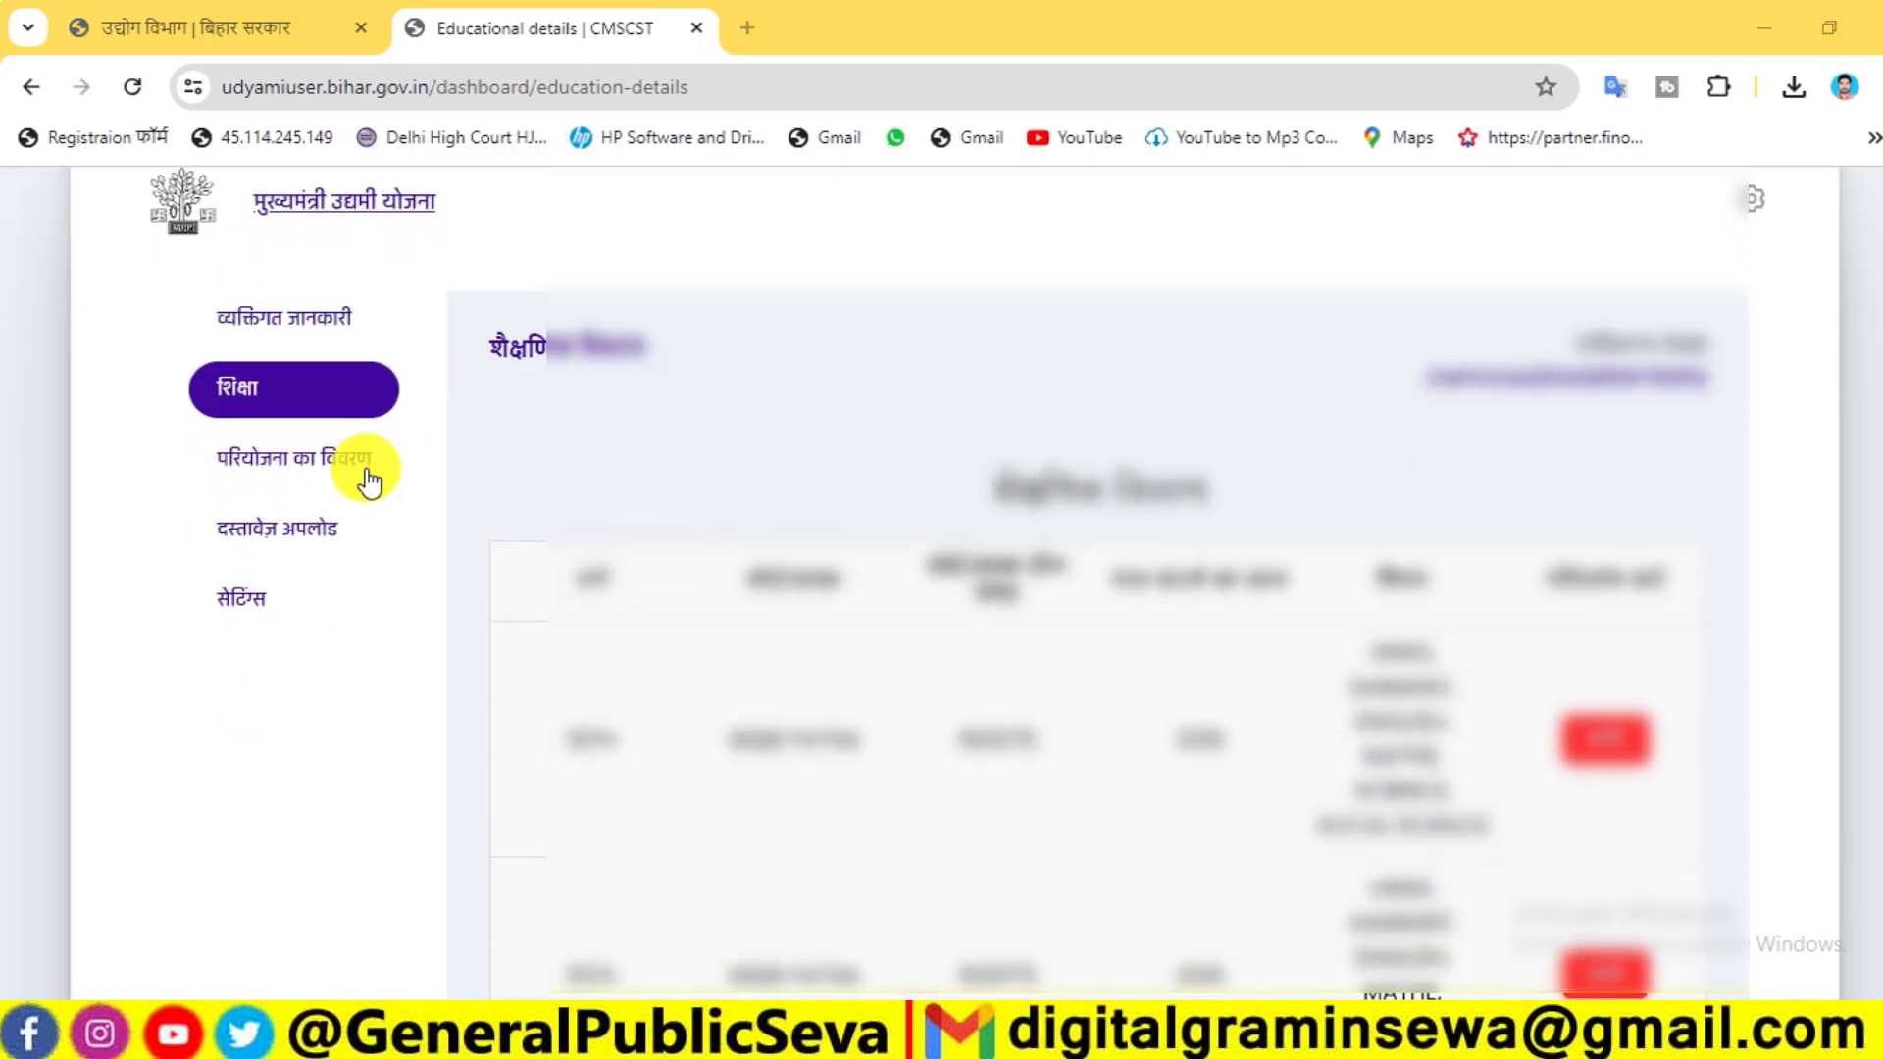
left_click(282, 463)
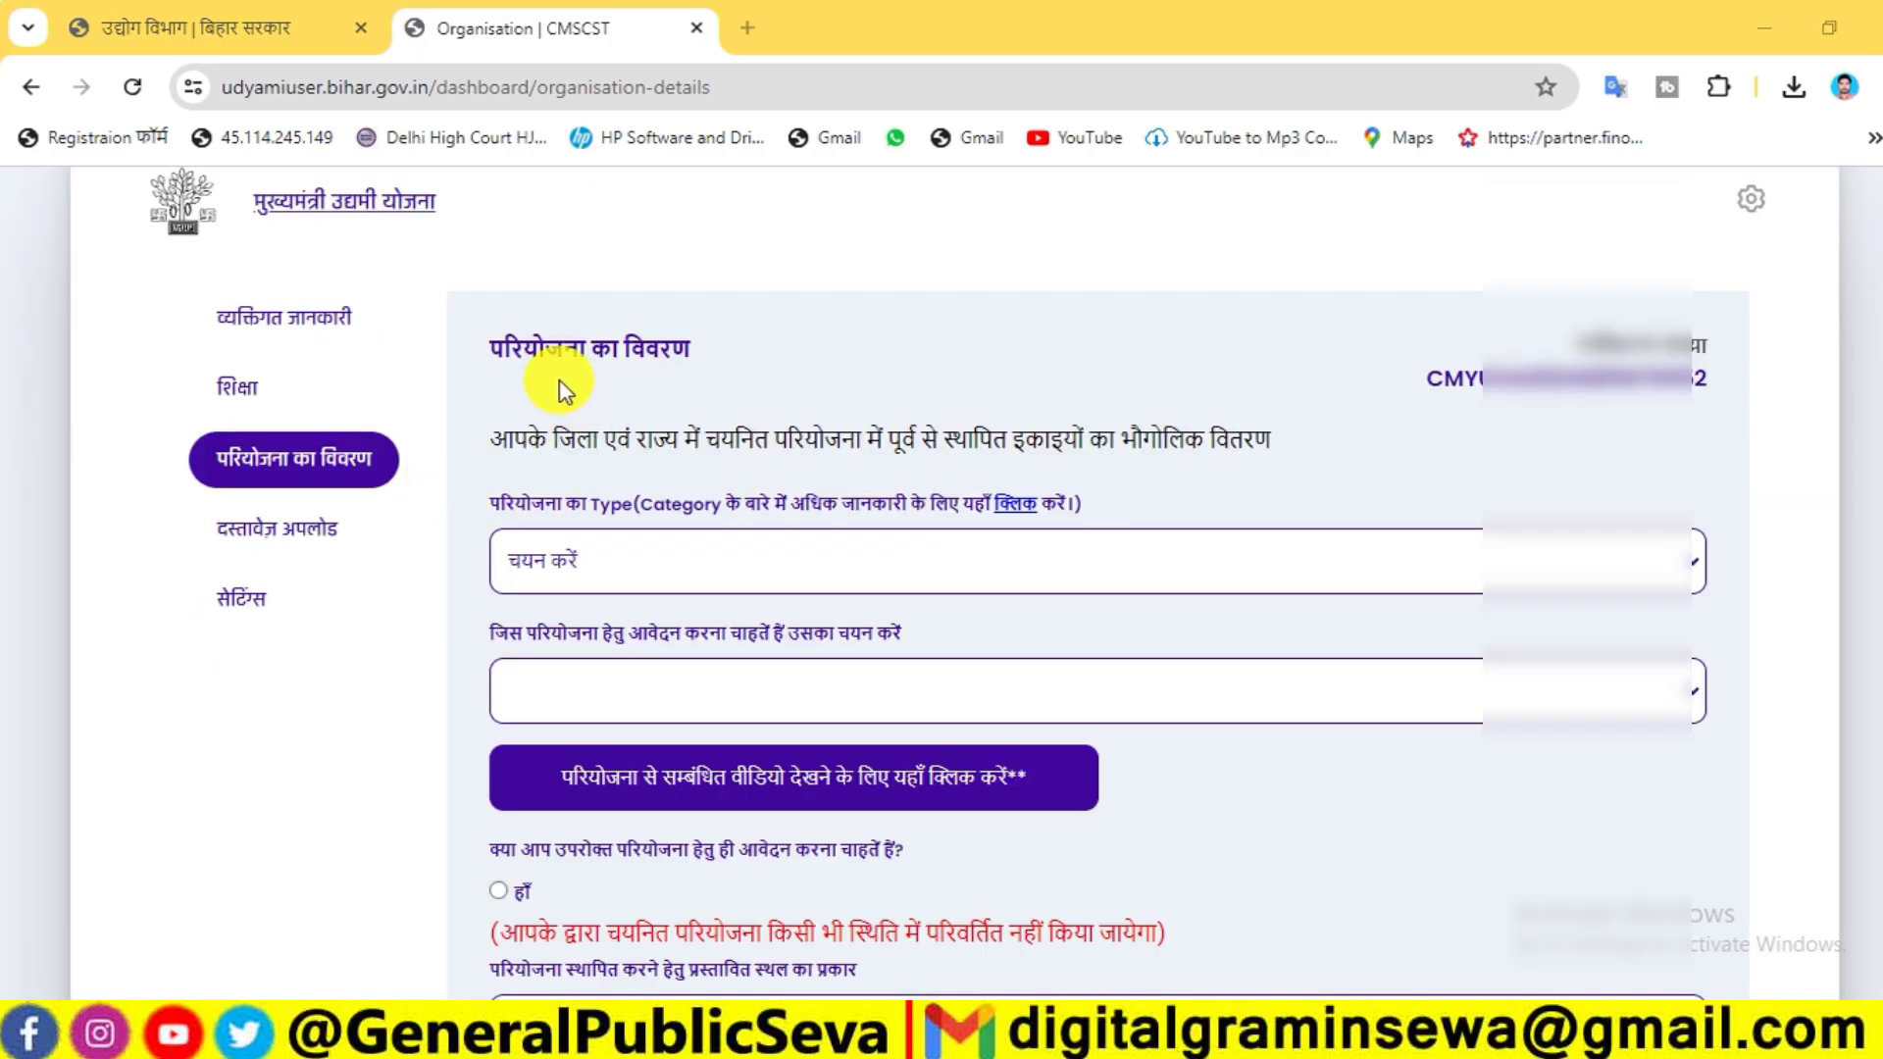
left_click_drag(491, 351, 669, 327)
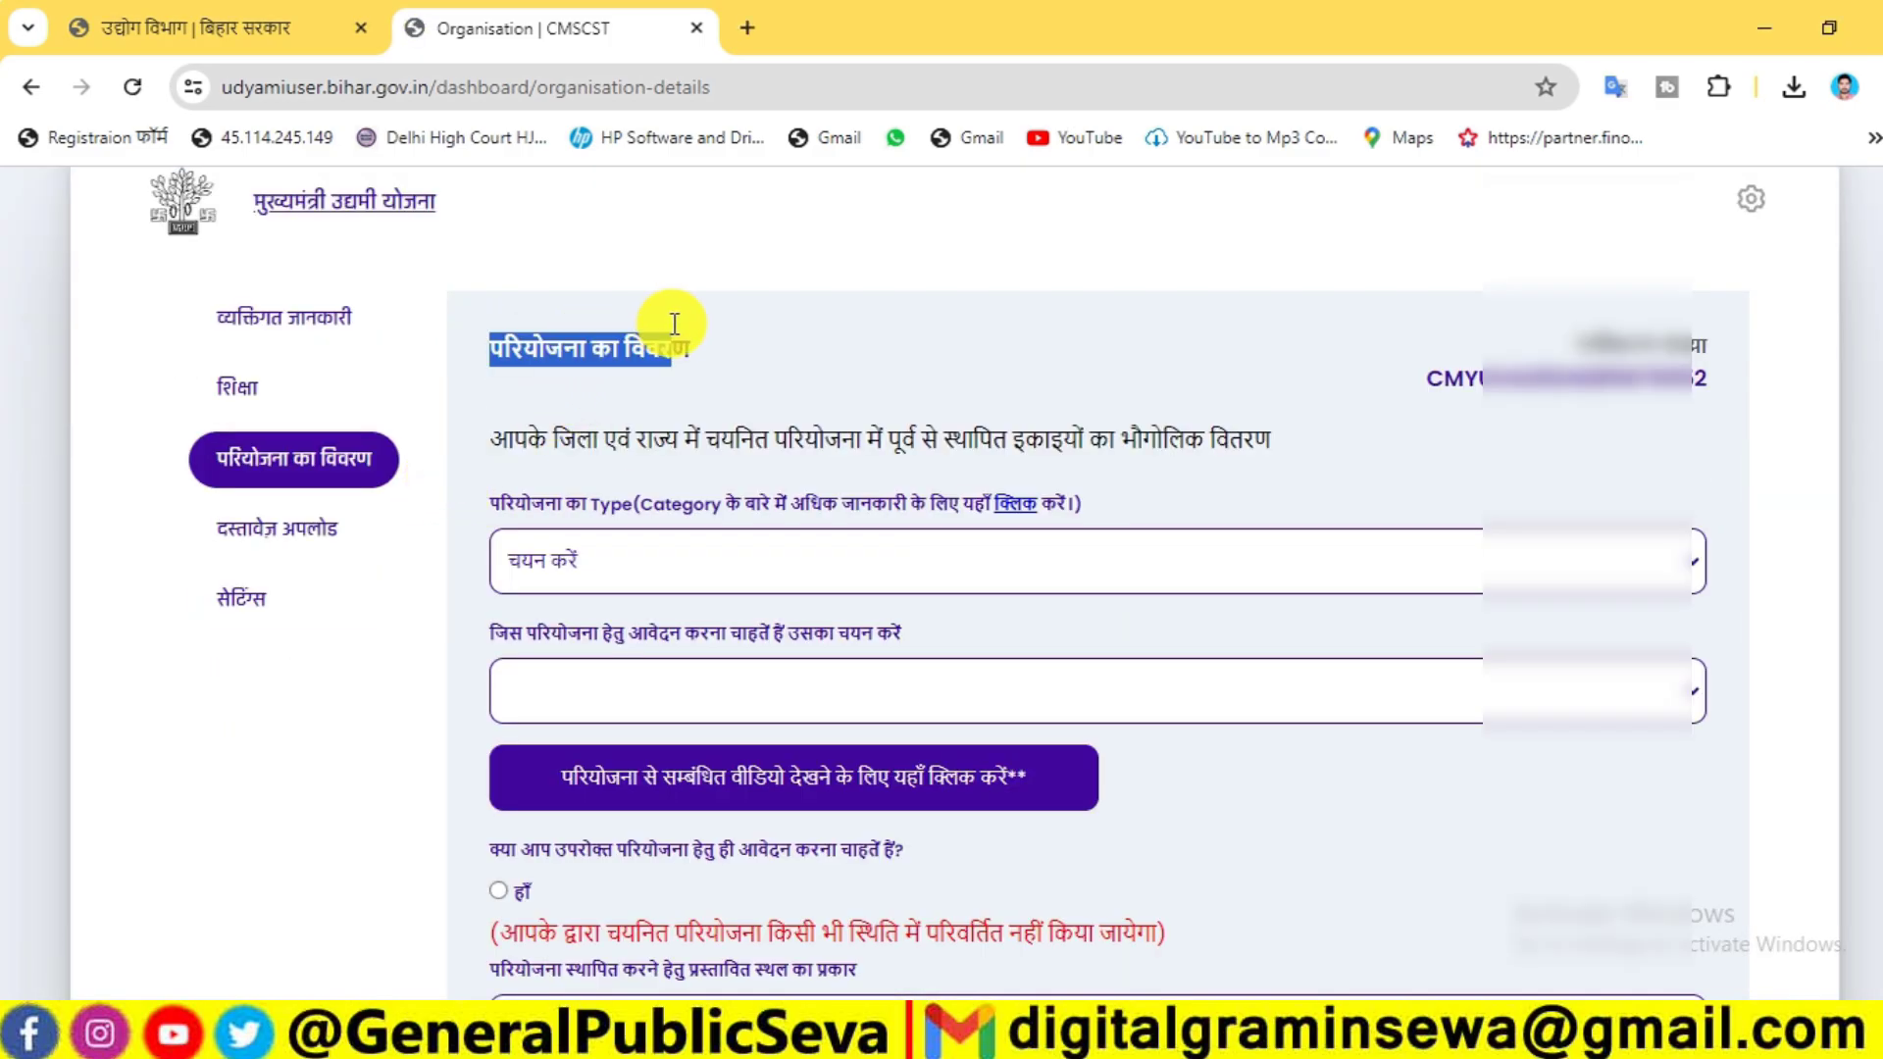
left_click(810, 353)
scroll(872, 383, "down", 1)
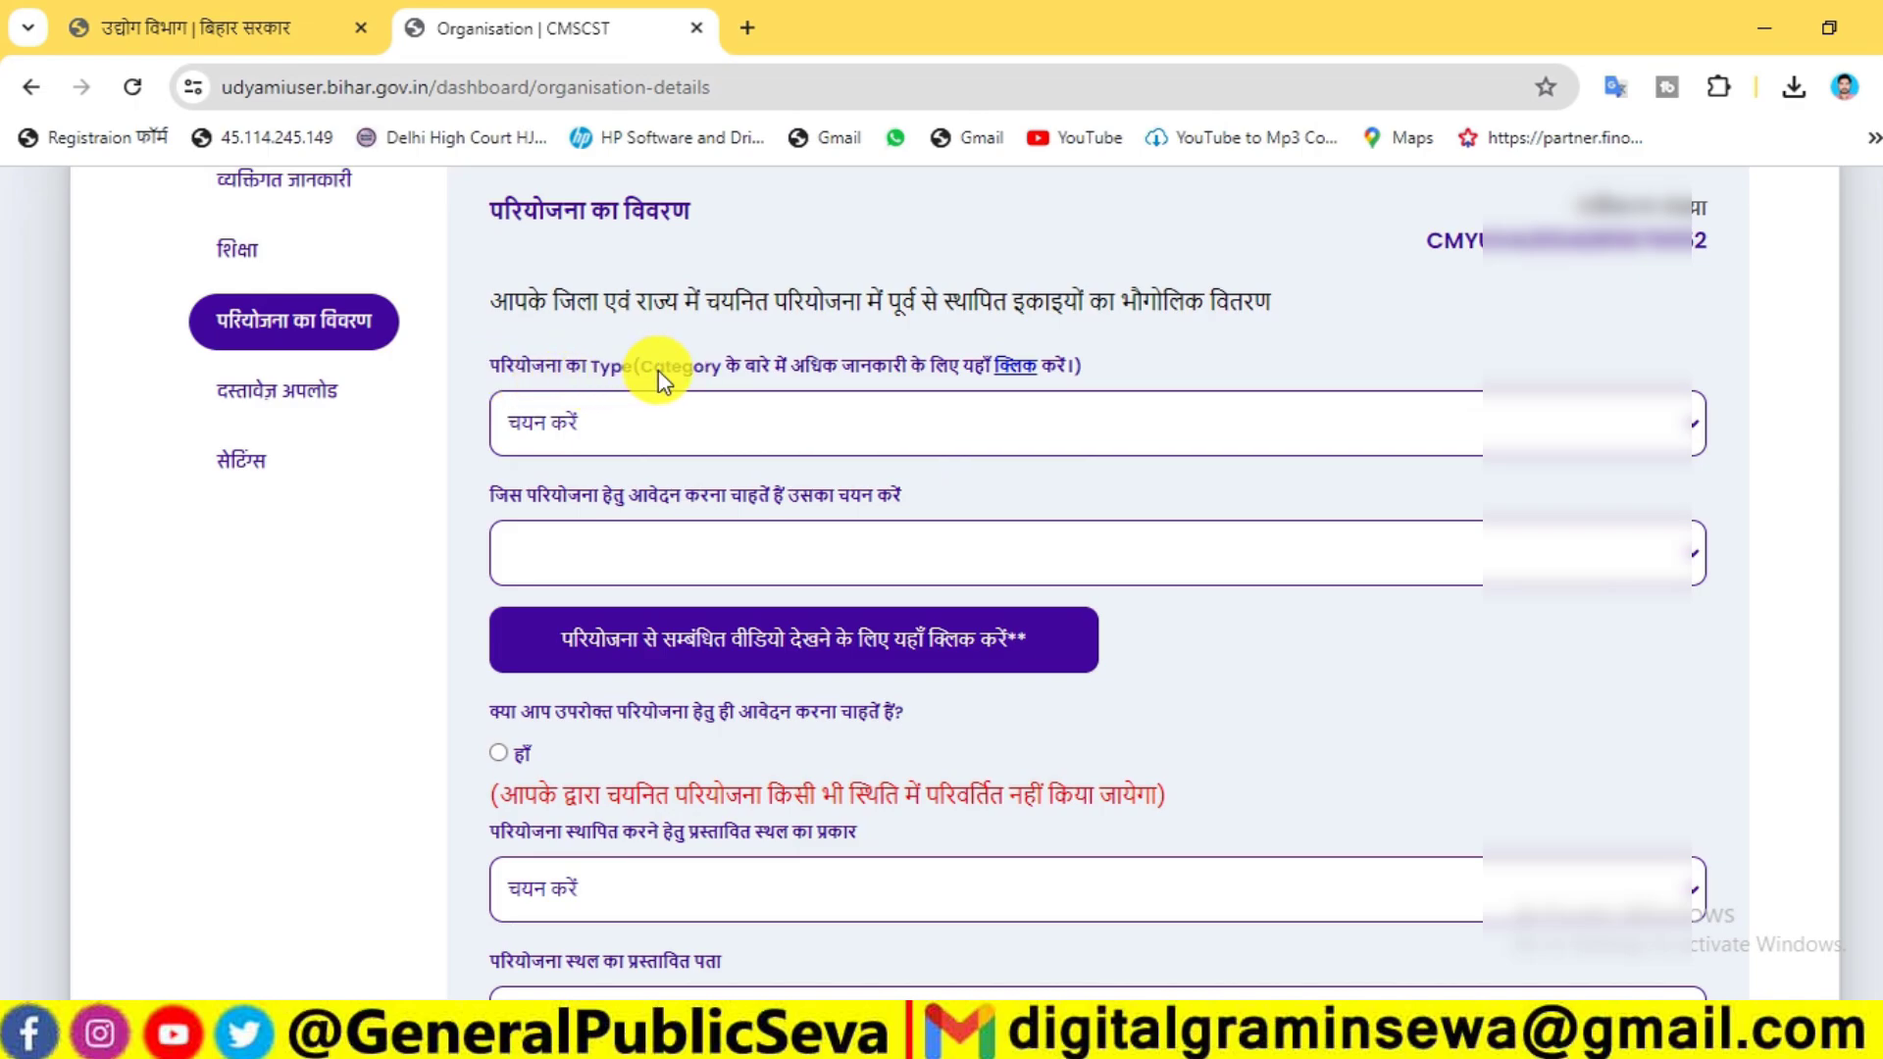
- Open the selection guidelines for project categories and examine the Category A project list, including the साईबर कैफे entry
left_click(1007, 378)
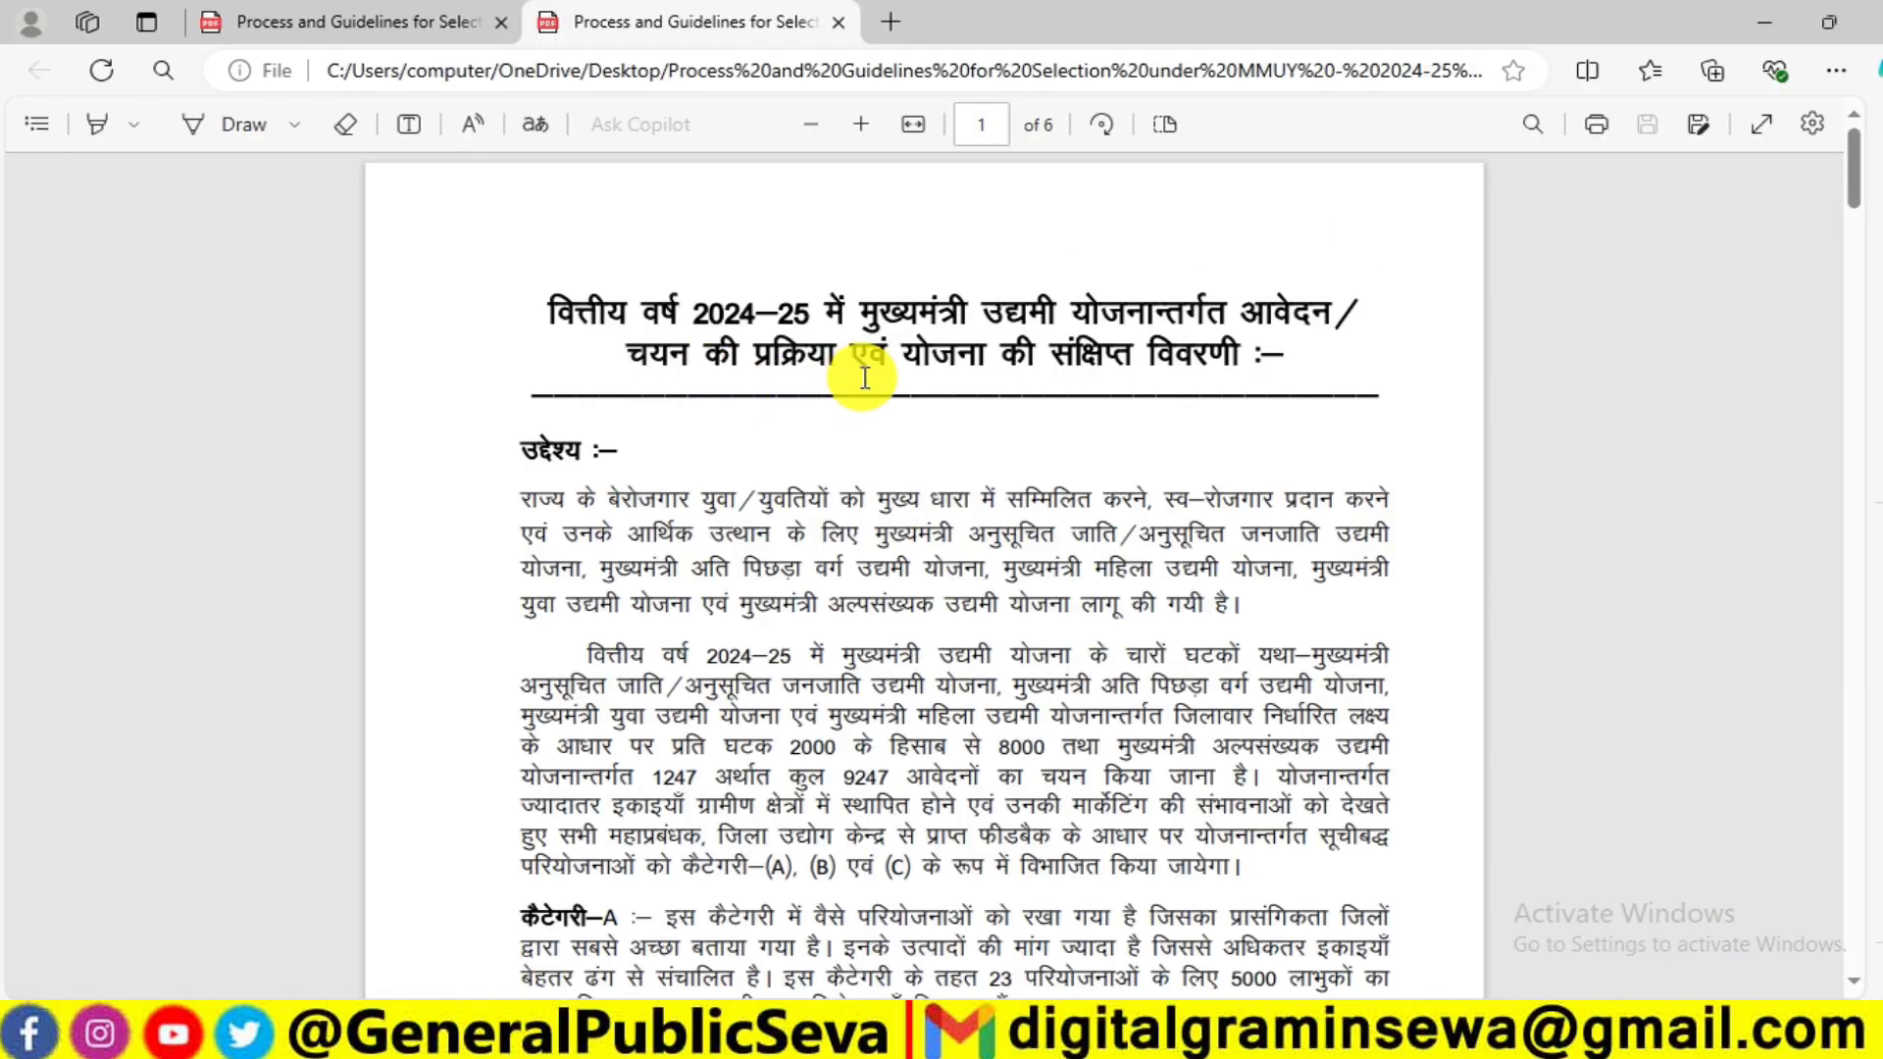
scroll(627, 353, "down", 3)
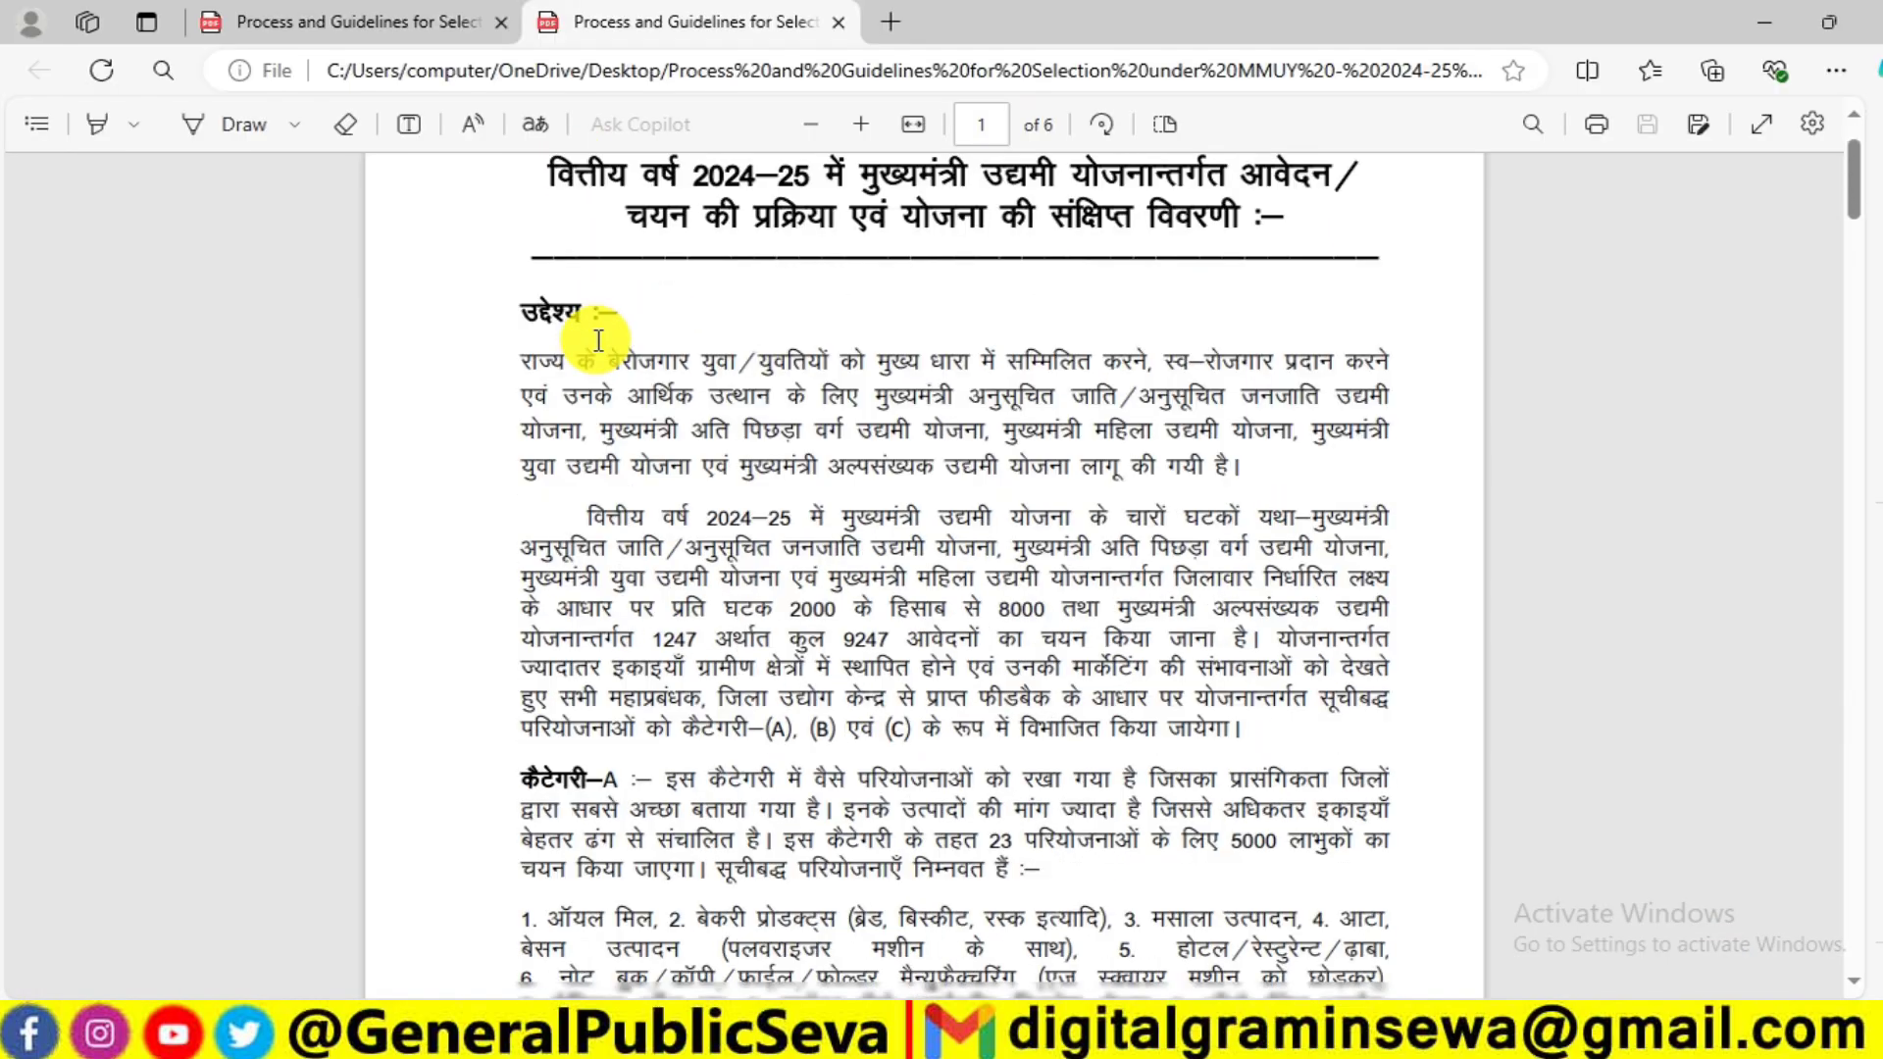
scroll(734, 368, "down", 2)
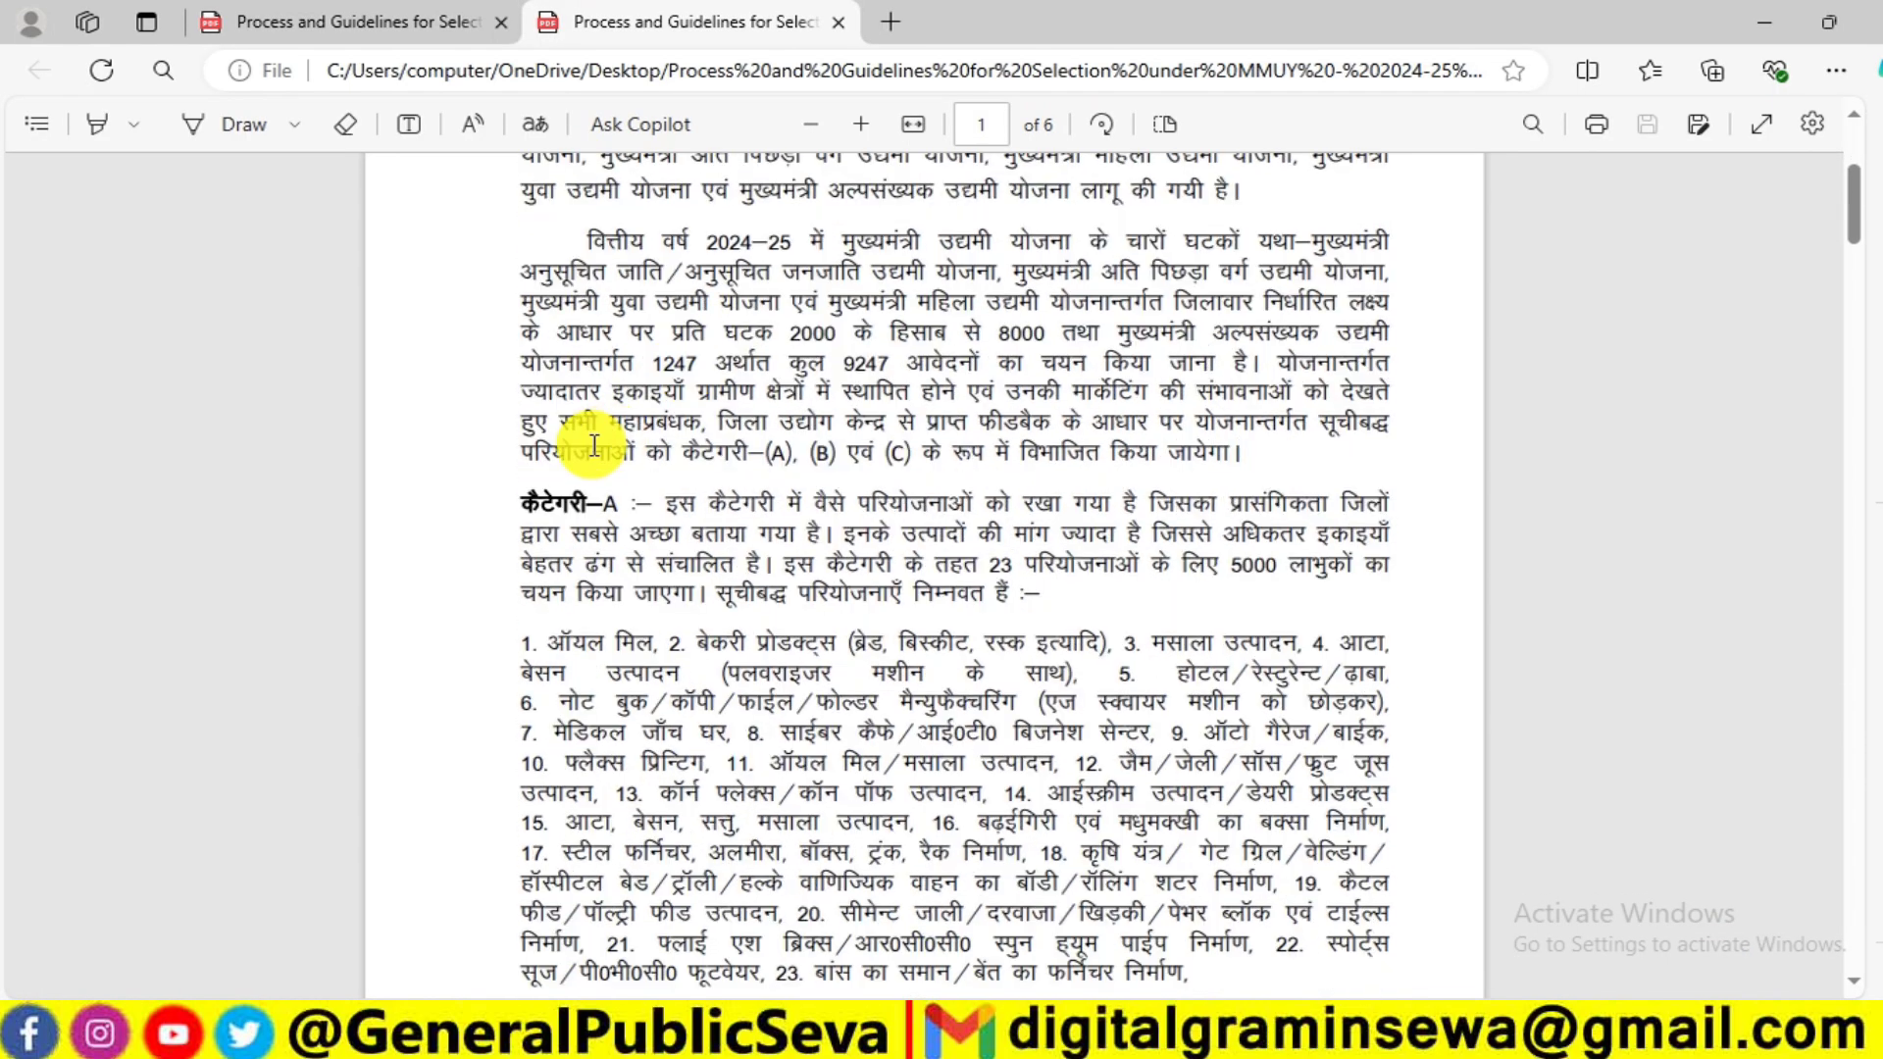
double_click(551, 503)
scroll(769, 505, "down", 2)
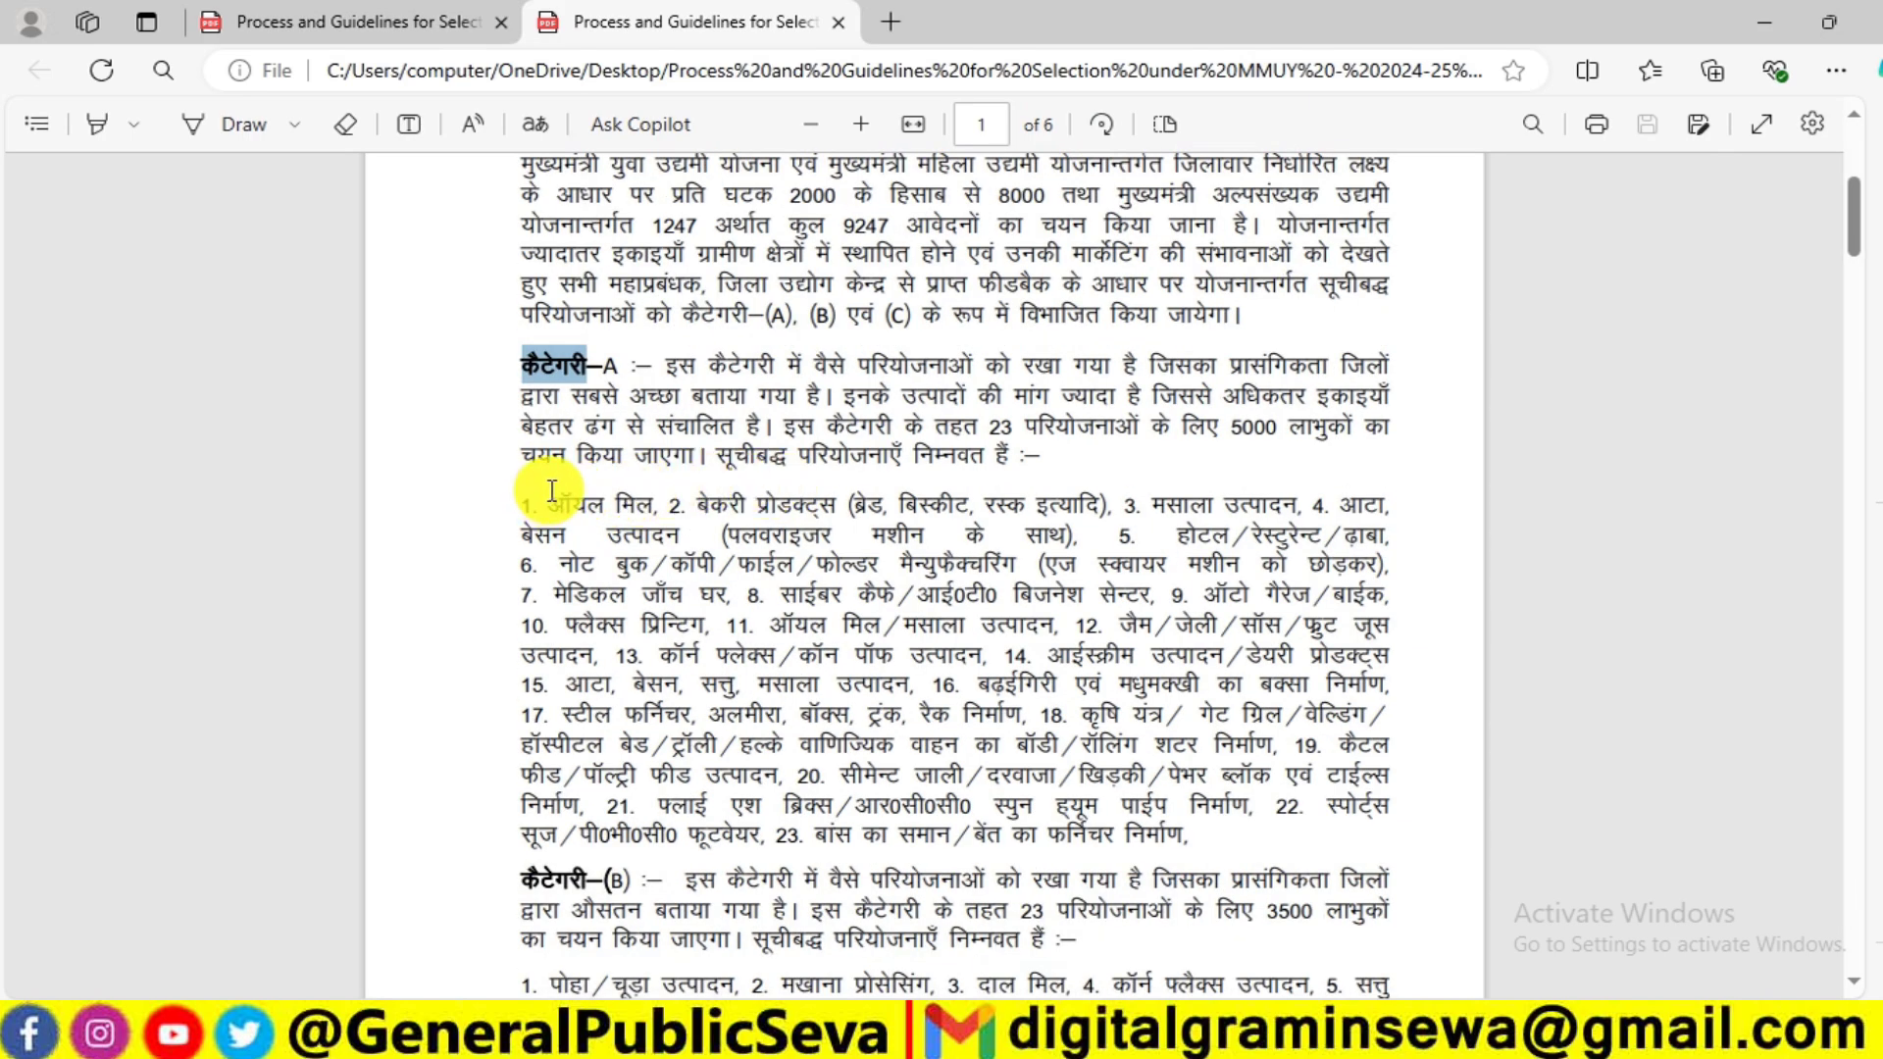
left_click_drag(546, 502, 1071, 828)
left_click(1078, 718)
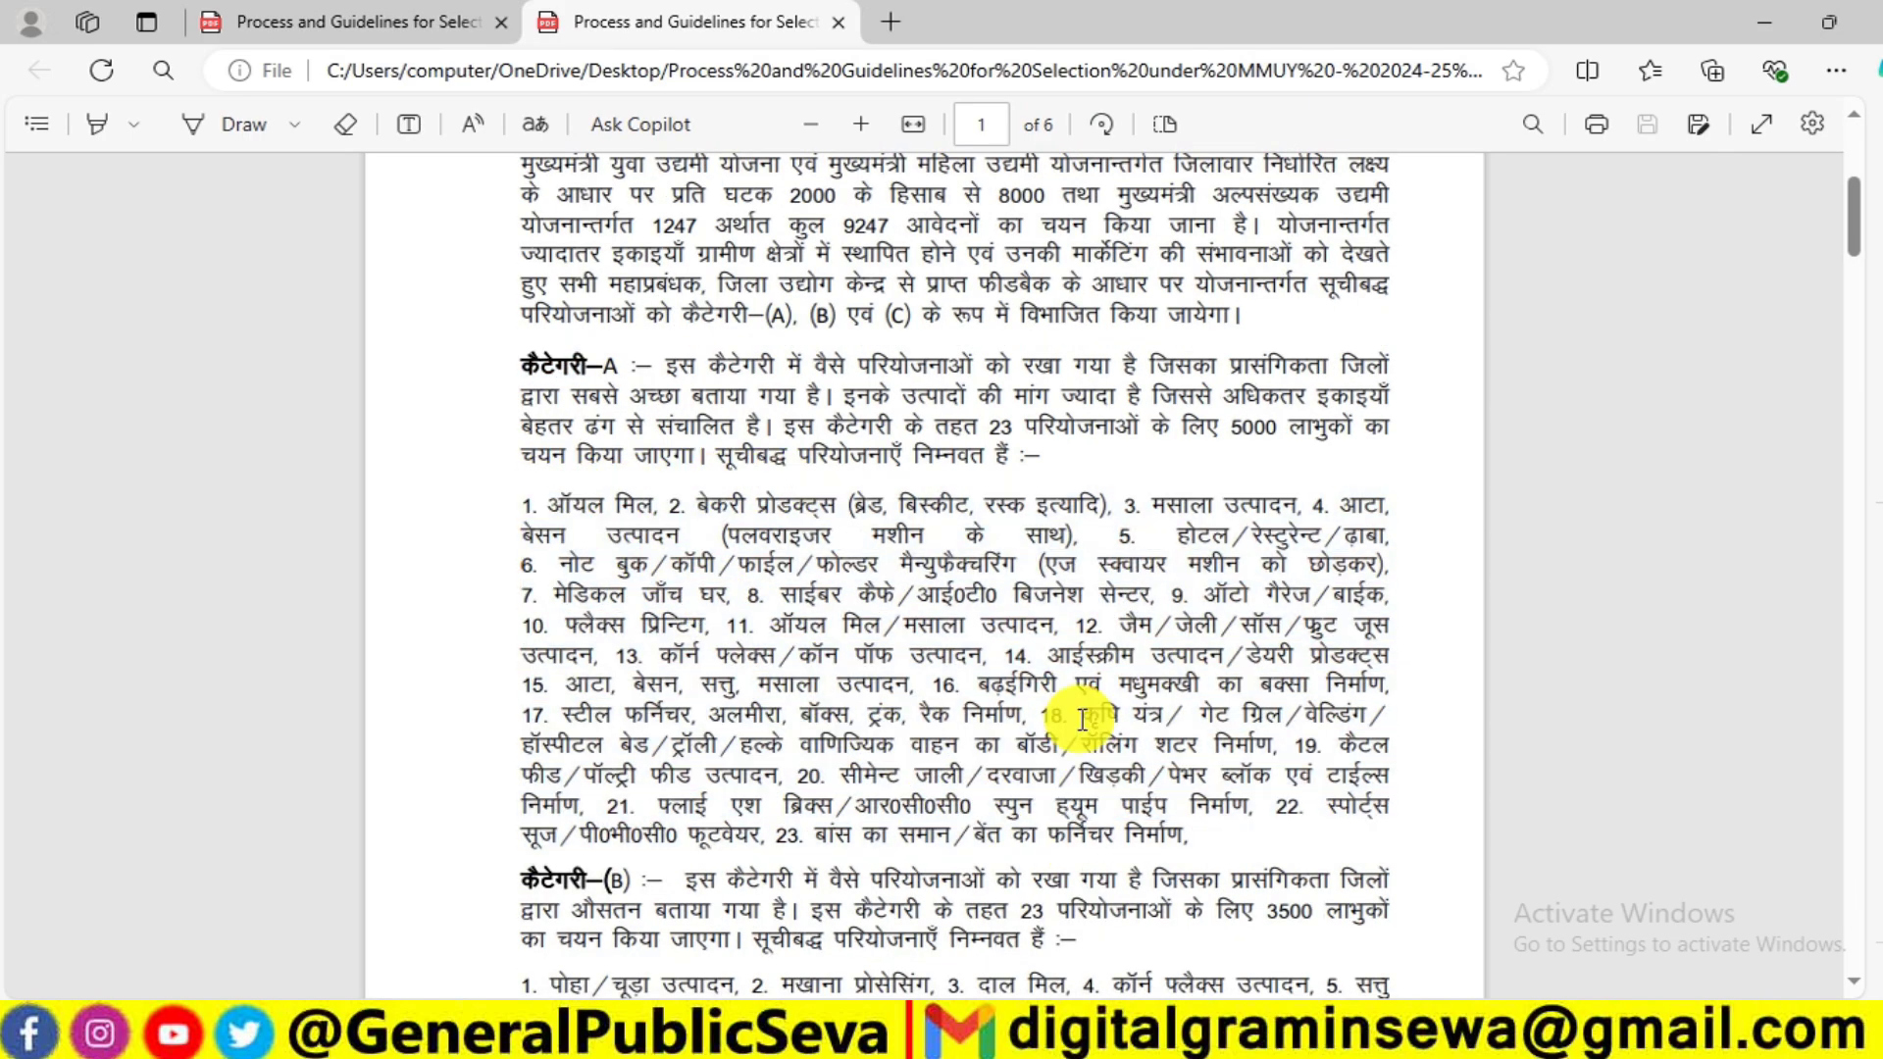
scroll(928, 594, "down", 2)
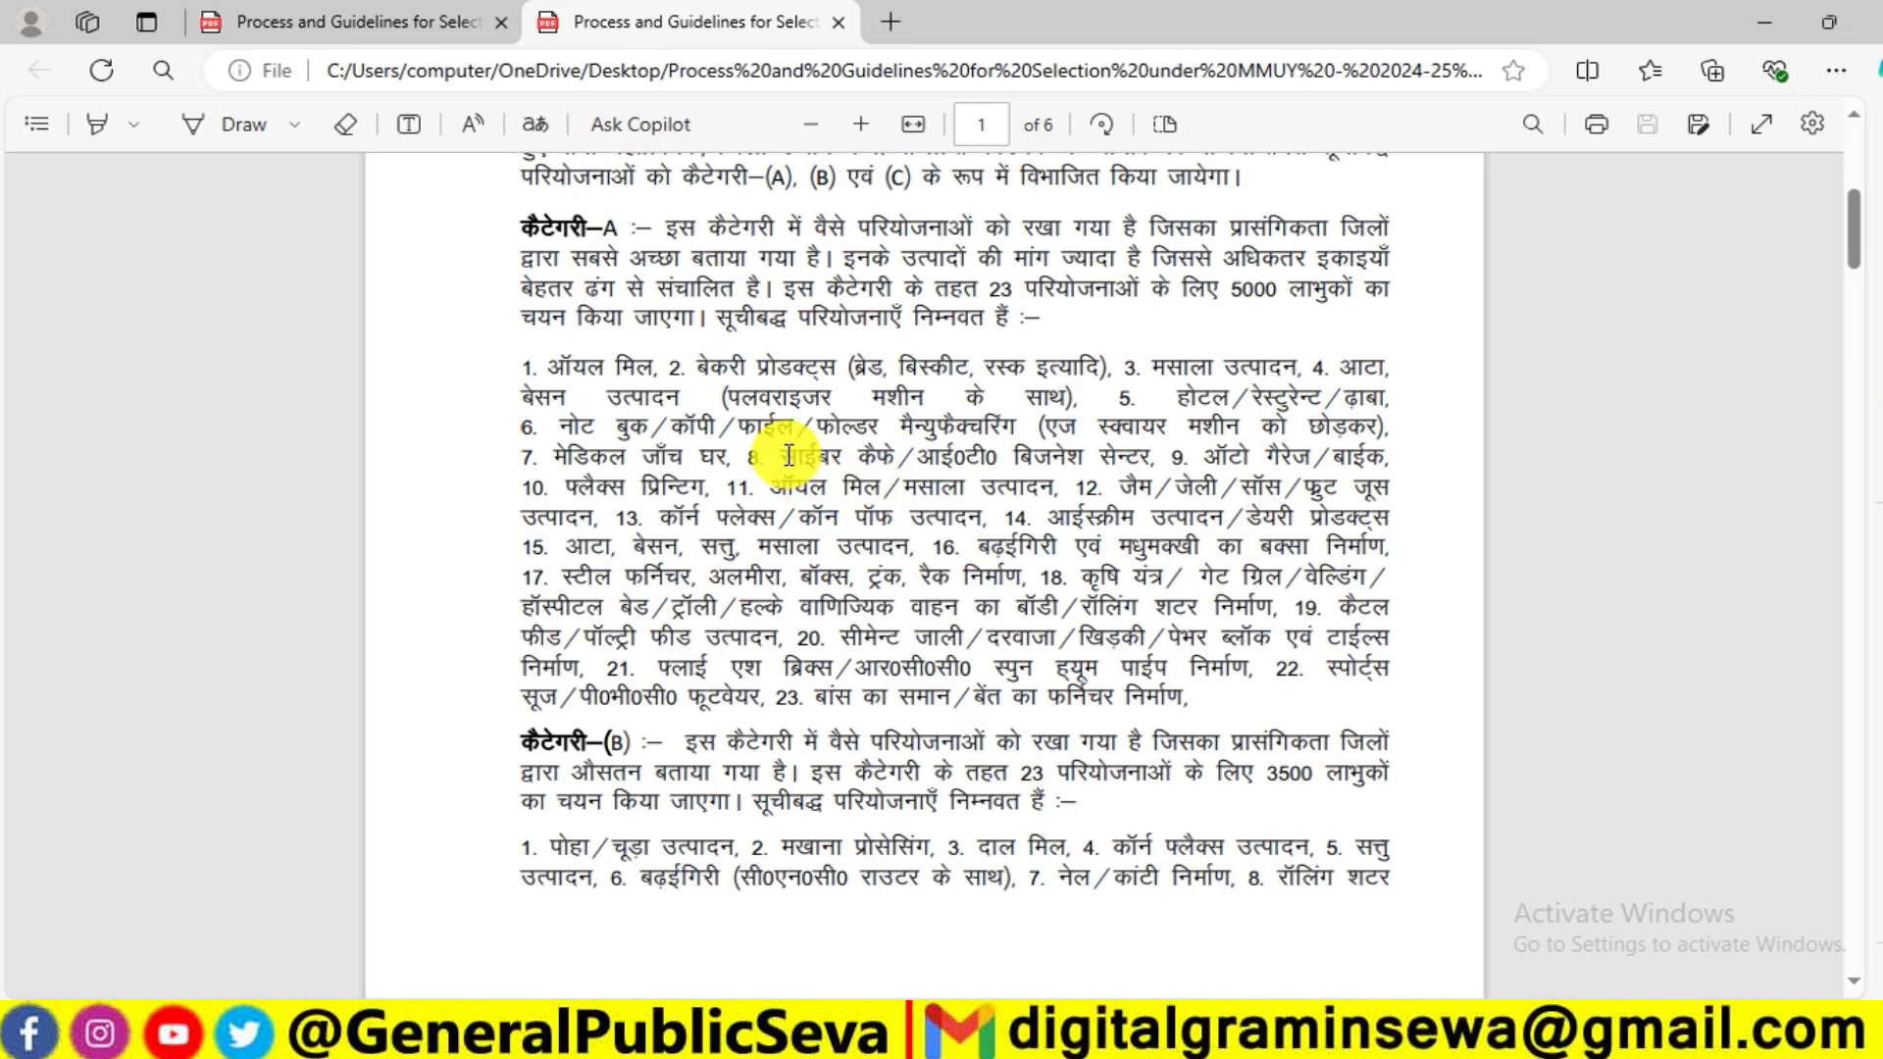
left_click_drag(779, 452, 876, 457)
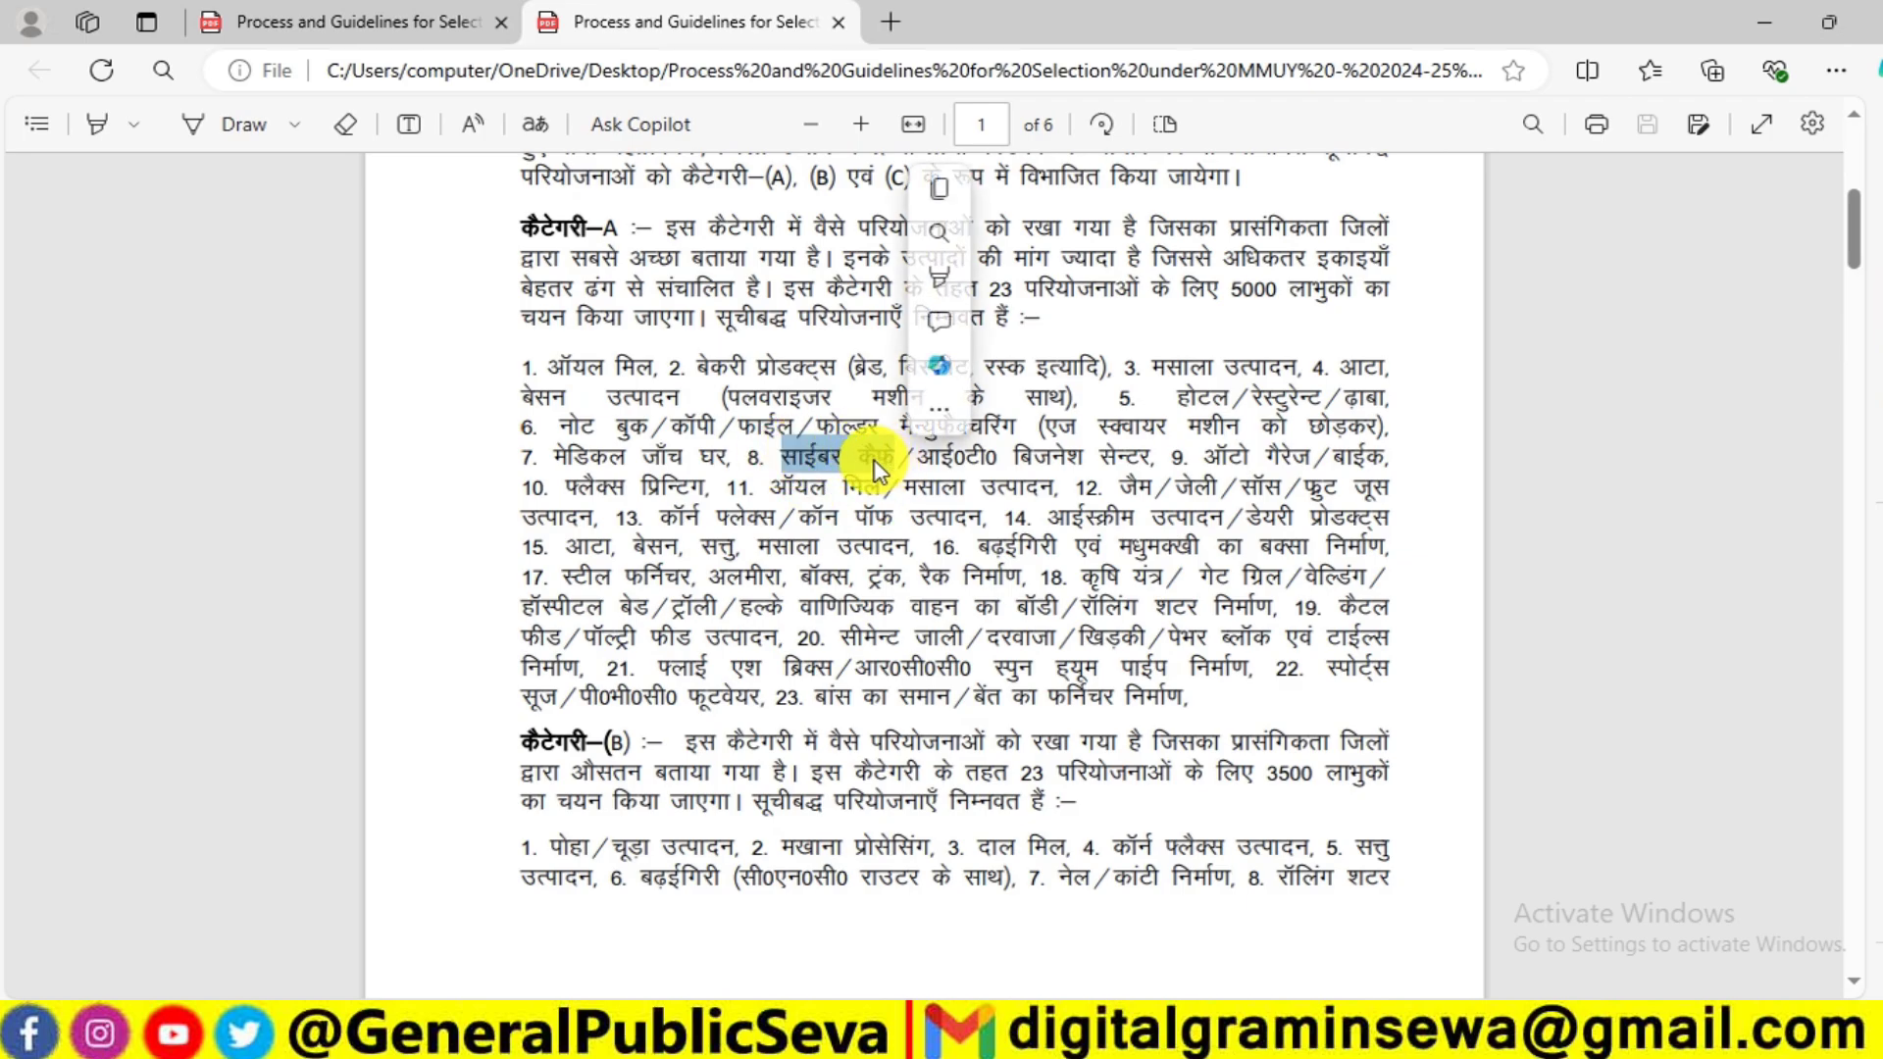
left_click(859, 459)
- Reread the Category A description in the guidelines, checking how many beneficiaries are planned for it
scroll(569, 338, "up", 1)
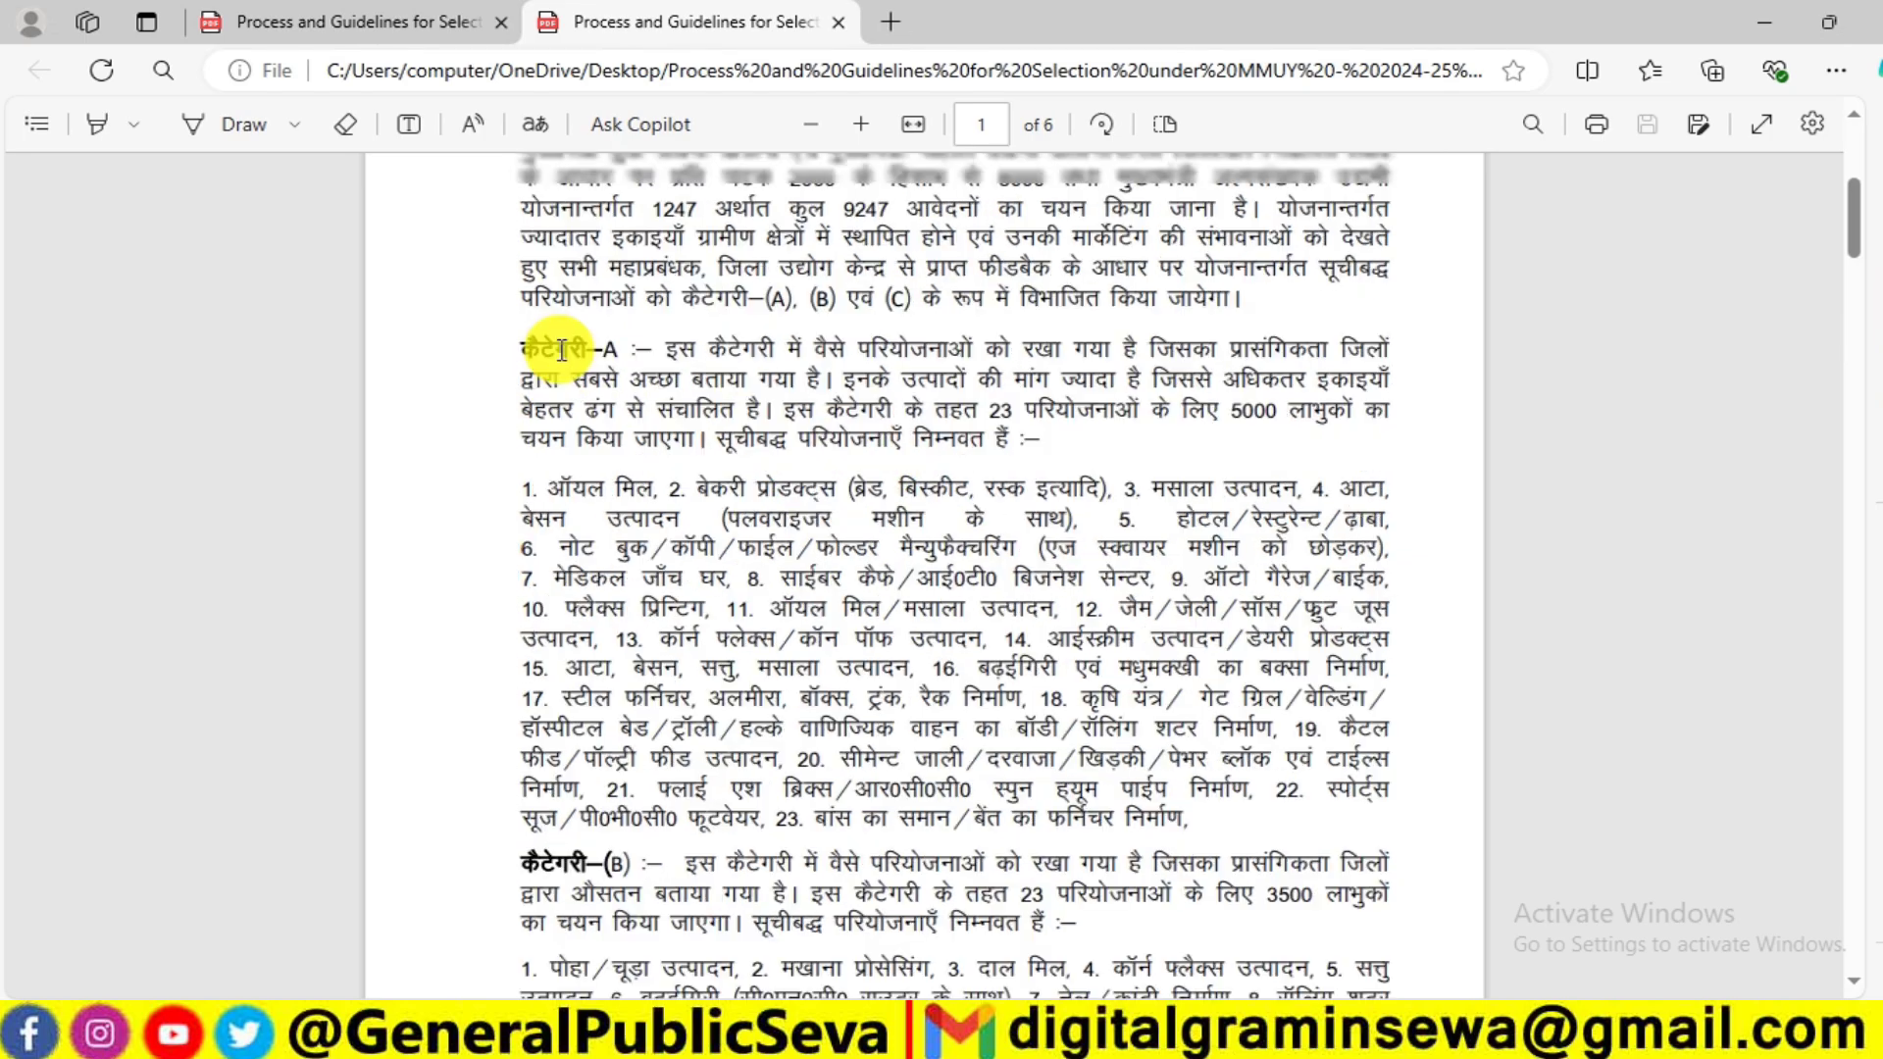
scroll(1219, 529, "down", 1)
scroll(1190, 491, "up", 5)
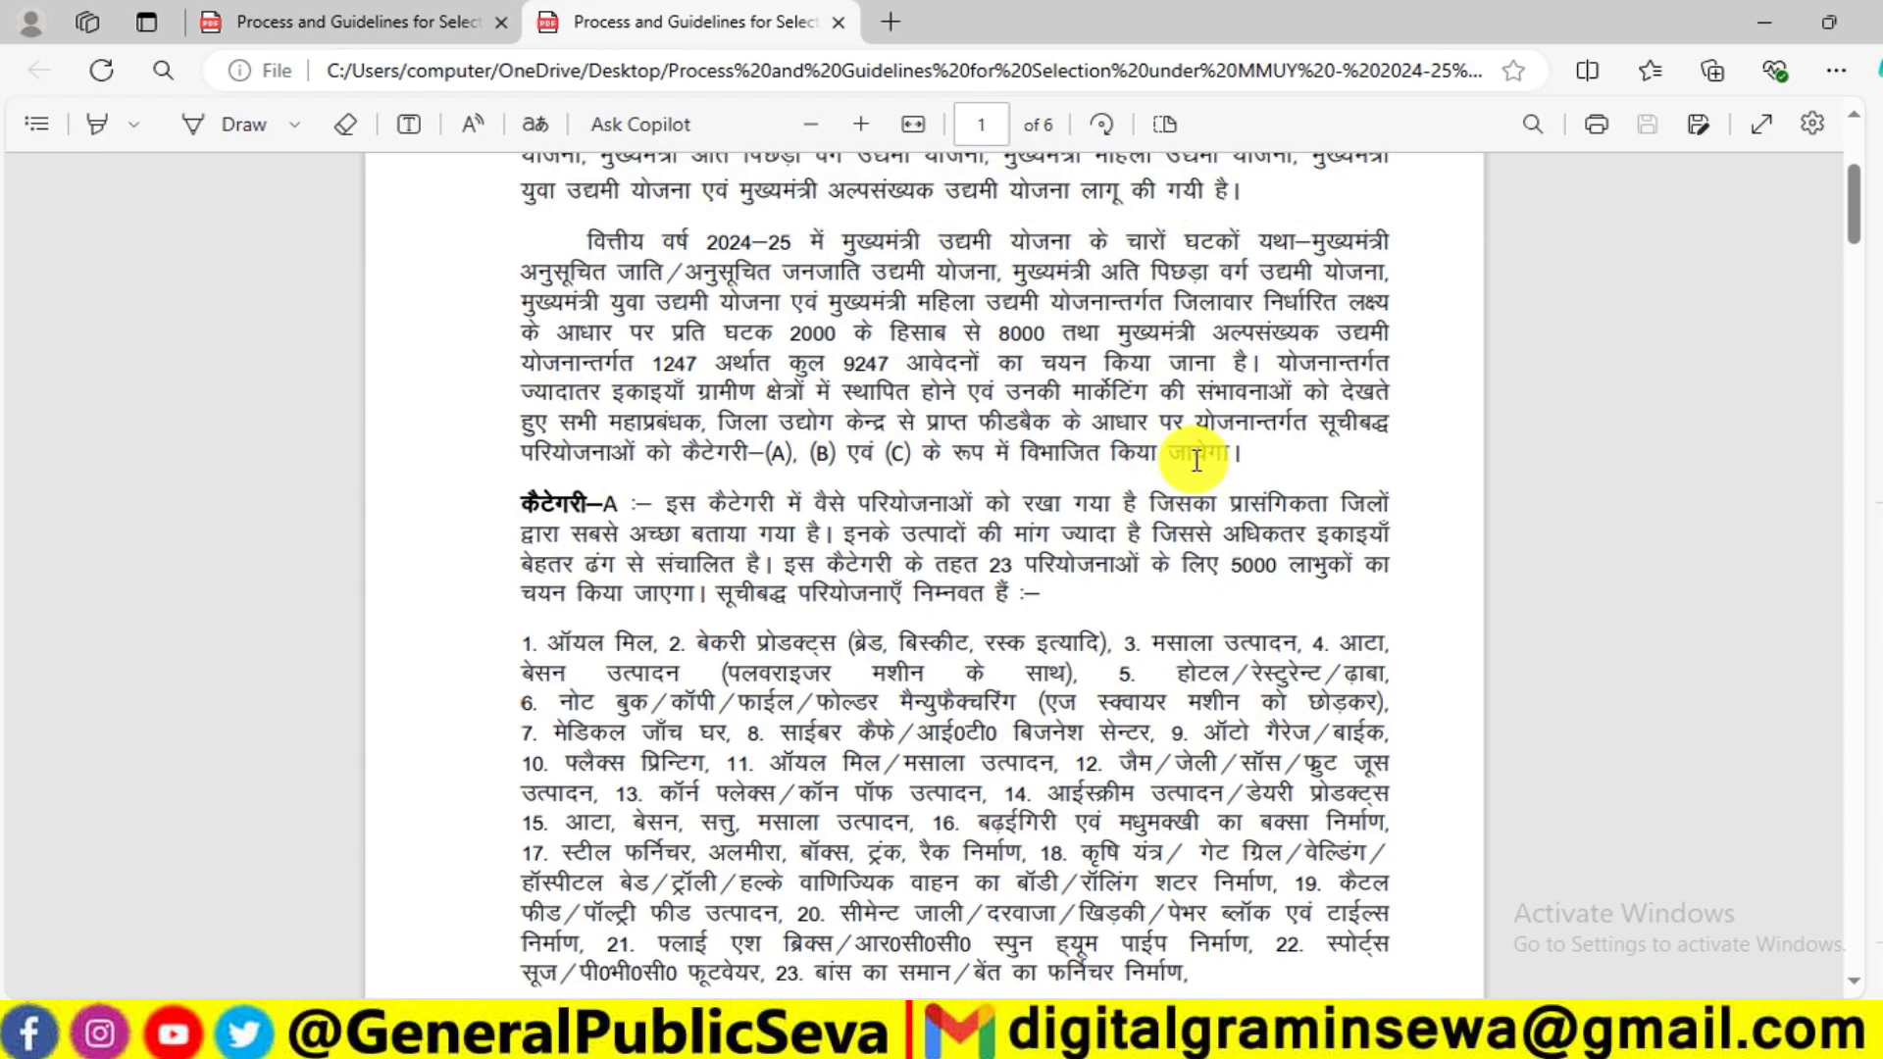
scroll(1237, 542, "down", 2)
left_click_drag(510, 496, 620, 502)
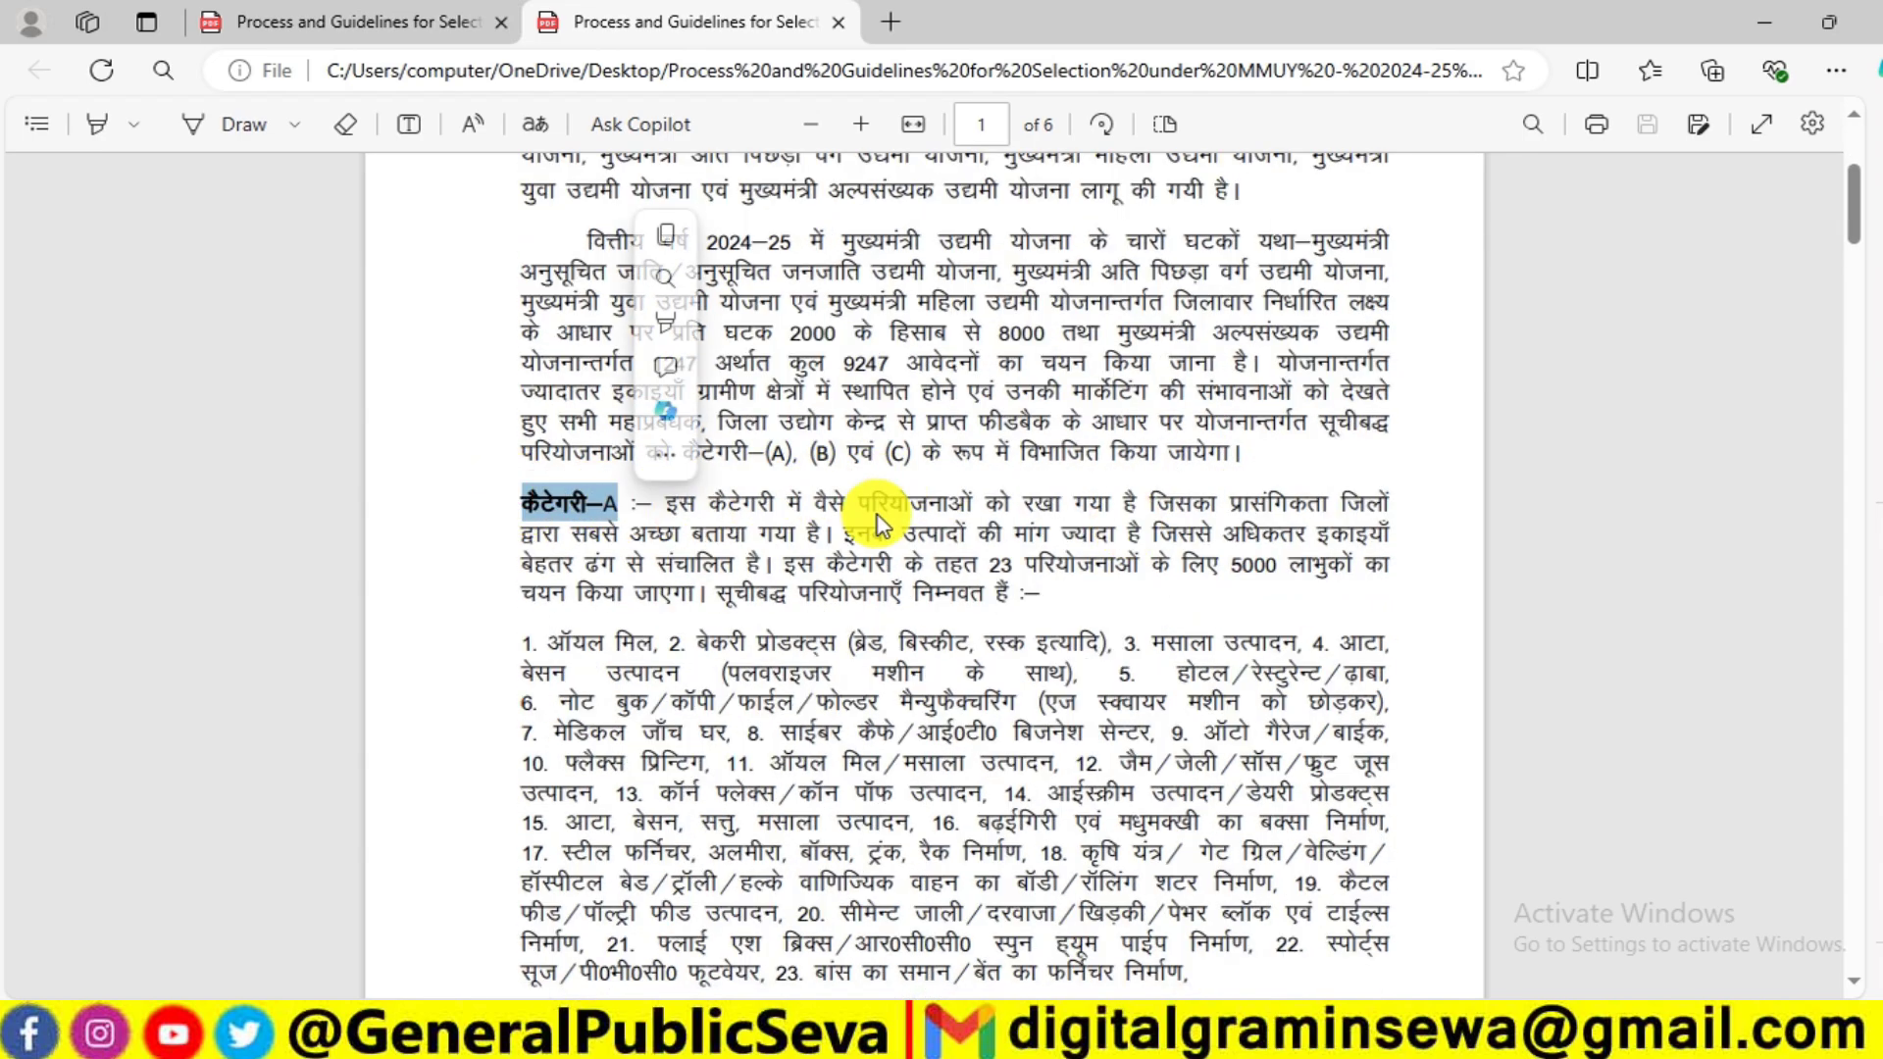
left_click(1224, 554)
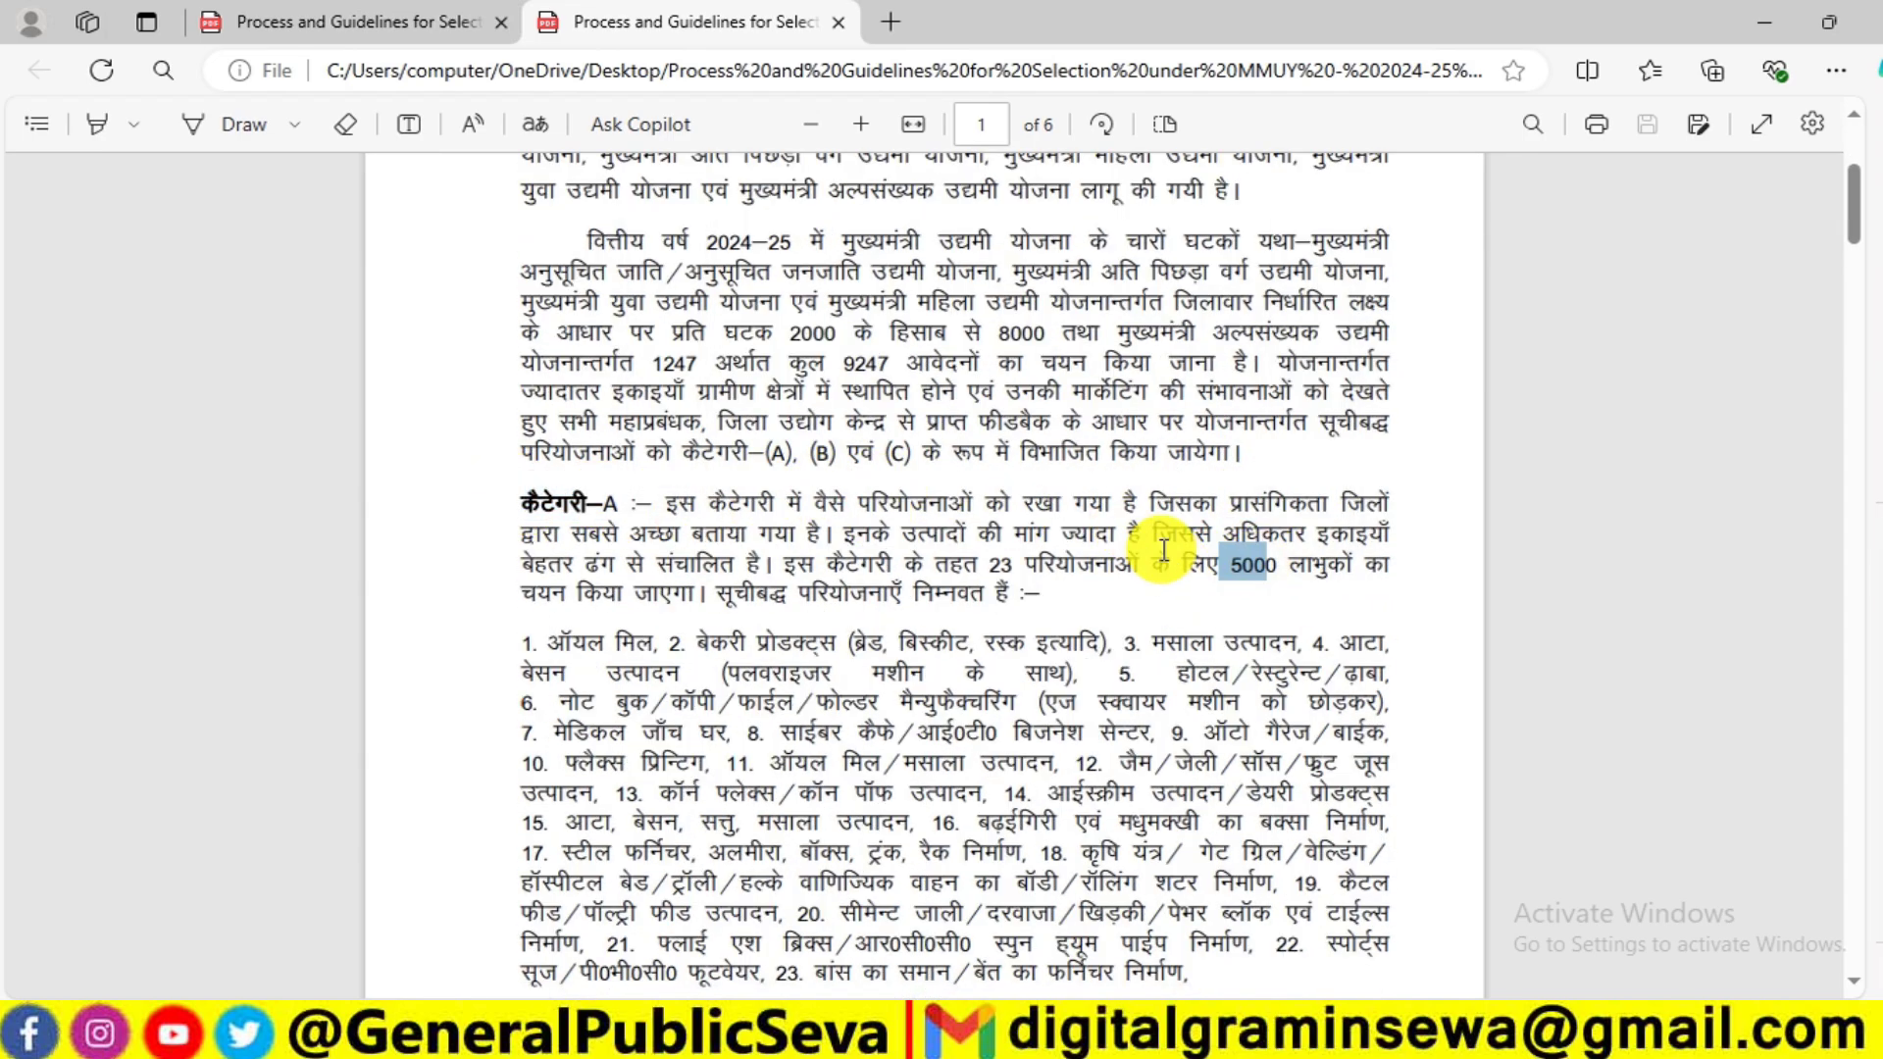
- Examine the Category B section of the guidelines for its description, beneficiary quota and listed projects
scroll(807, 502, "down", 7)
scroll(807, 502, "down", 1)
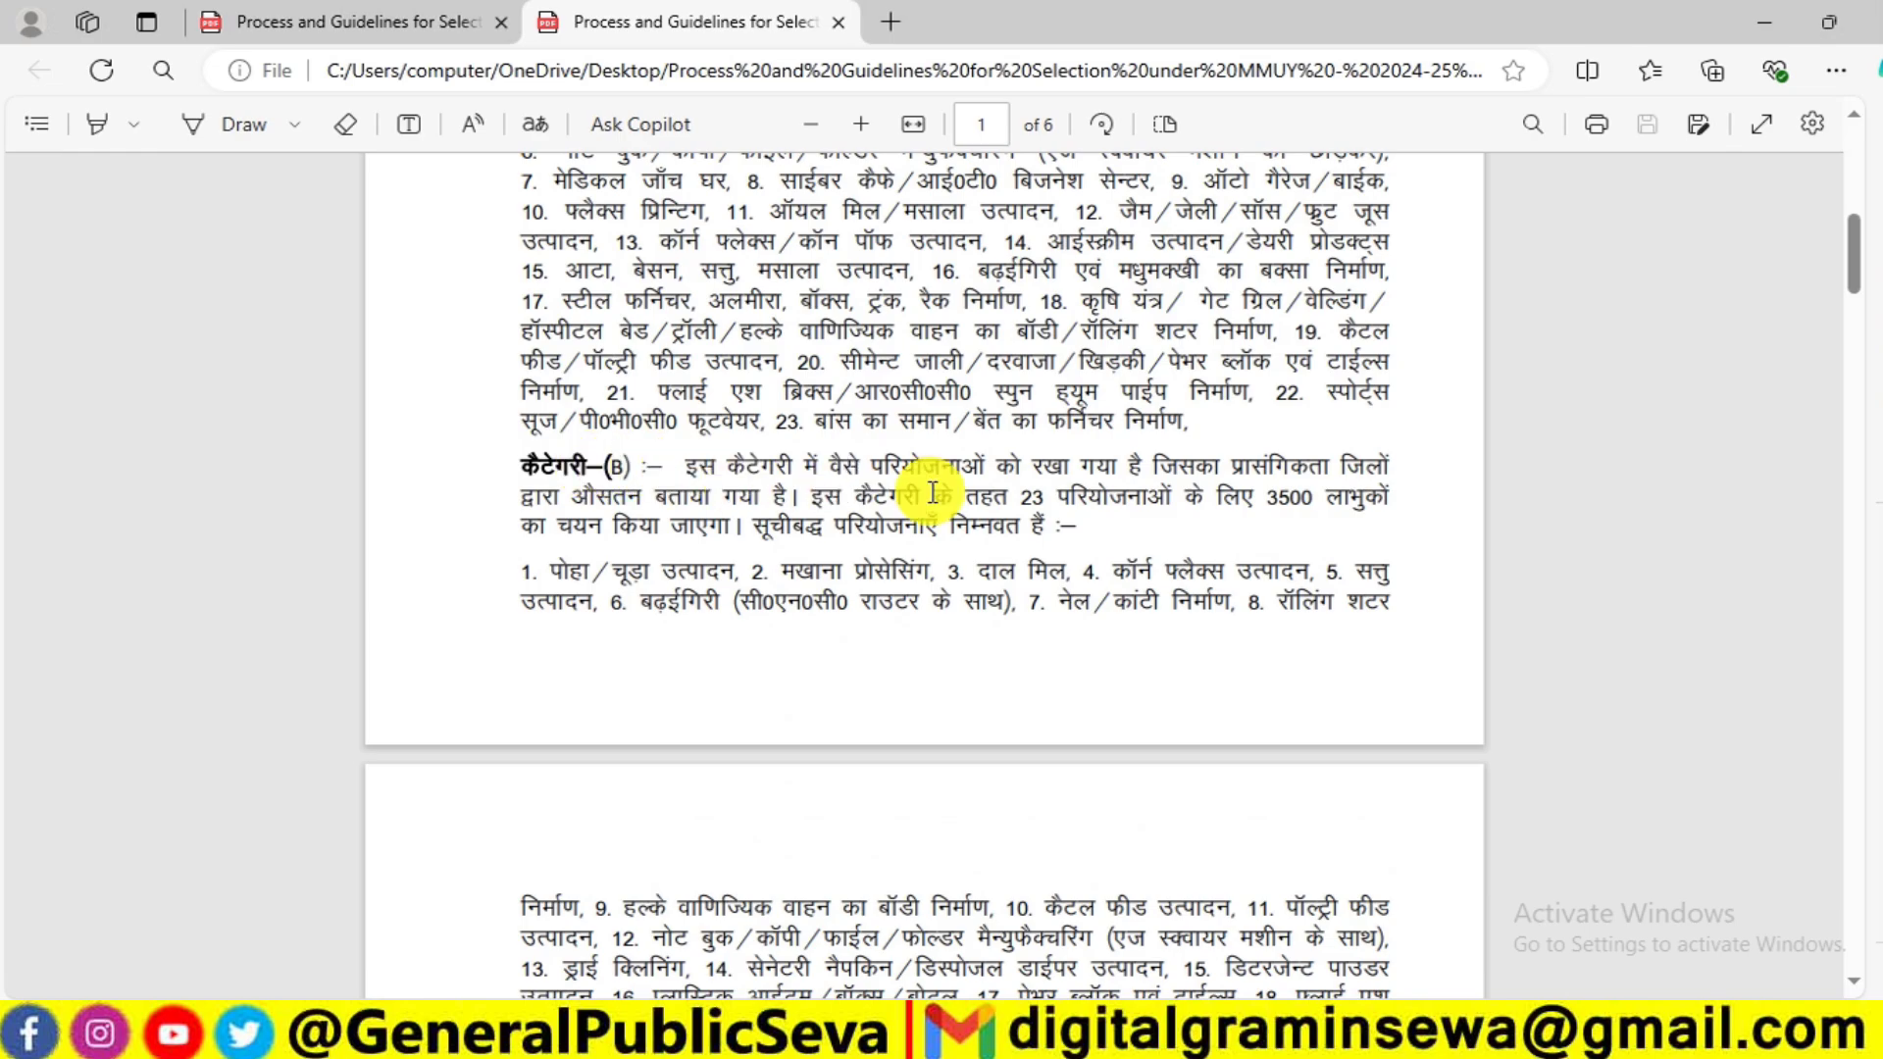
left_click_drag(1260, 497, 1302, 497)
scroll(1089, 496, "down", 2)
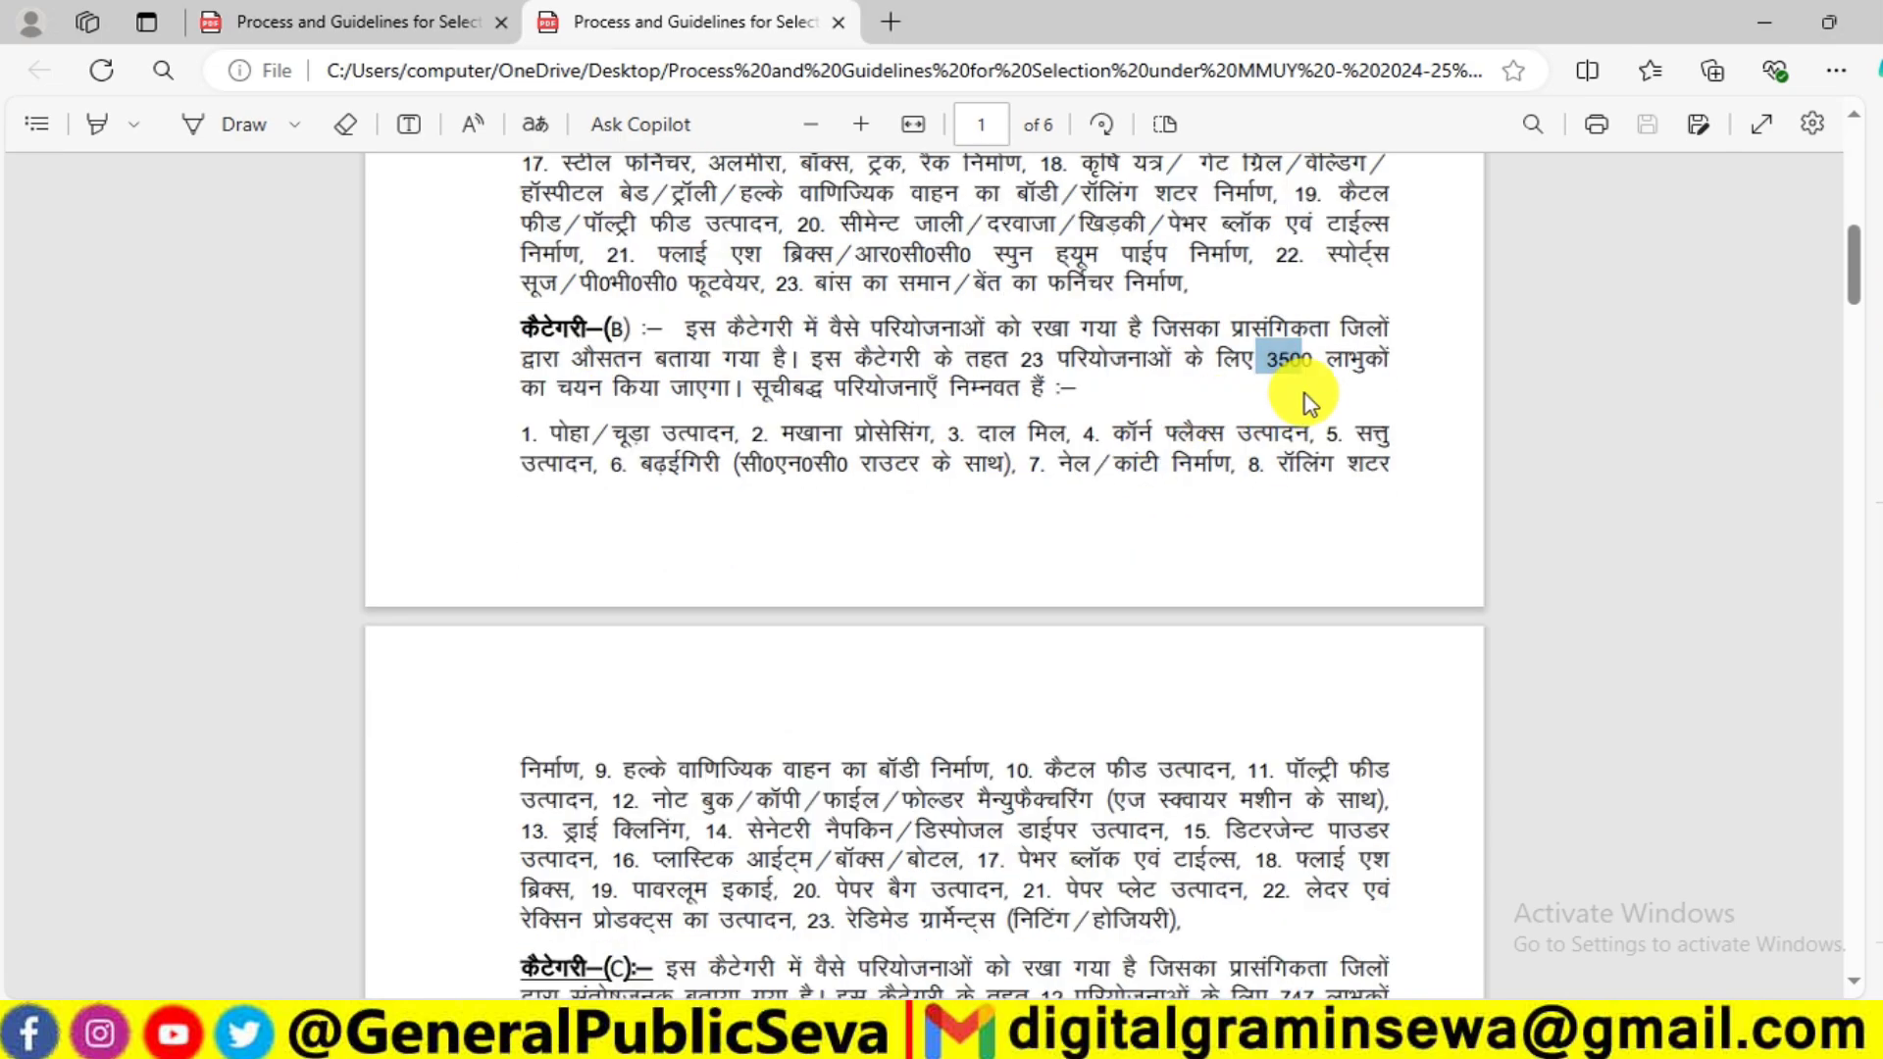
left_click_drag(685, 328, 1021, 390)
scroll(730, 418, "down", 7)
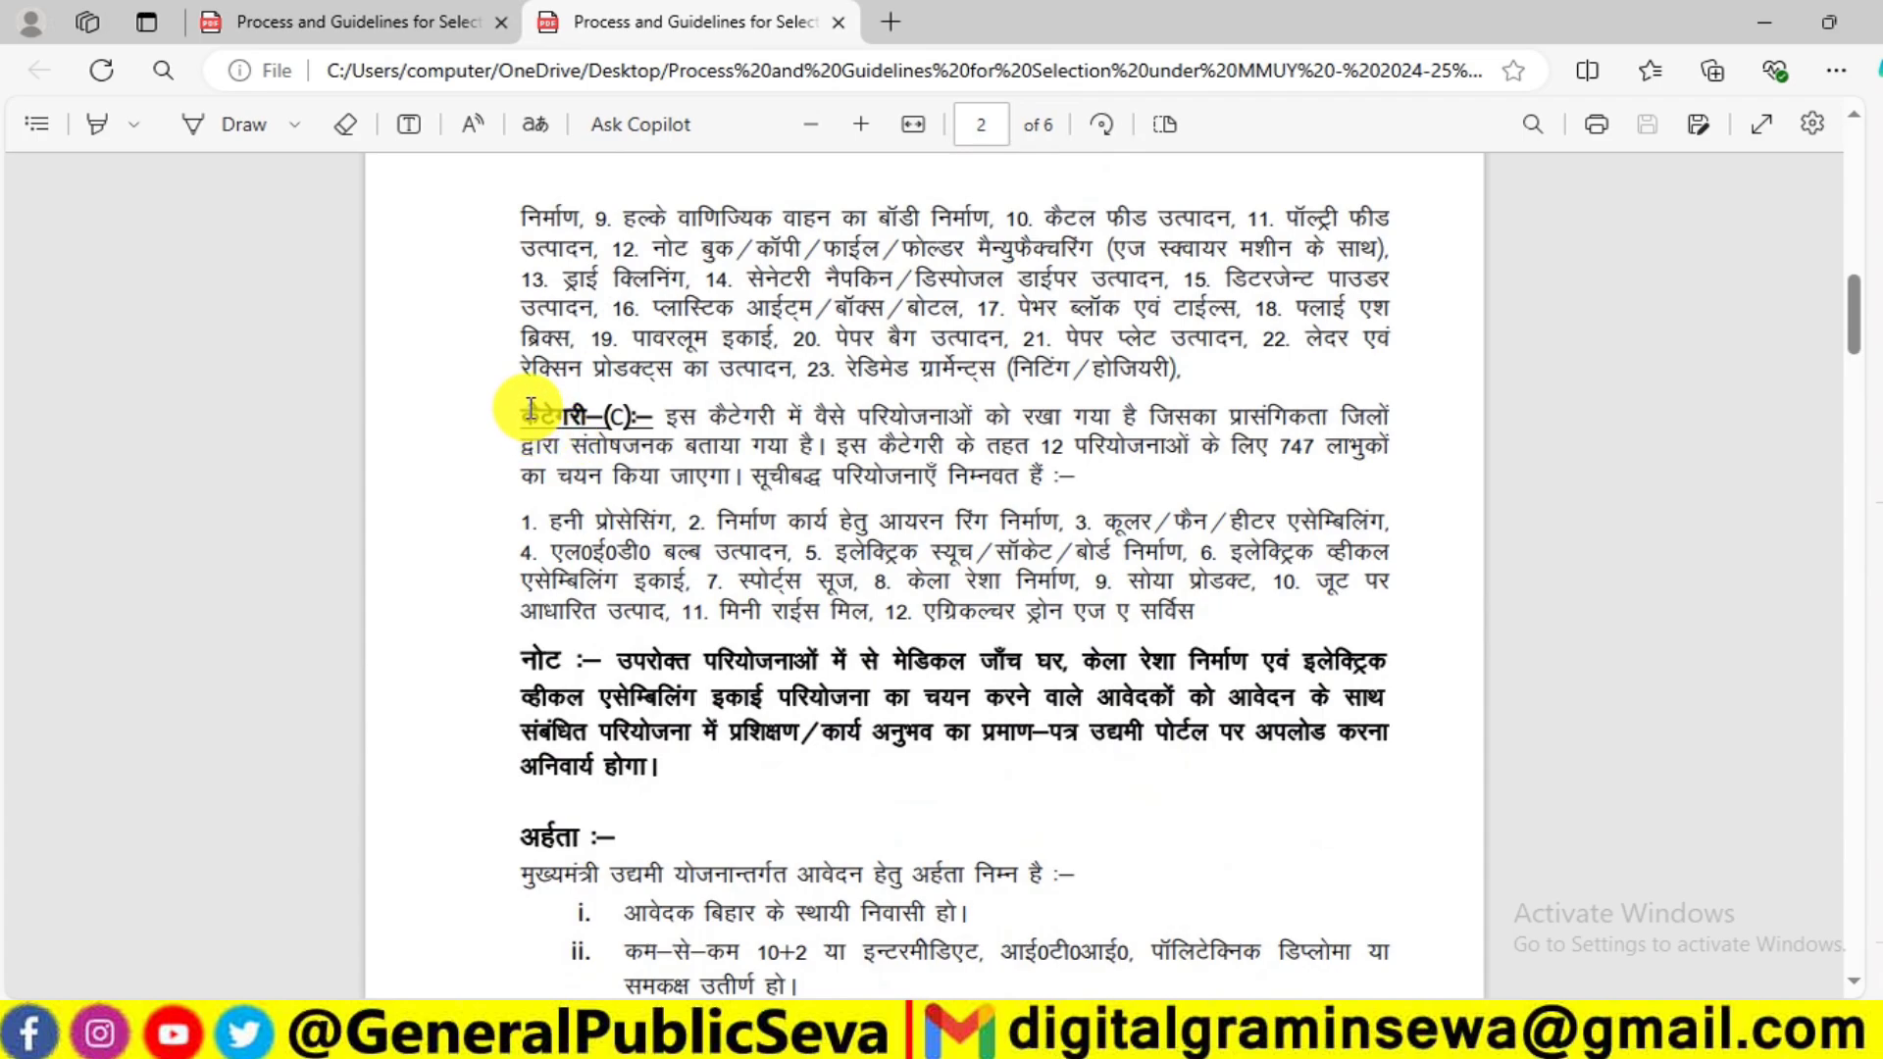
- Examine the Category C beneficiary quota and project list in the guidelines, and recheck the Category A section
left_click_drag(521, 416, 625, 418)
left_click_drag(1314, 444, 1290, 467)
left_click(1290, 468)
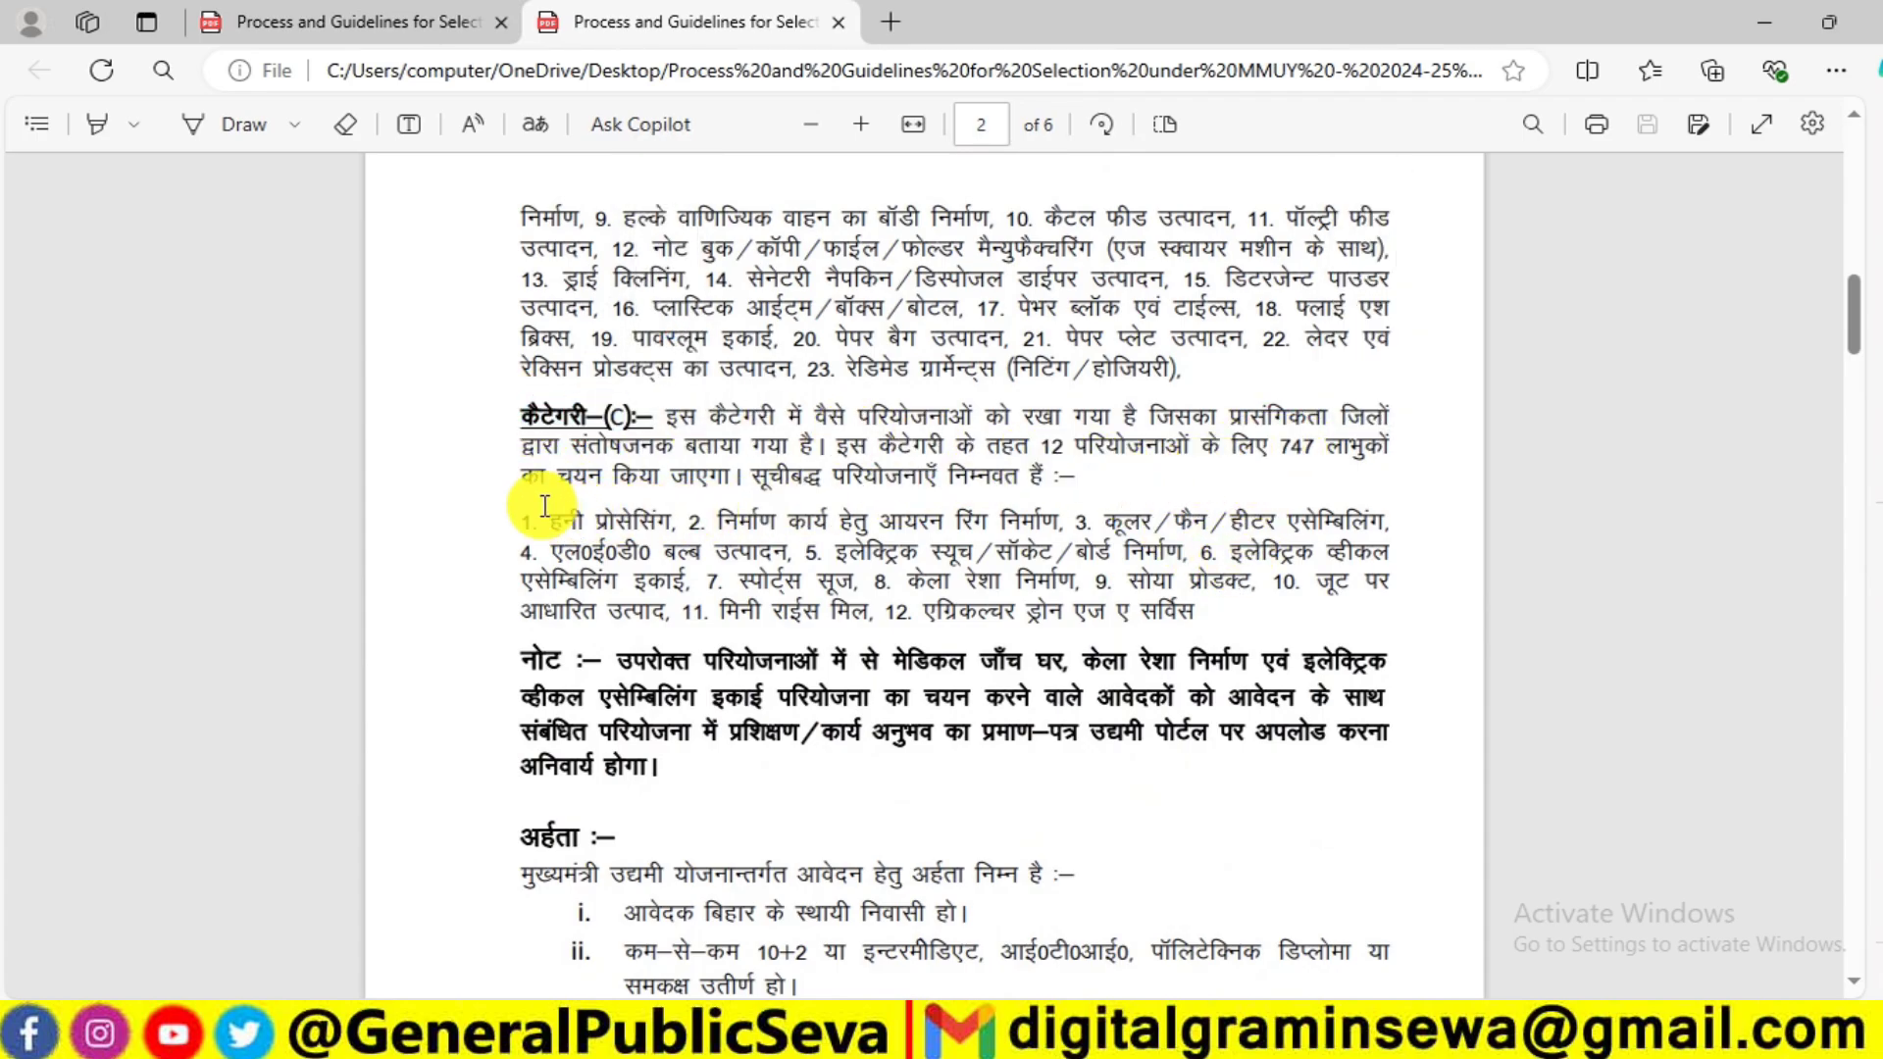
left_click_drag(559, 513, 1177, 612)
left_click(1040, 564)
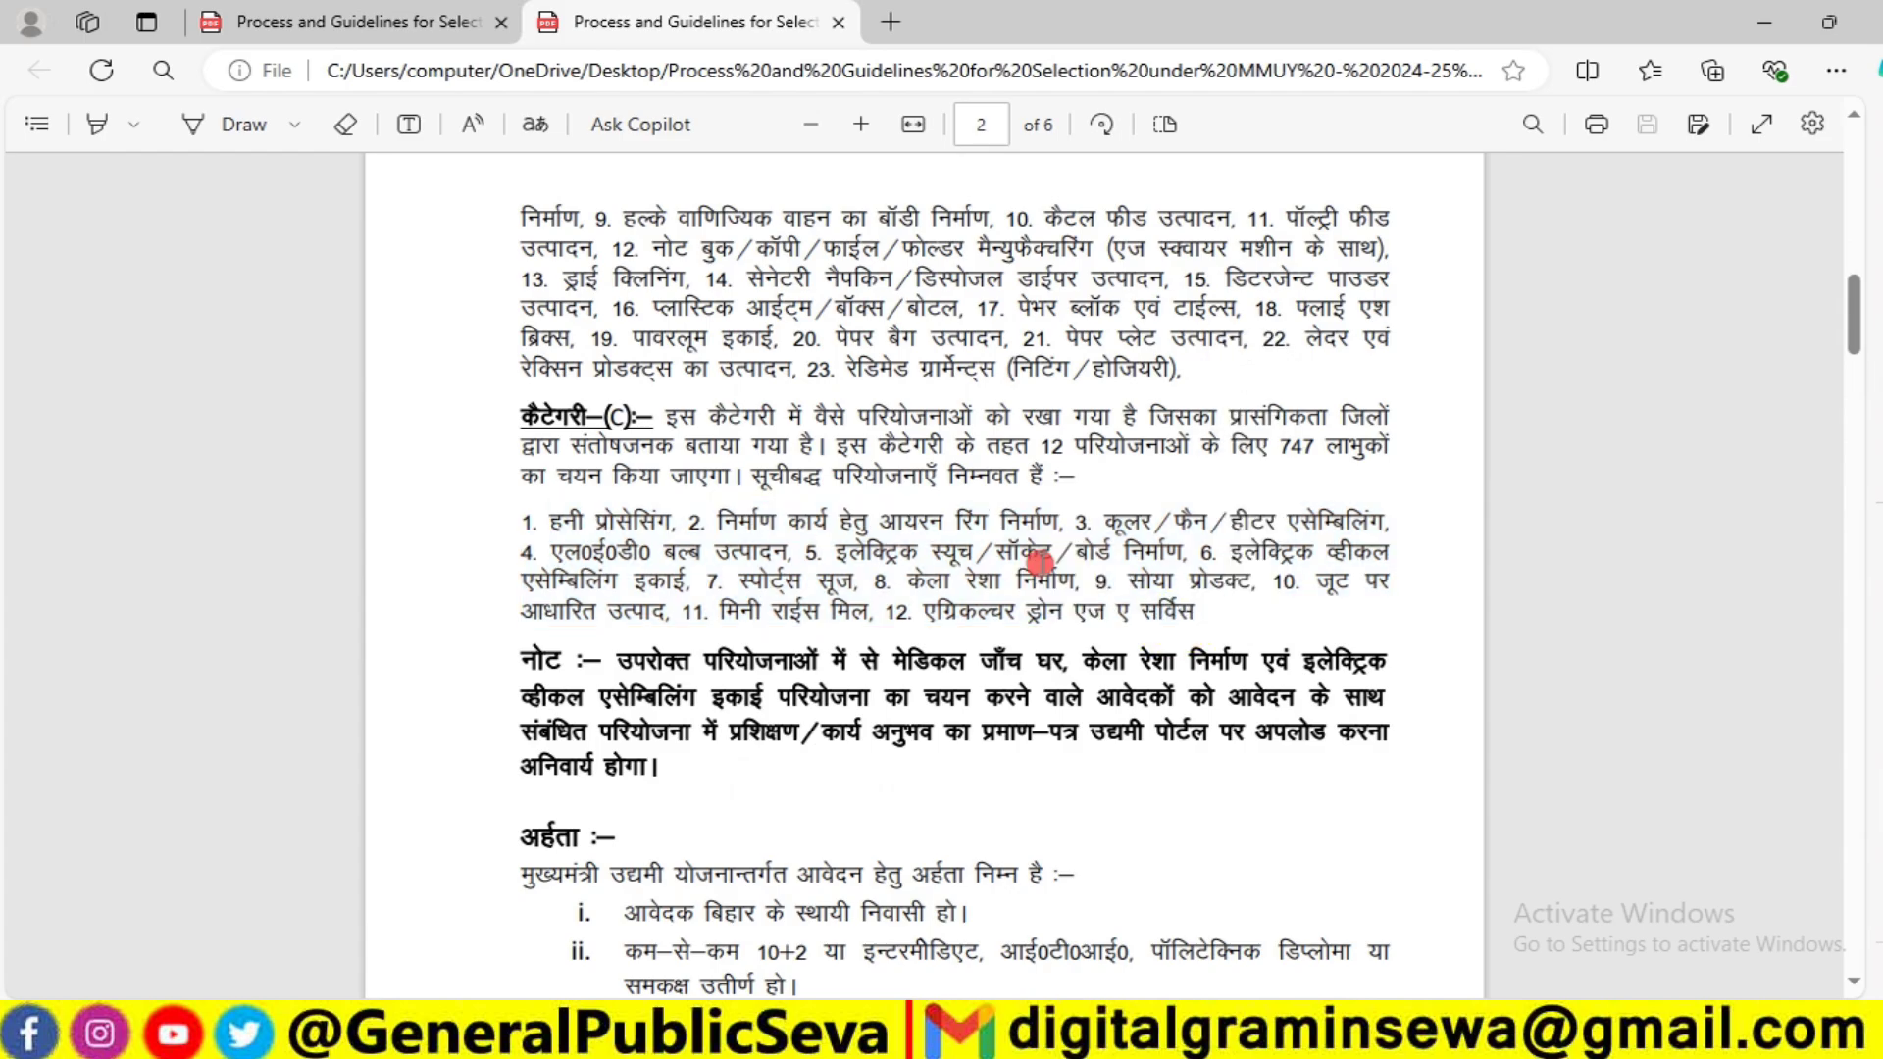
scroll(868, 517, "up", 12)
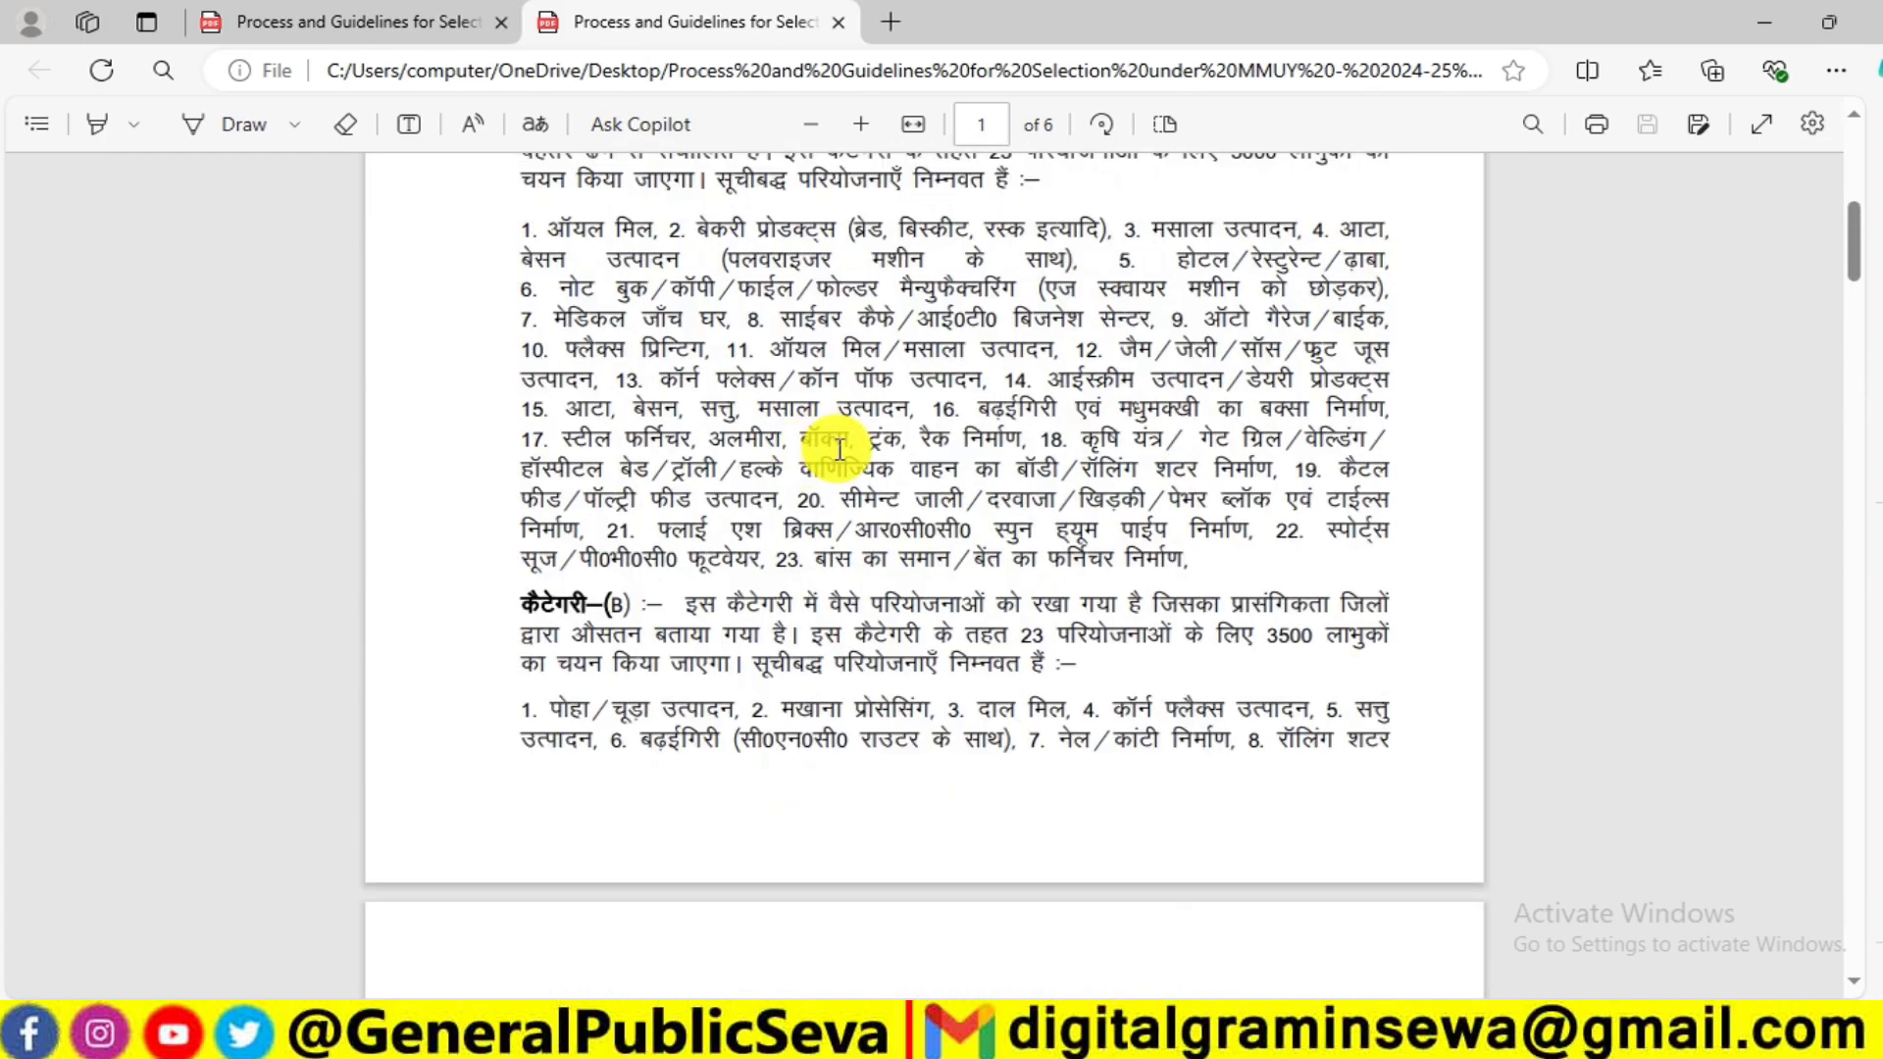
scroll(911, 502, "up", 3)
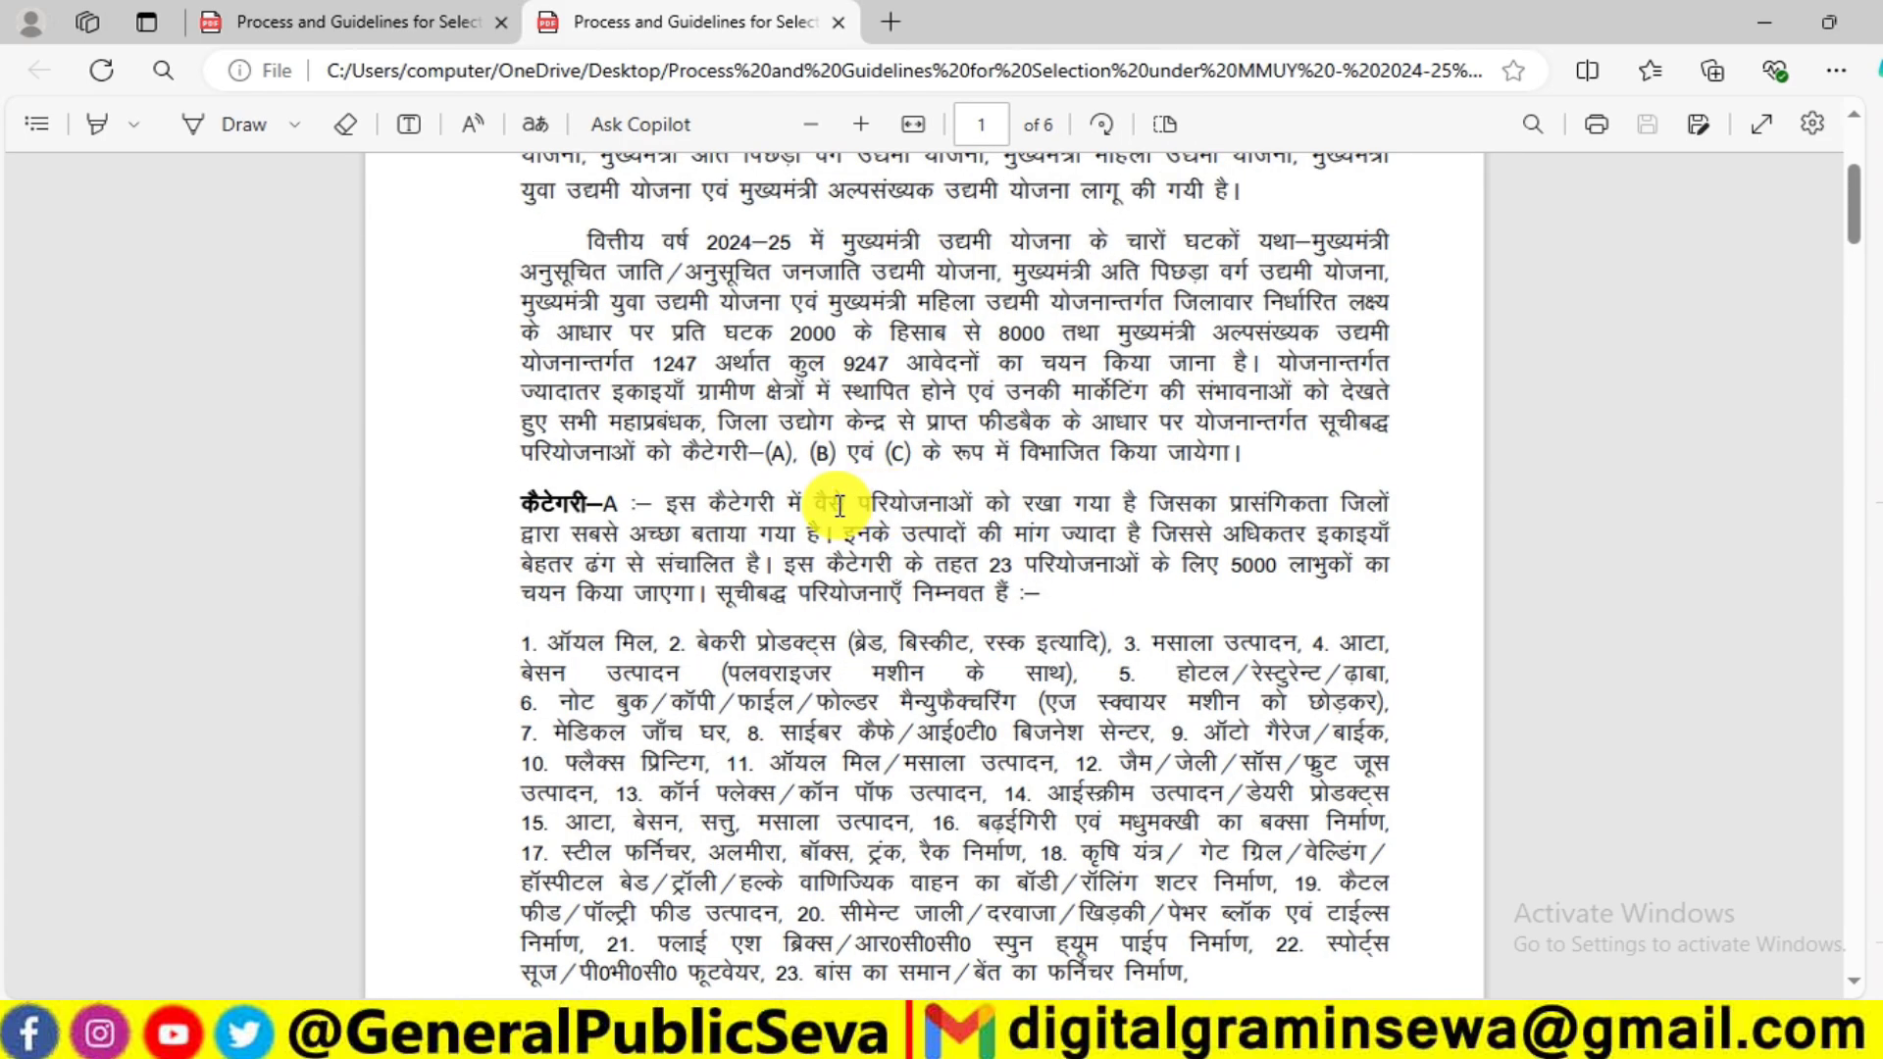
left_click_drag(667, 502, 917, 735)
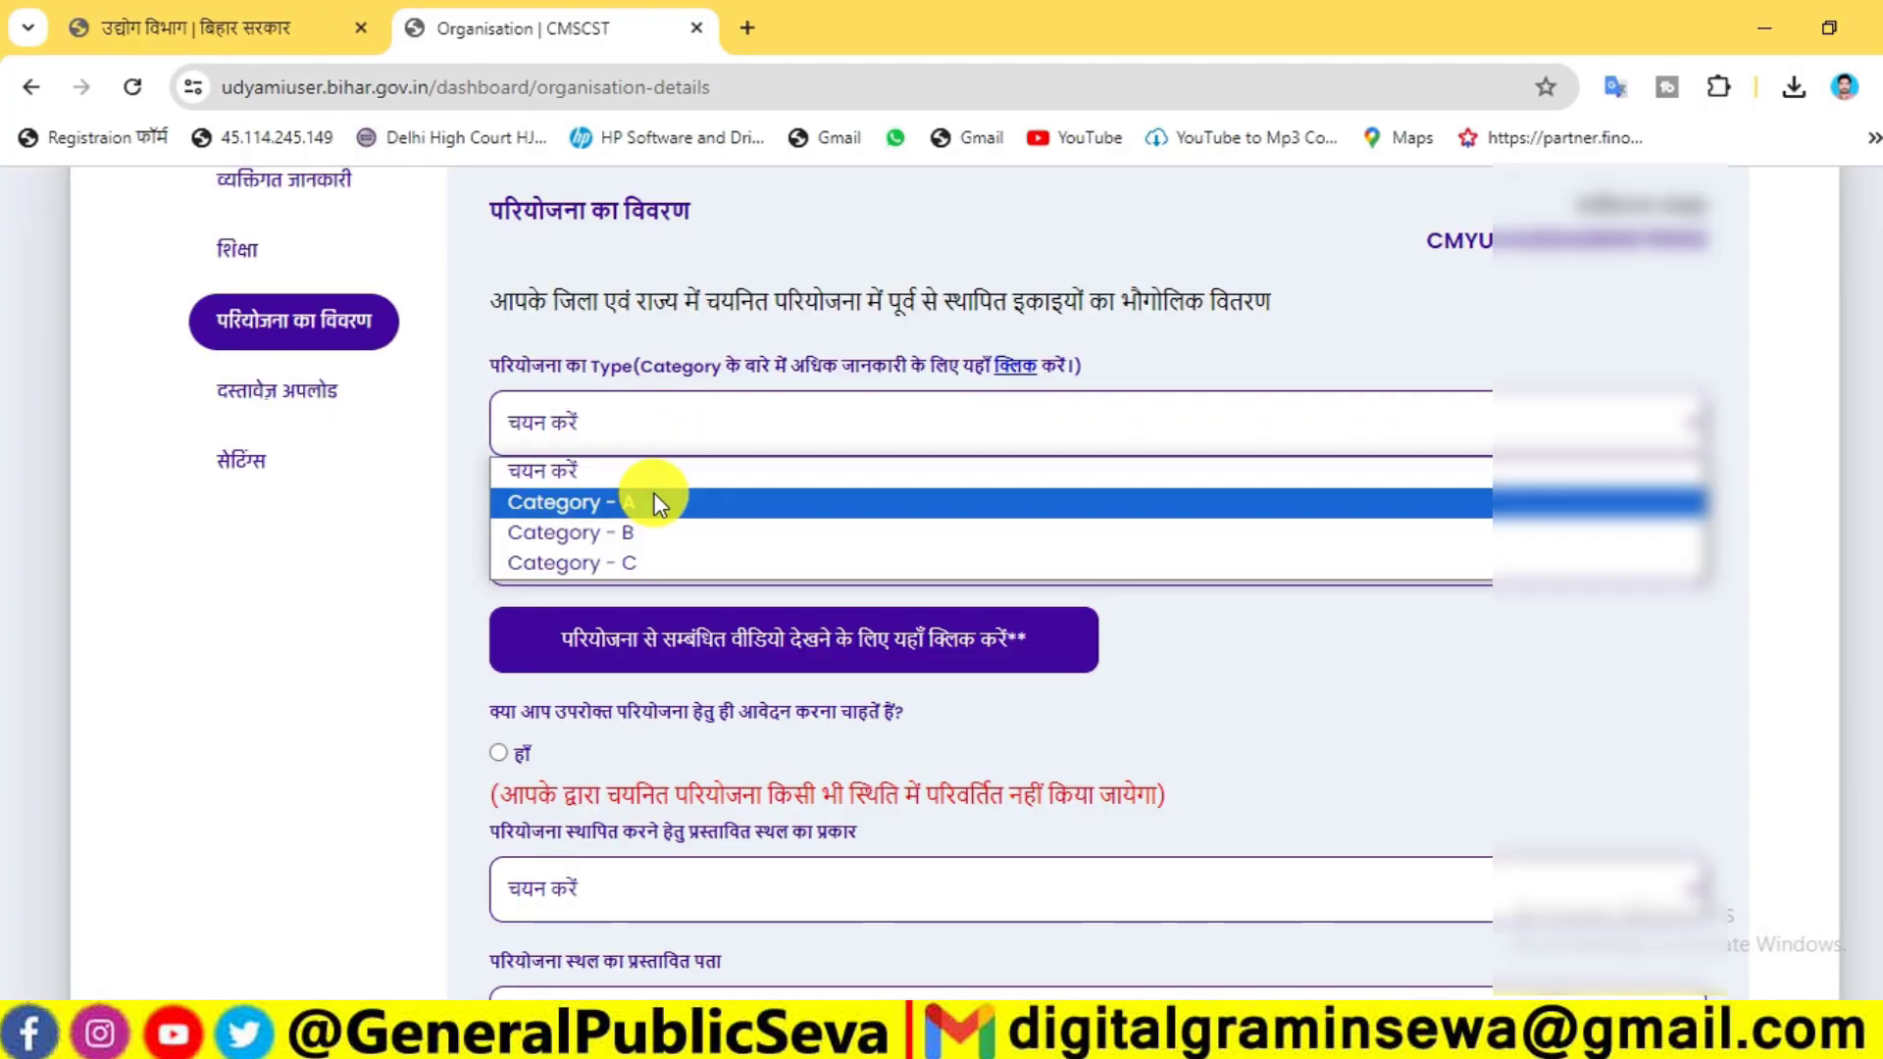
- Back in the portal's project details form, set the project type to Category - A and the project to साईबर कैफे/आई0टी0 बिजनेश सेन्टर
left_click(649, 503)
scroll(672, 433, "down", 2)
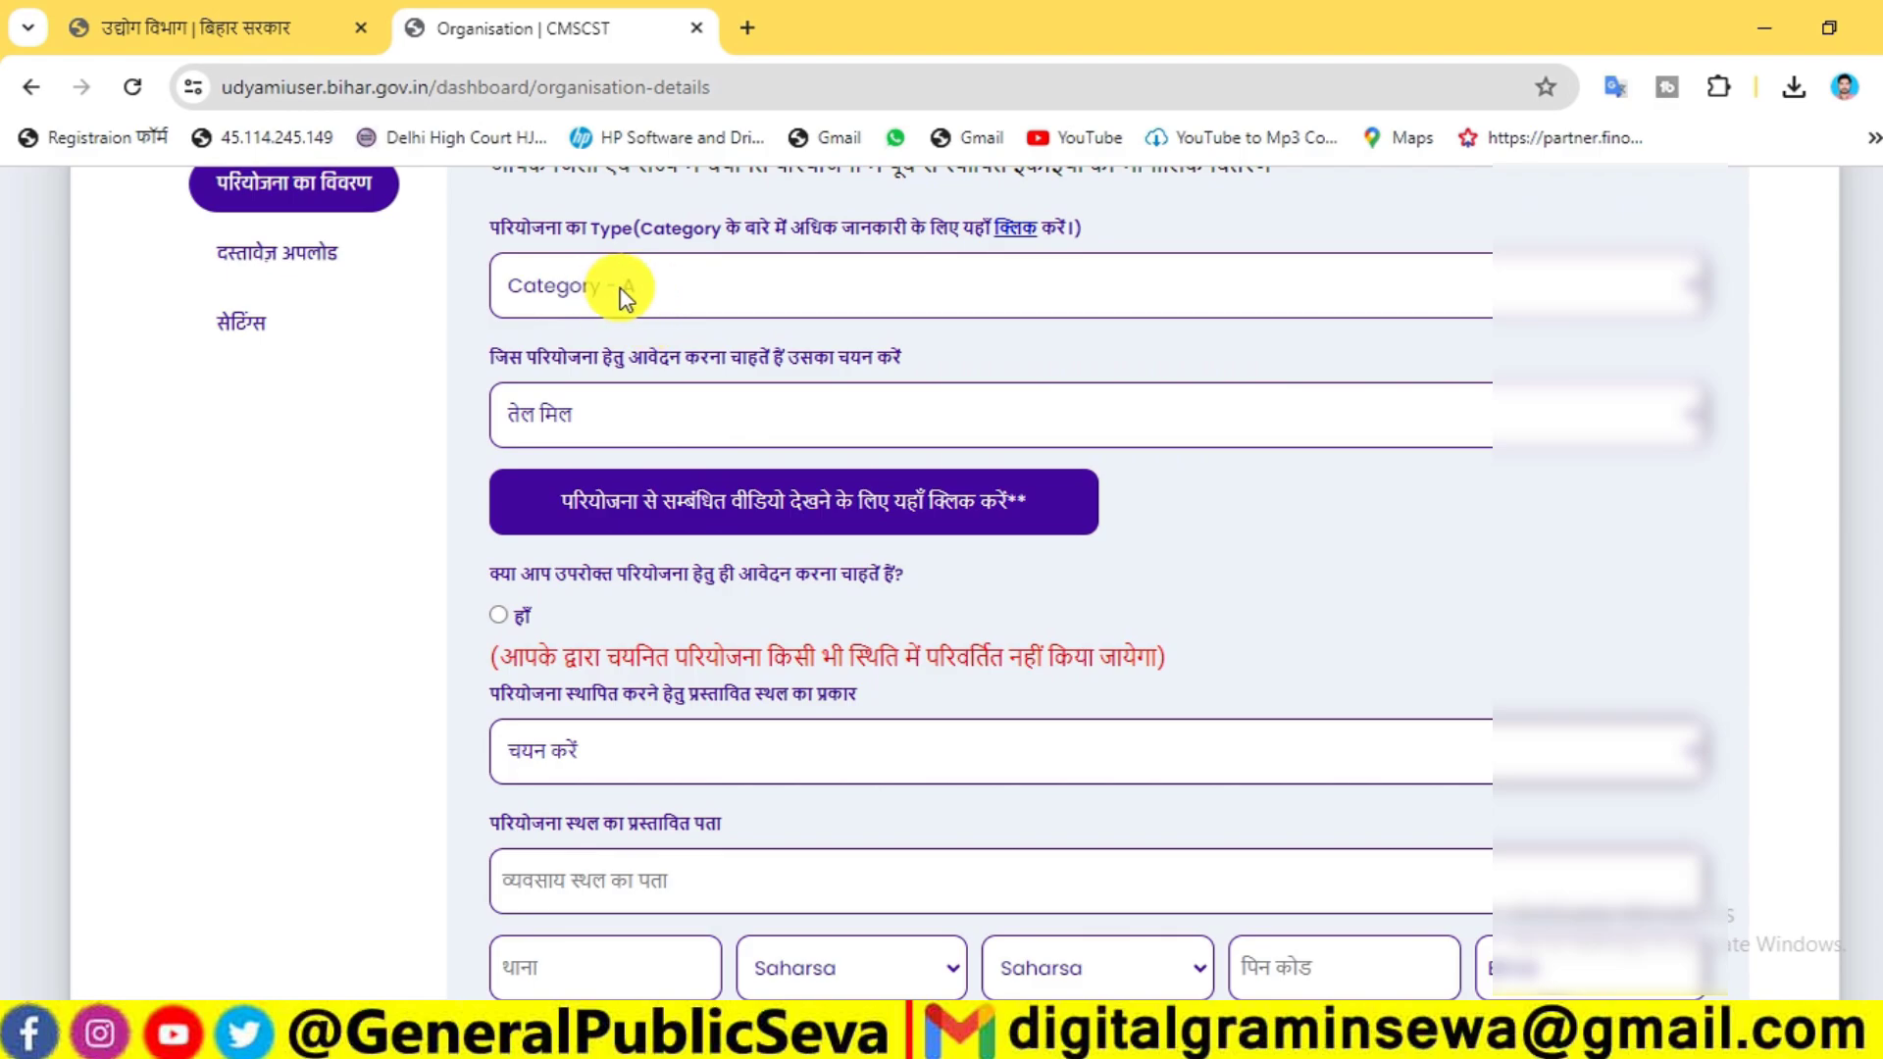
left_click(588, 419)
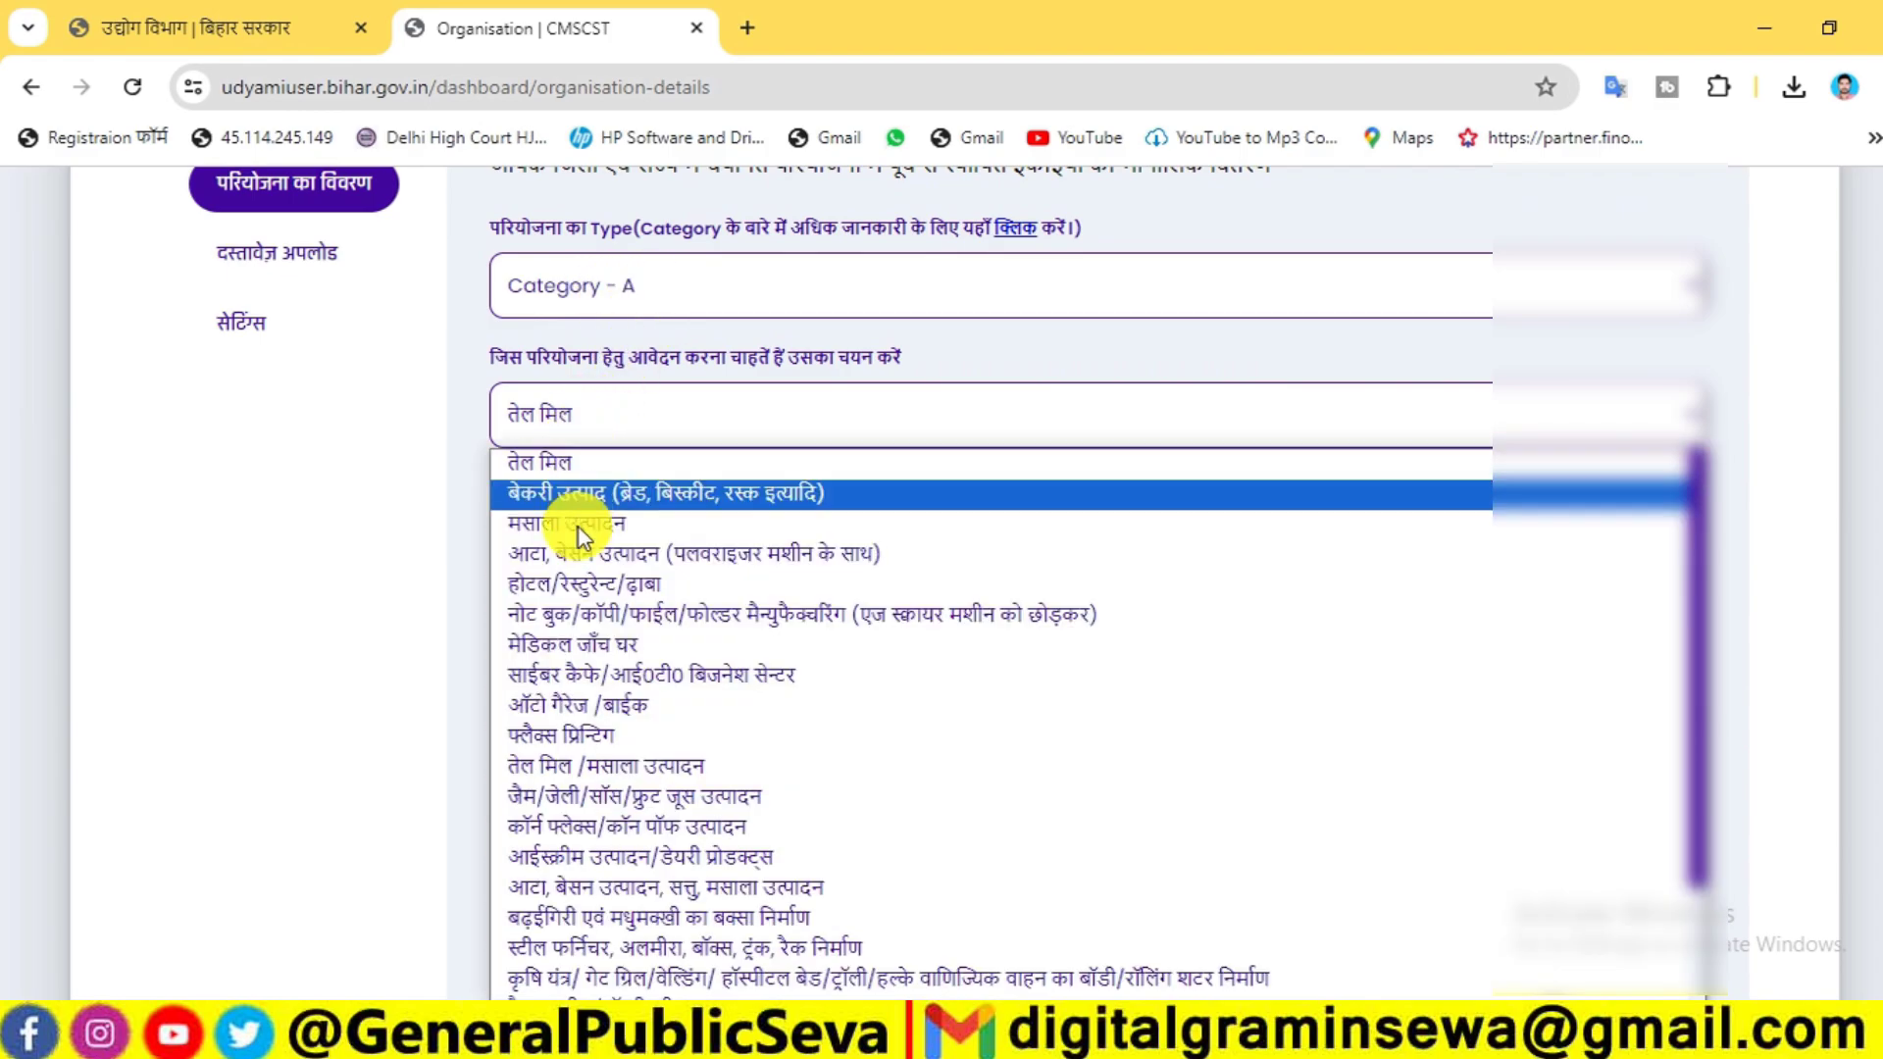
left_click(634, 678)
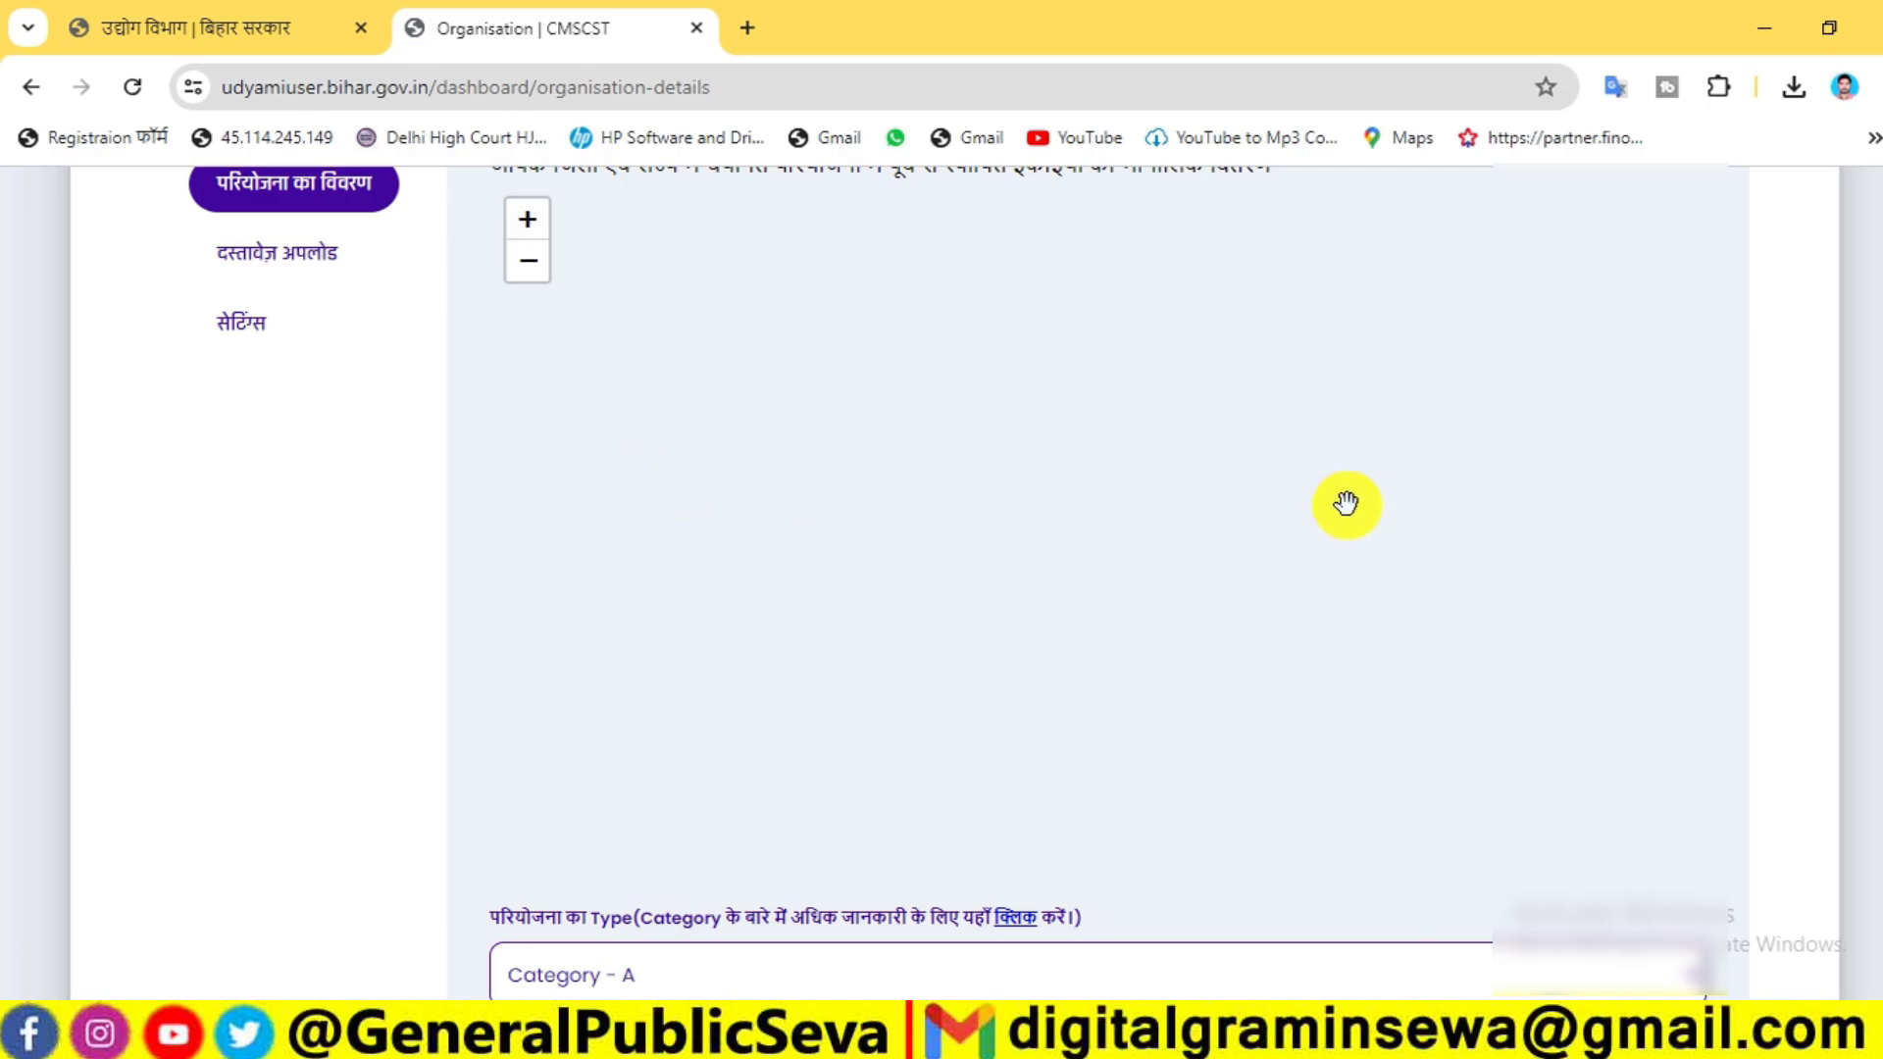
- Confirm with हाँ that the application is for the selected project
scroll(1223, 533, "down", 8)
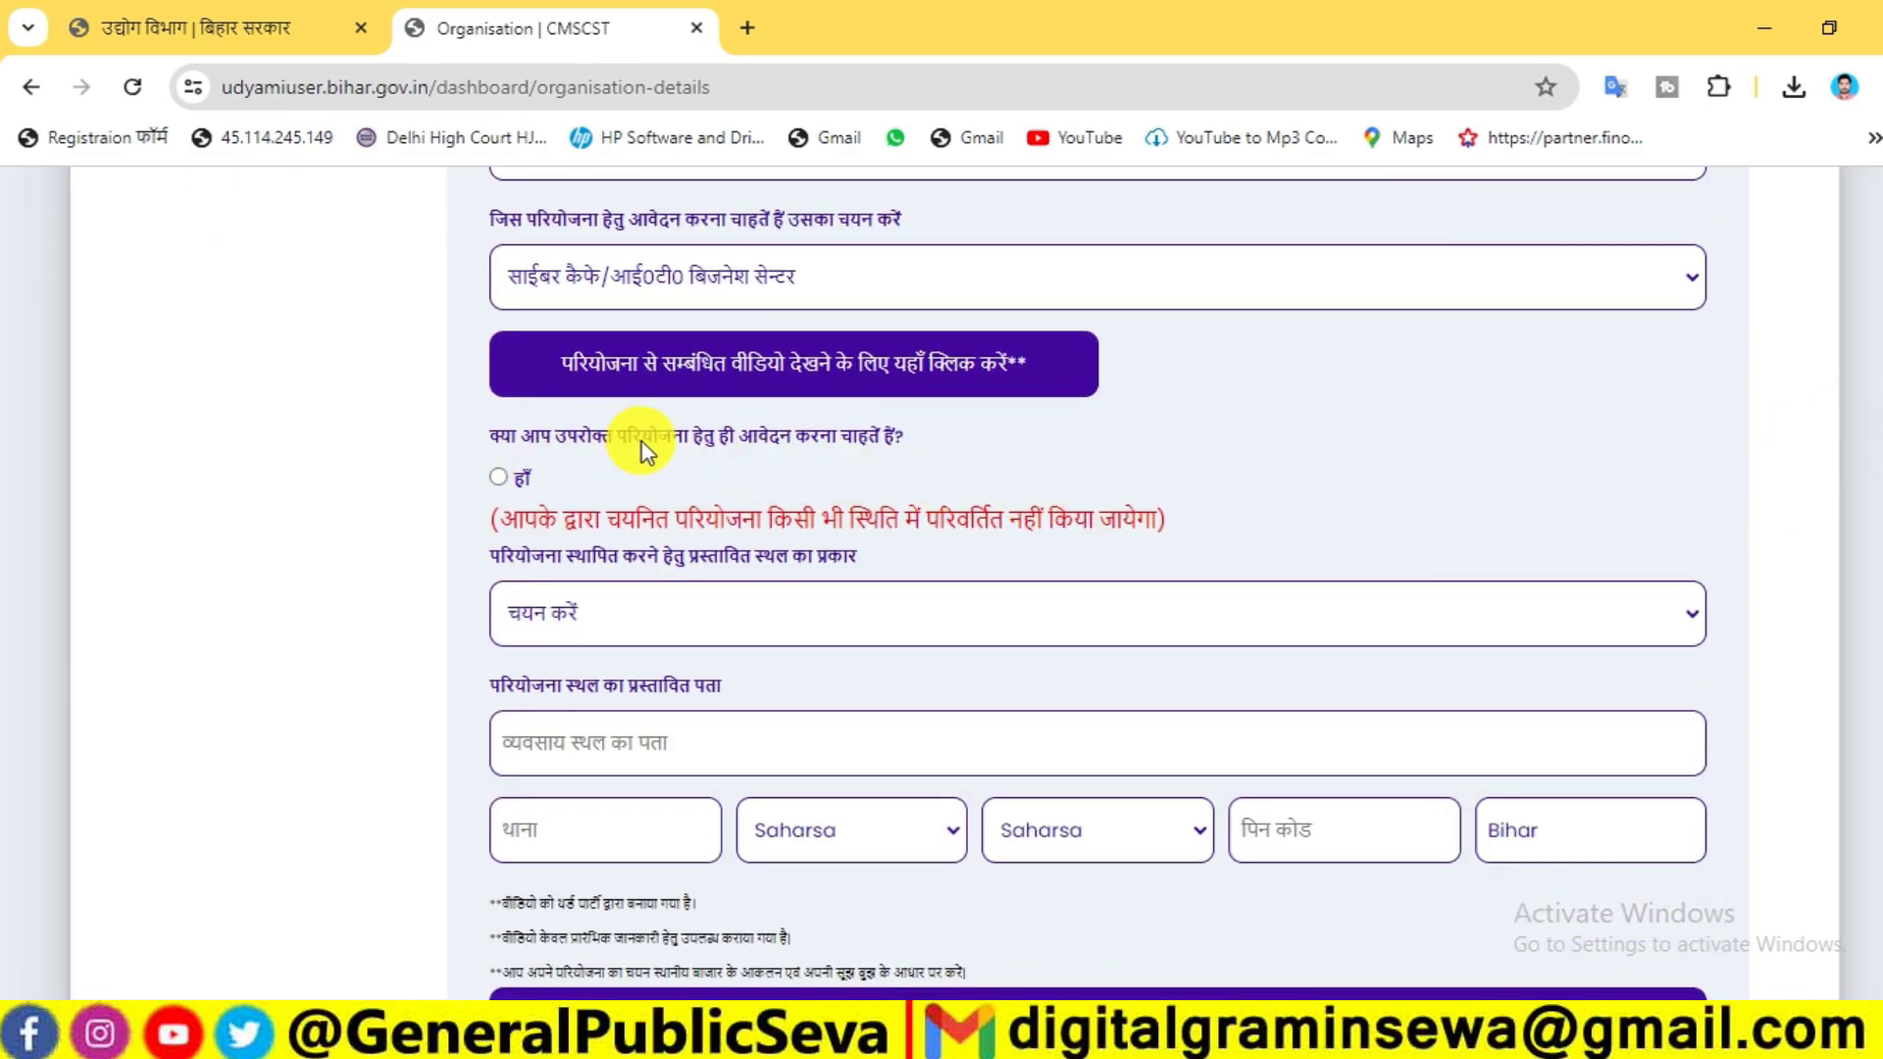
left_click(499, 477)
scroll(719, 466, "down", 3)
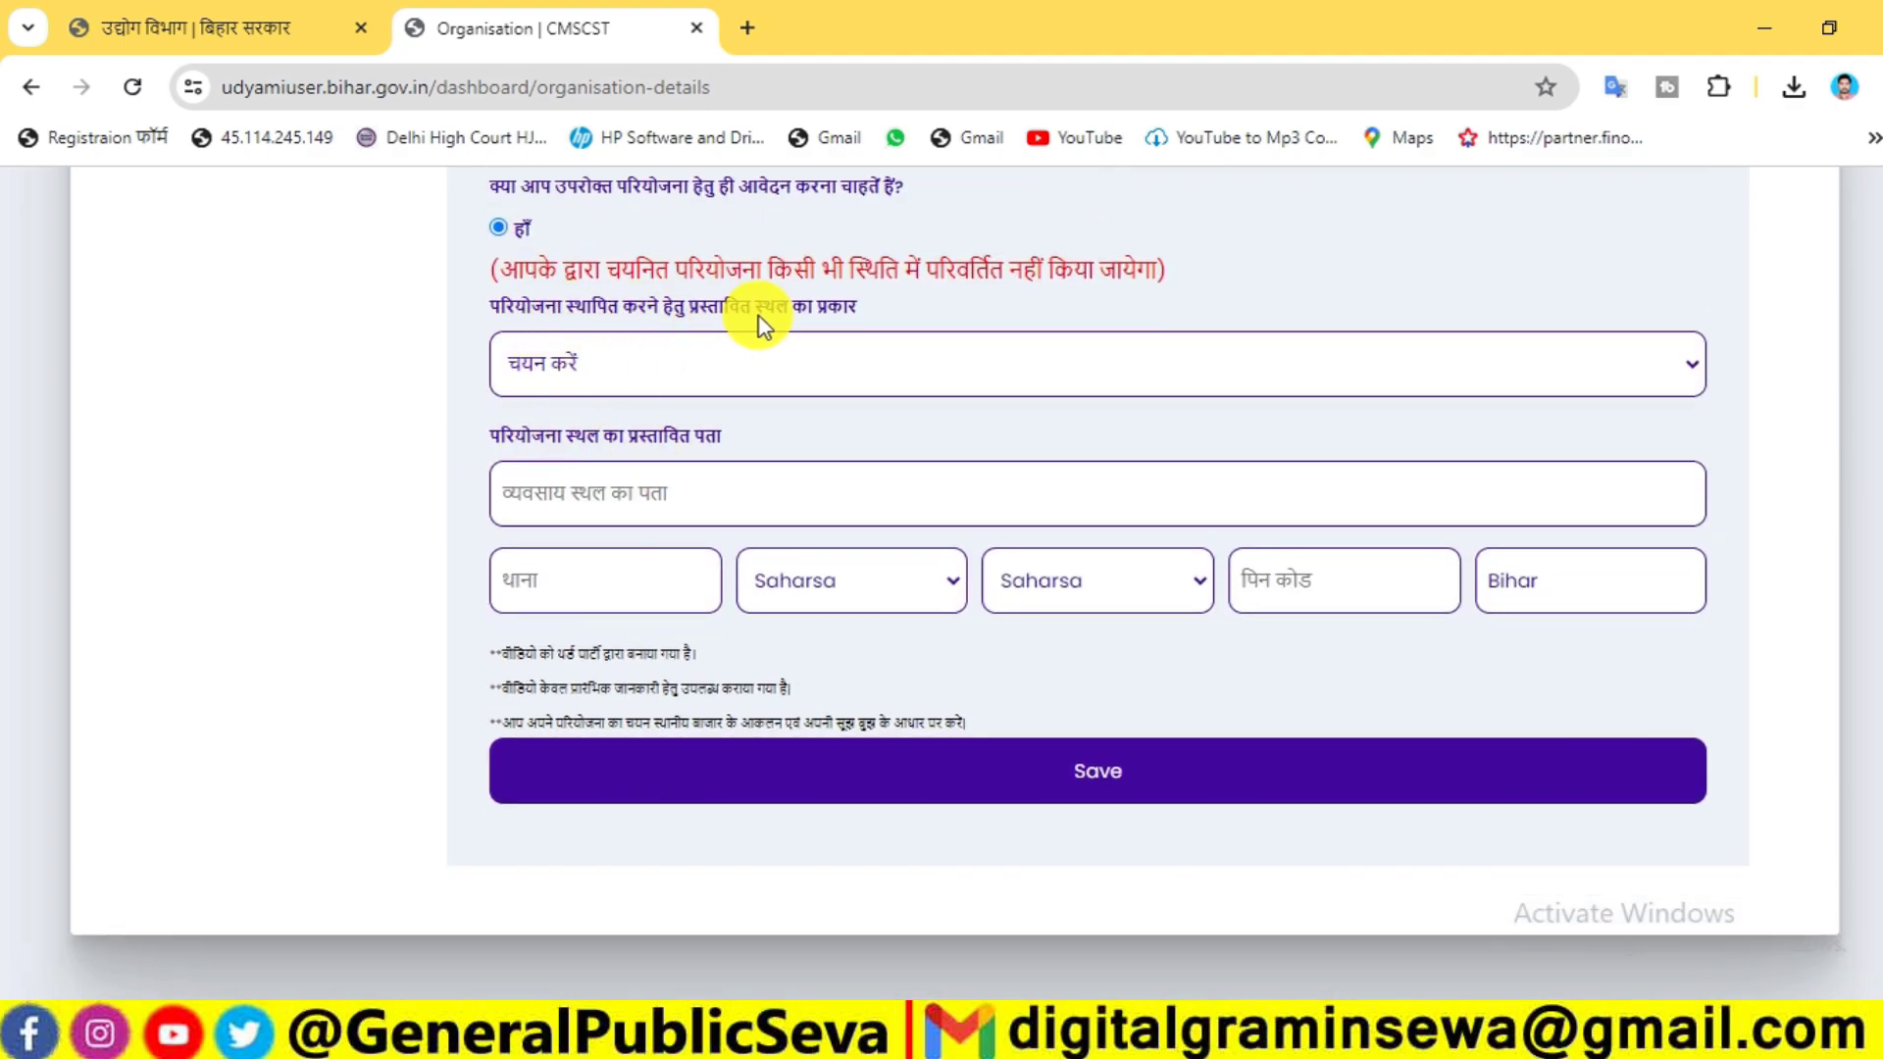
- Set the proposed project site type to स्वयं का स्थान, fill in the business site address, and save the project details
left_click(585, 377)
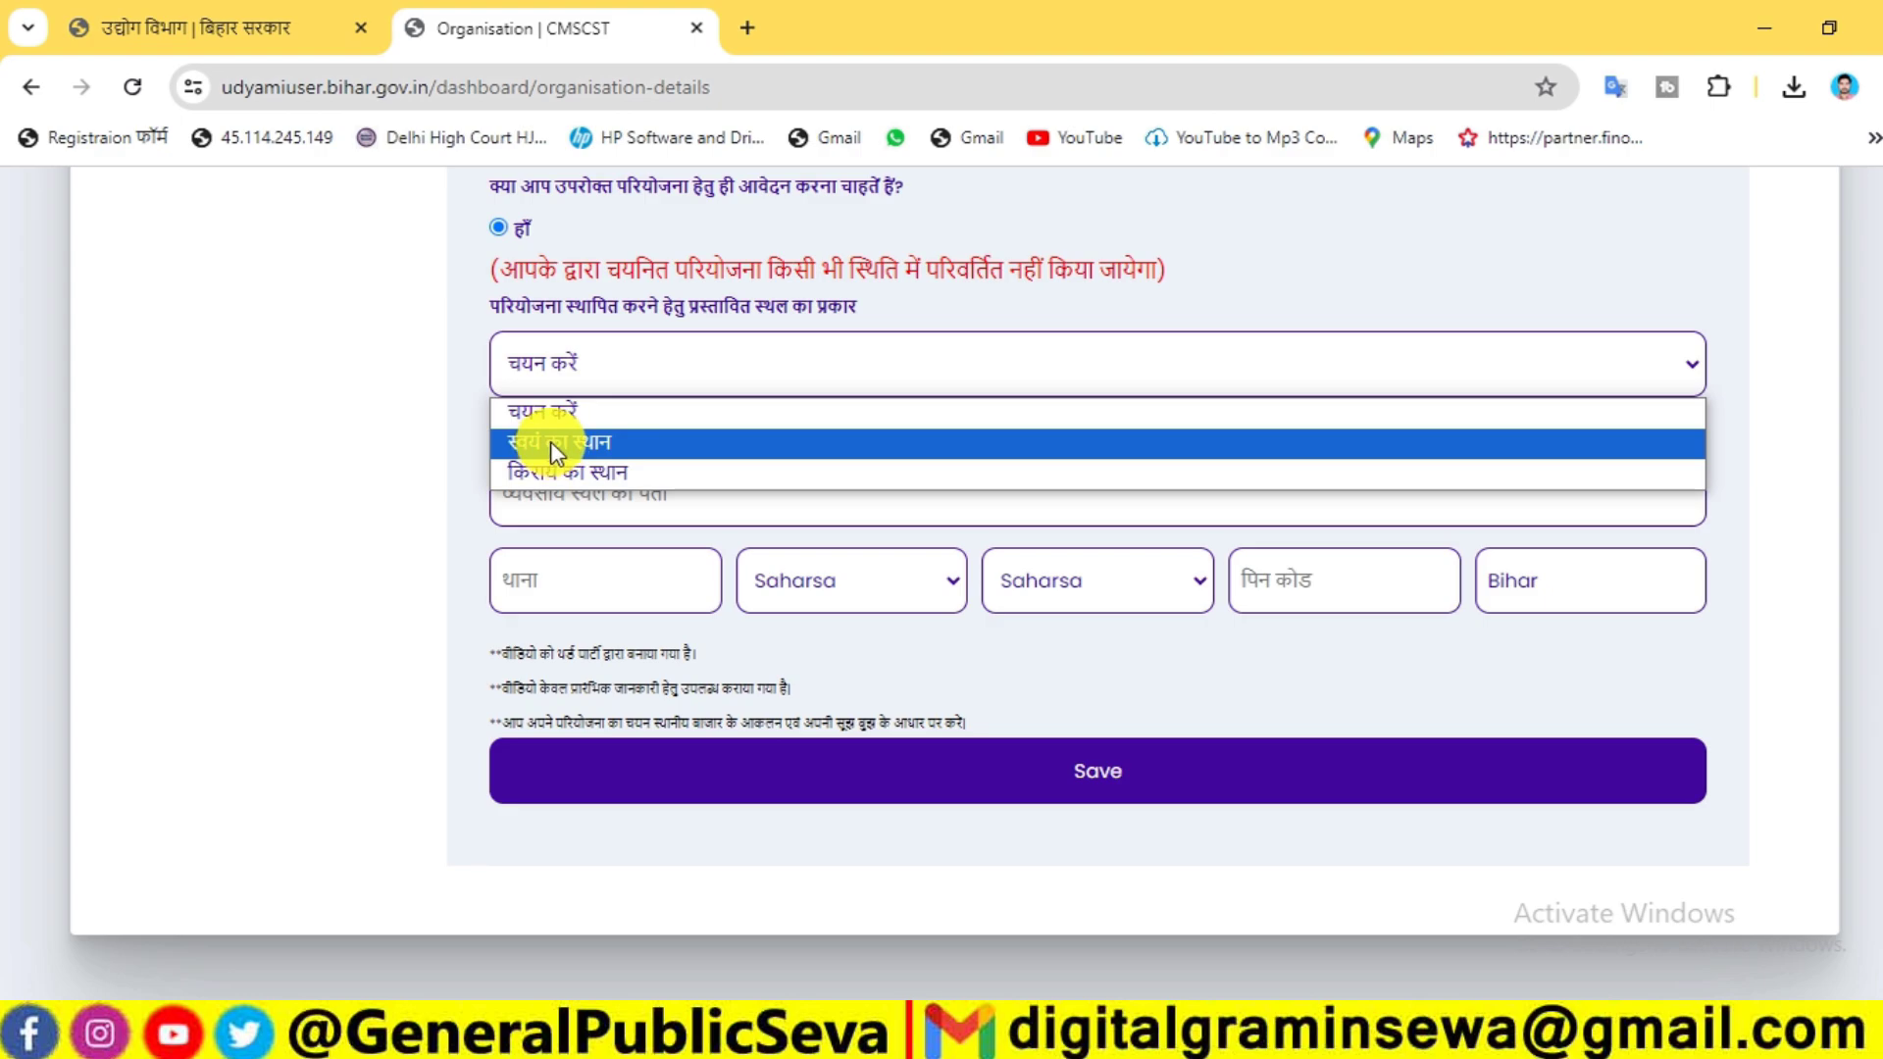
left_click(556, 446)
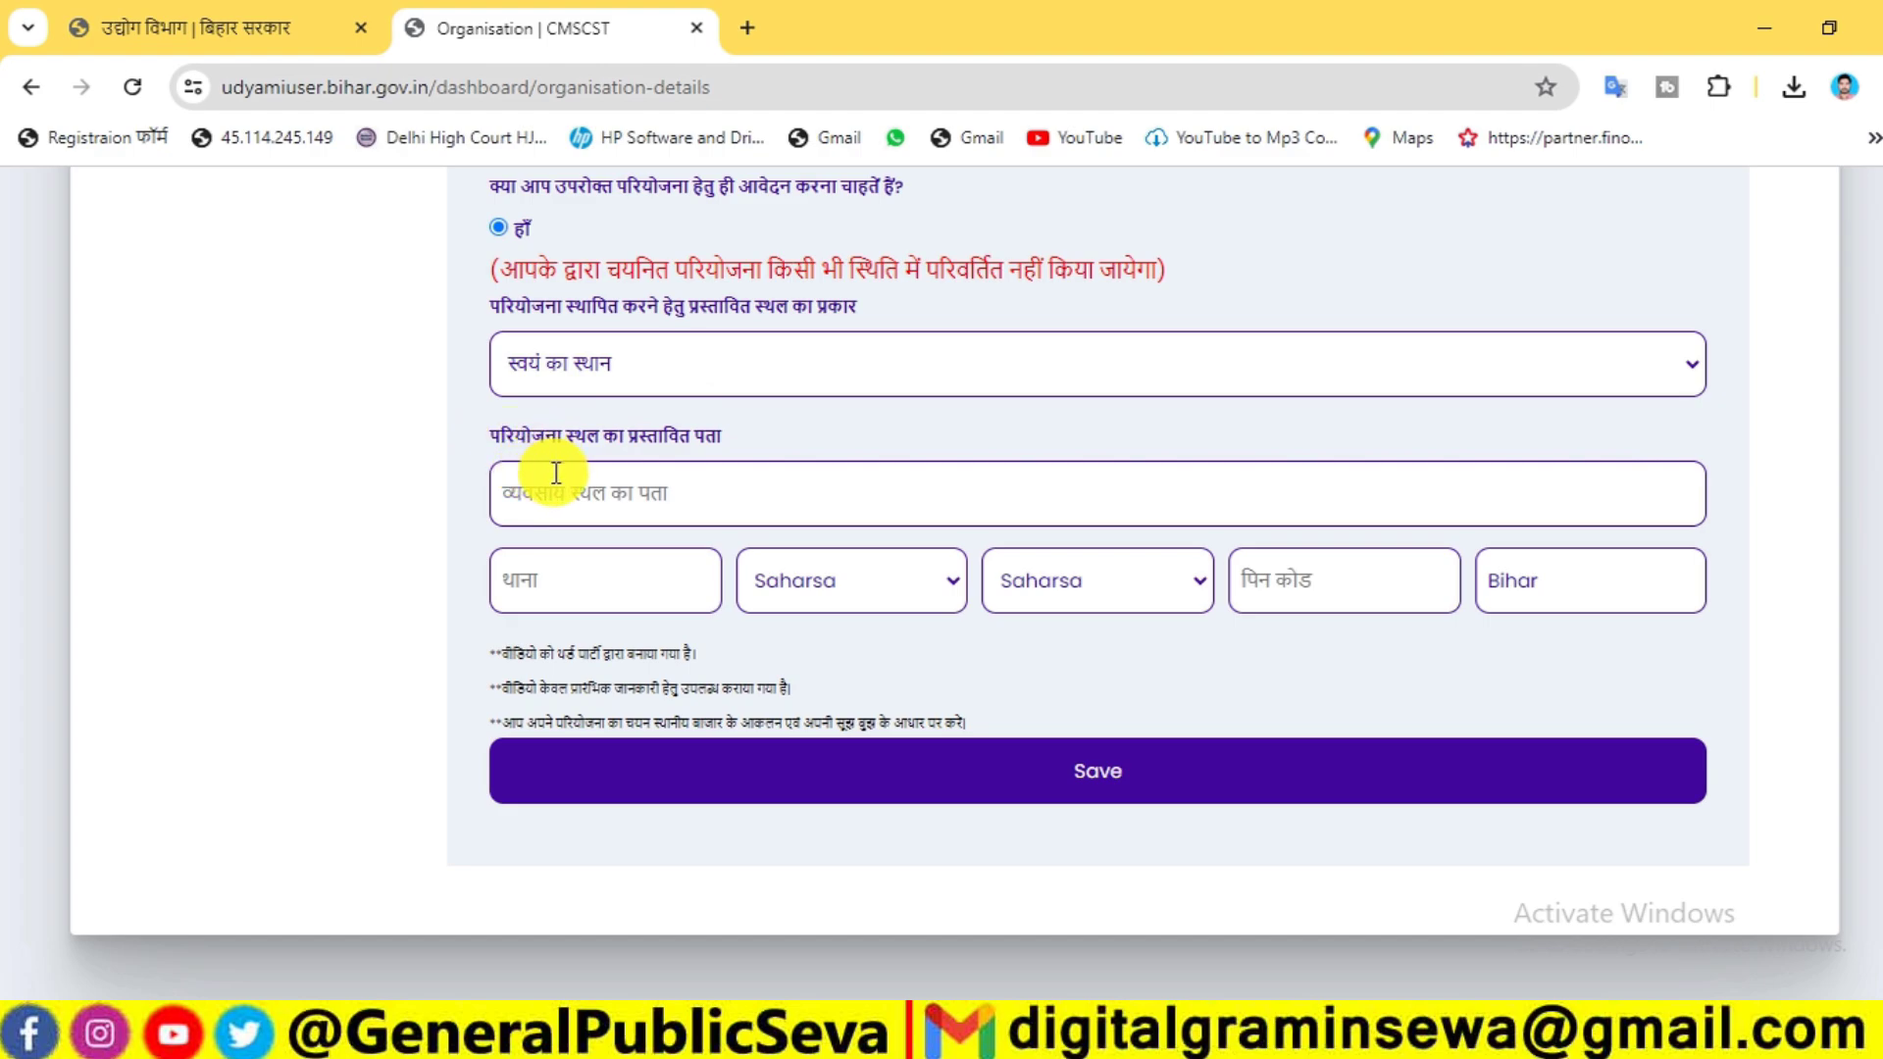
left_click(549, 476)
left_click(1074, 780)
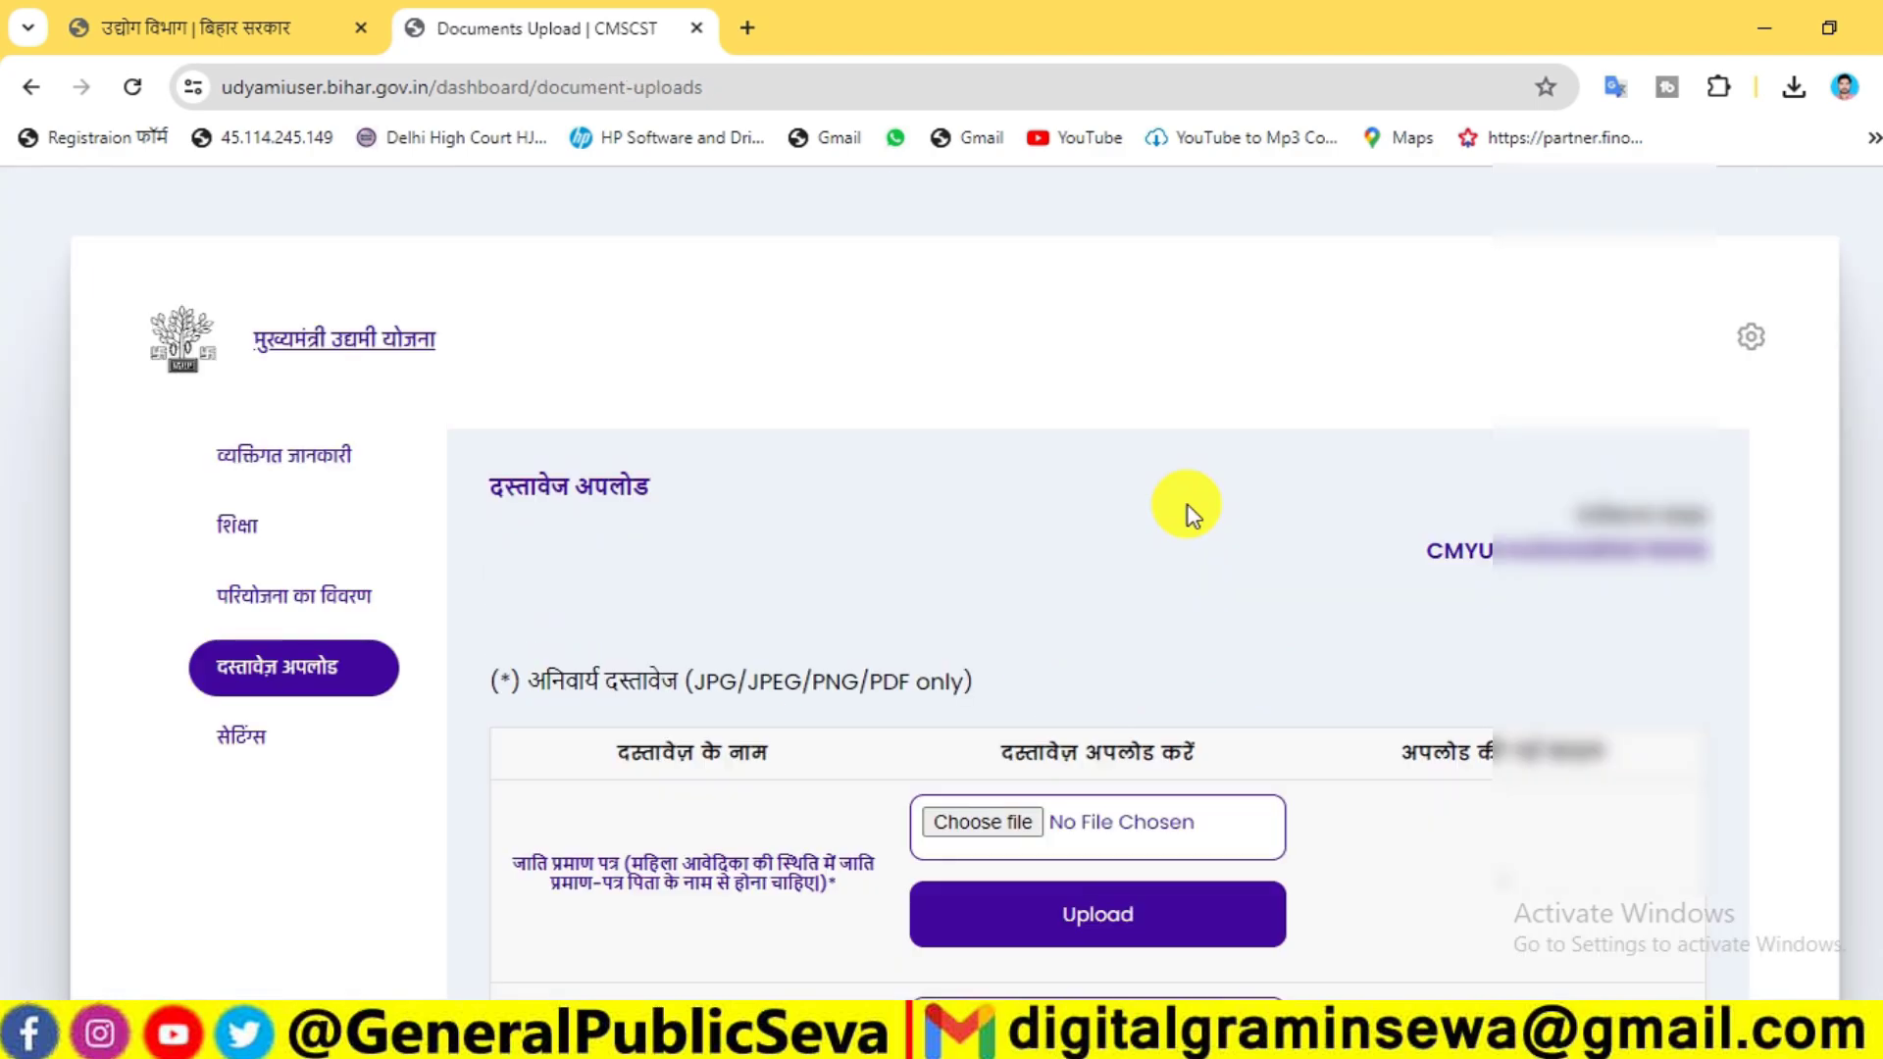
- Choose jati.jpg as the file for the जाति प्रमाण पत्र in the document upload list
scroll(1187, 509, "down", 4)
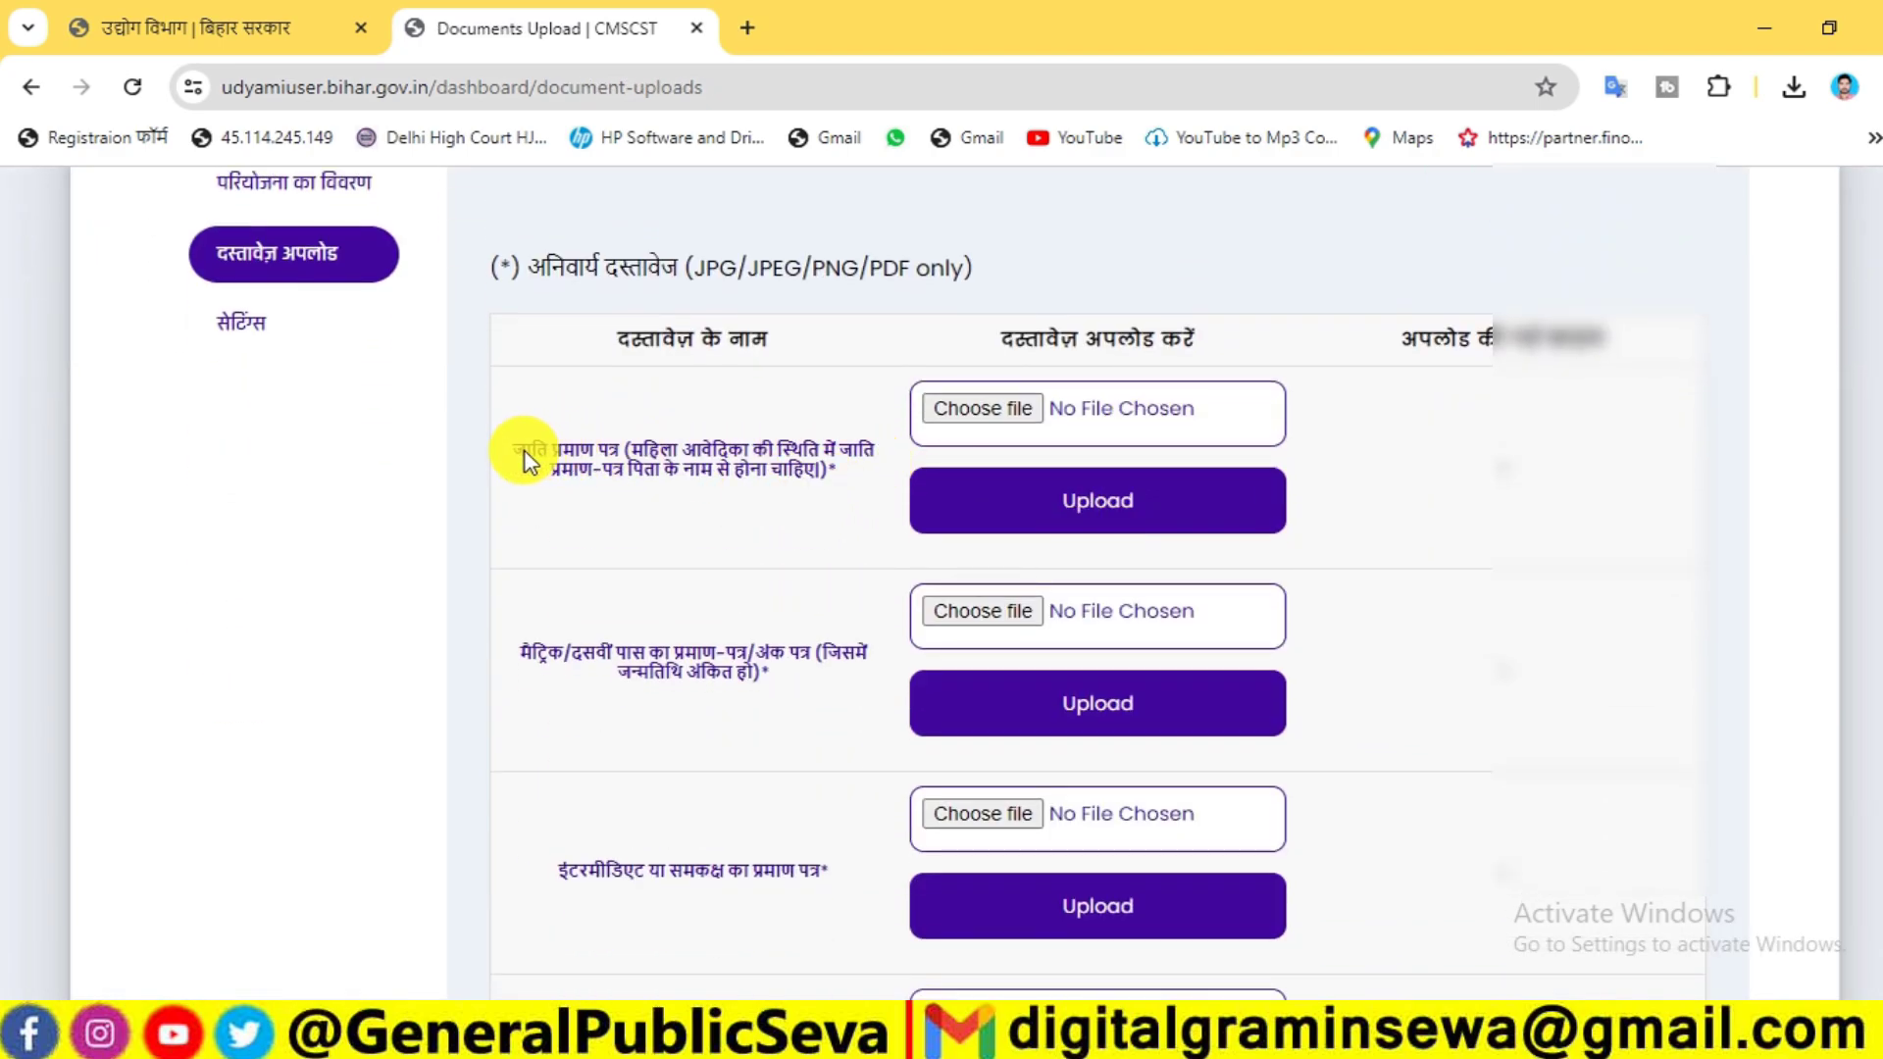
scroll(883, 392, "down", 2)
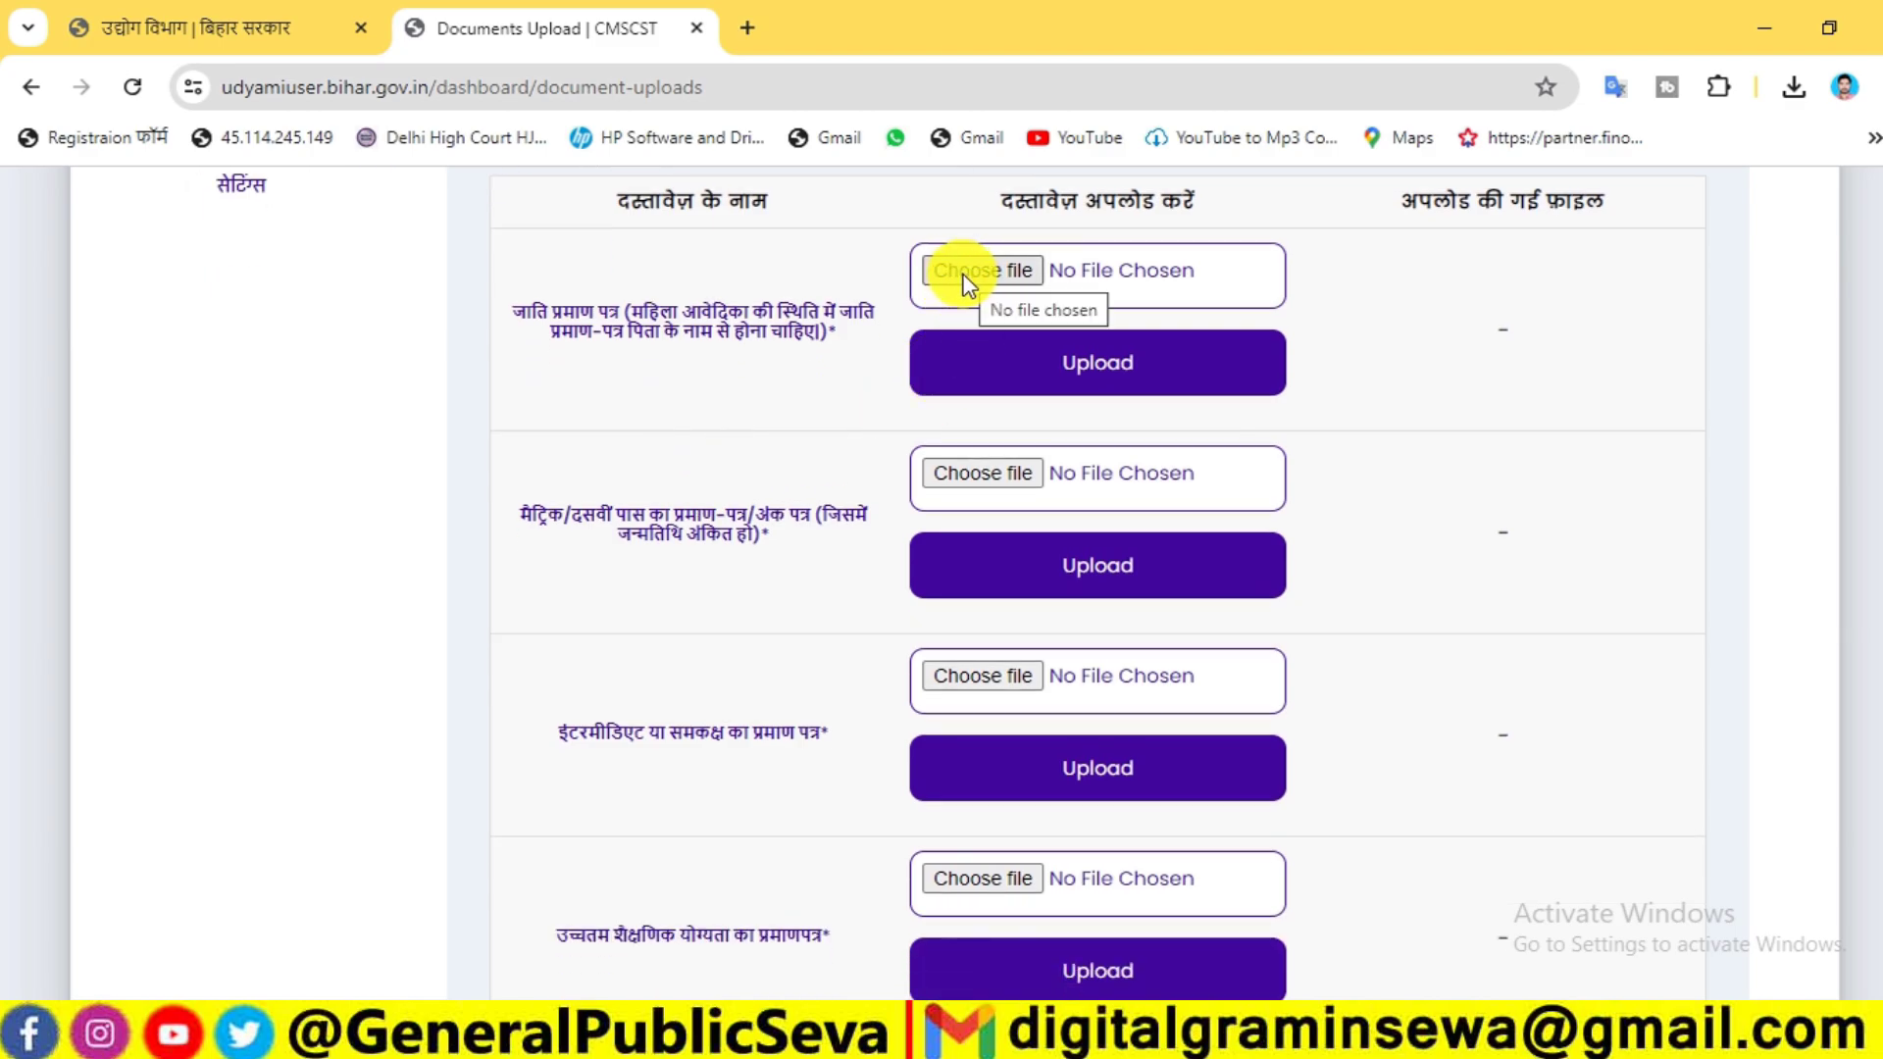
scroll(862, 370, "down", 1)
scroll(894, 373, "up", 1)
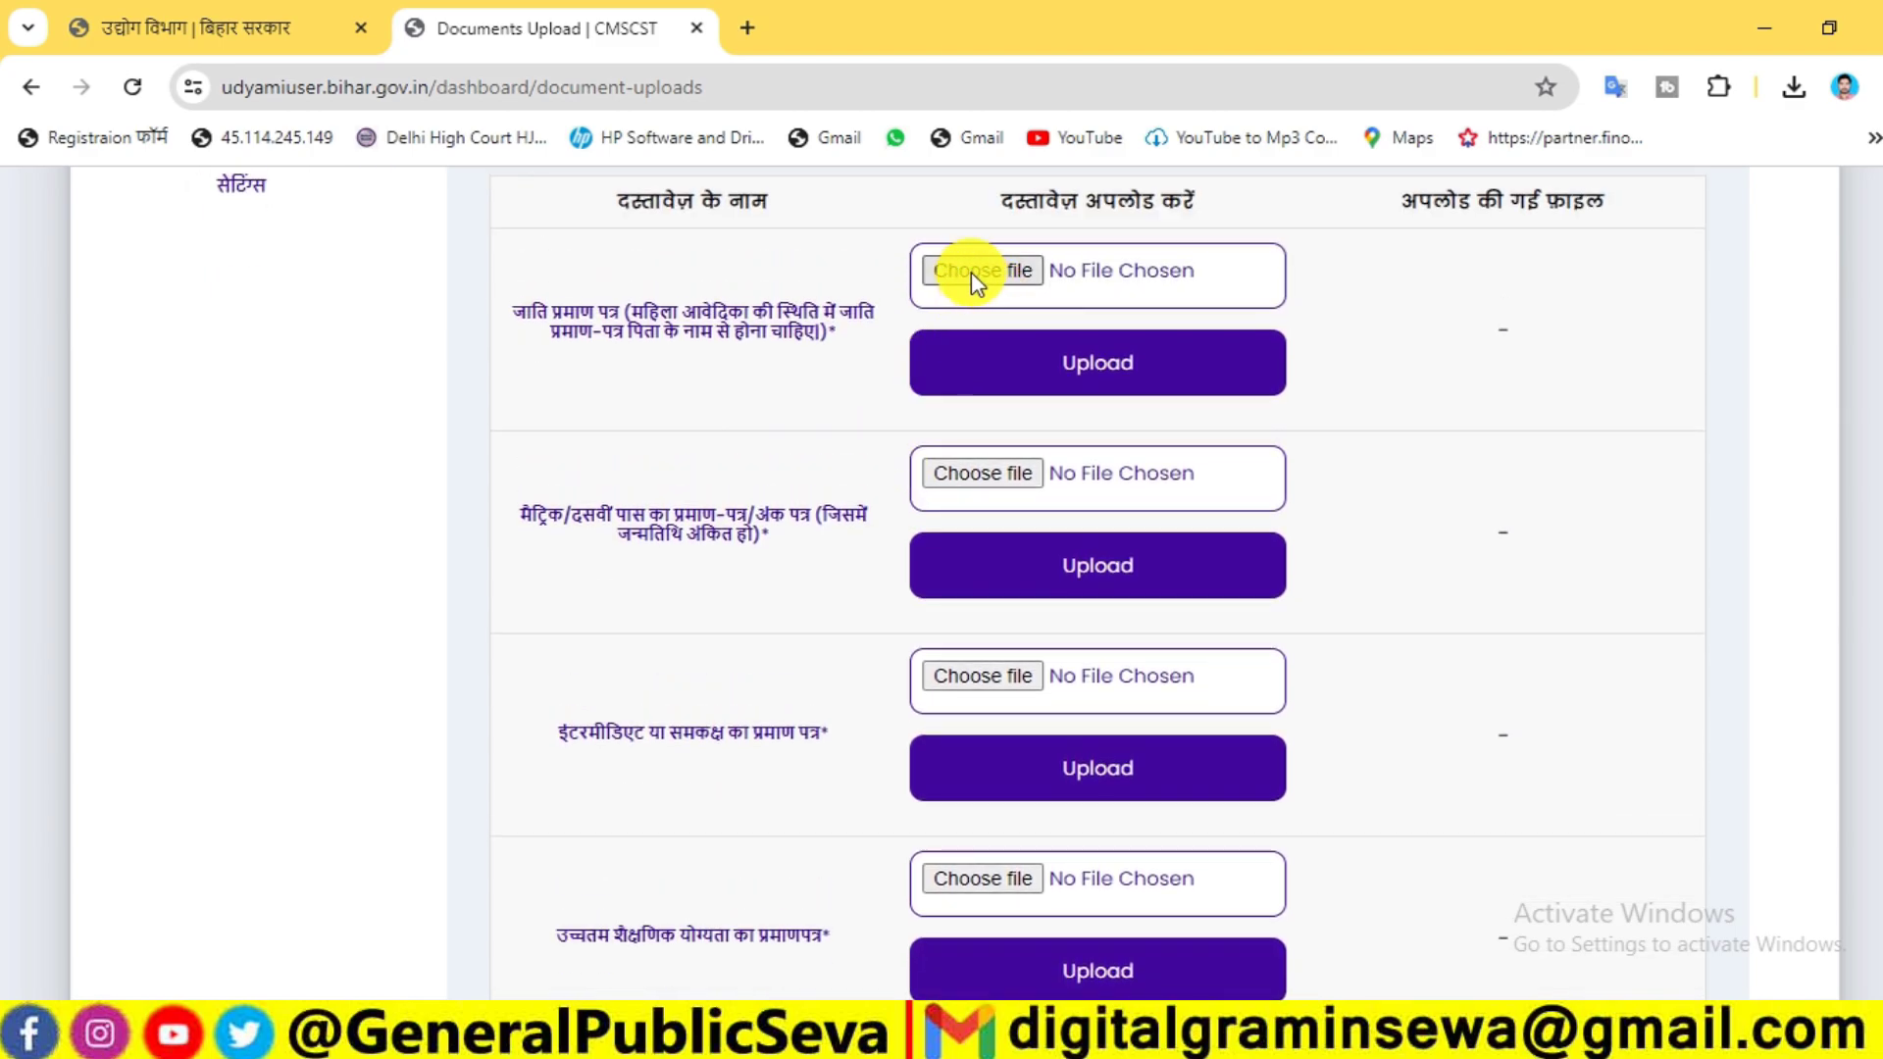
left_click(971, 272)
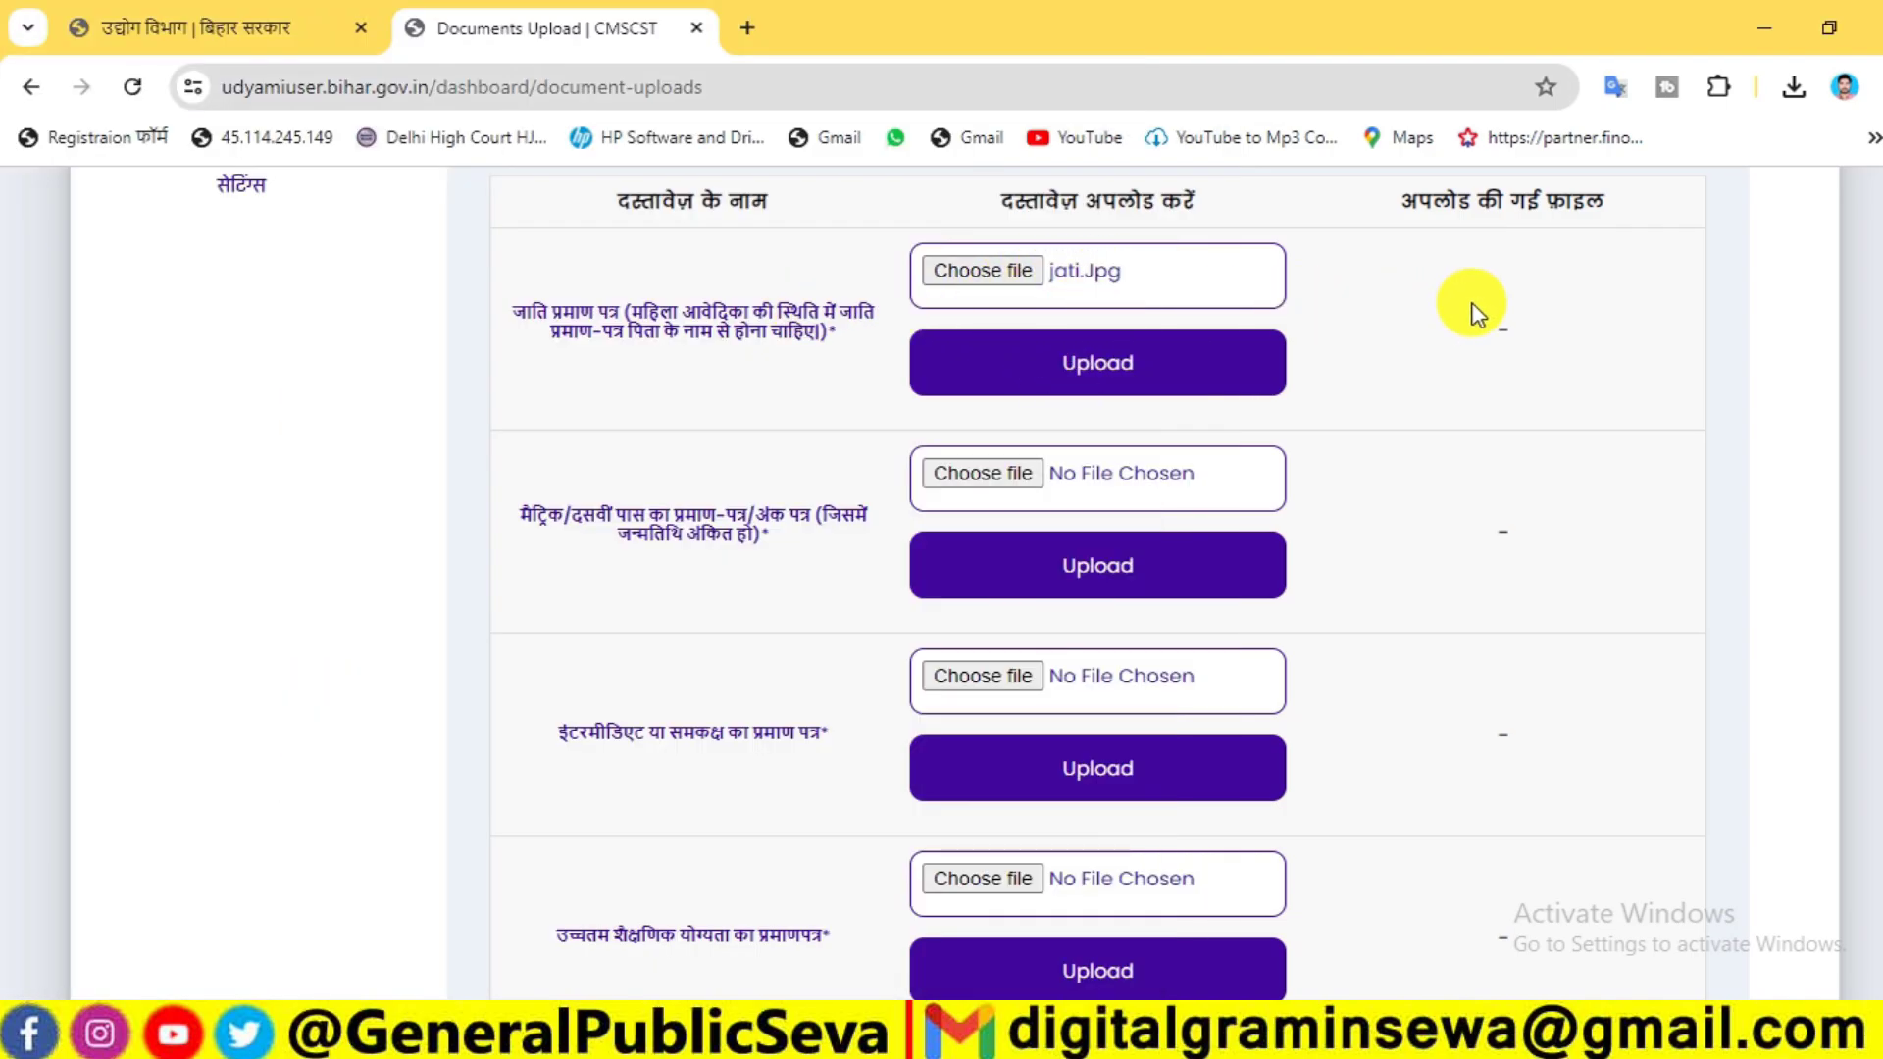
- Start the camera for the प्रोफ़ाइल फ़ोटो and allow the site to use it
scroll(745, 470, "down", 1)
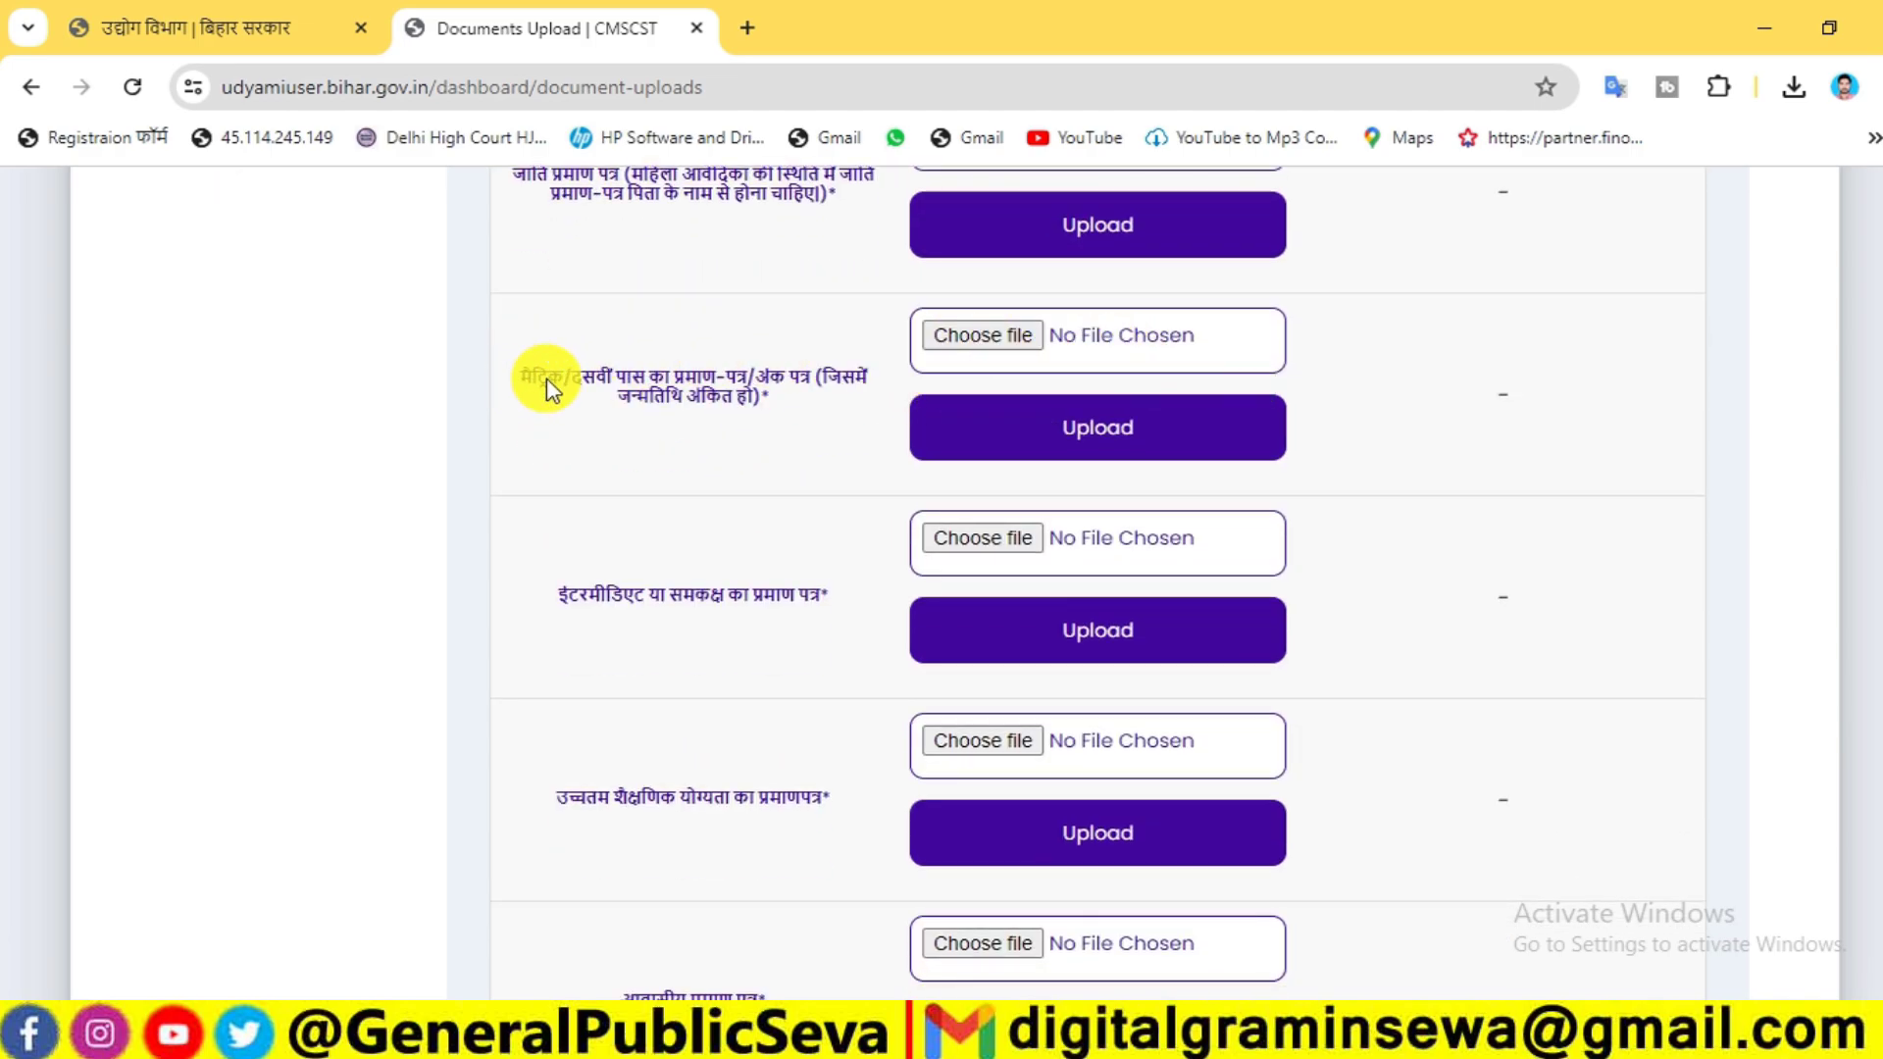
scroll(985, 355, "down", 1)
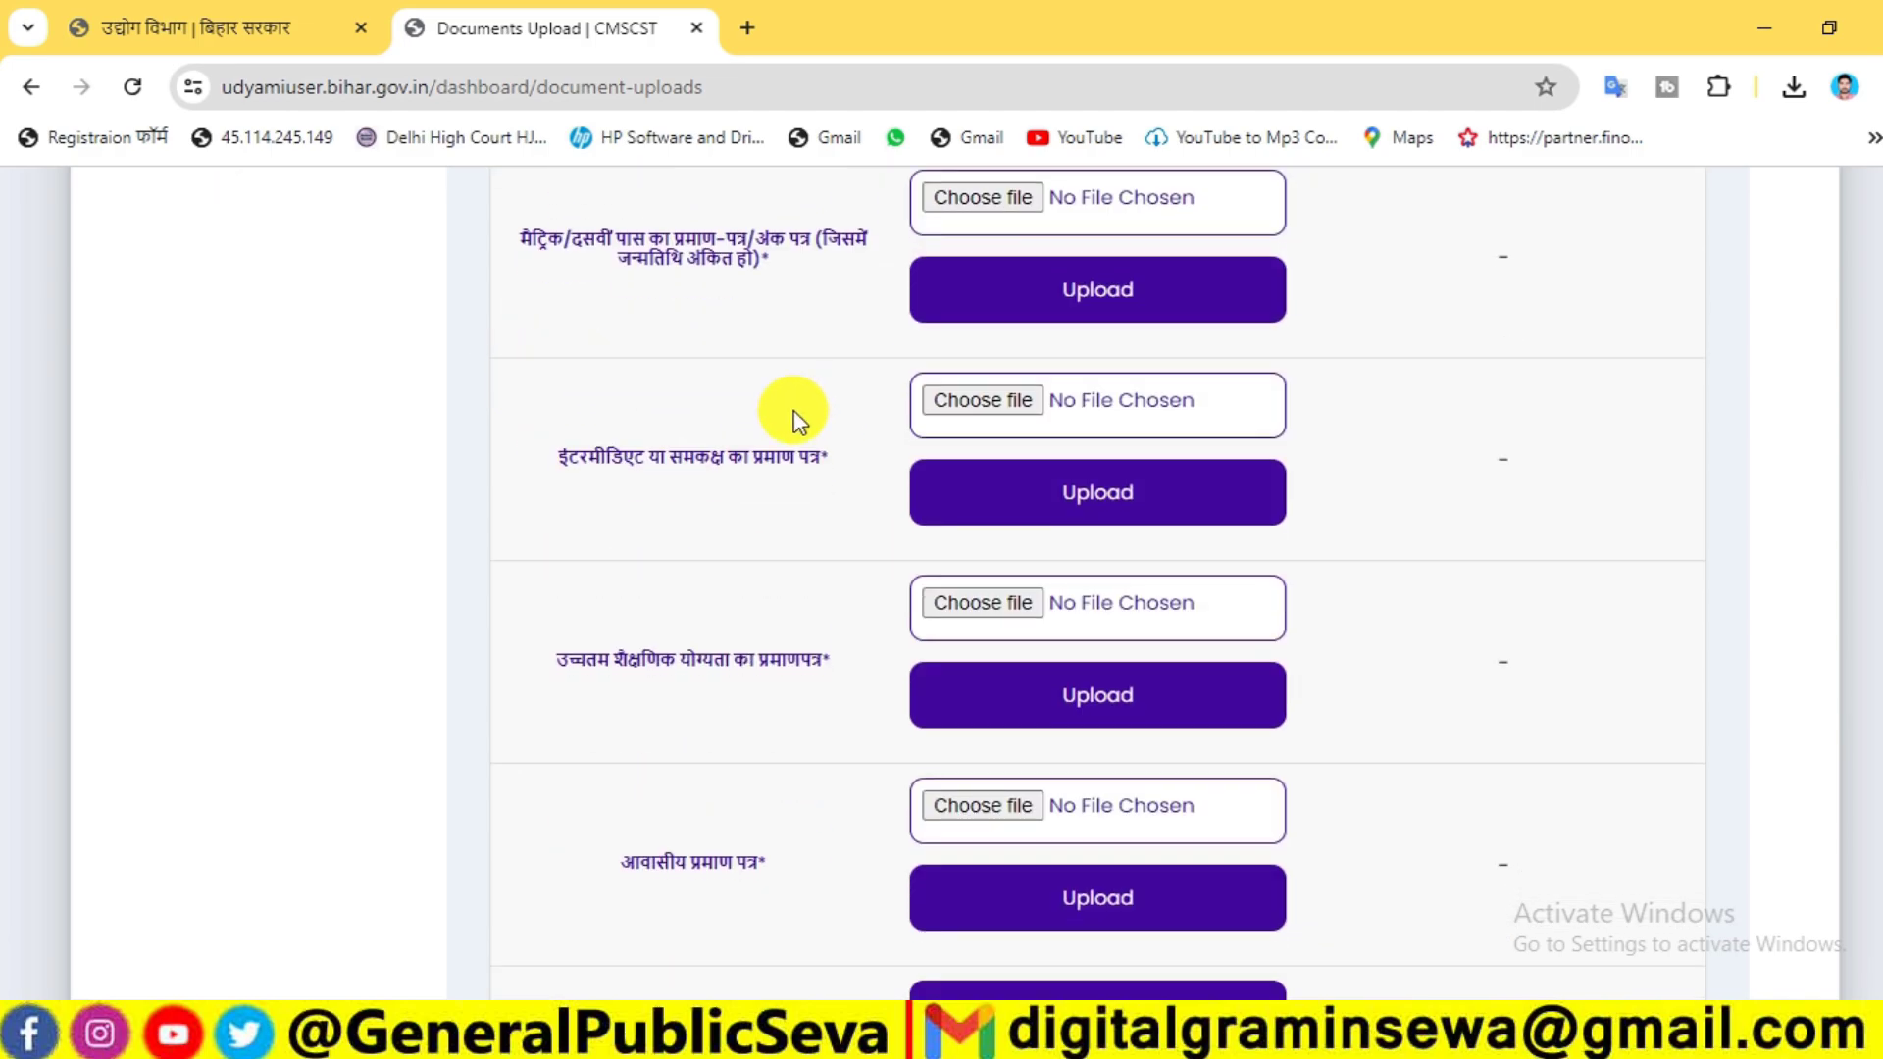
scroll(755, 476, "down", 2)
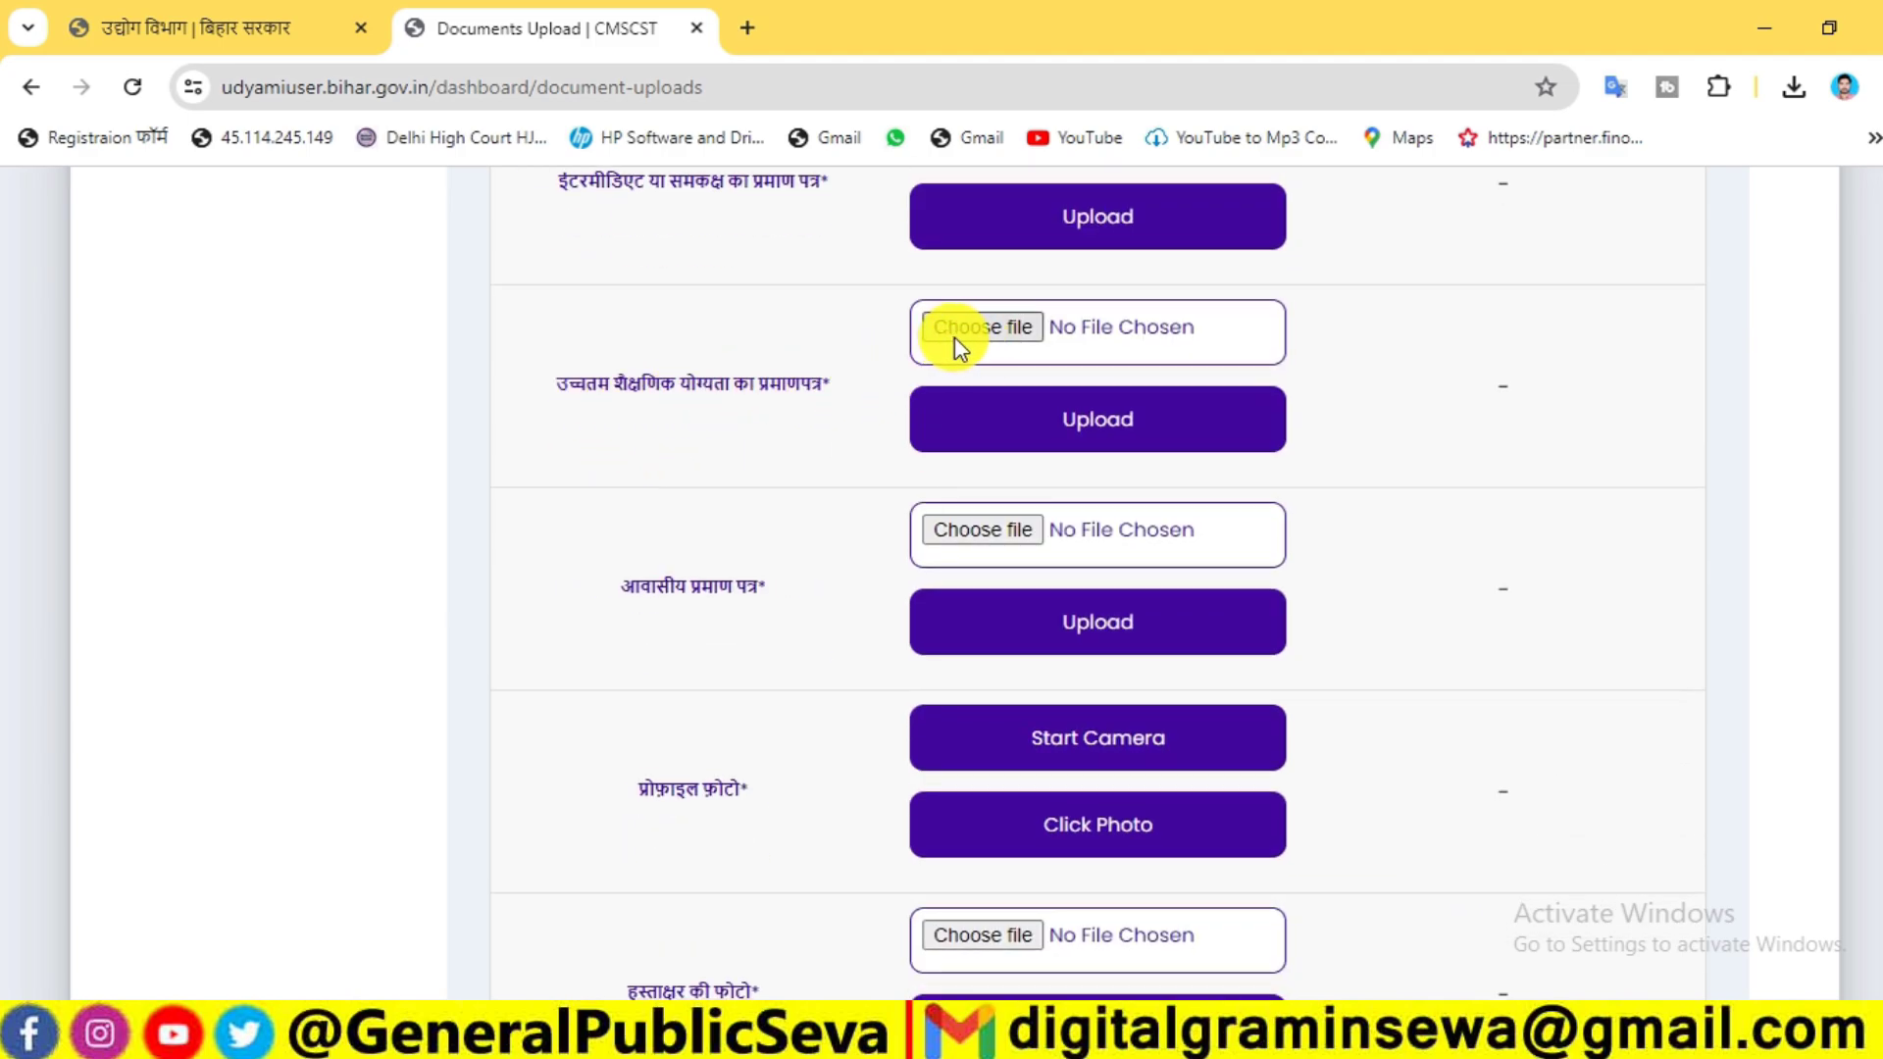
scroll(770, 421, "down", 2)
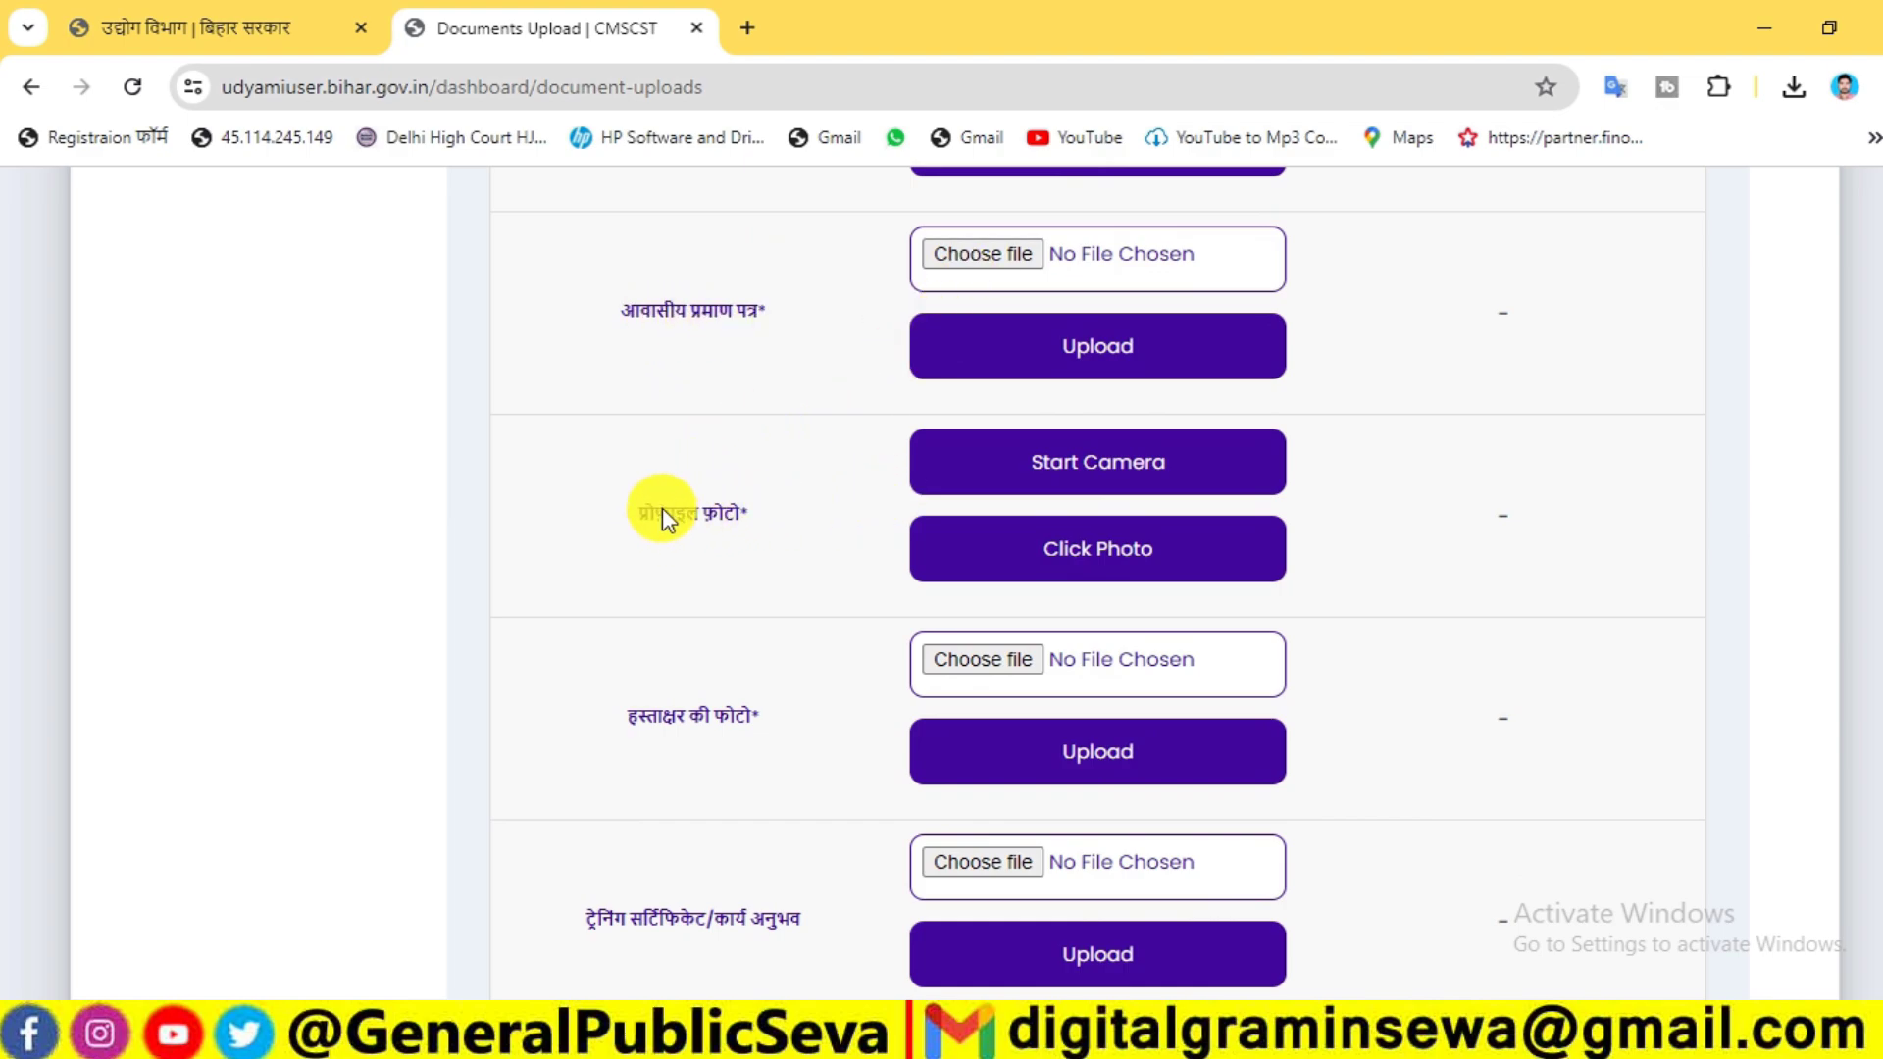
left_click(1057, 474)
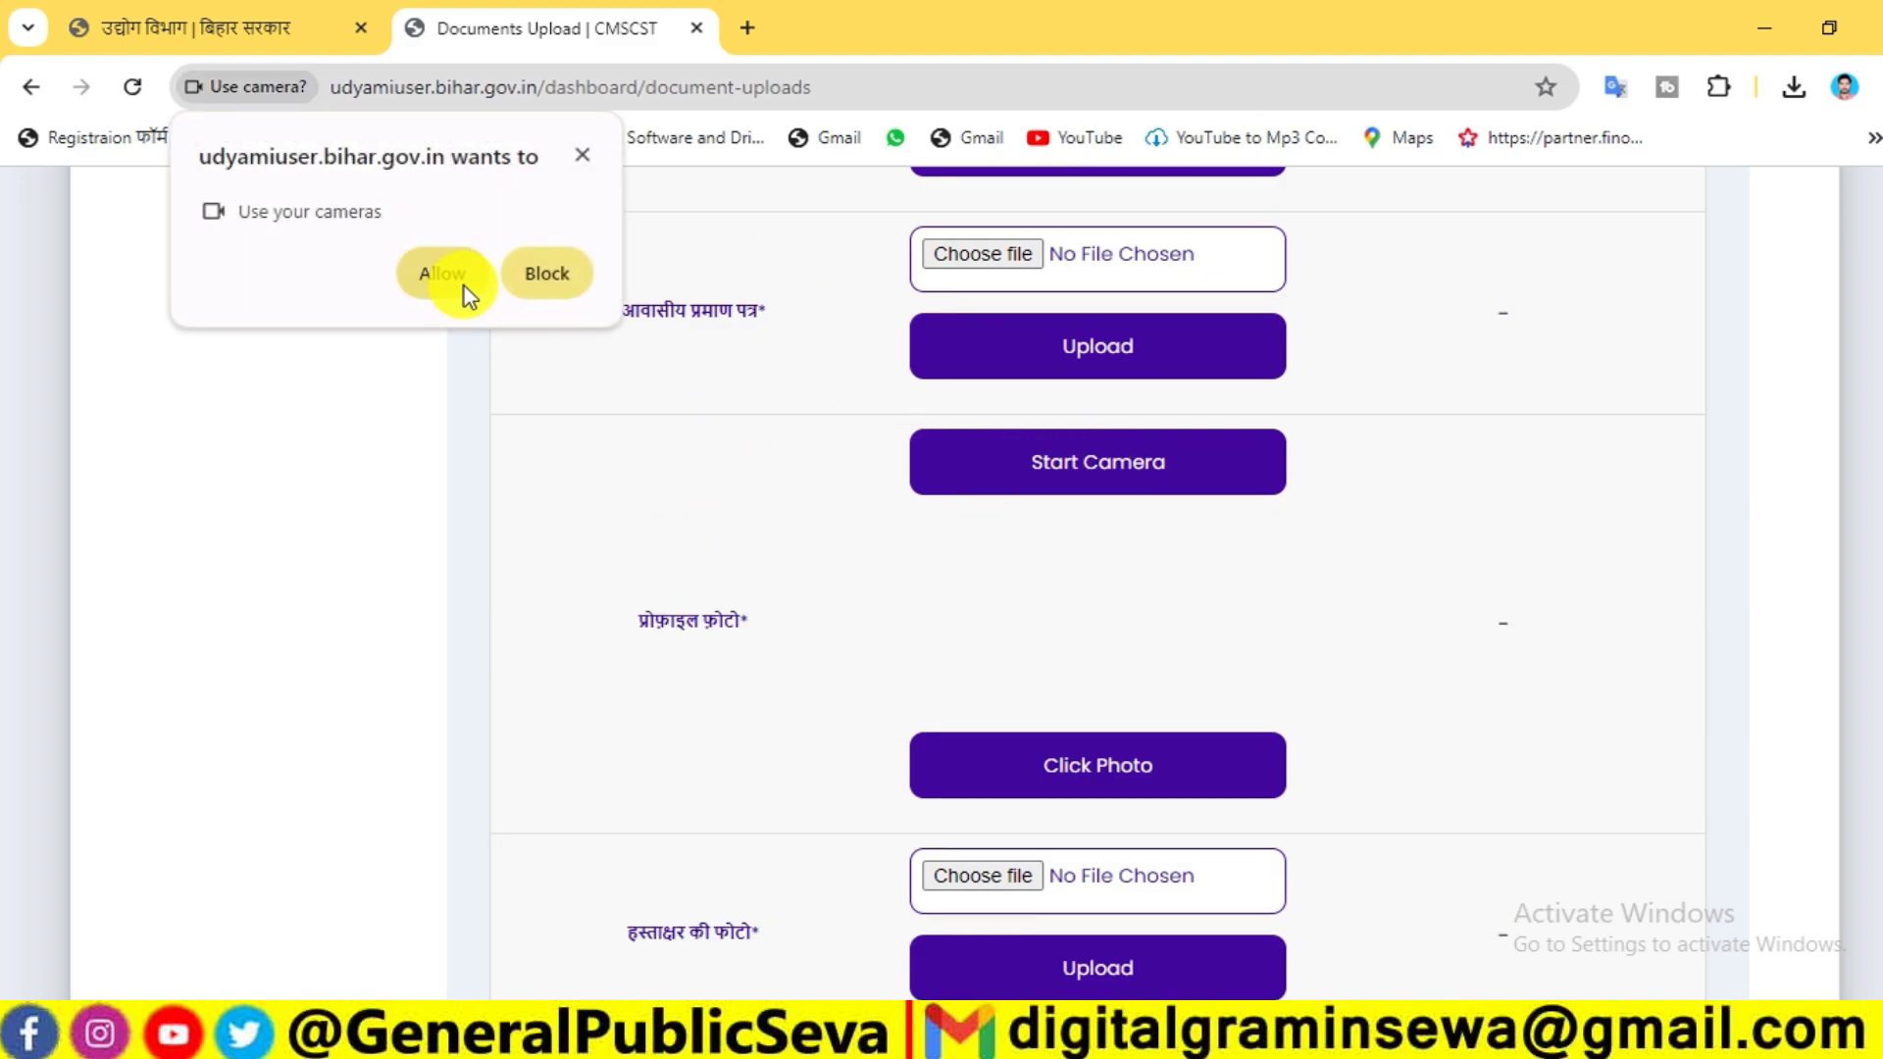
left_click(459, 276)
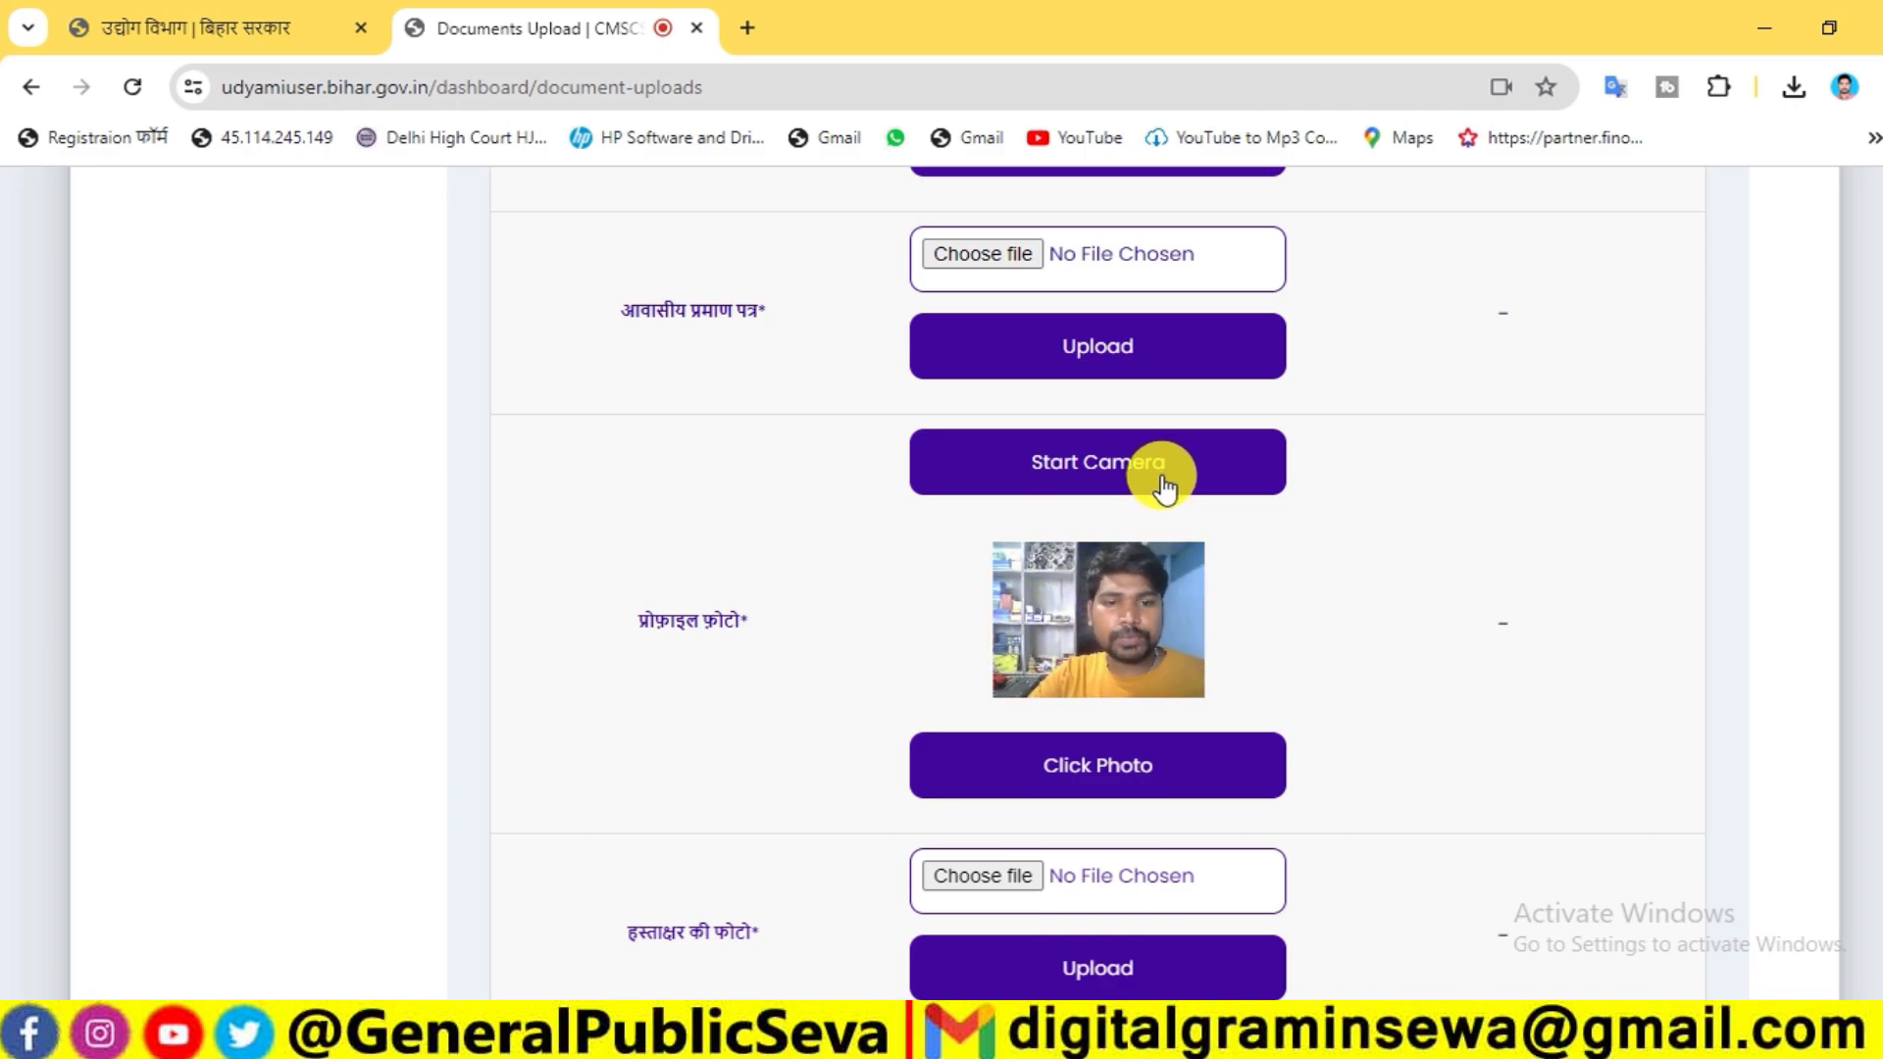
- Look over the photo capture option, the signature and training certificate upload rows, and the form review option at the end
scroll(1160, 486, "down", 3)
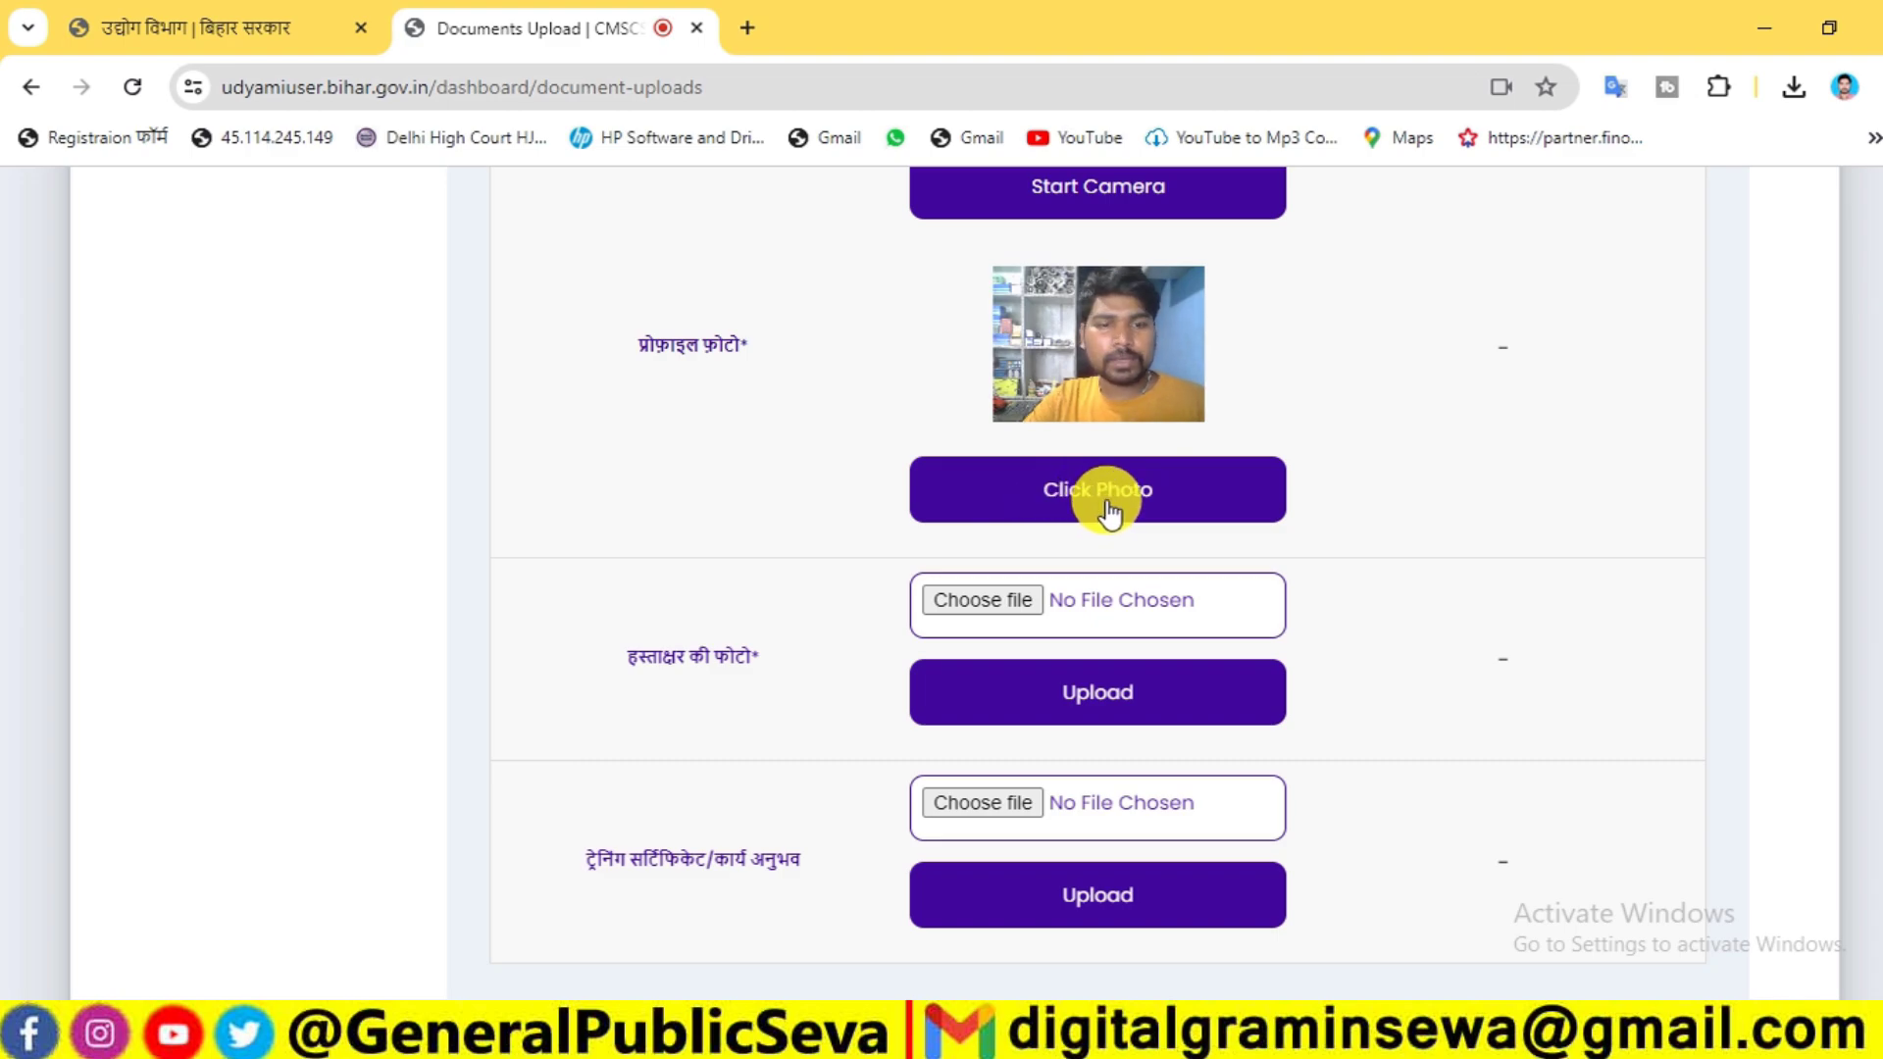
scroll(1109, 510, "down", 2)
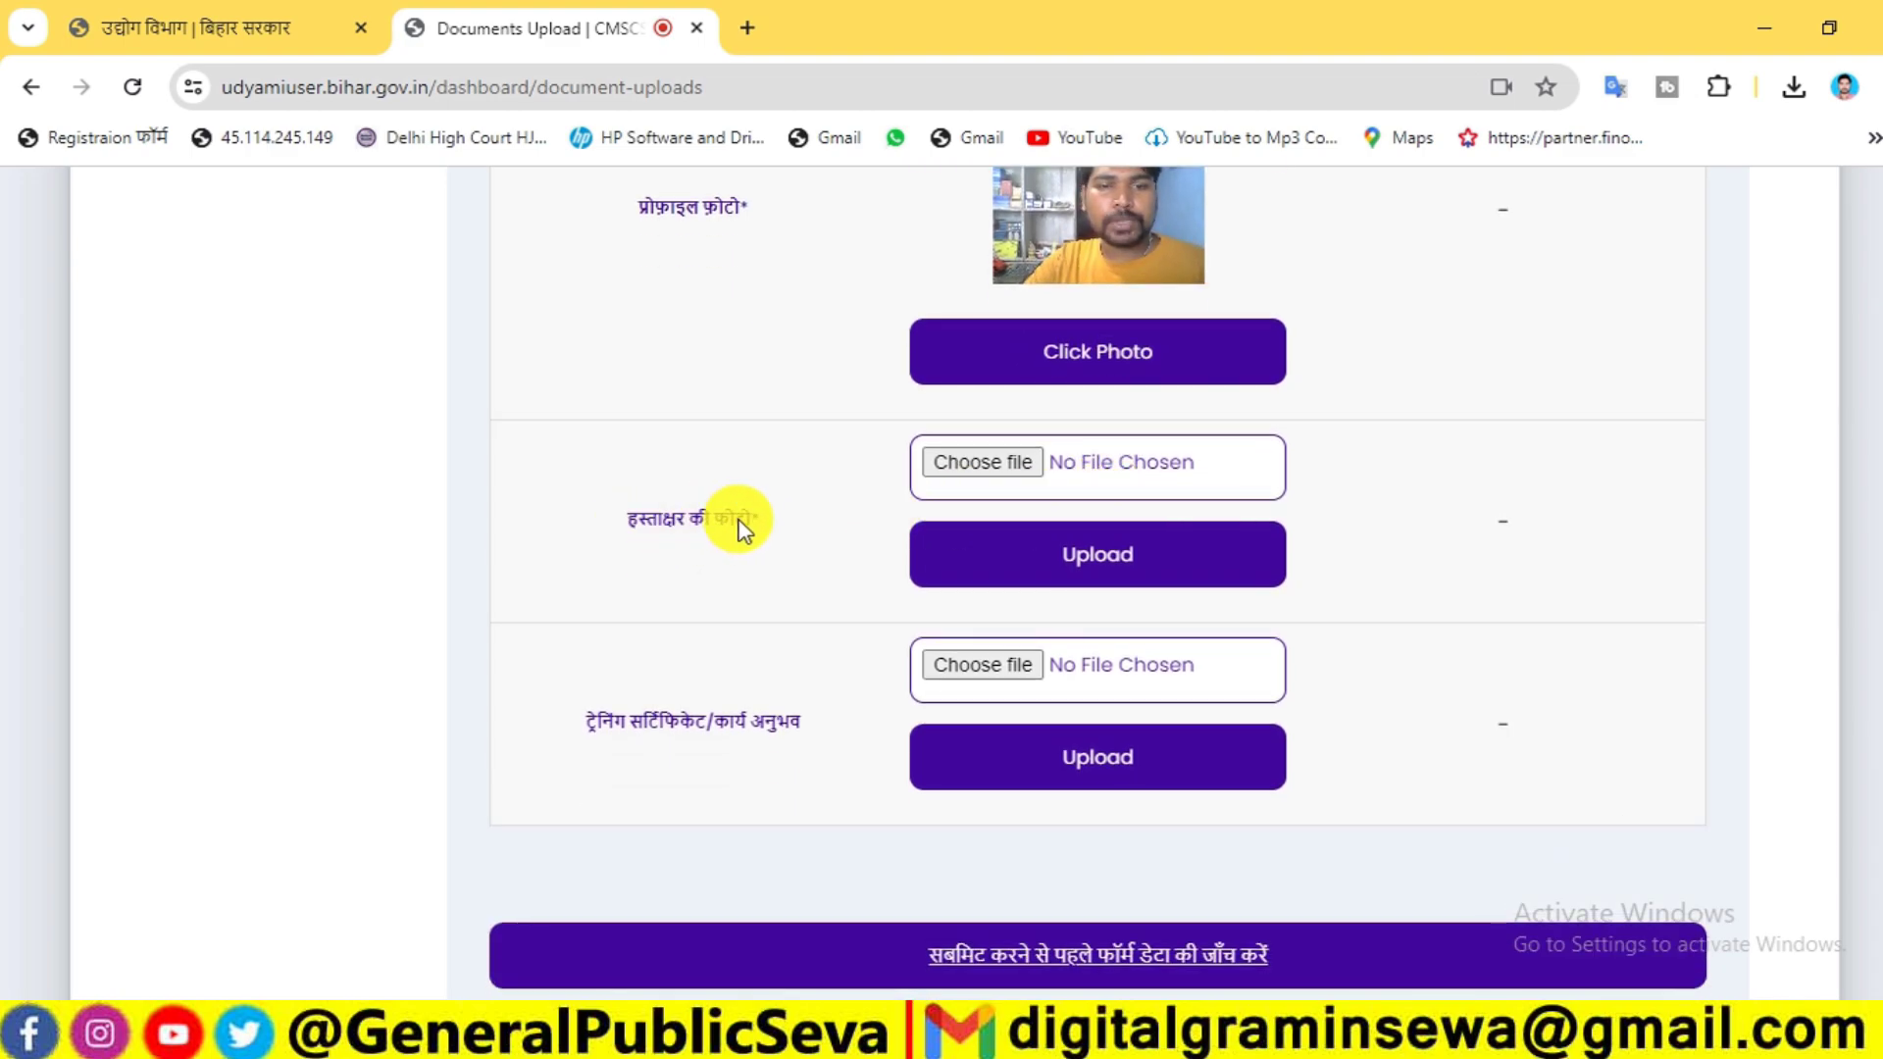
scroll(823, 546, "down", 2)
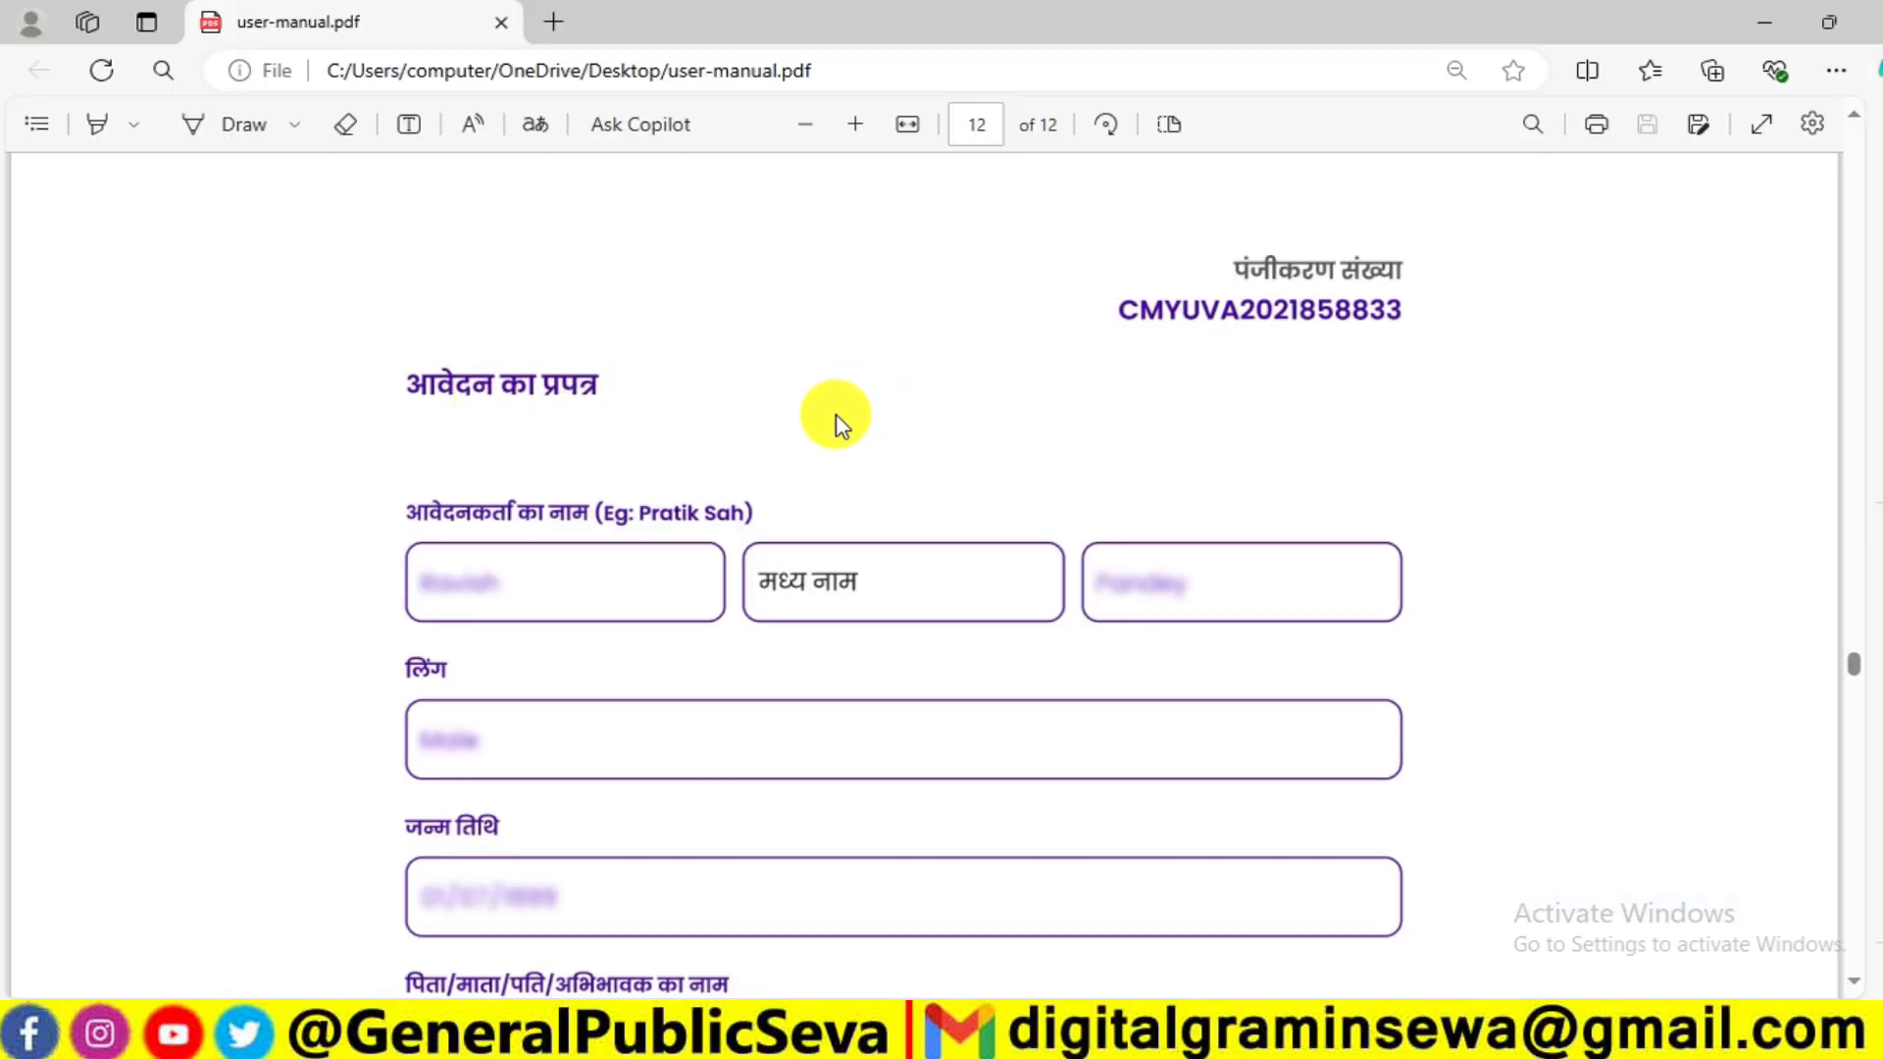
- In user-manual.pdf in Edge, examine the sample application preview from the personal details through education, family, organisation, project and bank details
scroll(835, 414, "down", 2)
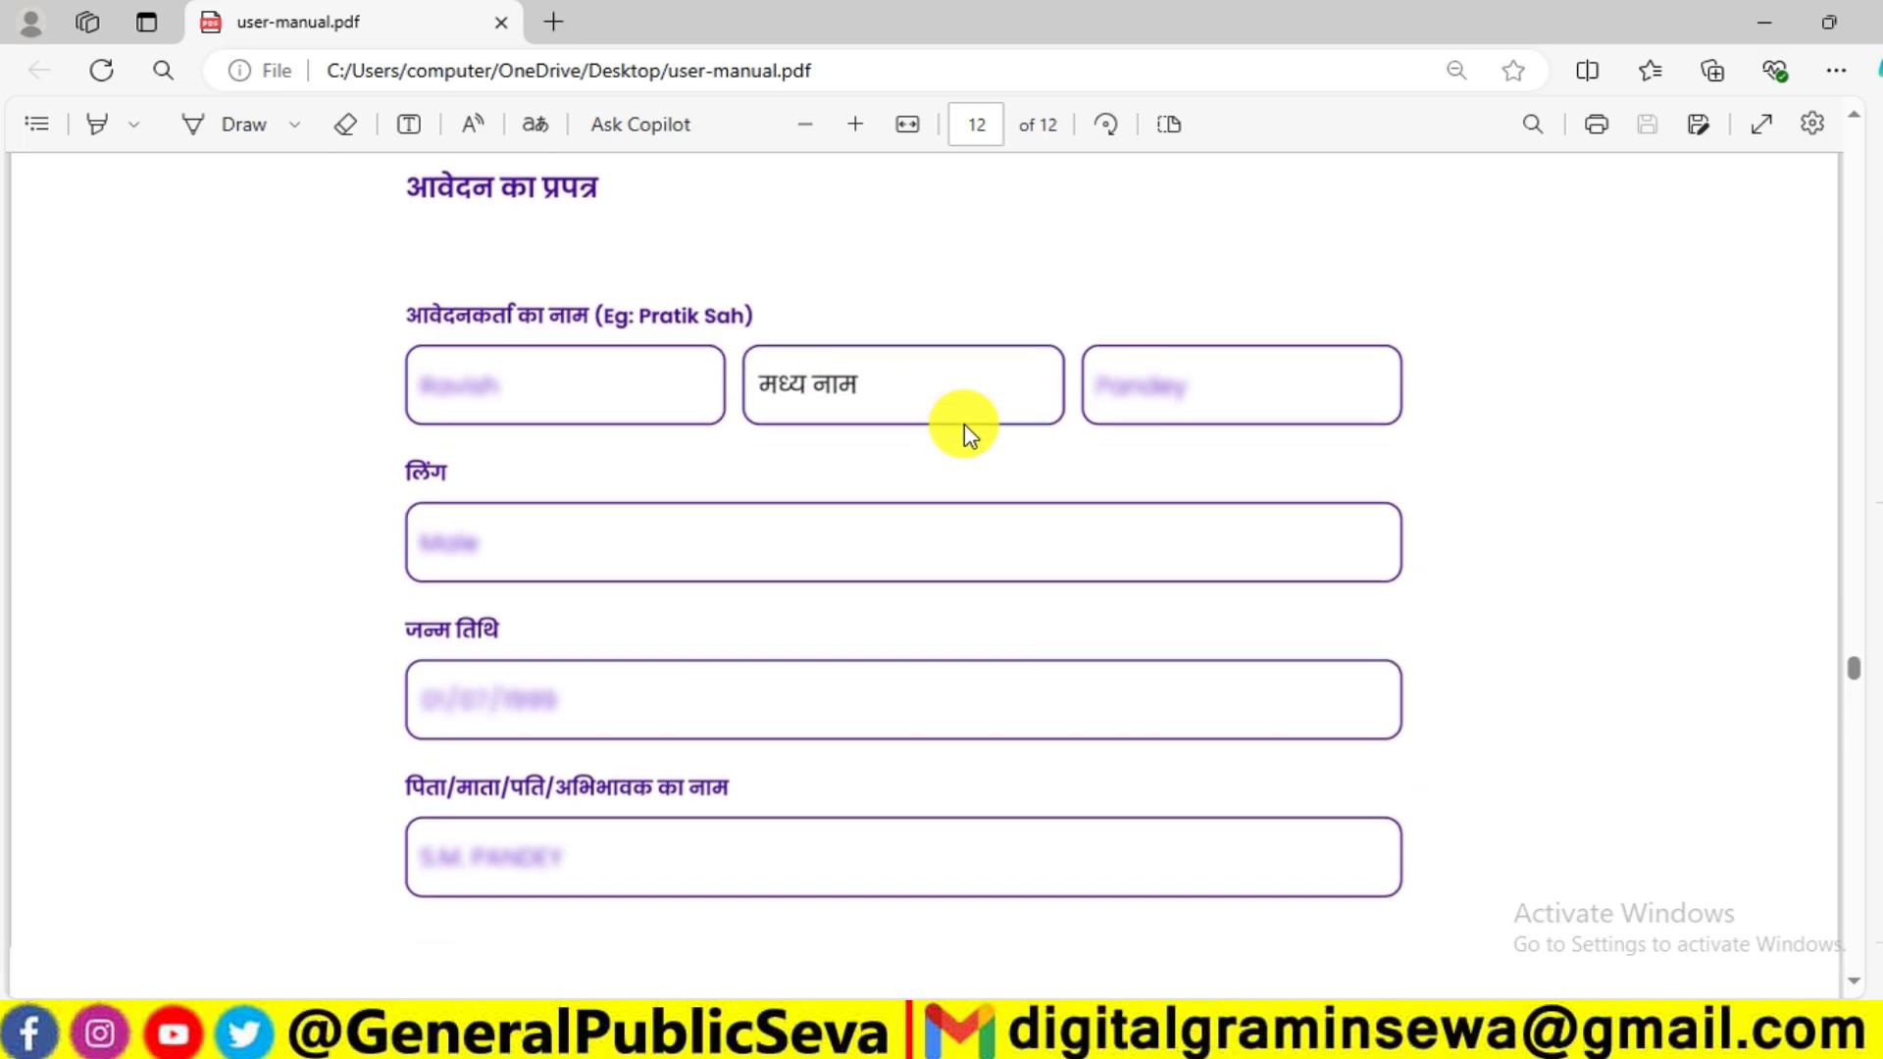
scroll(962, 424, "down", 12)
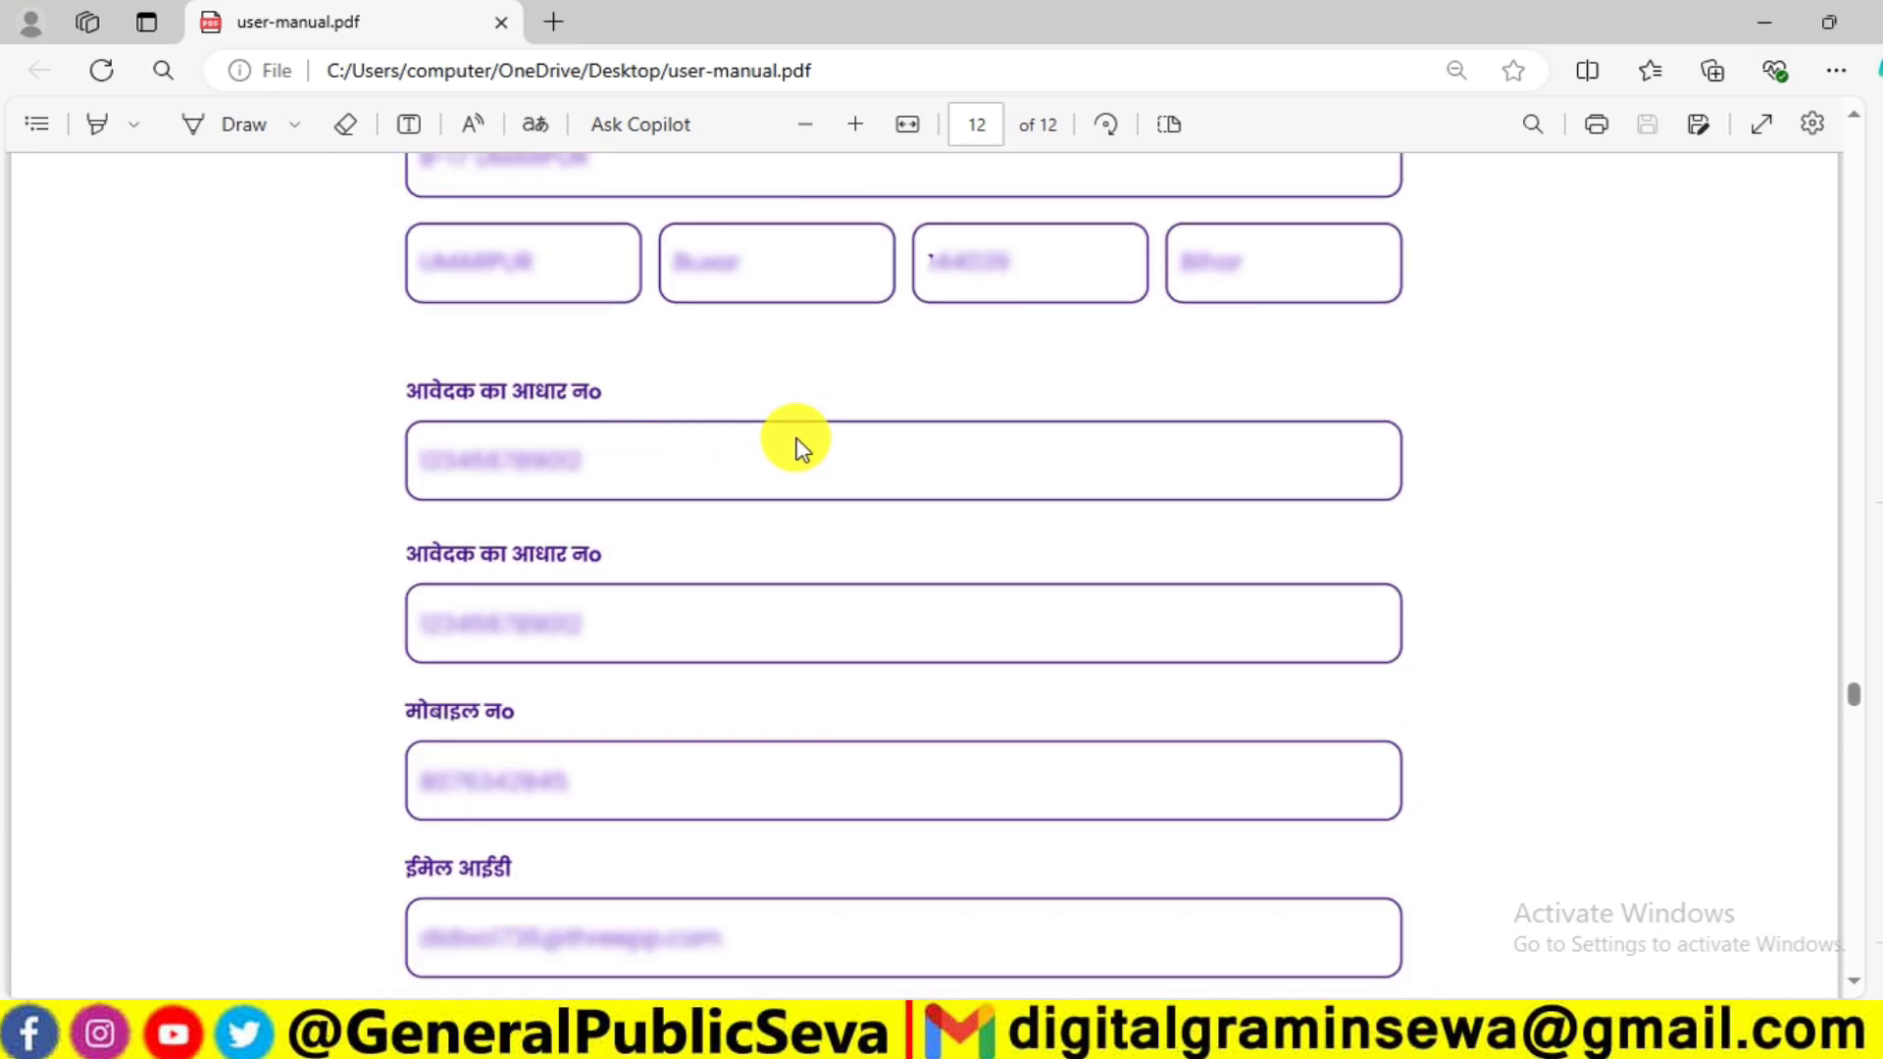
scroll(796, 446, "down", 14)
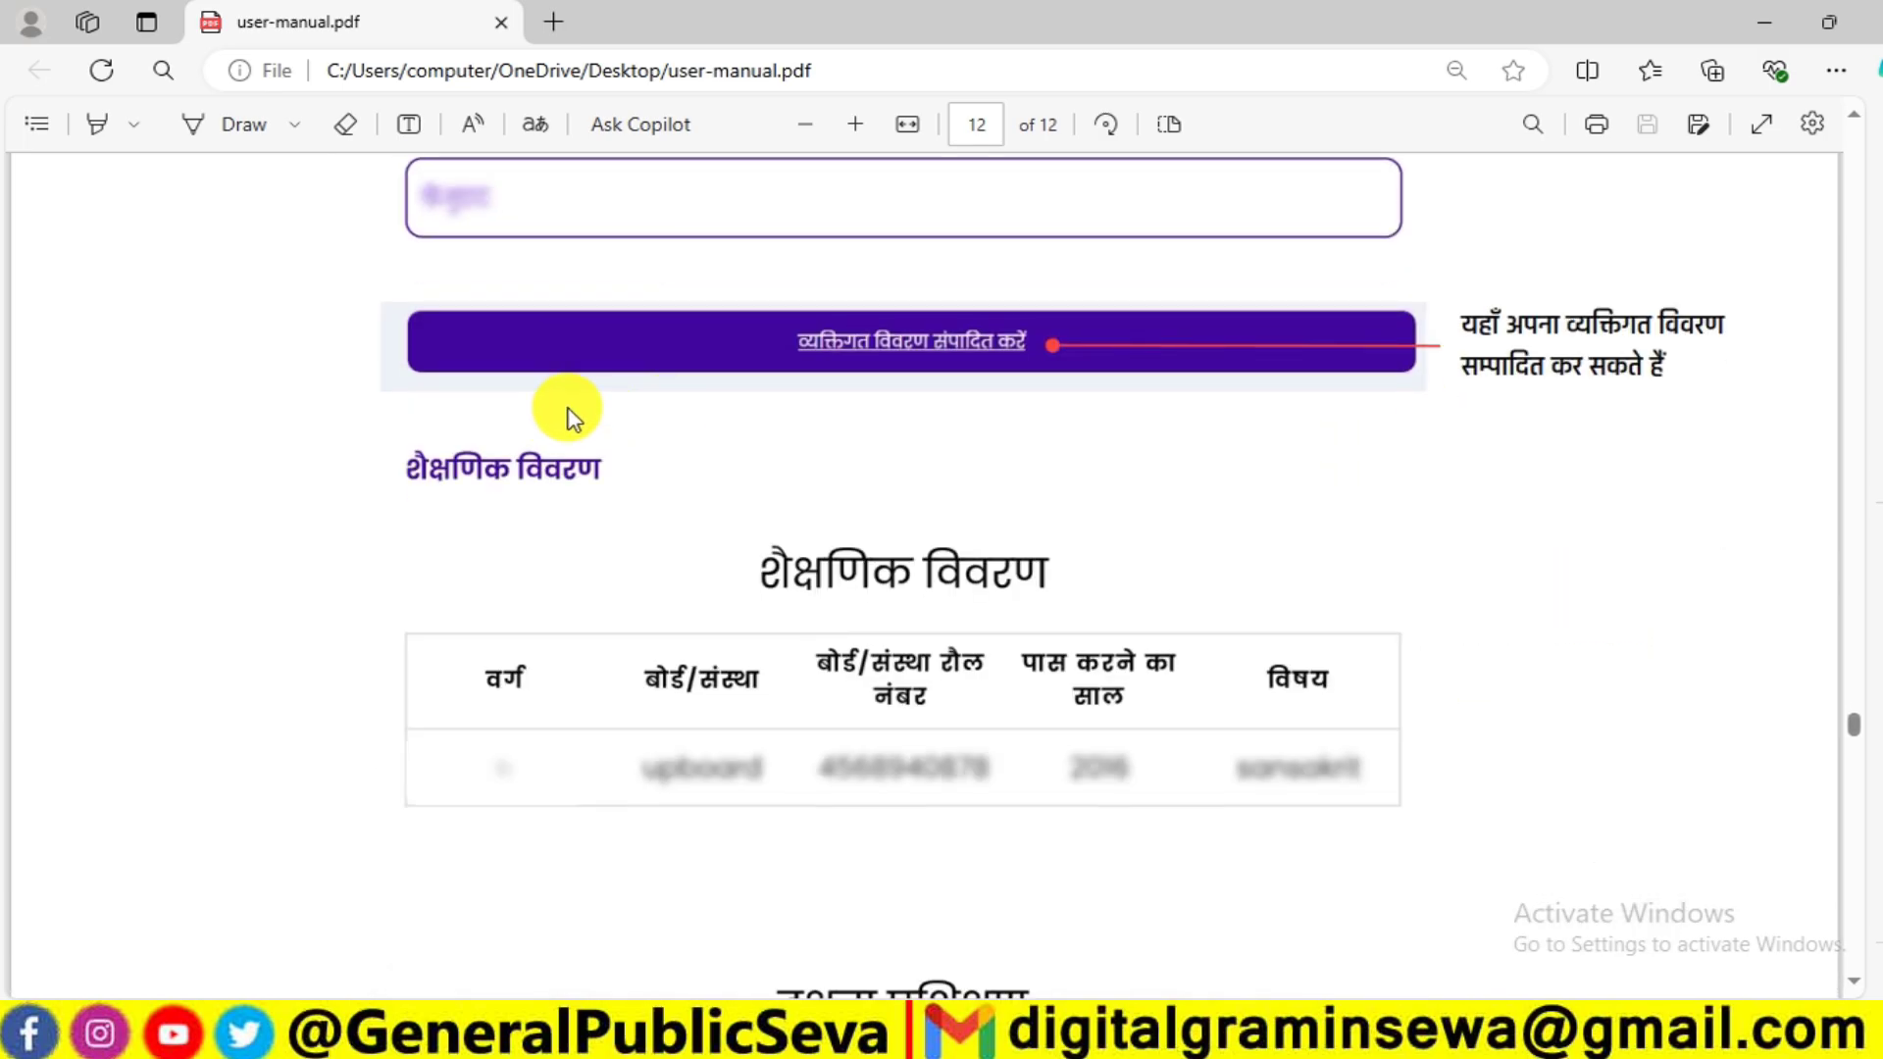
scroll(779, 393, "down", 7)
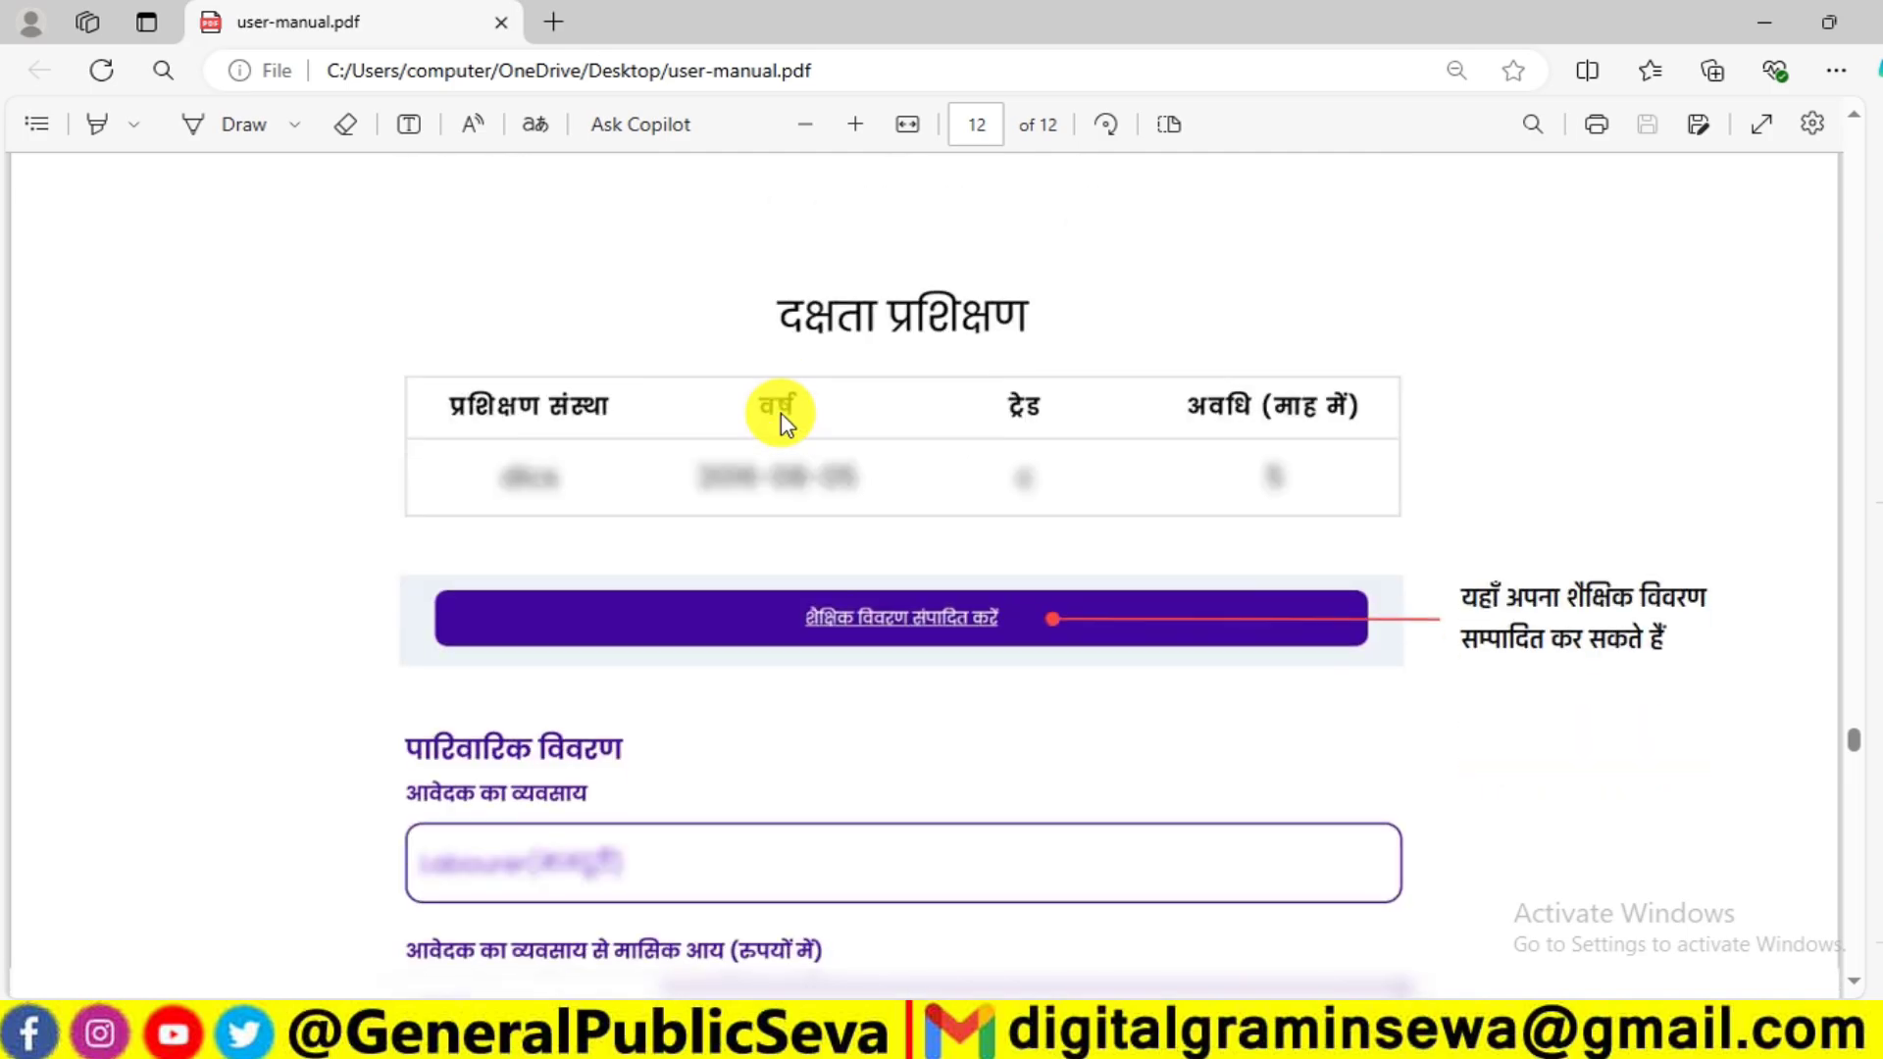
scroll(781, 414, "down", 12)
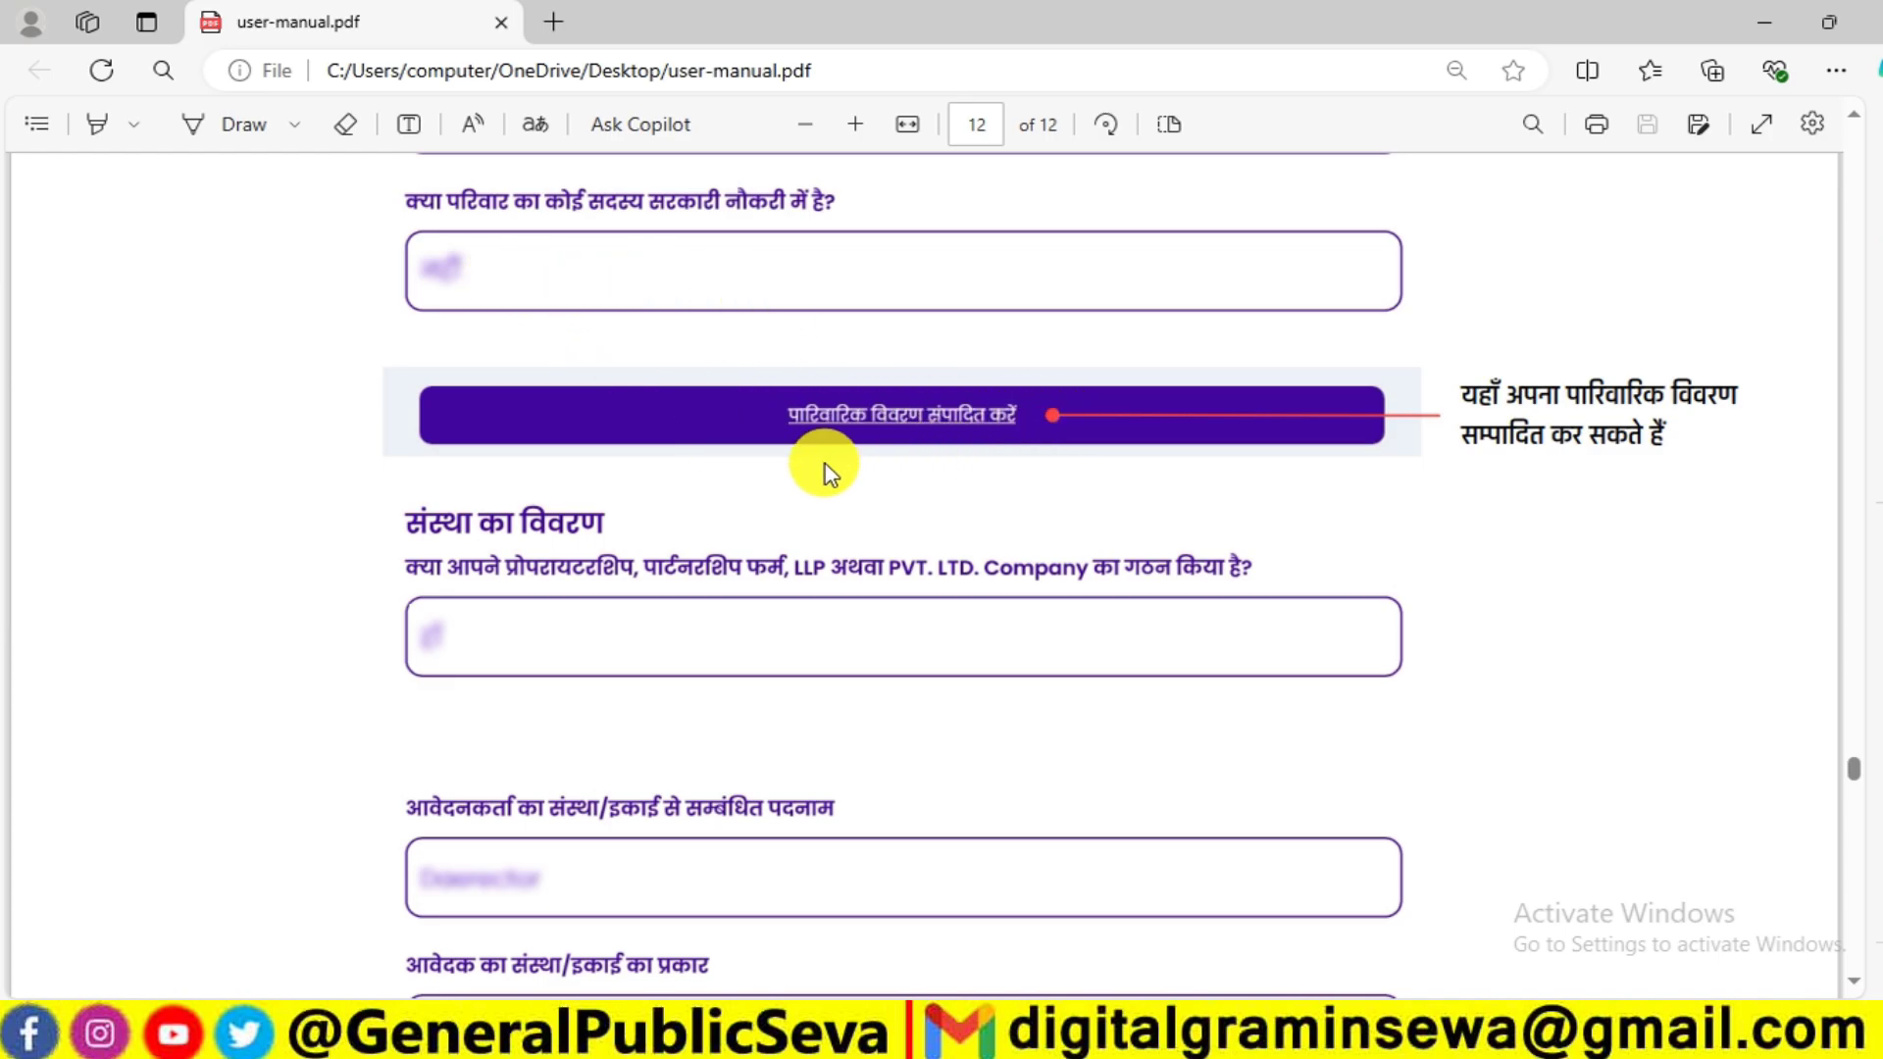
scroll(828, 462, "down", 10)
scroll(768, 498, "down", 20)
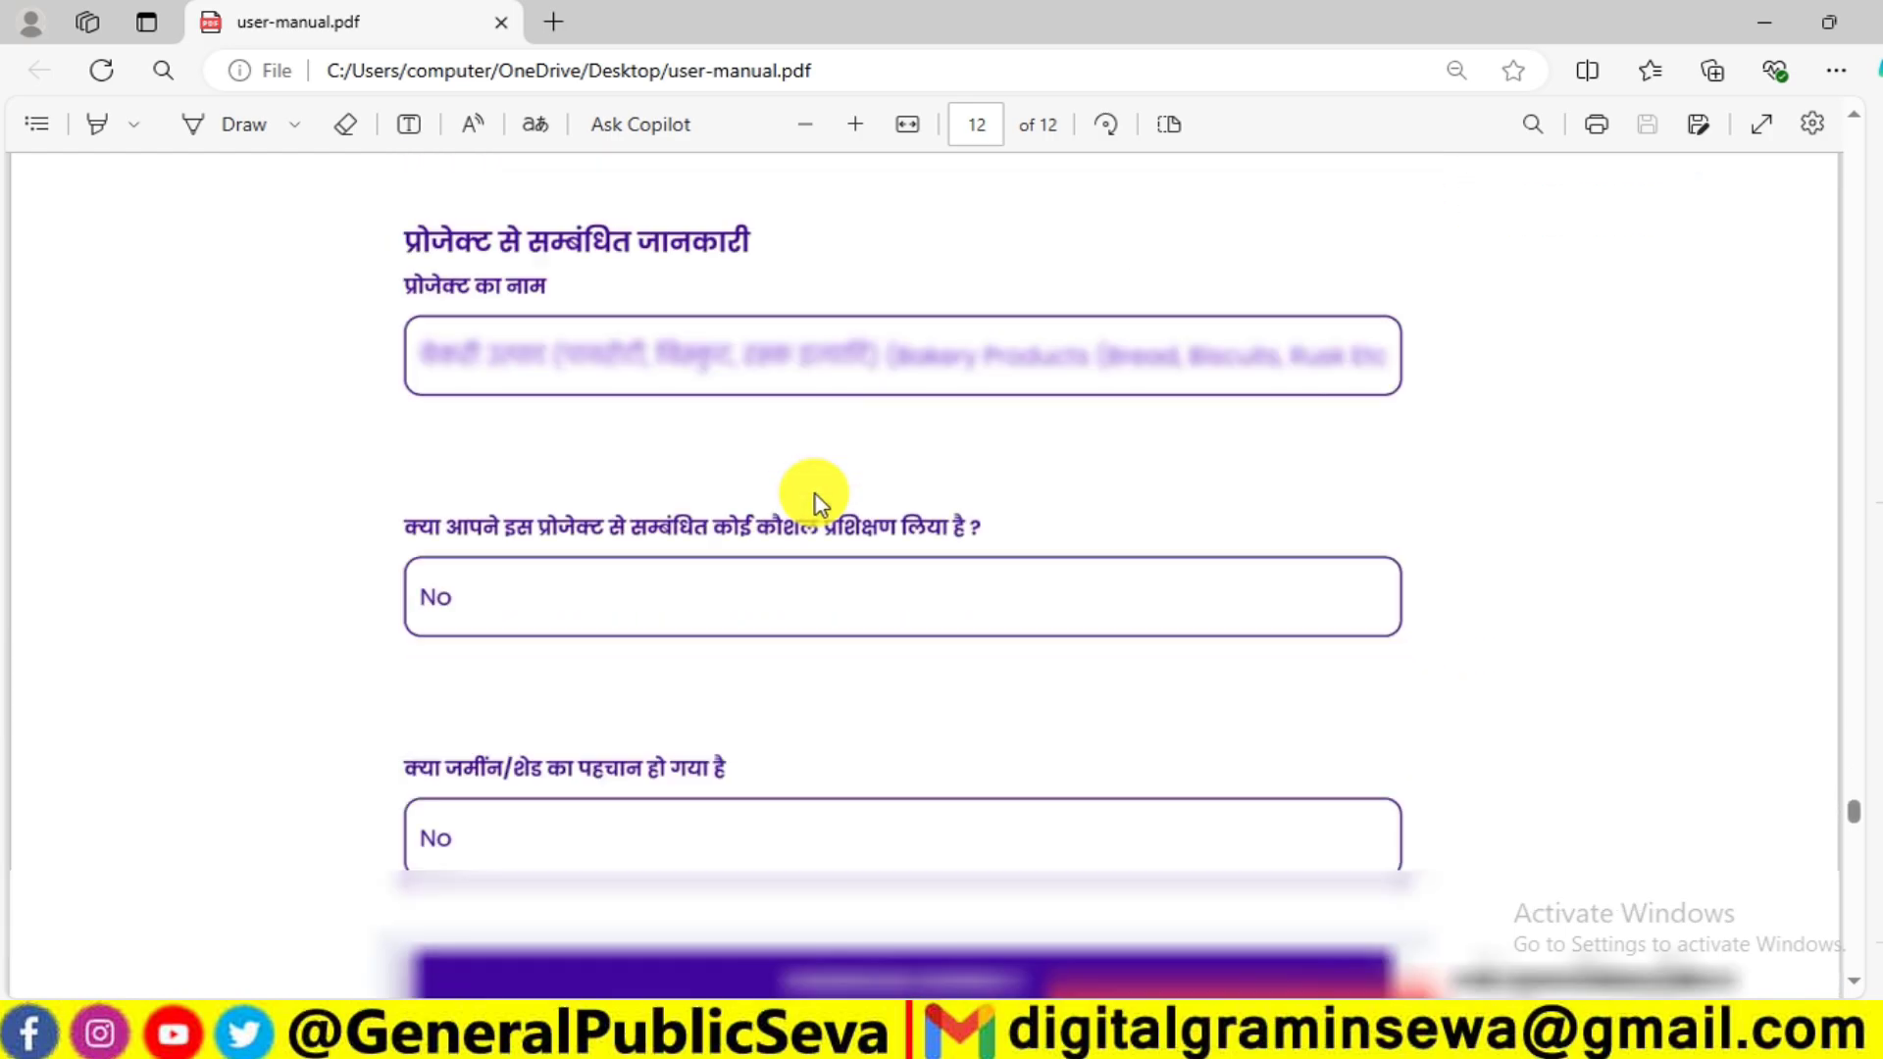
scroll(751, 513, "down", 20)
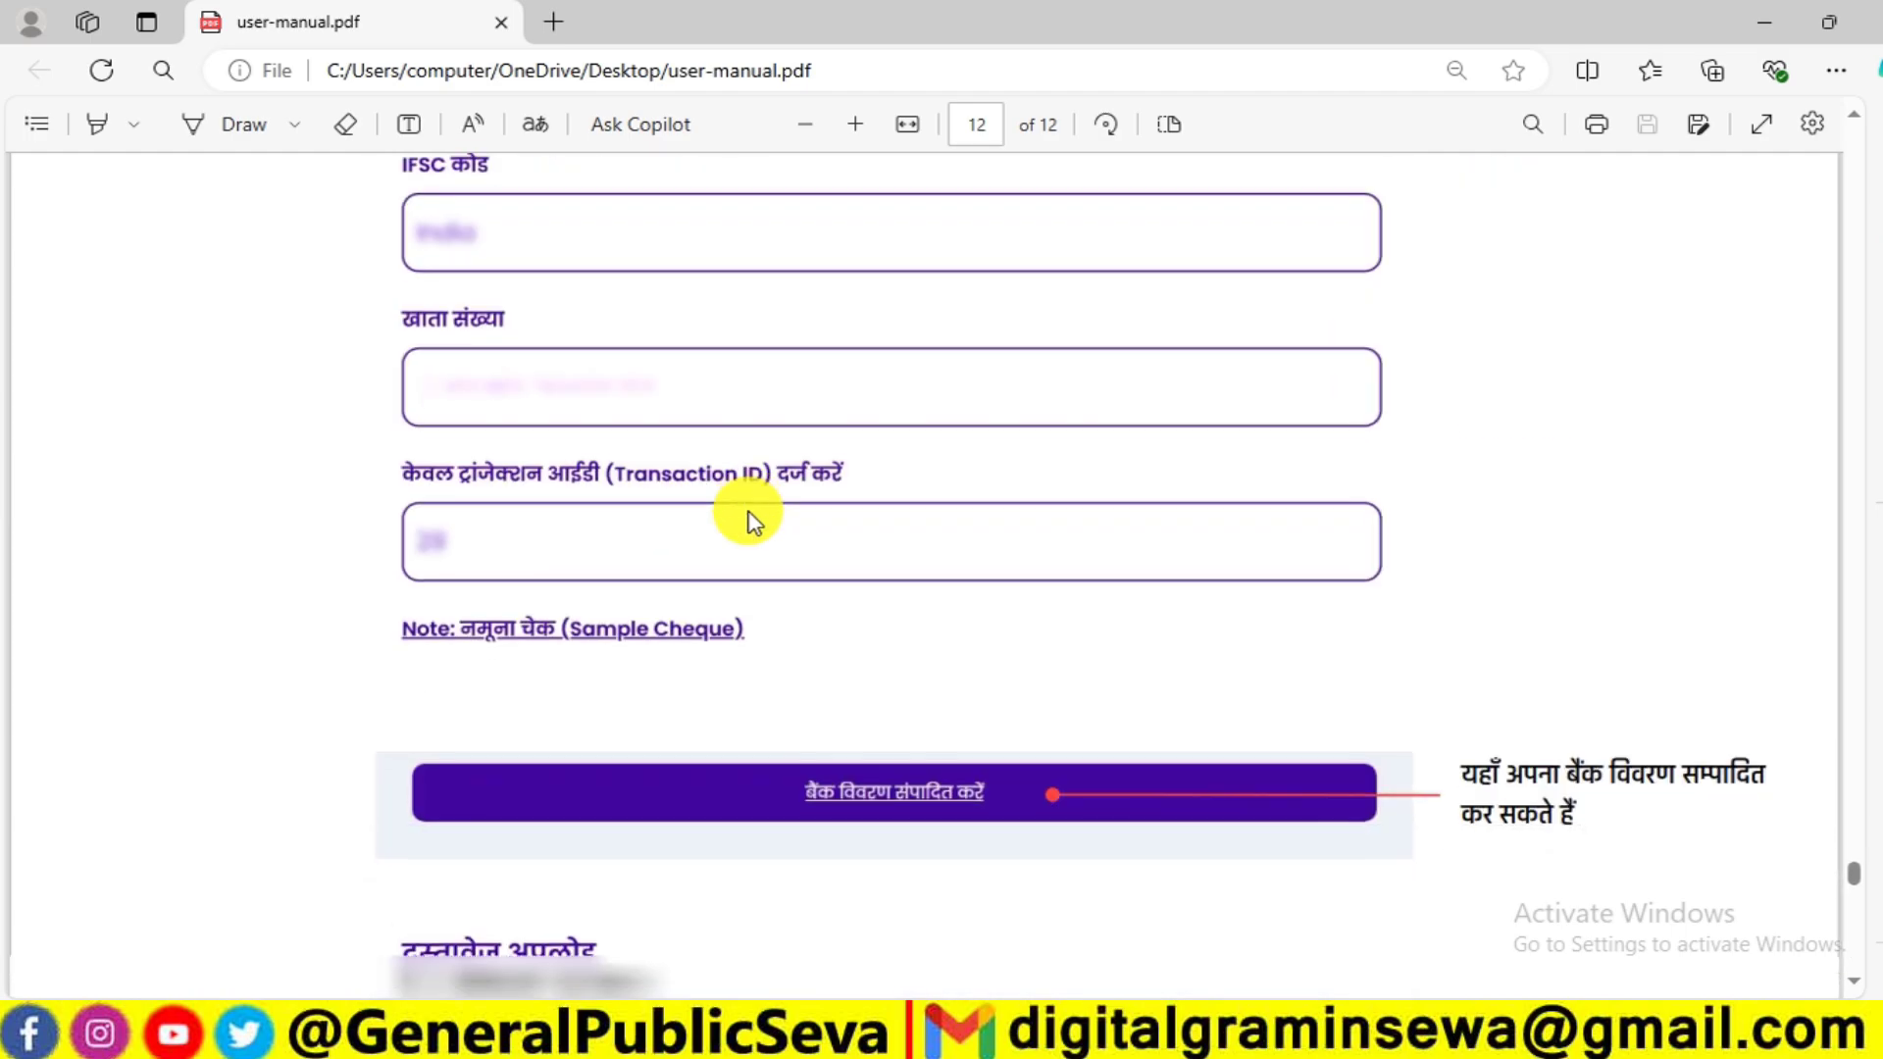
- Examine the manual's instructions for submitting the form, including the declaration, Final Submit and the acknowledgement with its Print option
scroll(750, 515, "down", 6)
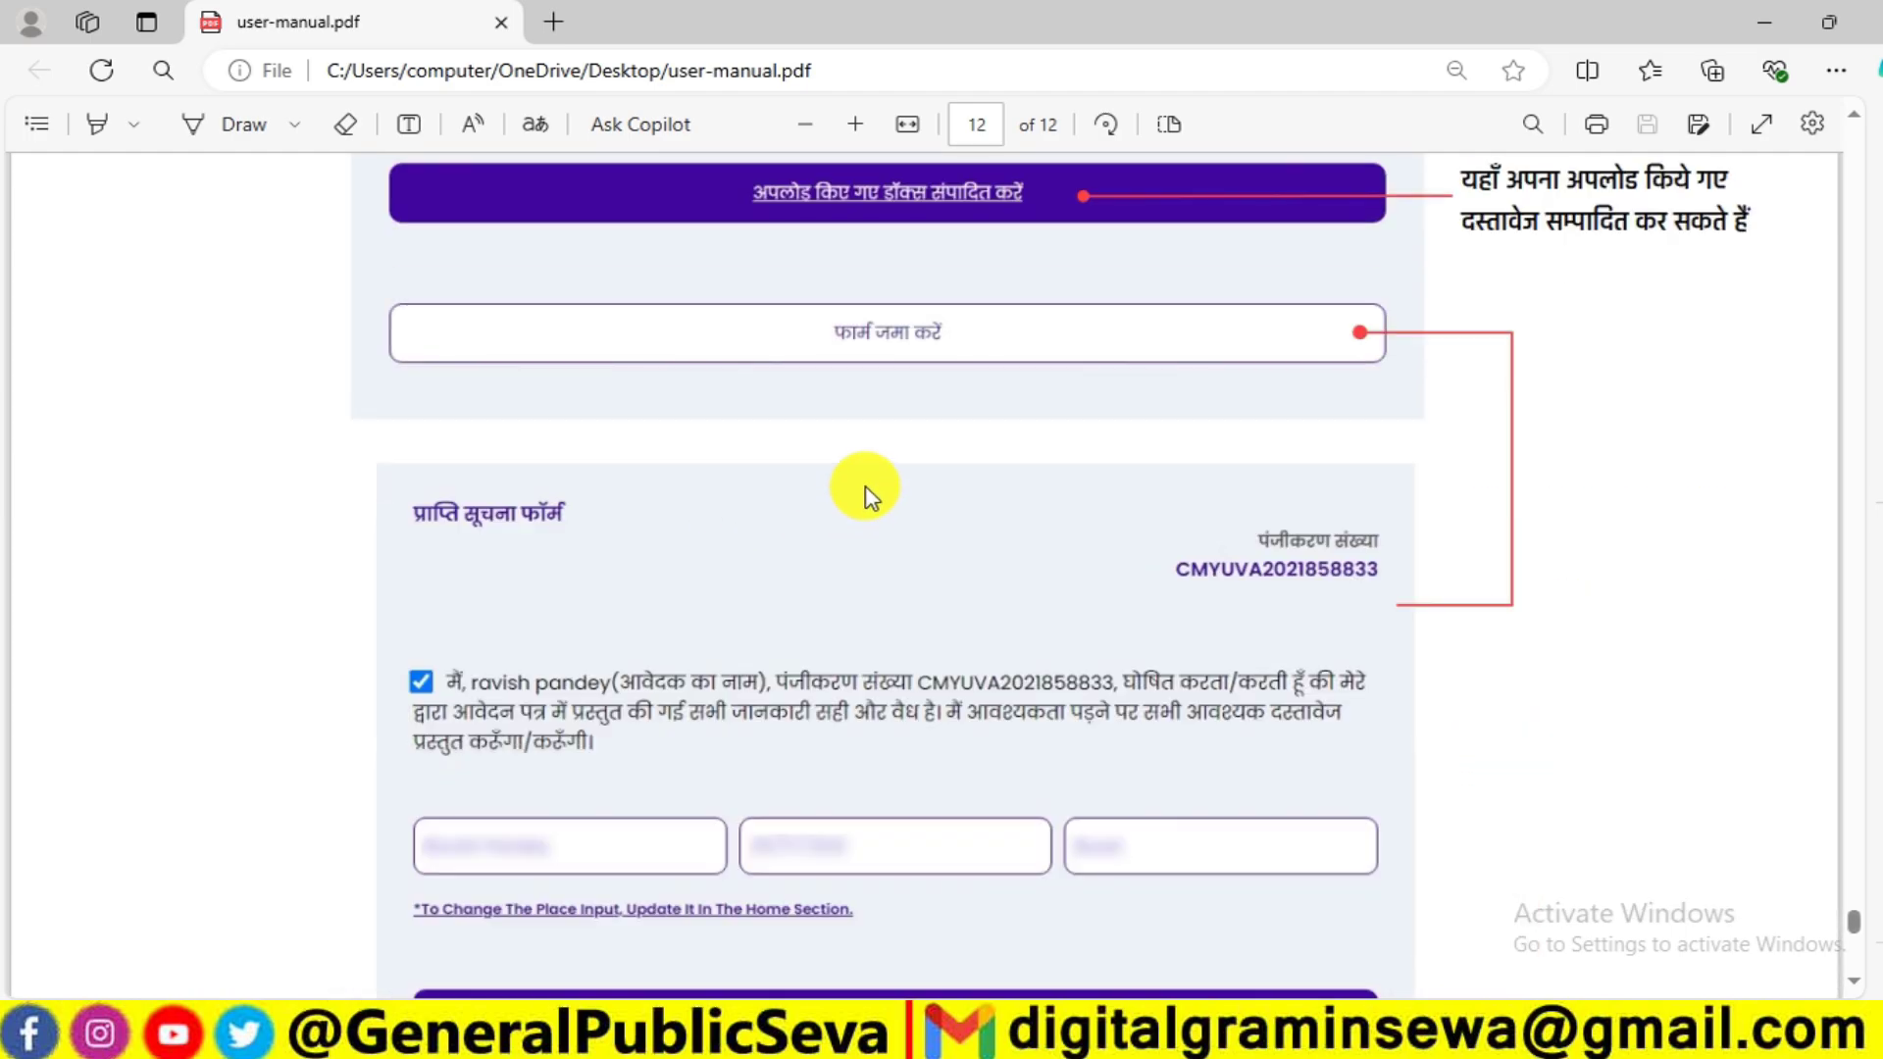
scroll(861, 488, "up", 3)
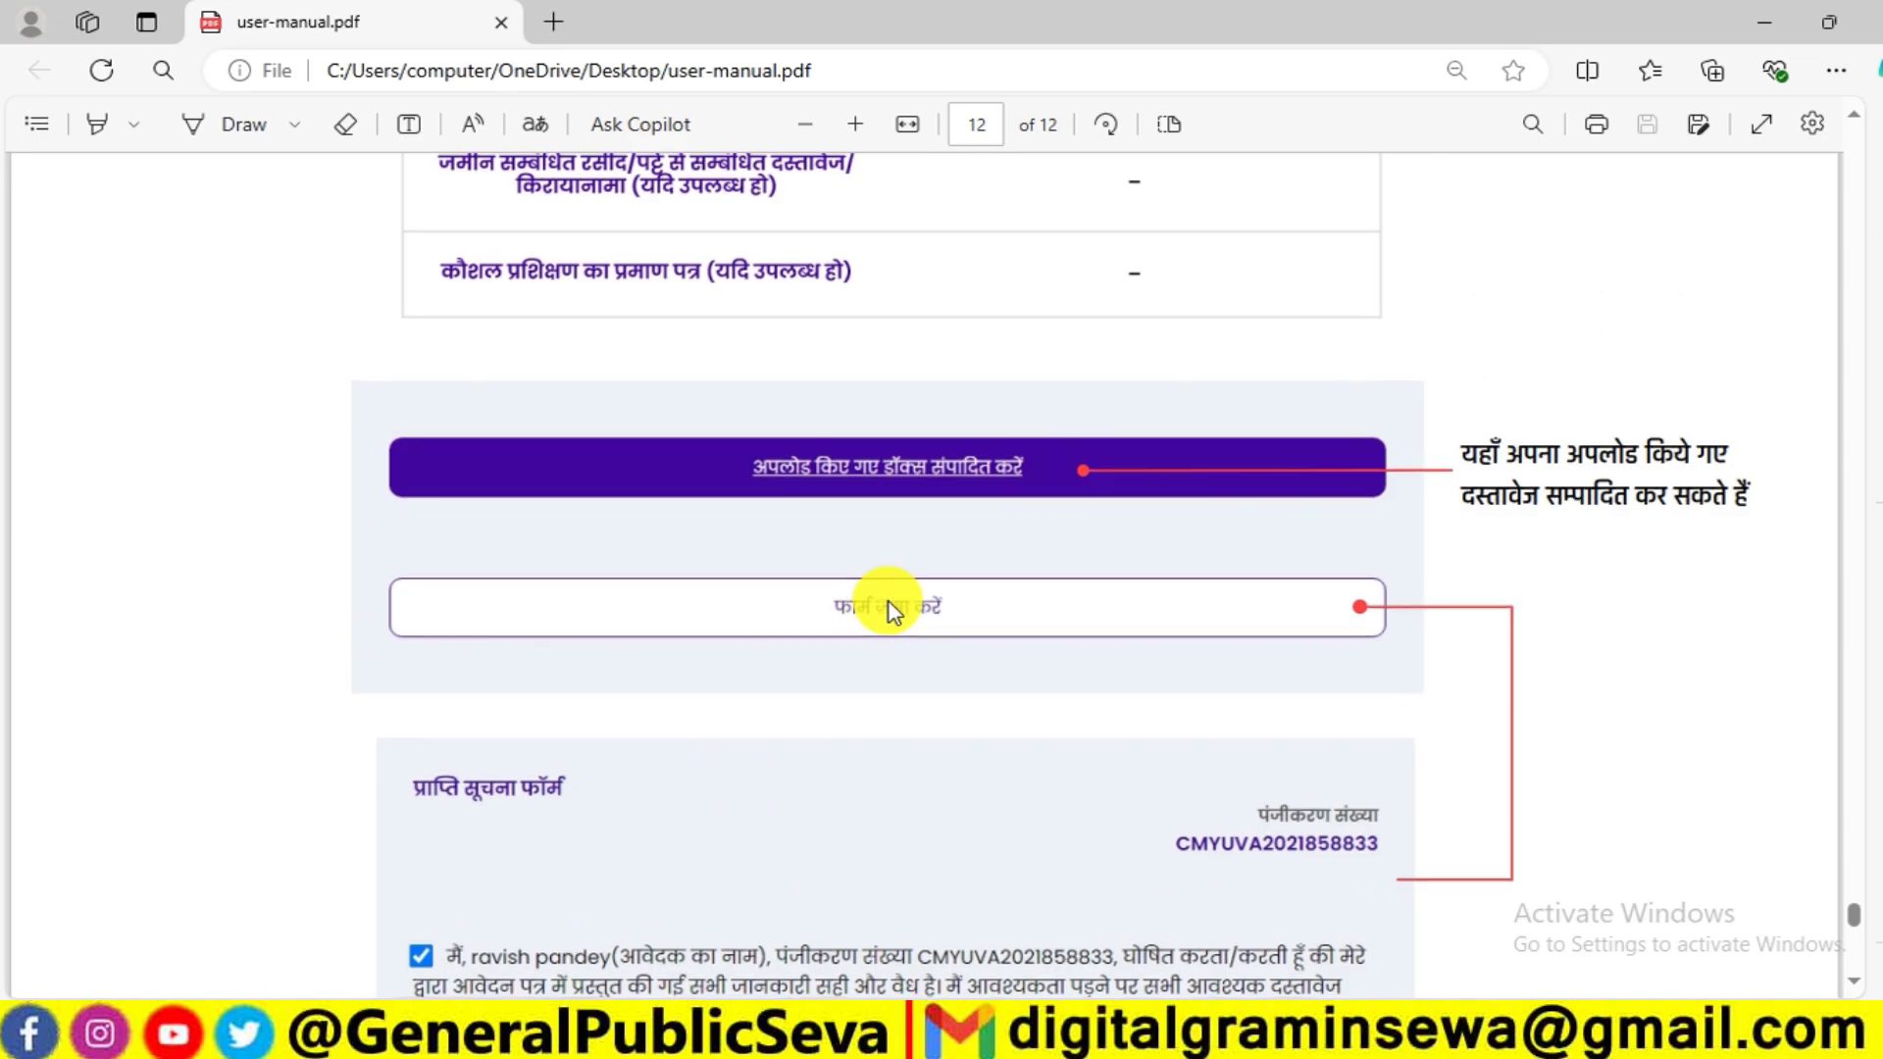
scroll(887, 607, "down", 4)
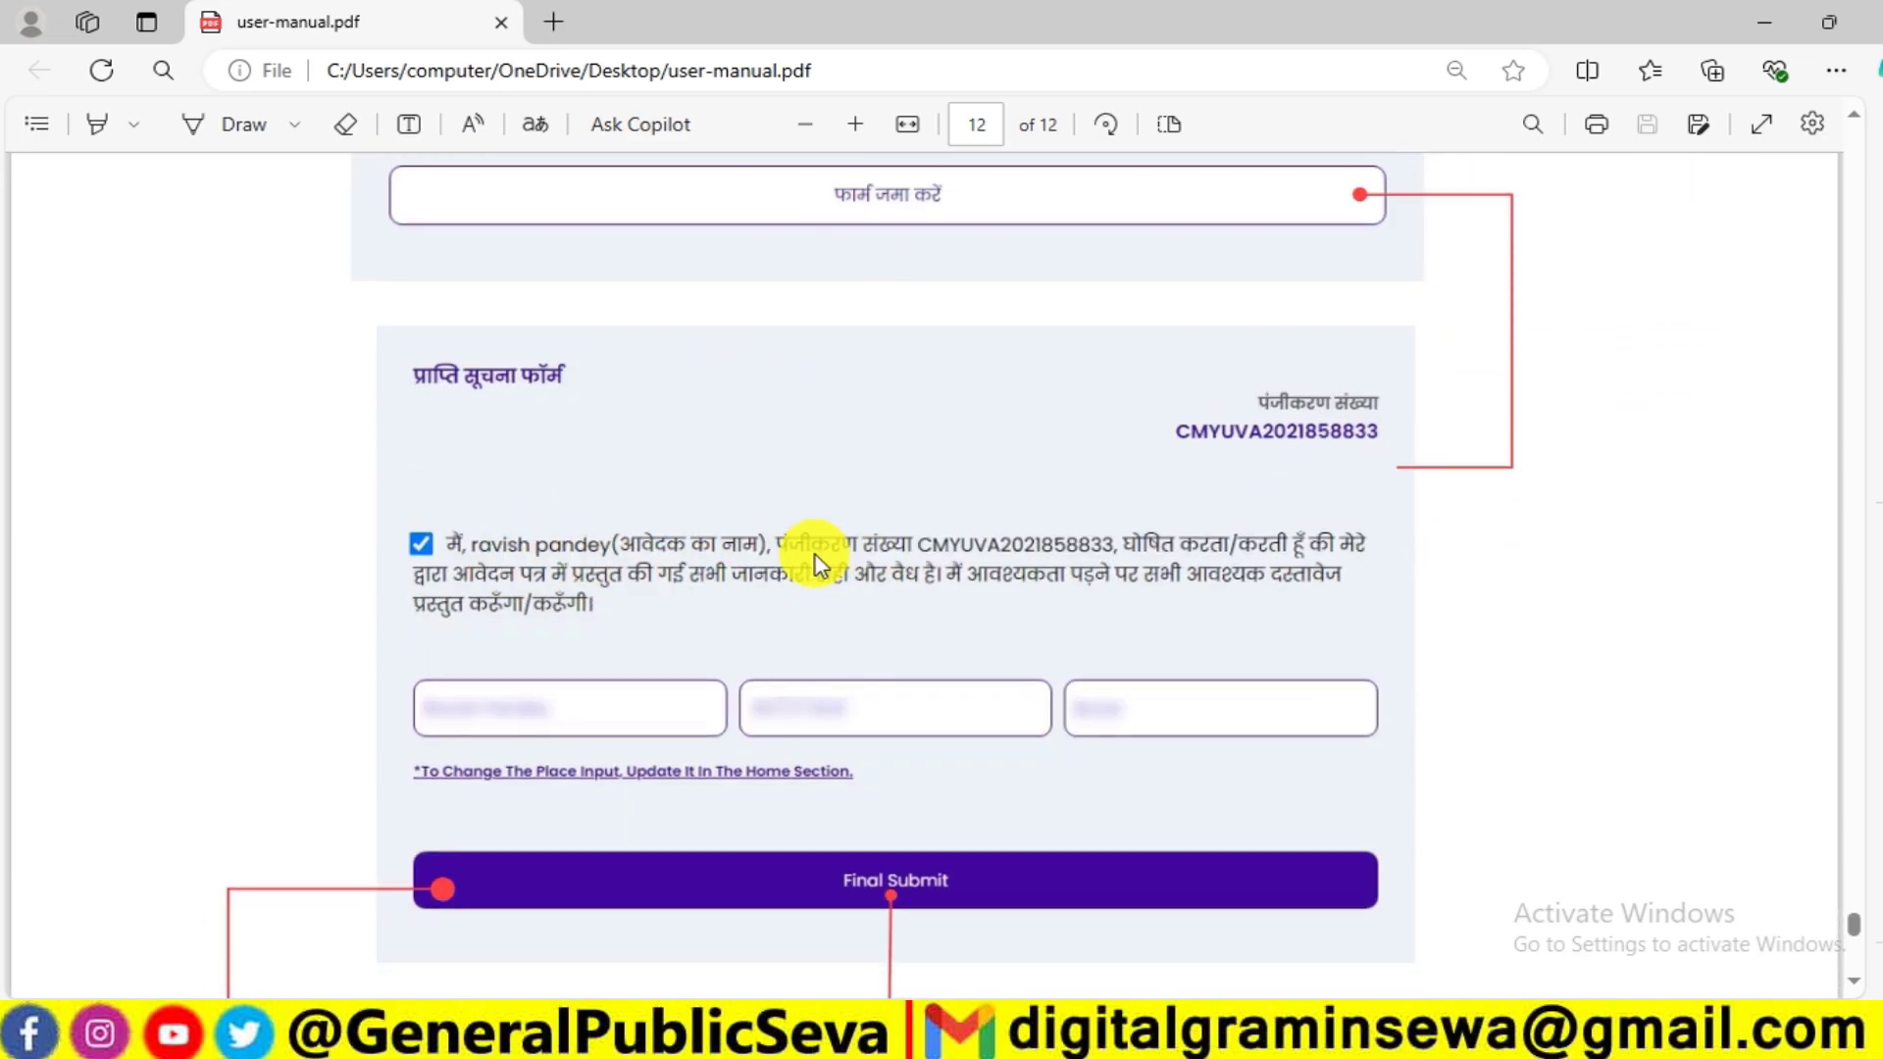
scroll(843, 564, "down", 2)
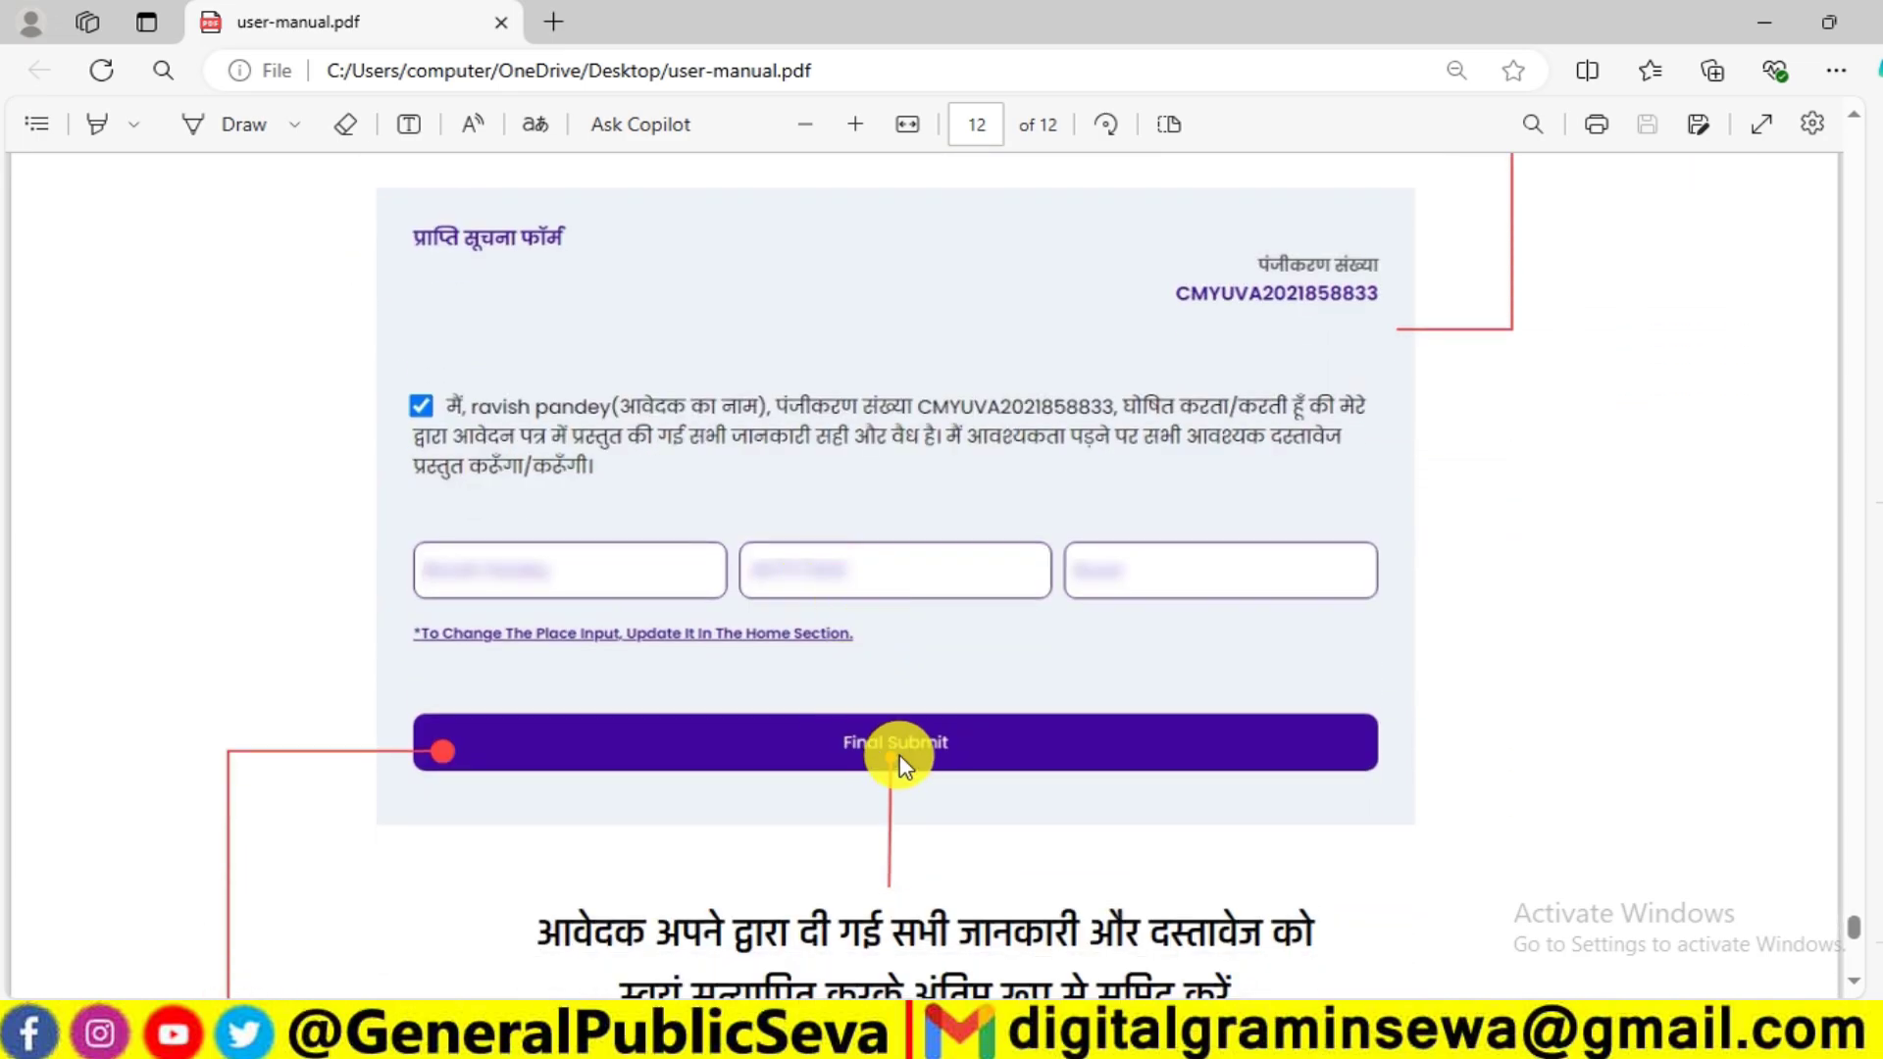
scroll(936, 742, "down", 8)
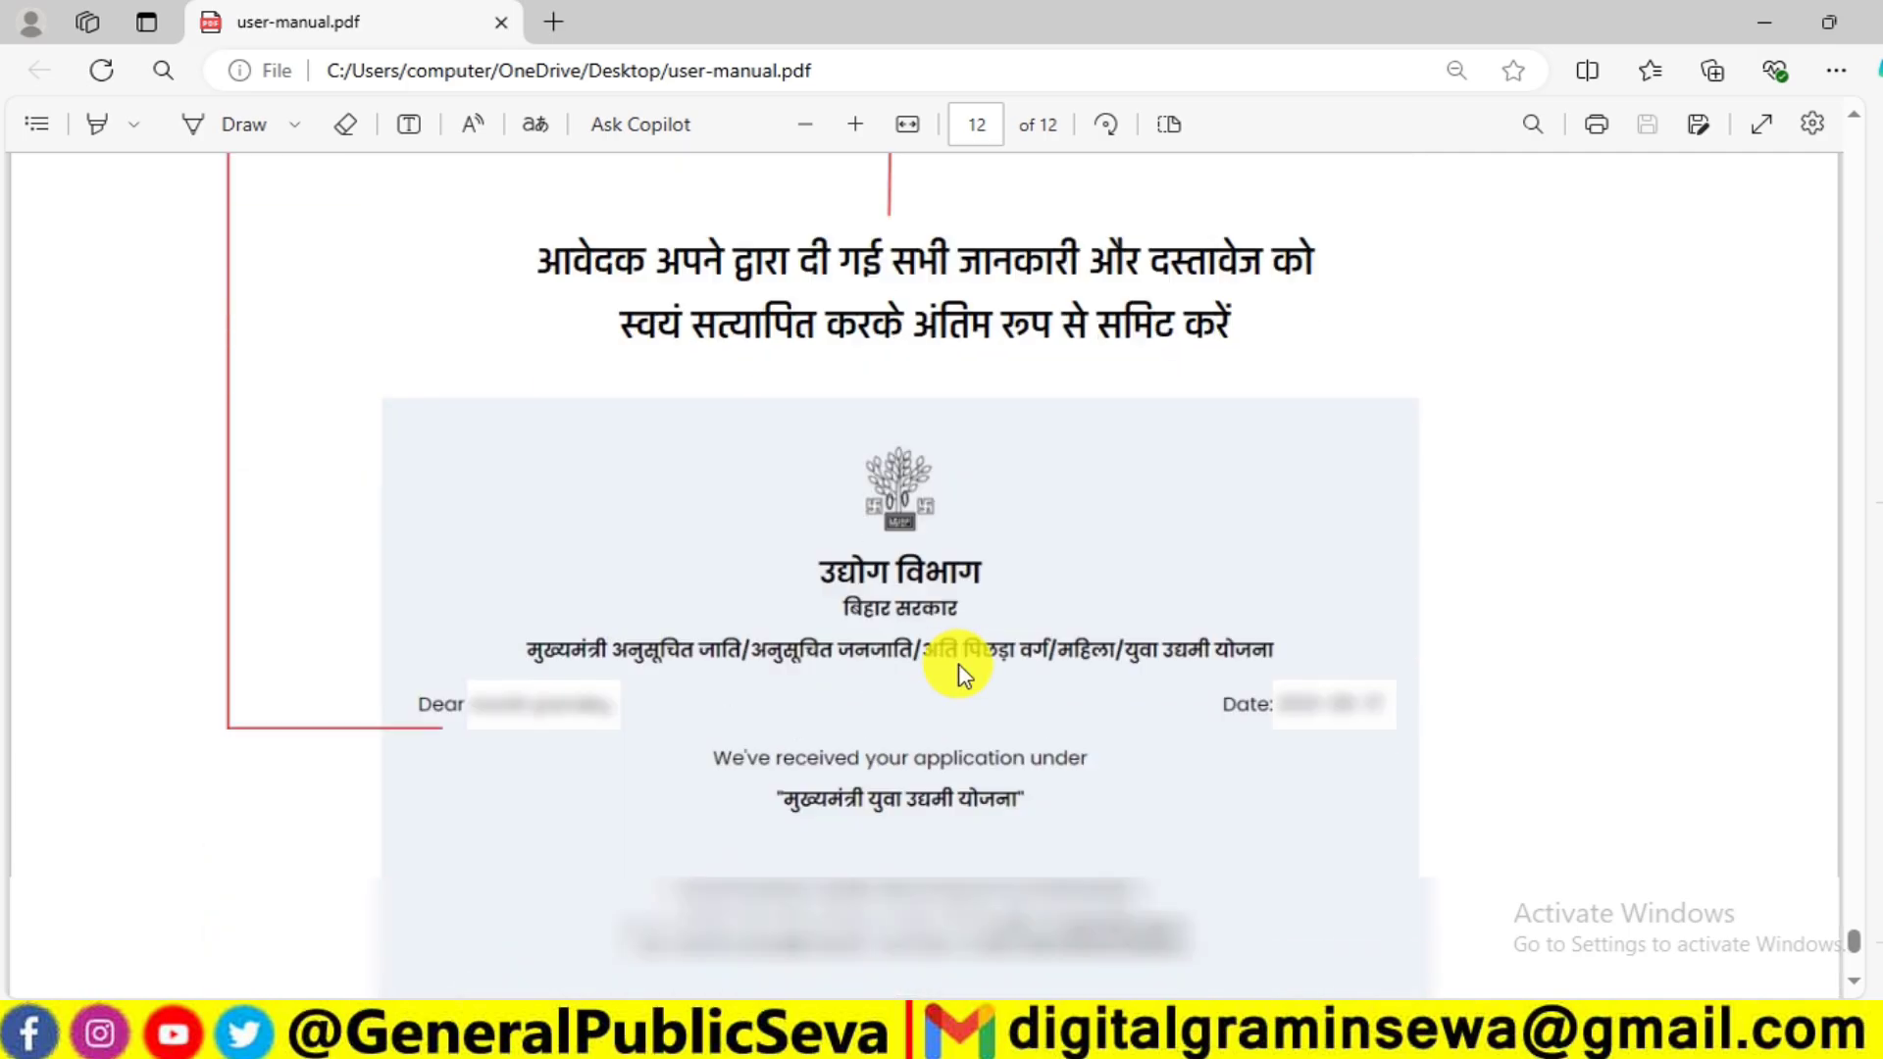
scroll(796, 502, "down", 2)
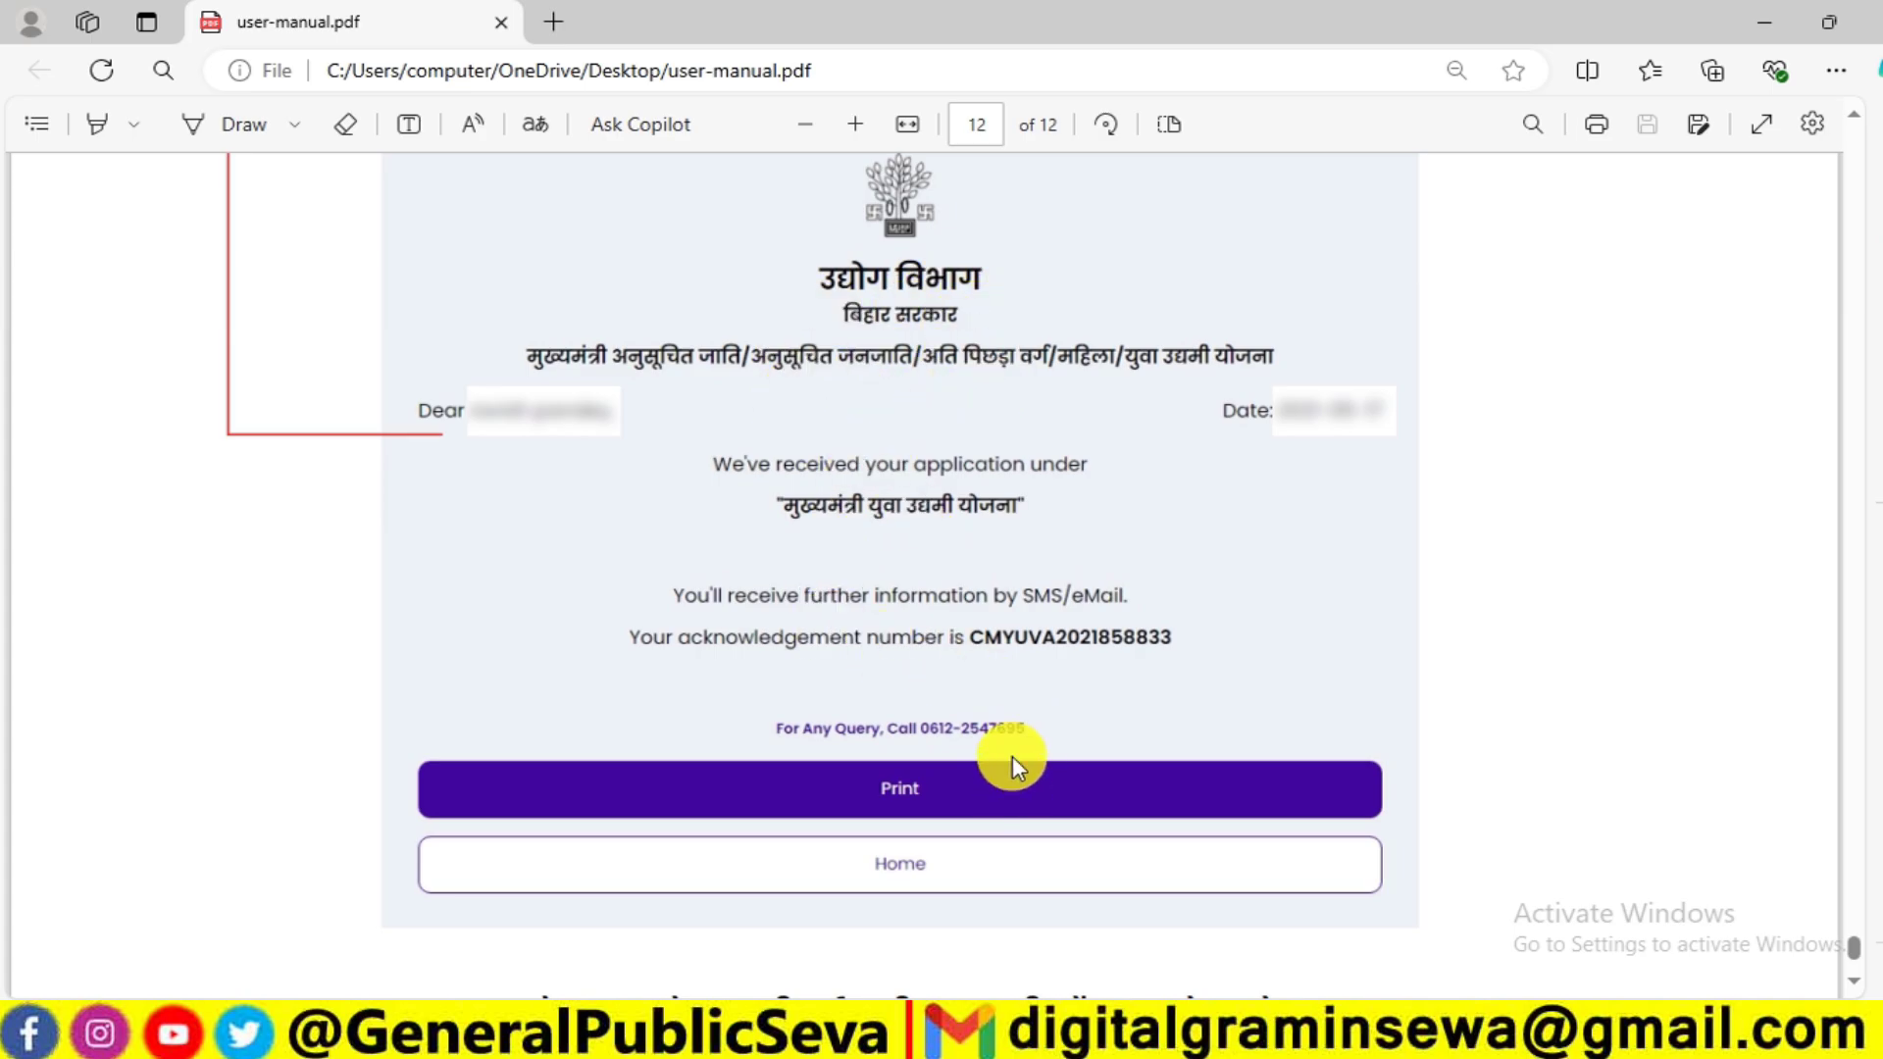
scroll(985, 578, "up", 2)
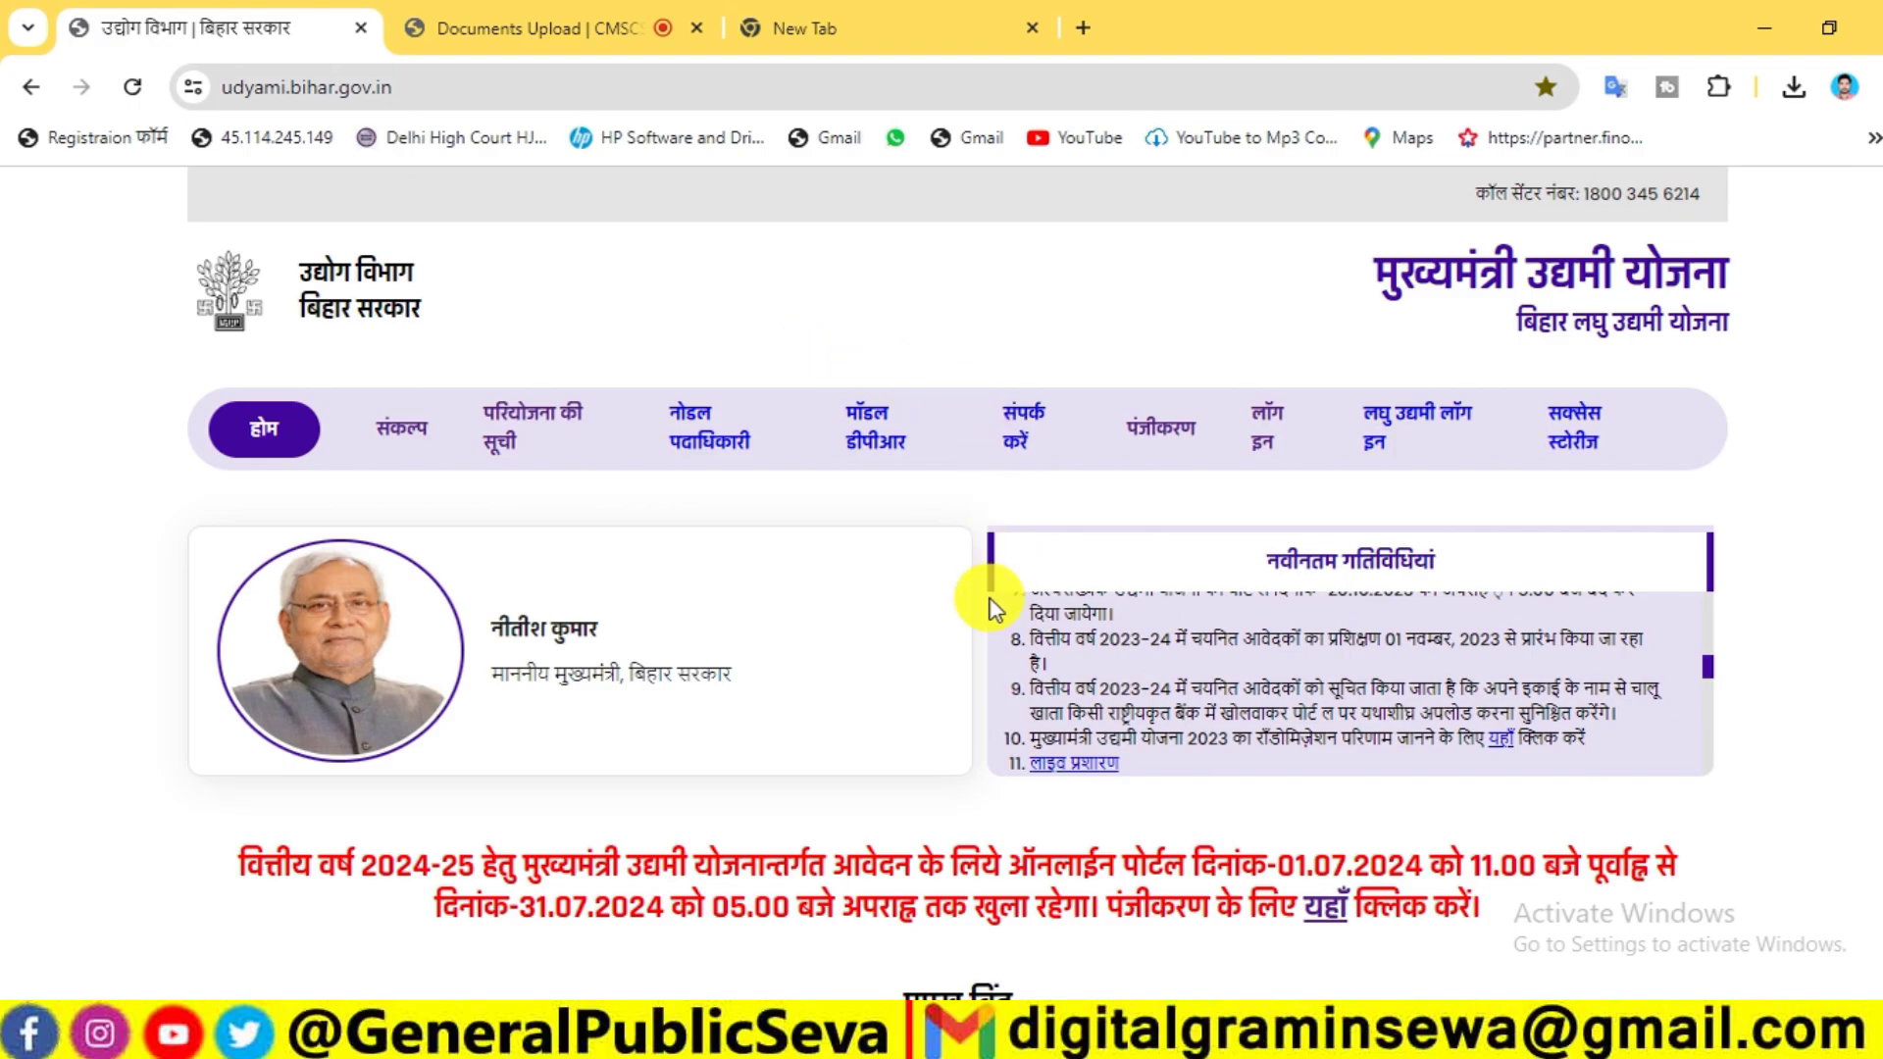
- Back in Chrome on the udyami.bihar.gov.in home page, check the 2024-25 application dates in the notice and latest updates
scroll(986, 597, "up", 5)
scroll(983, 481, "down", 2)
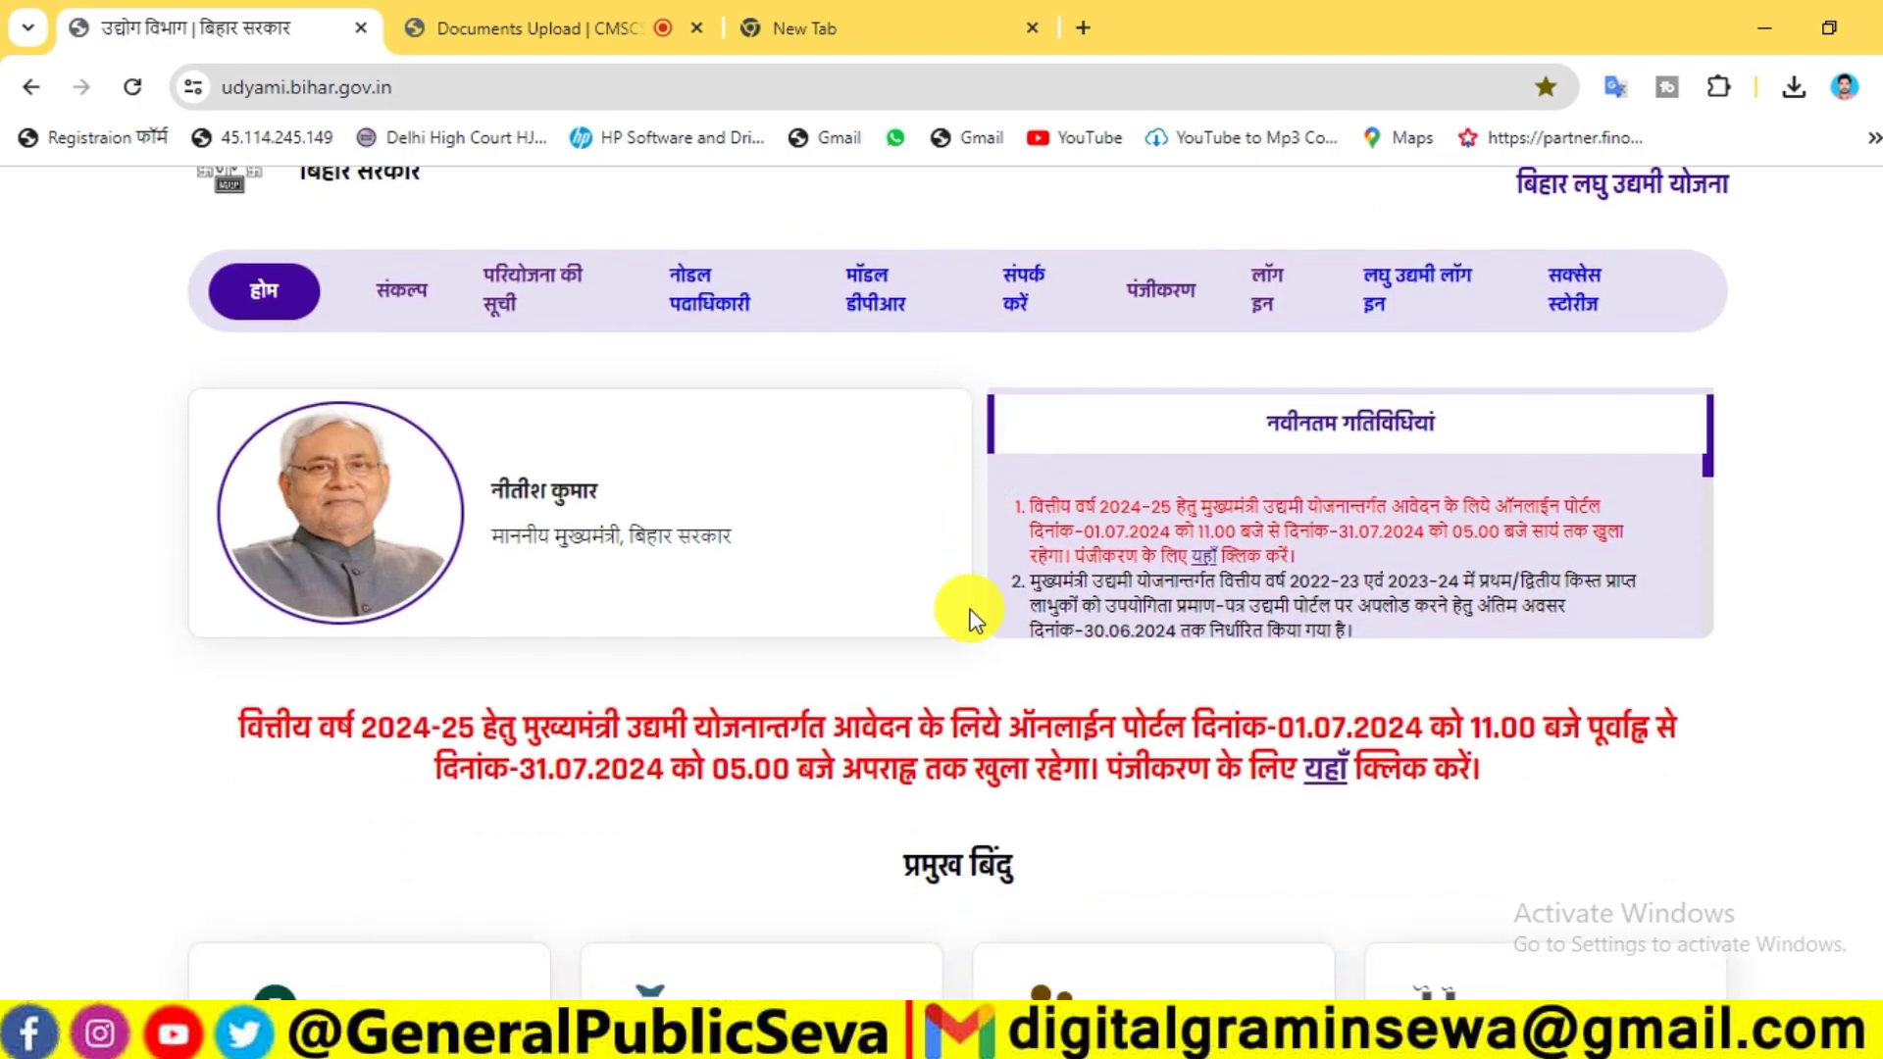
scroll(976, 613, "down", 2)
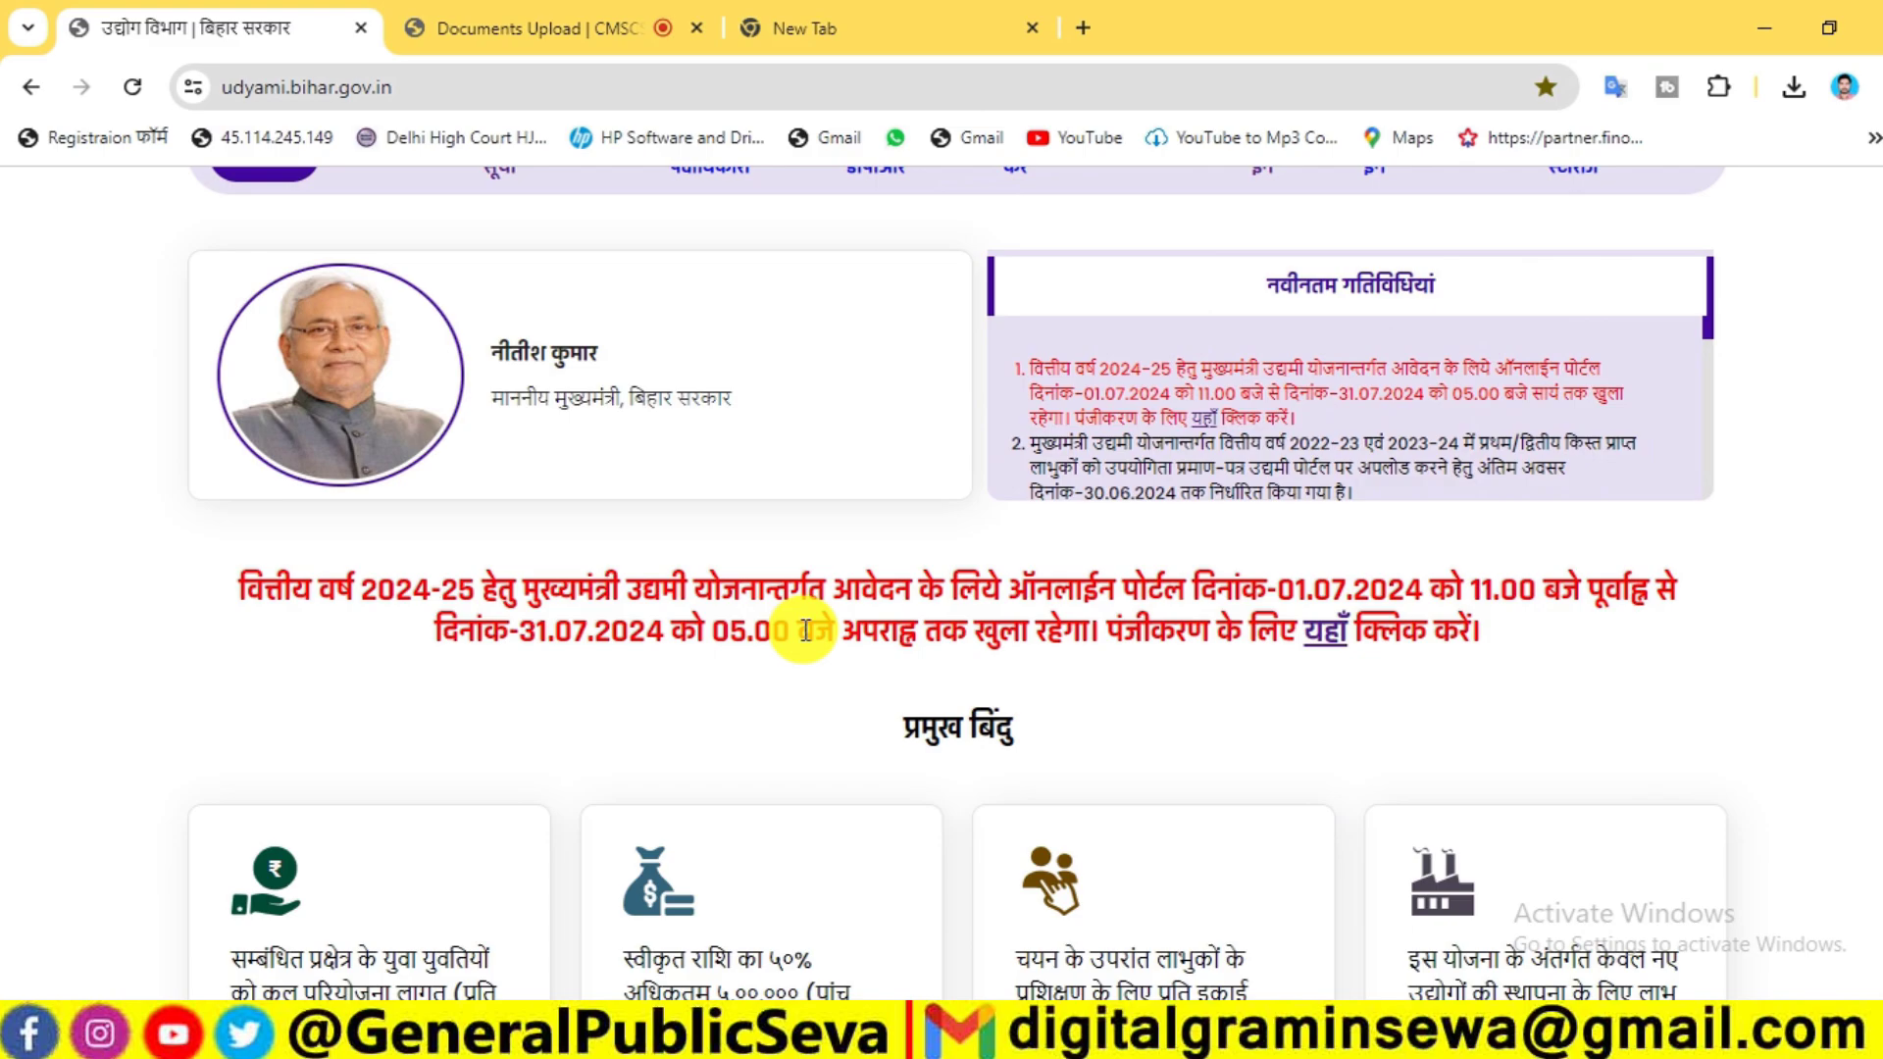
scroll(931, 602, "up", 3)
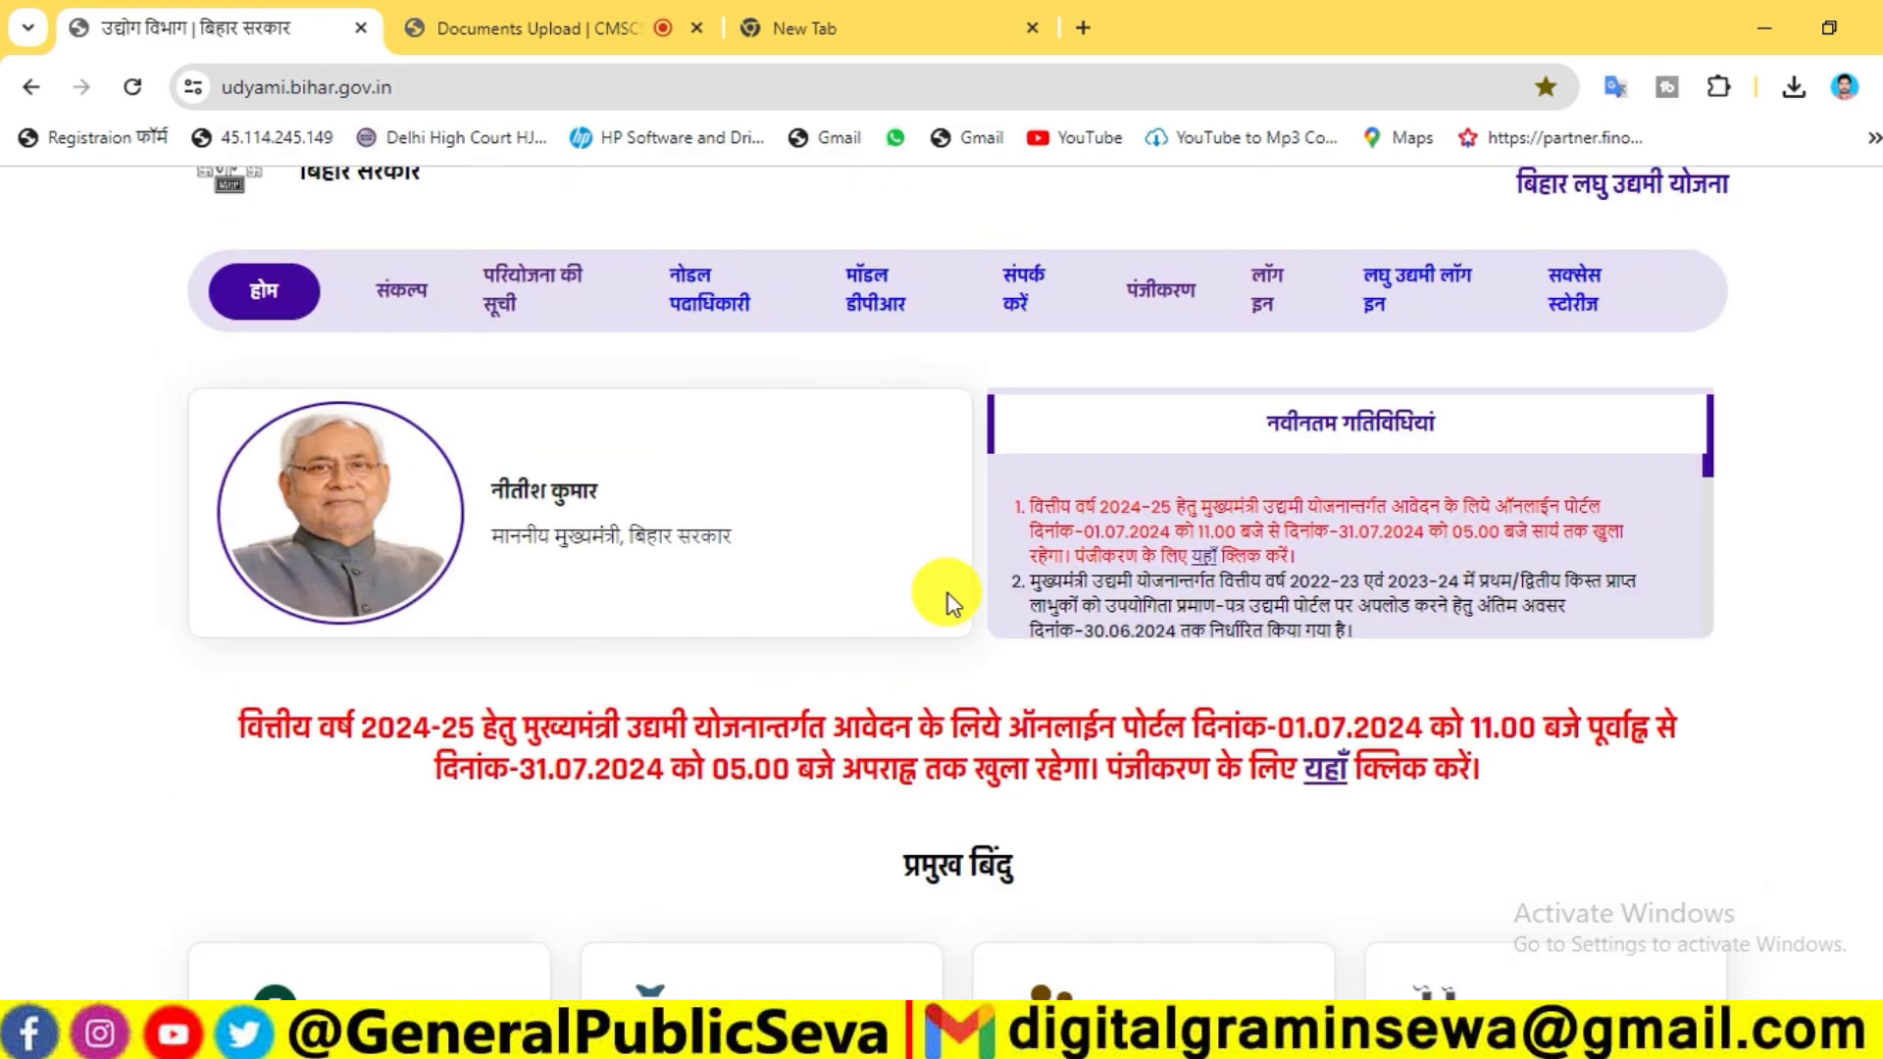
scroll(974, 563, "down", 3)
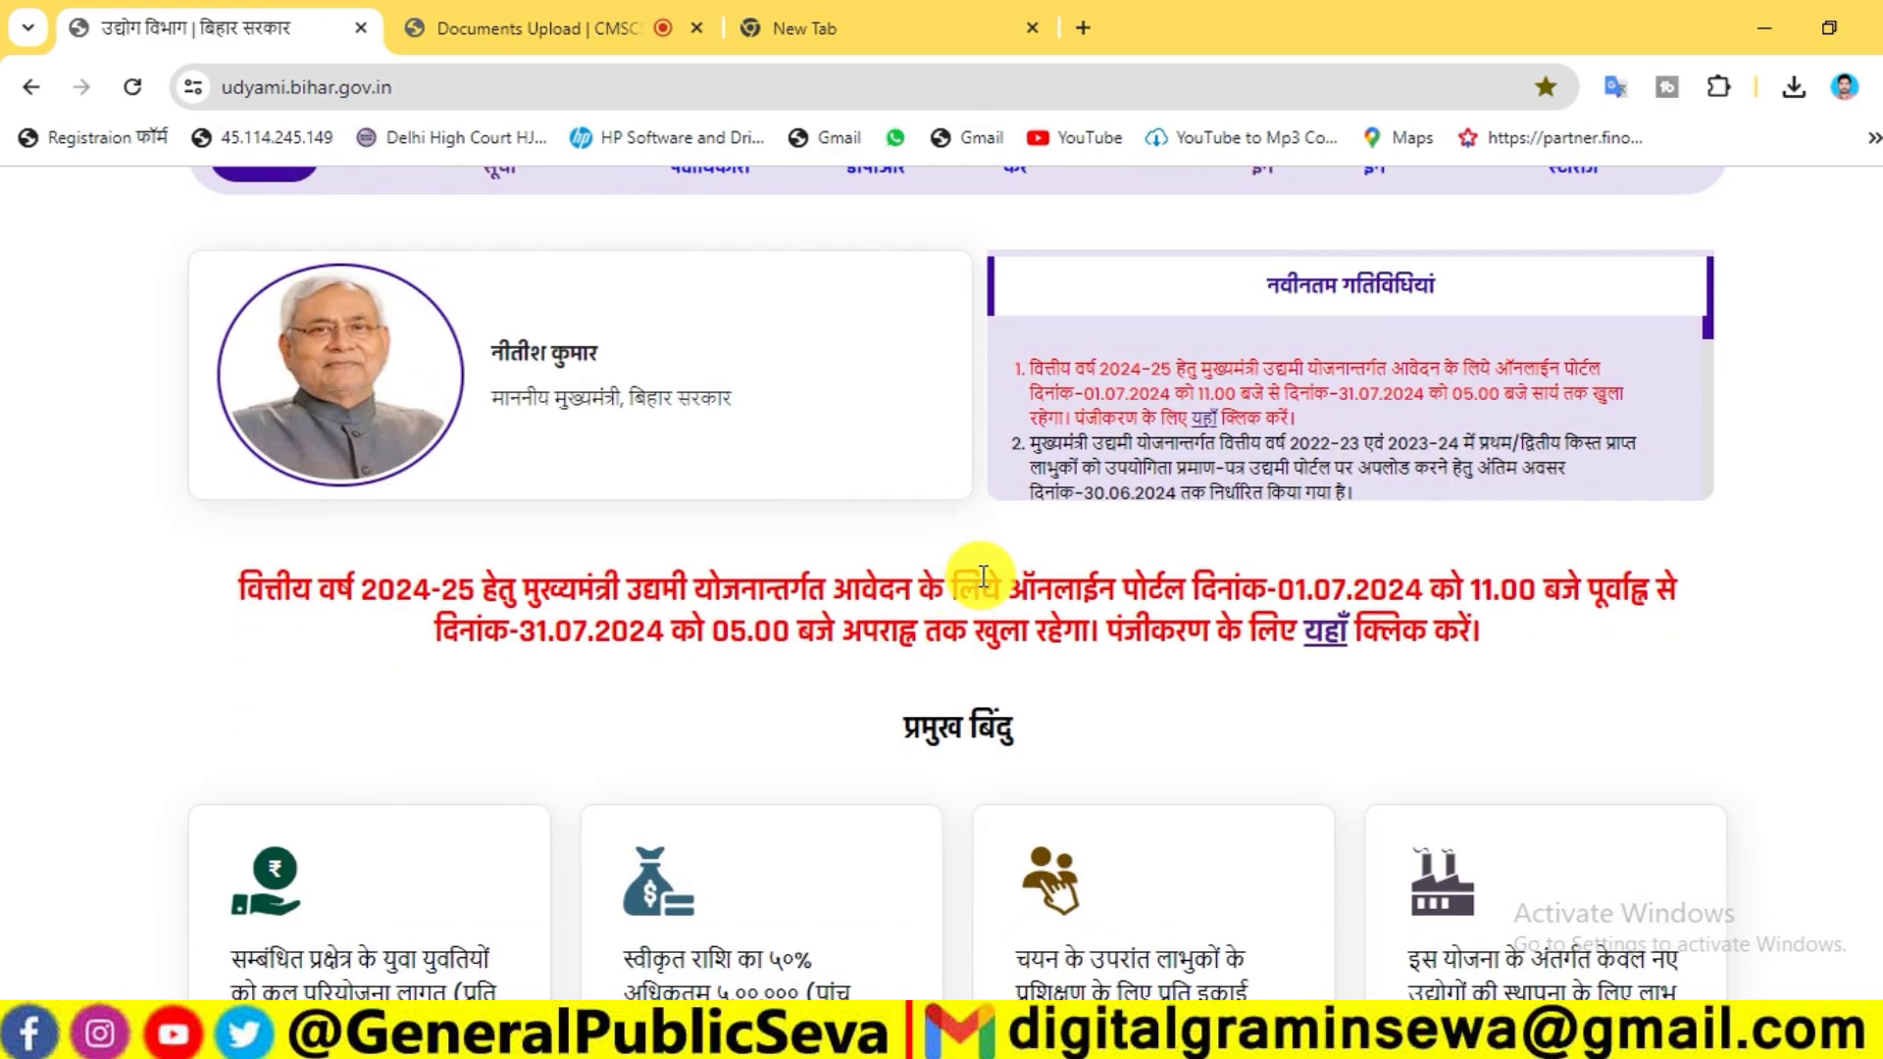